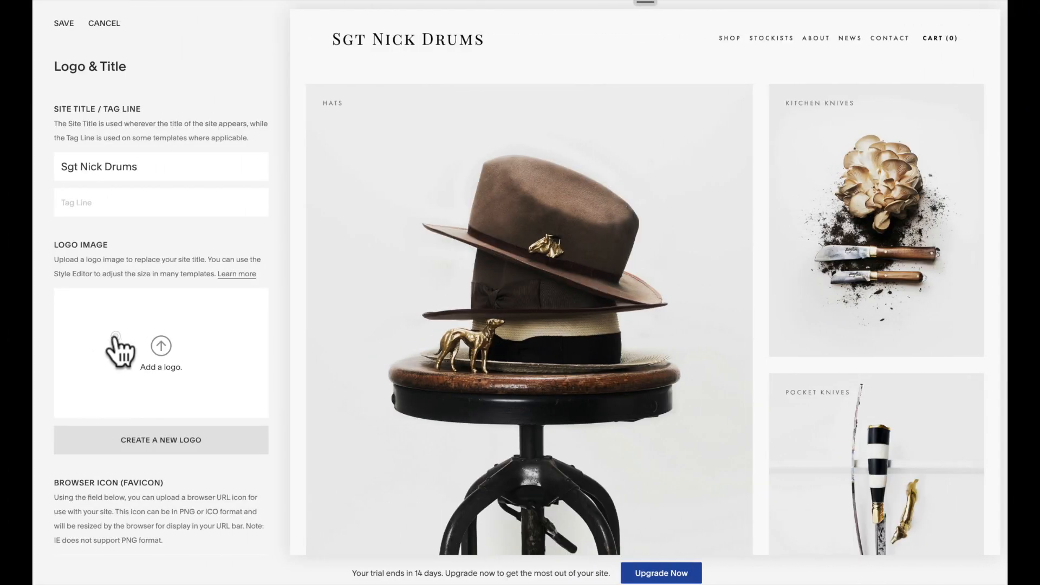
# Step: Upload the round drum shop logo as the site's logo image and save the logo and title settings
pyautogui.click(115, 337)
pyautogui.press('Return')
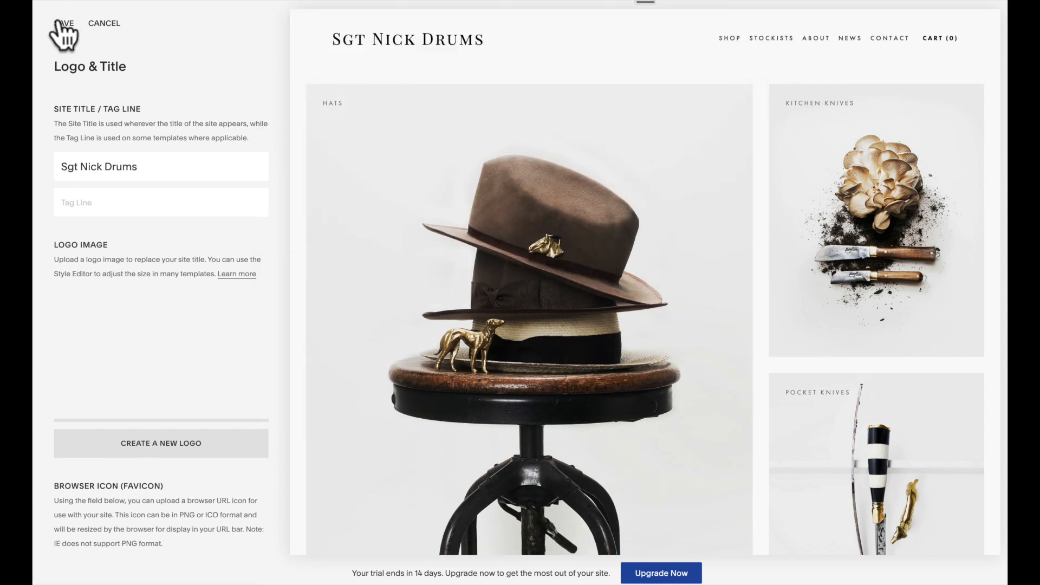
pyautogui.click(60, 23)
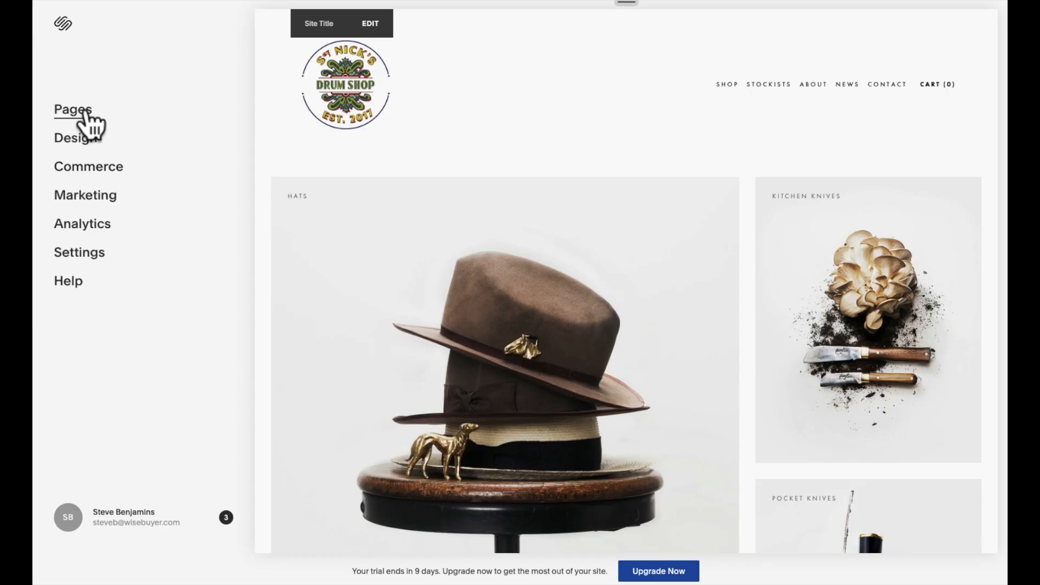
# Step: Add a blank page named Home to the primary navigation
pyautogui.click(86, 112)
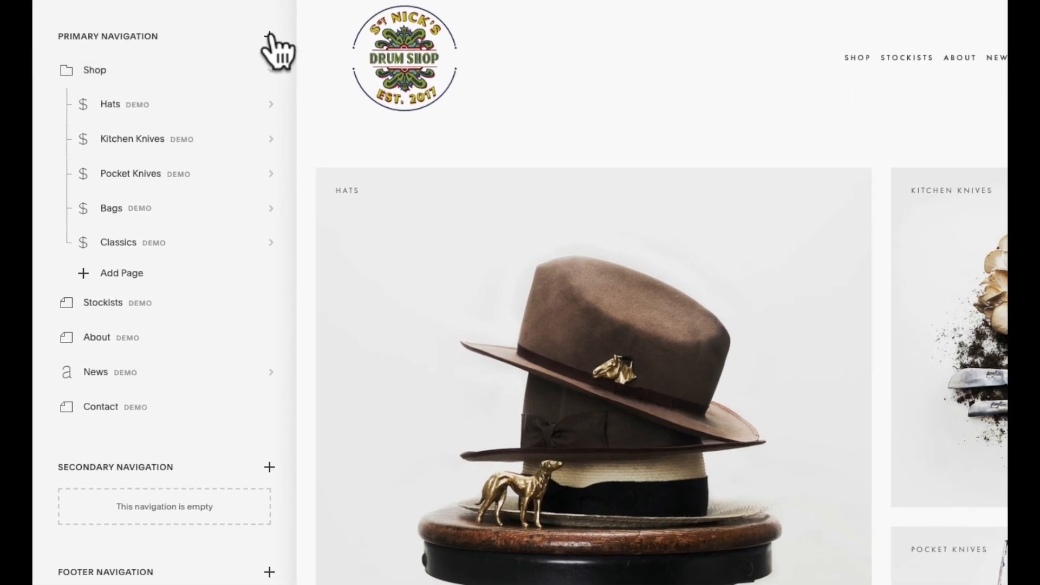
pyautogui.click(269, 36)
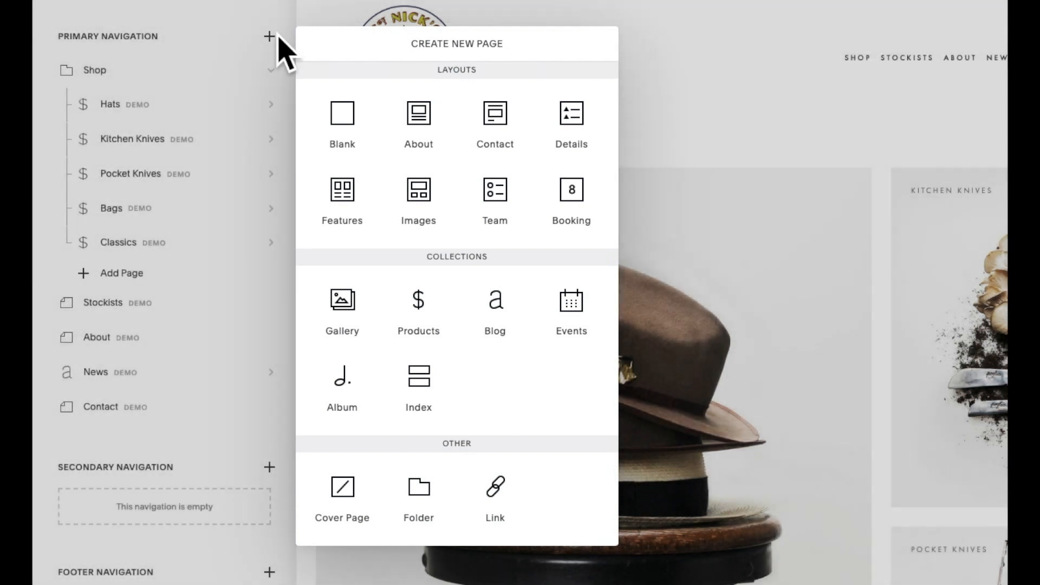
pyautogui.click(341, 114)
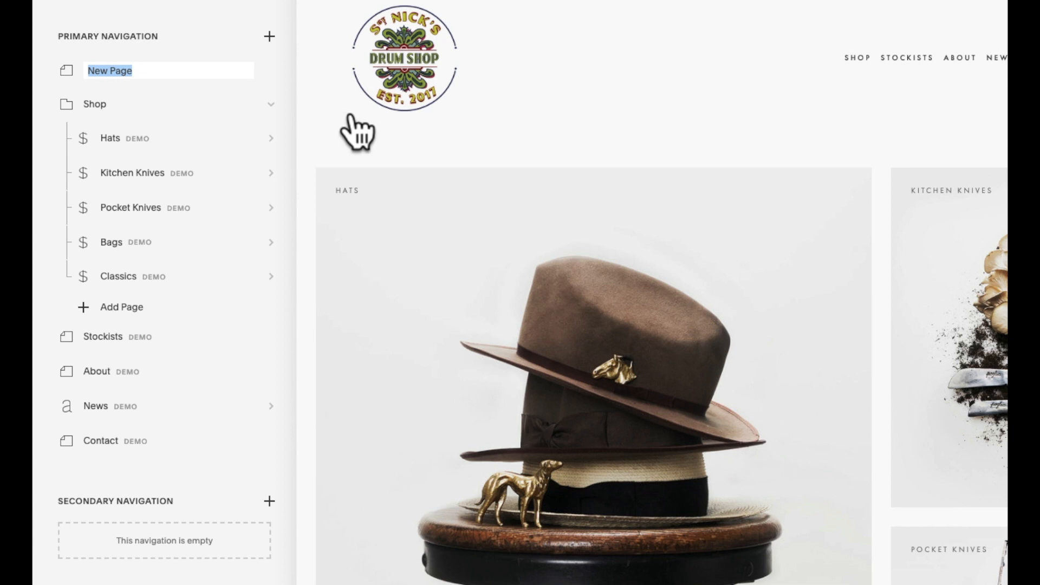
pyautogui.write('Home')
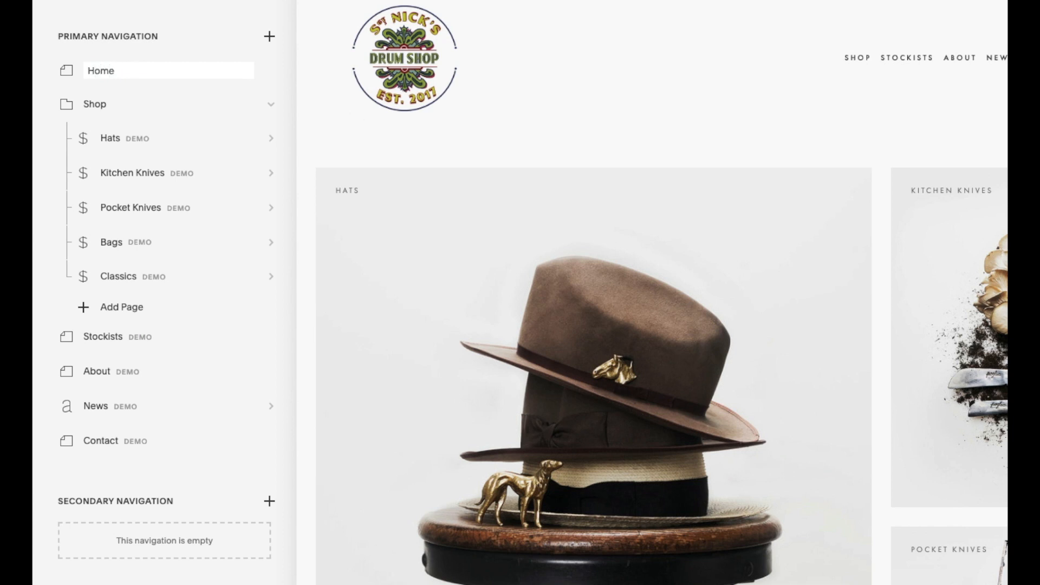
pyautogui.press('Return')
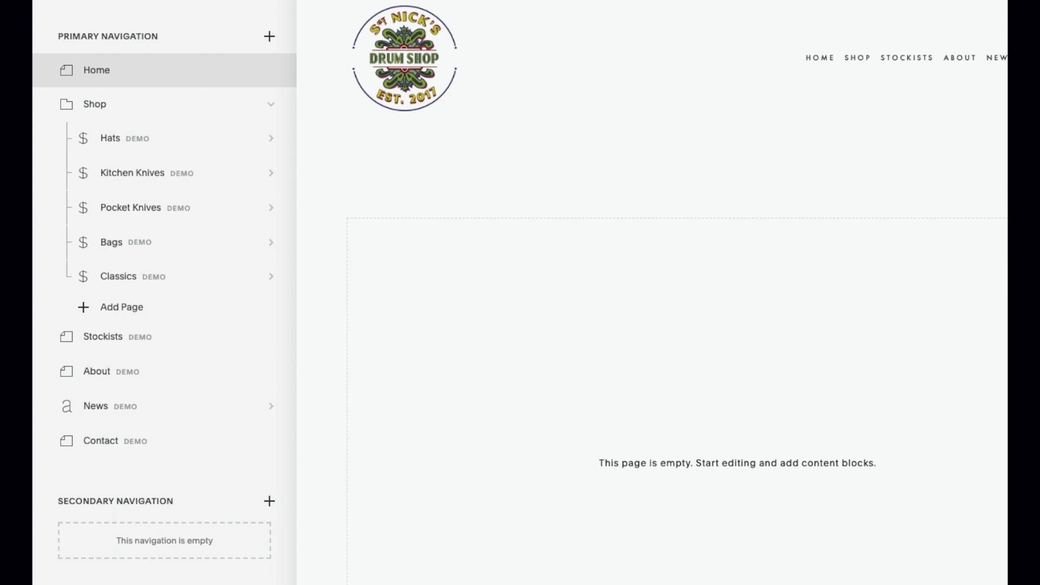
# Step: Set the new Home page as the site's homepage in its page settings and close the settings
pyautogui.moveTo(271, 72)
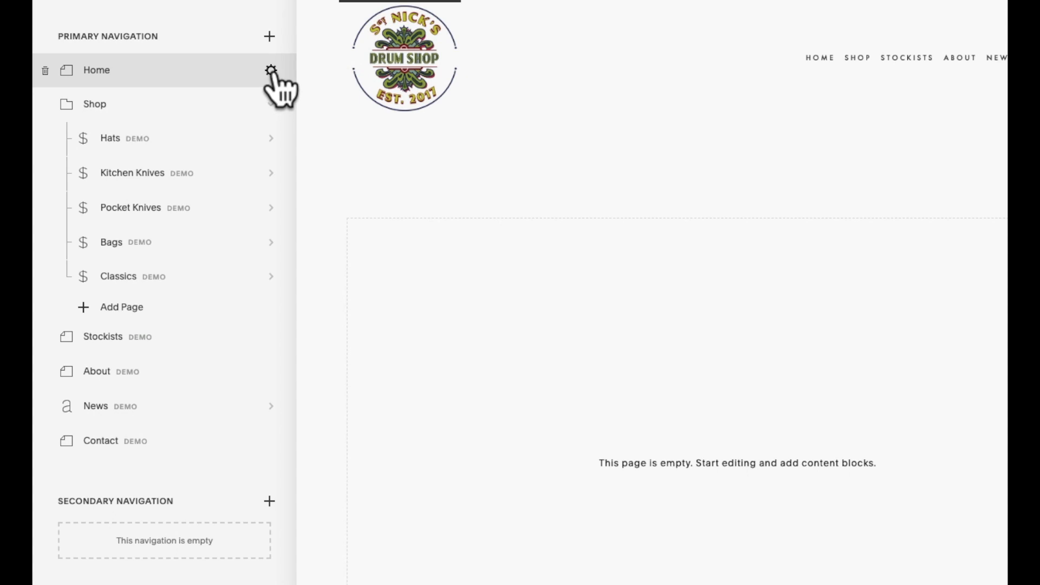
pyautogui.click(271, 71)
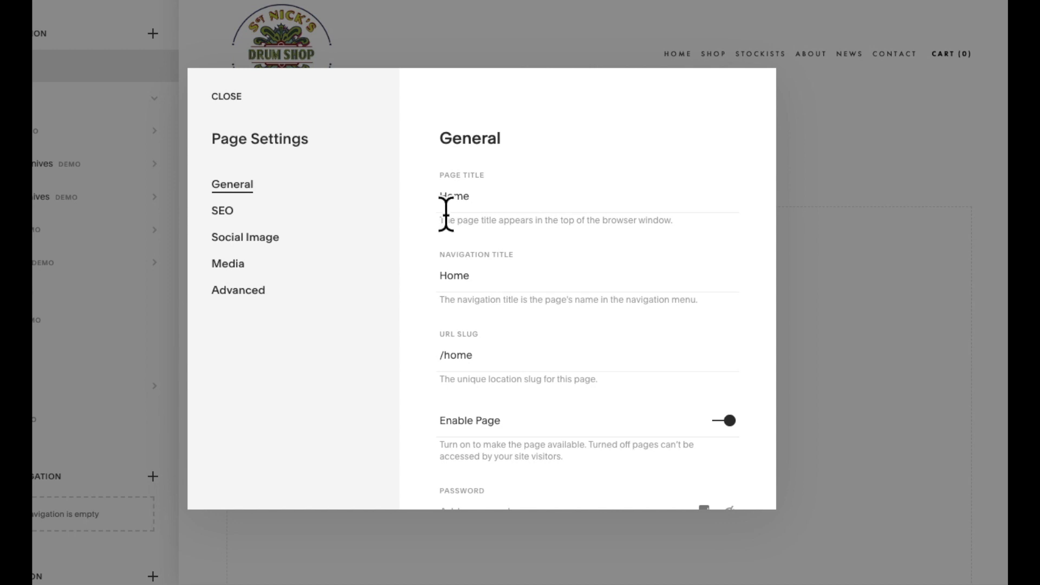
pyautogui.scroll(-4, 451, 214)
pyautogui.scroll(-3, 447, 219)
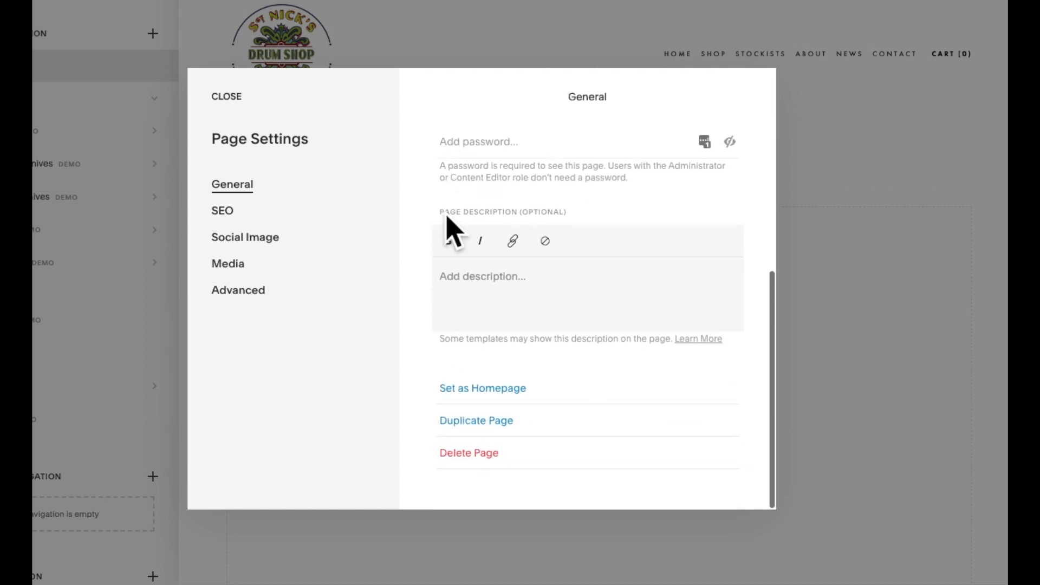
pyautogui.click(480, 398)
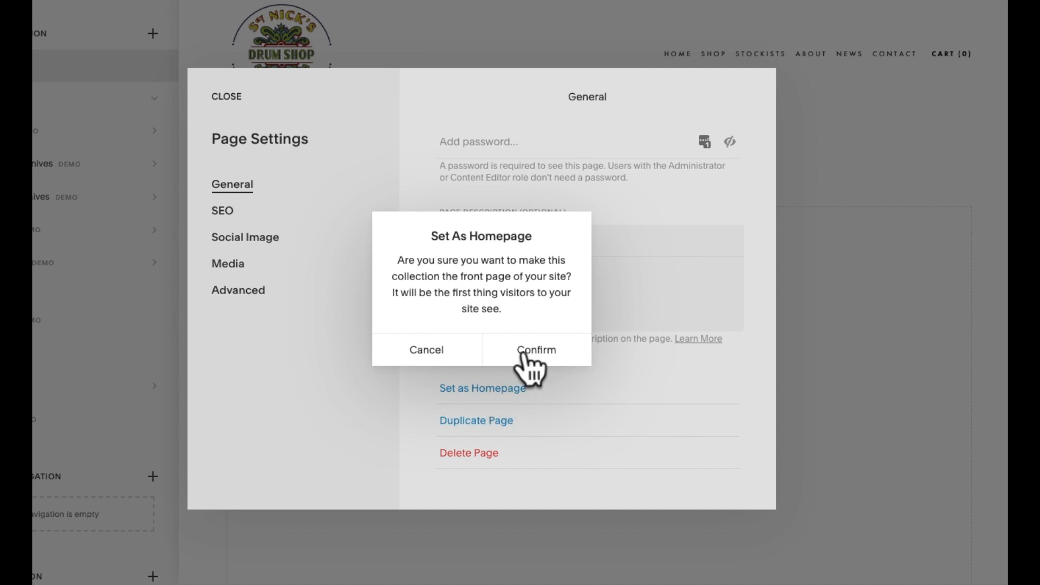
pyautogui.click(523, 351)
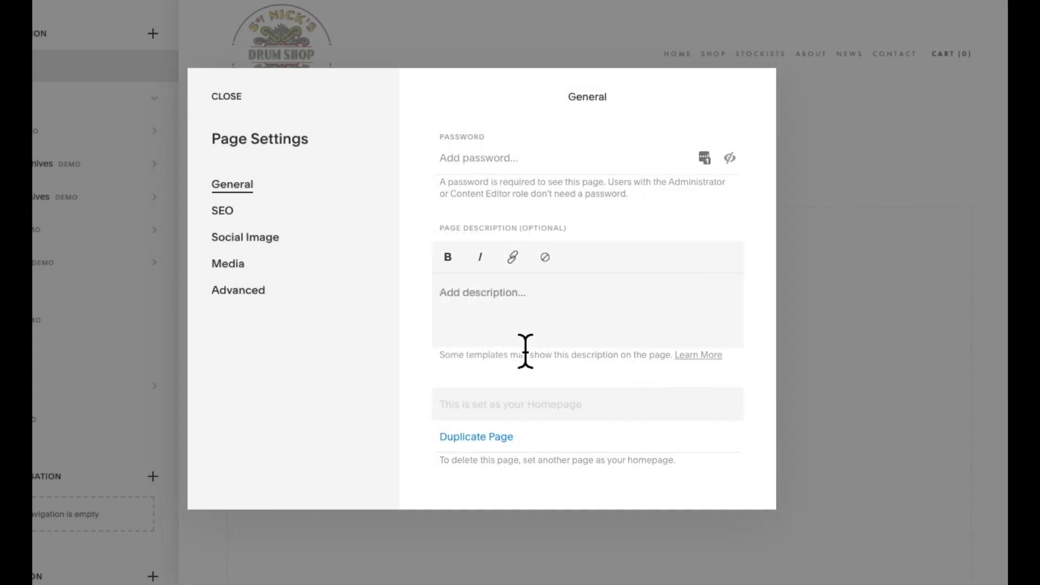
pyautogui.click(226, 97)
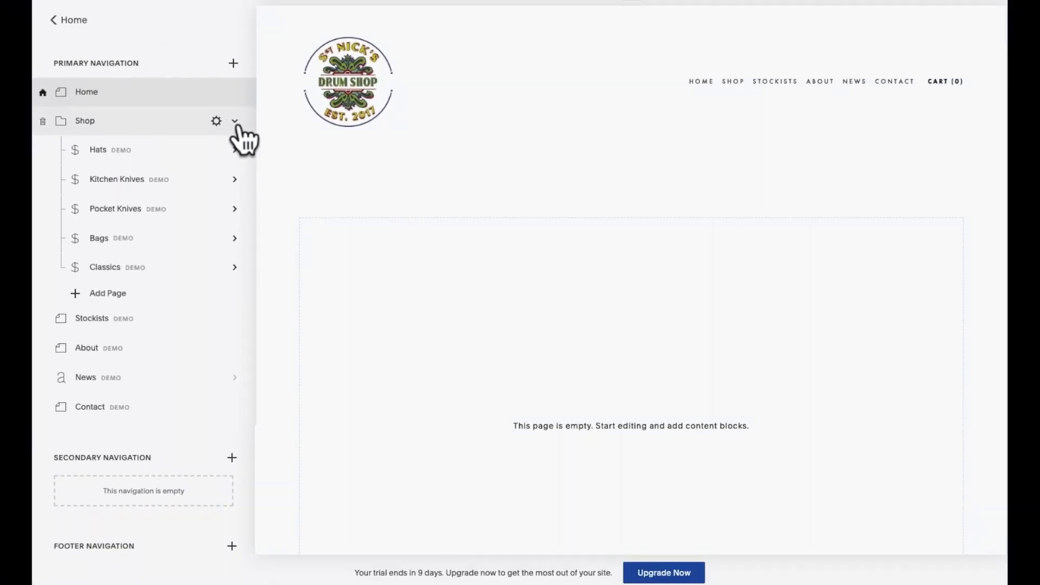
# Step: Remove all demo pages from the primary, footer and unlinked navigation, keeping only the new Home page
pyautogui.click(235, 121)
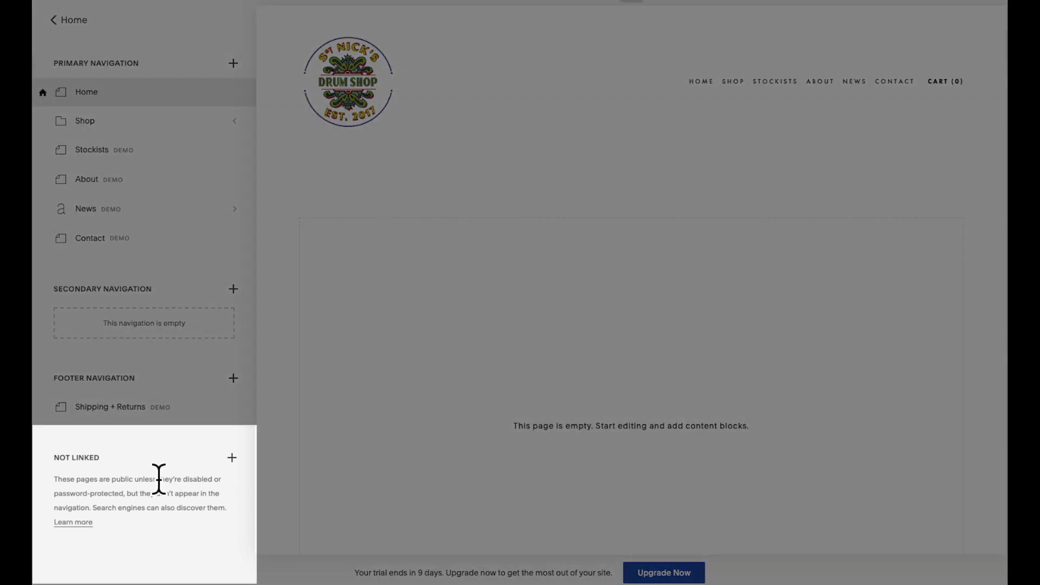
pyautogui.click(42, 122)
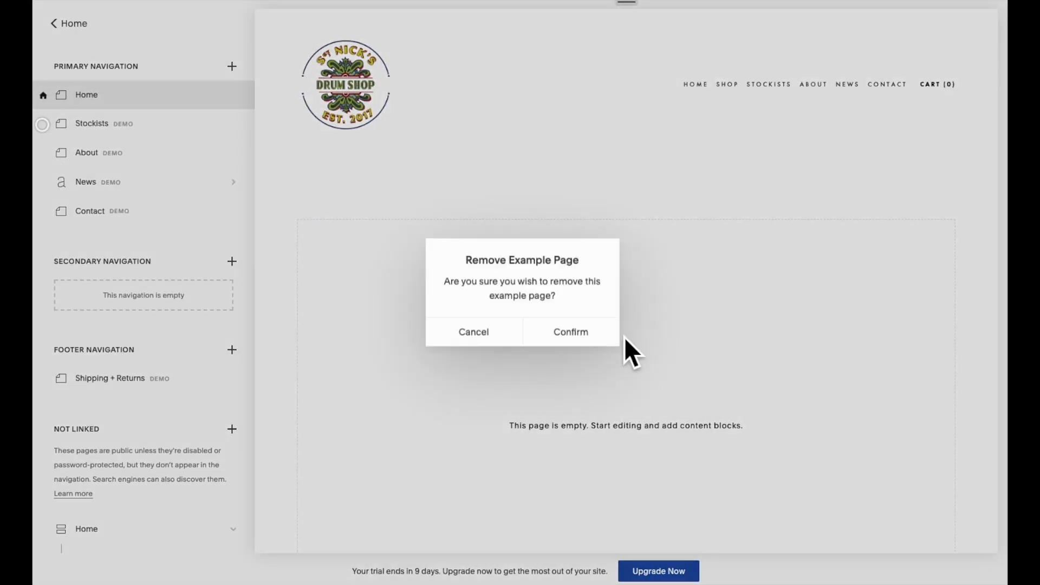
pyautogui.click(570, 331)
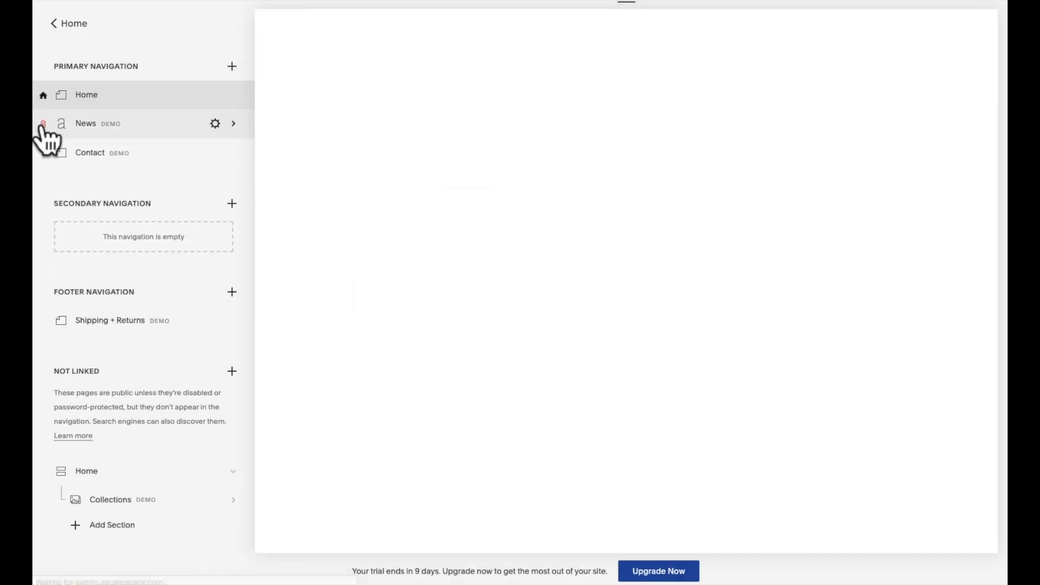
pyautogui.click(39, 135)
pyautogui.click(570, 332)
pyautogui.click(42, 123)
pyautogui.click(570, 331)
pyautogui.click(47, 417)
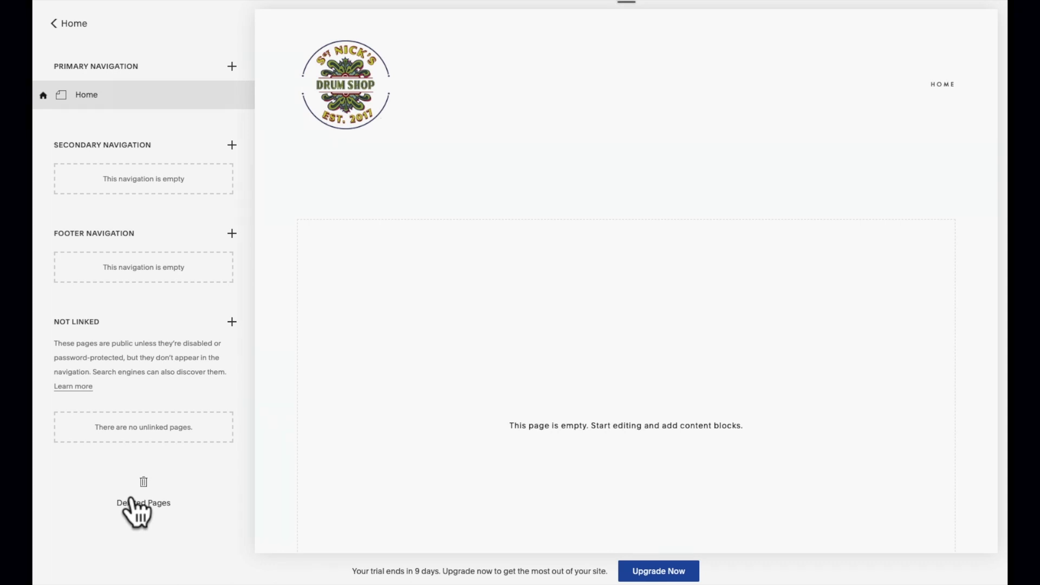
# Step: Add blank pages named My Story, Shop Drums and Contact to the primary navigation, ordered after Home
pyautogui.click(131, 501)
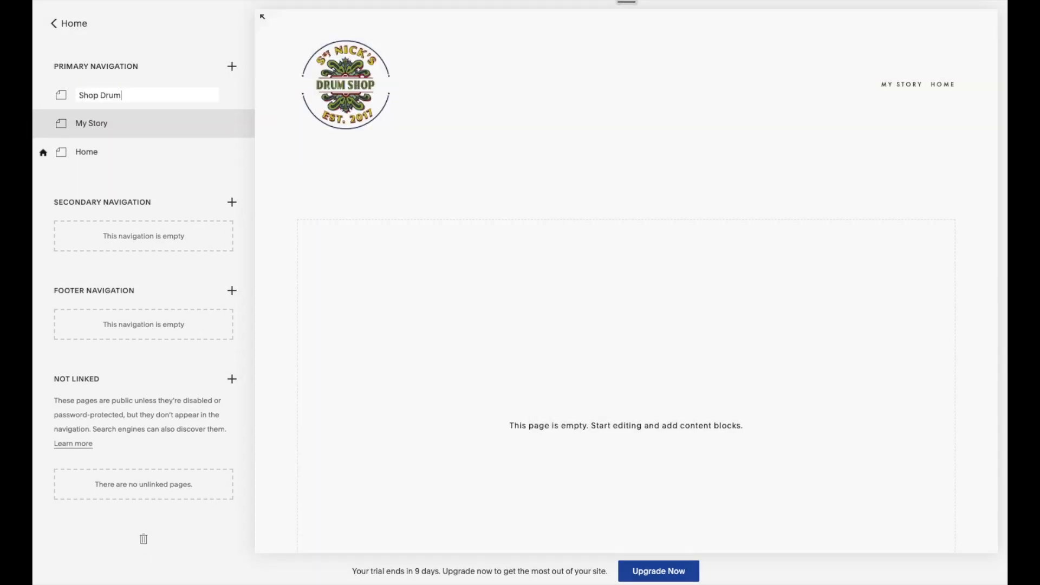
pyautogui.click(232, 66)
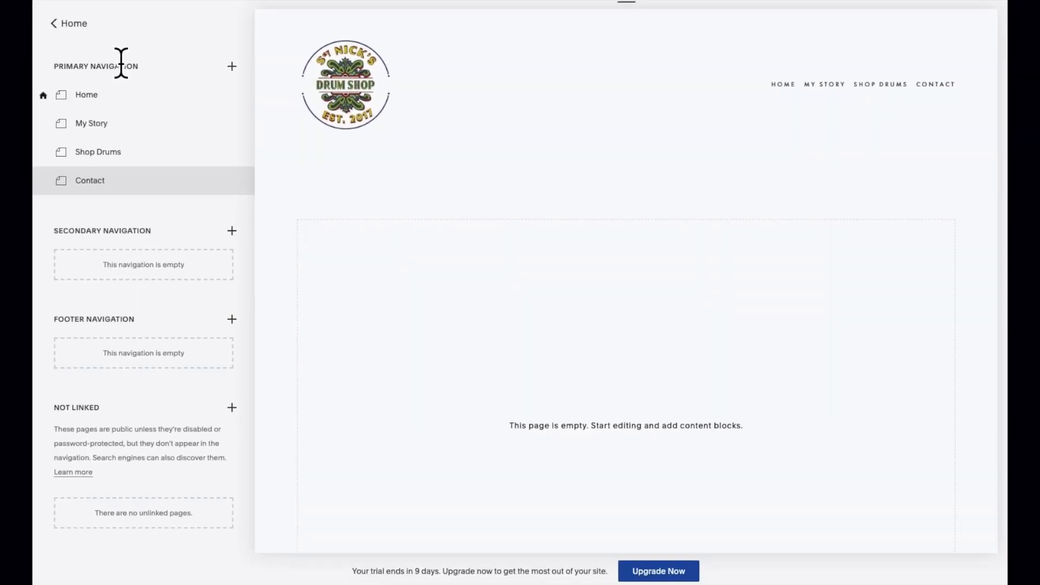
# Step: Open the site styles, look through the available options and select the header navigation links for styling
pyautogui.click(64, 24)
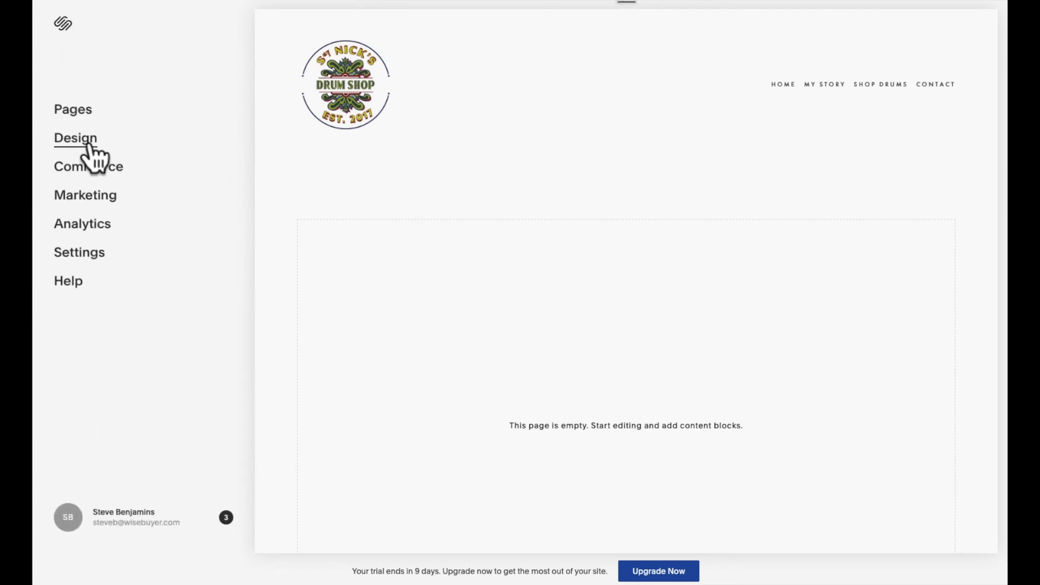
pyautogui.click(90, 145)
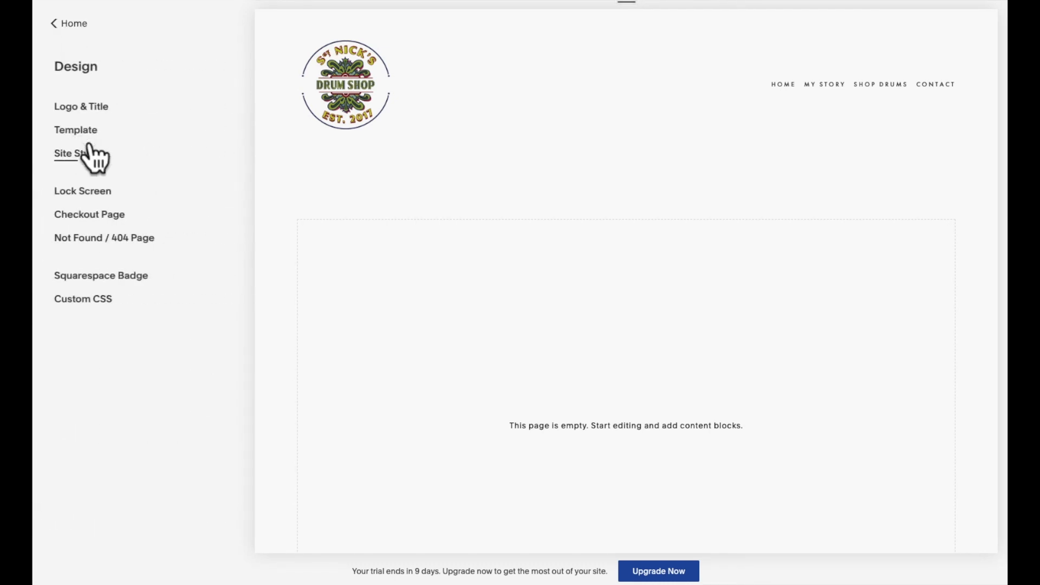
pyautogui.click(87, 156)
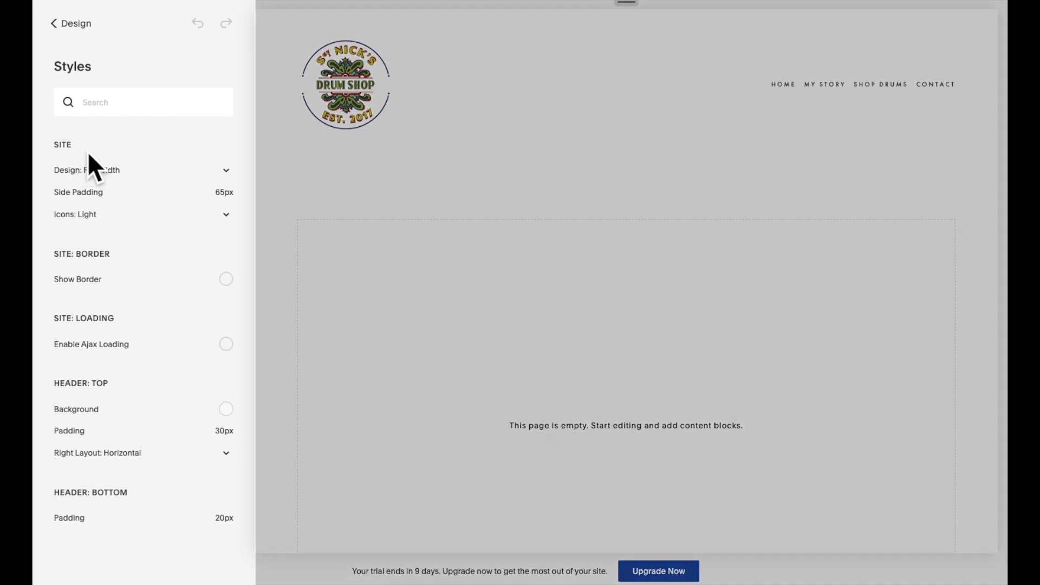
pyautogui.scroll(-10, 89, 157)
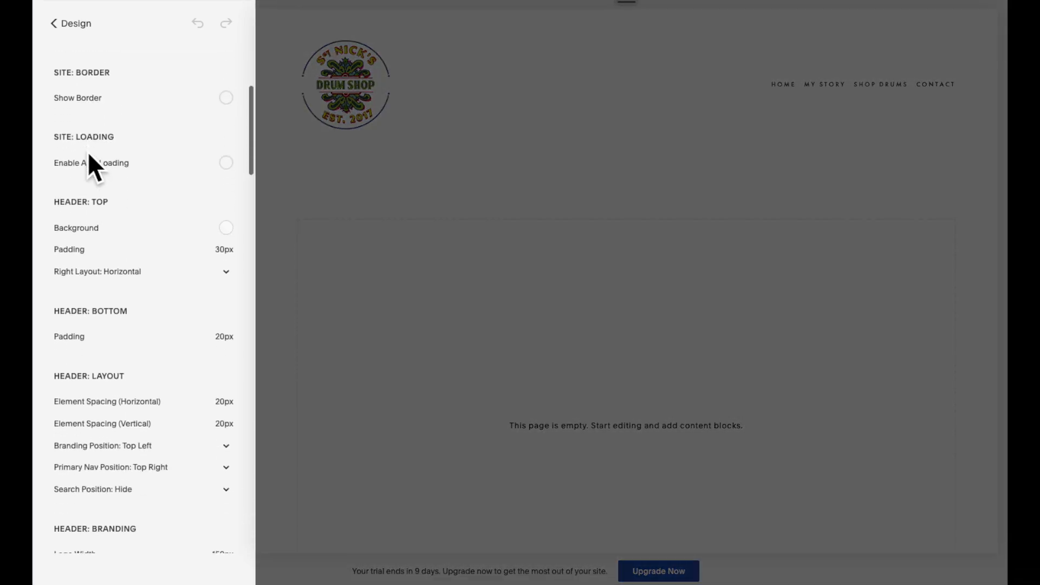
pyautogui.scroll(-13, 88, 156)
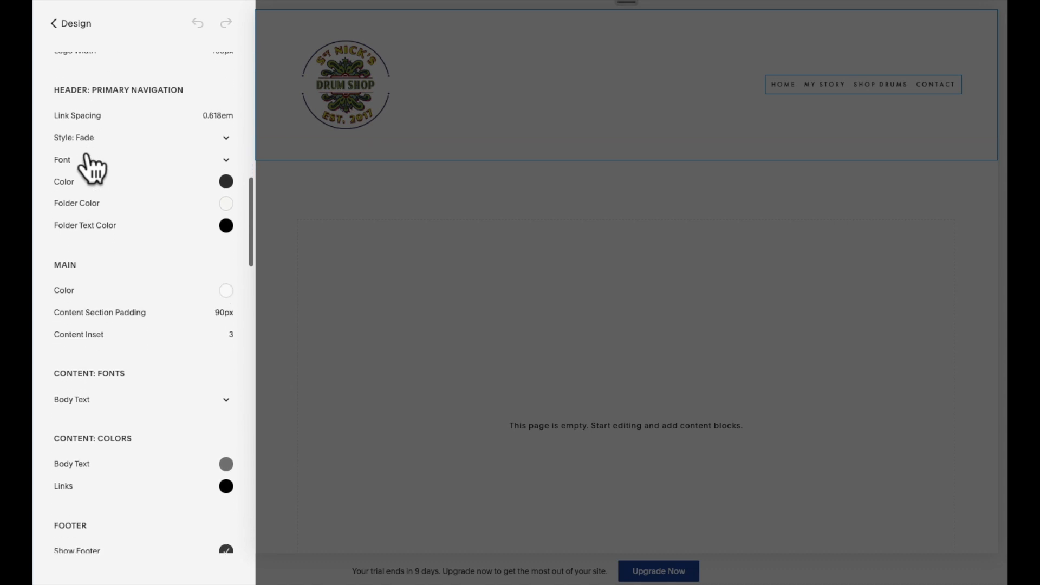
pyautogui.scroll(-2, 89, 165)
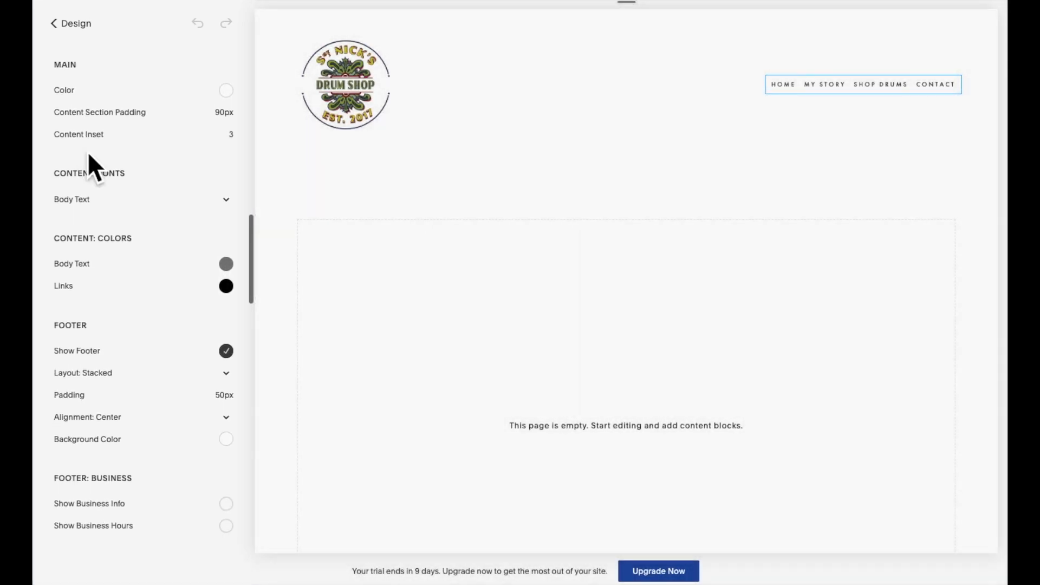
pyautogui.scroll(20, 91, 167)
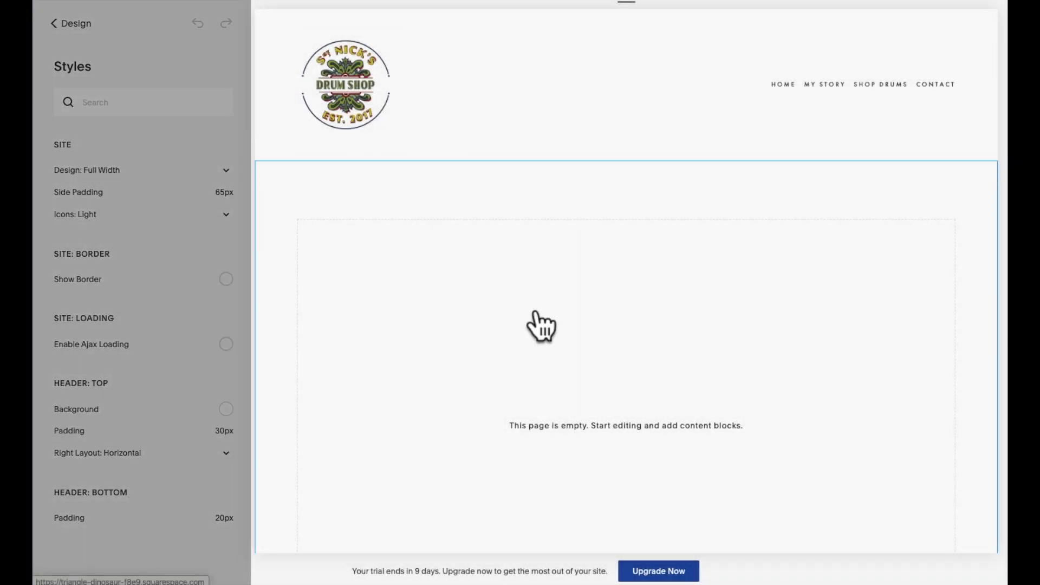
pyautogui.click(814, 92)
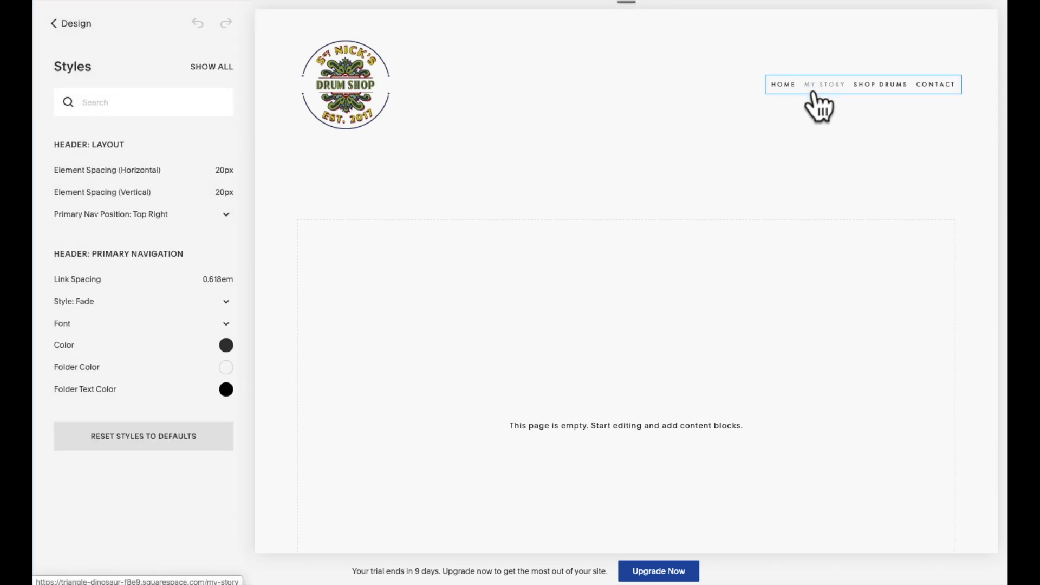
# Step: Set the primary navigation font to Proxima Nova
pyautogui.click(115, 326)
pyautogui.click(107, 272)
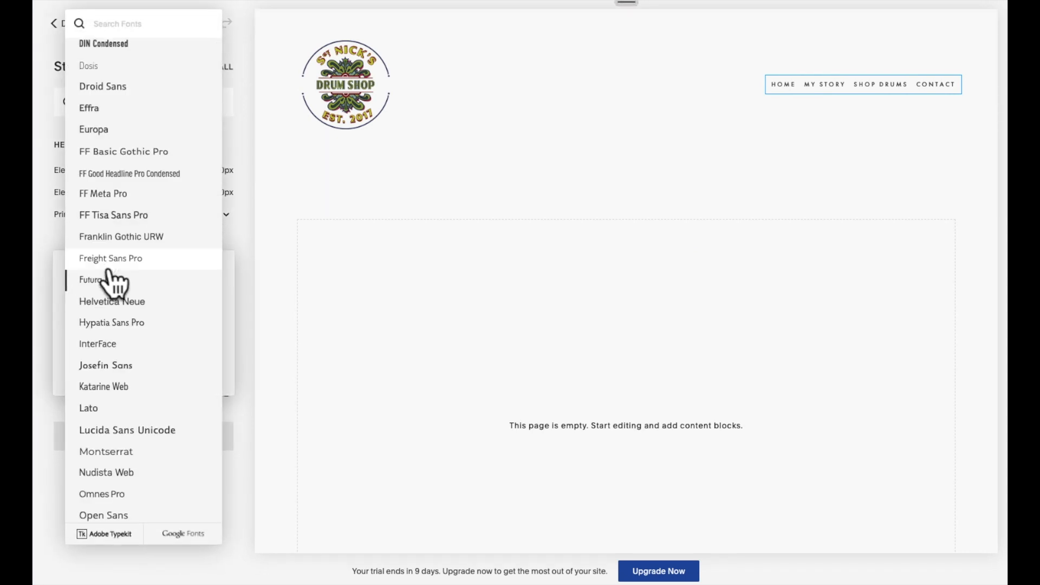
pyautogui.click(118, 23)
pyautogui.write('proxima')
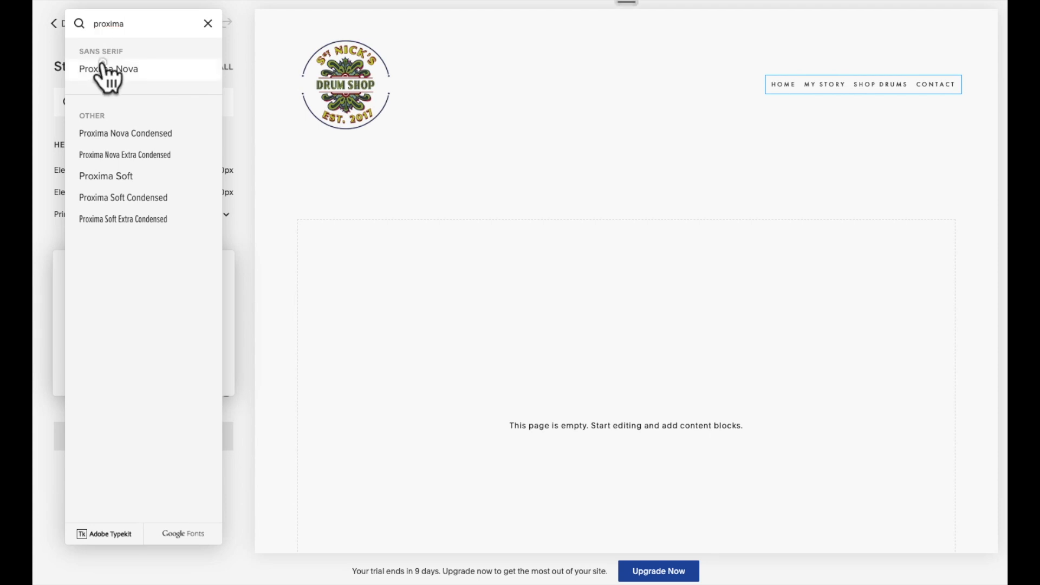
pyautogui.click(108, 69)
# Step: Set the text transform of the primary navigation font to None
pyautogui.click(232, 323)
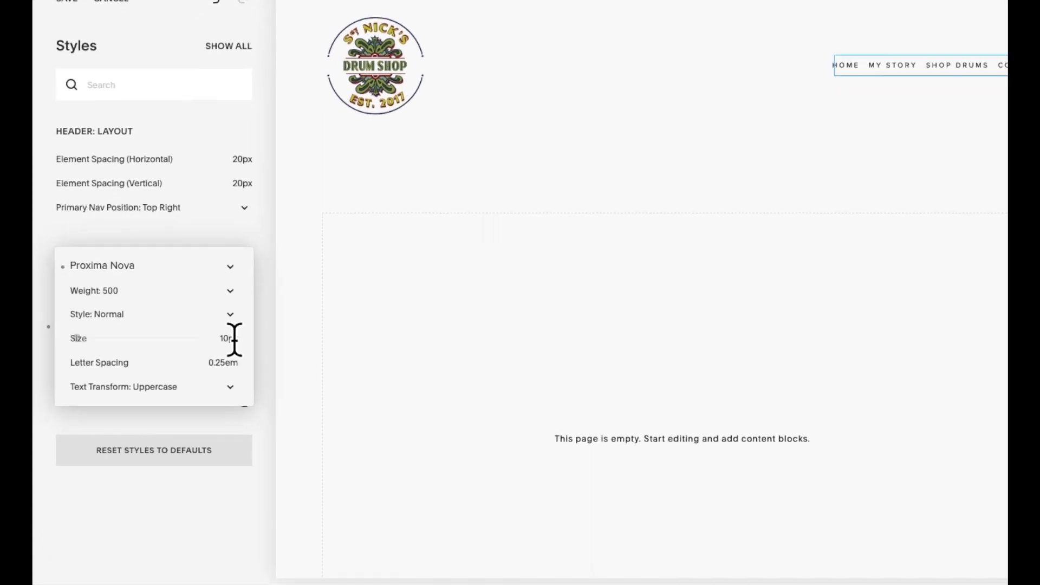
pyautogui.click(229, 387)
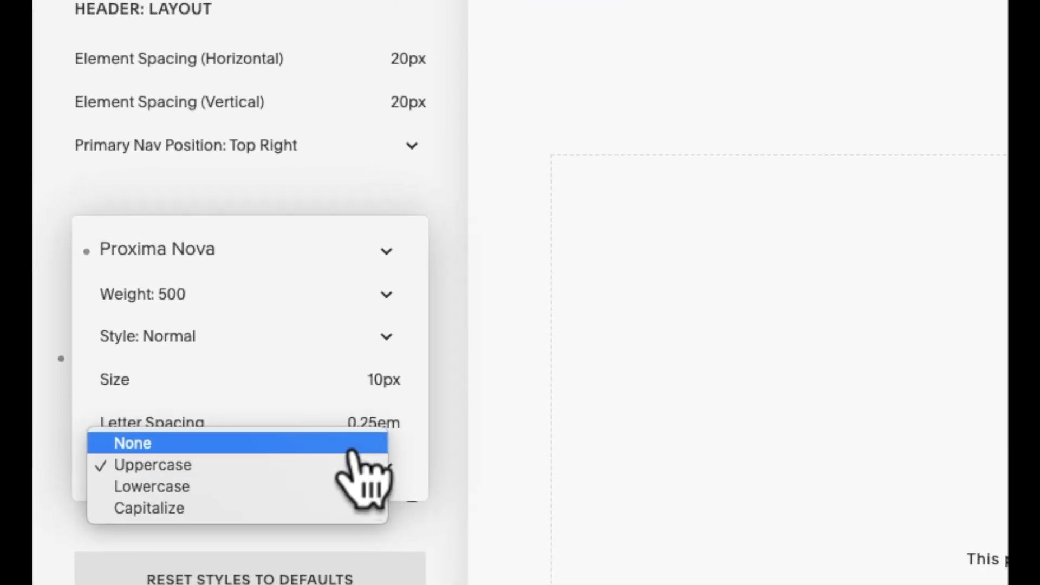
pyautogui.click(351, 451)
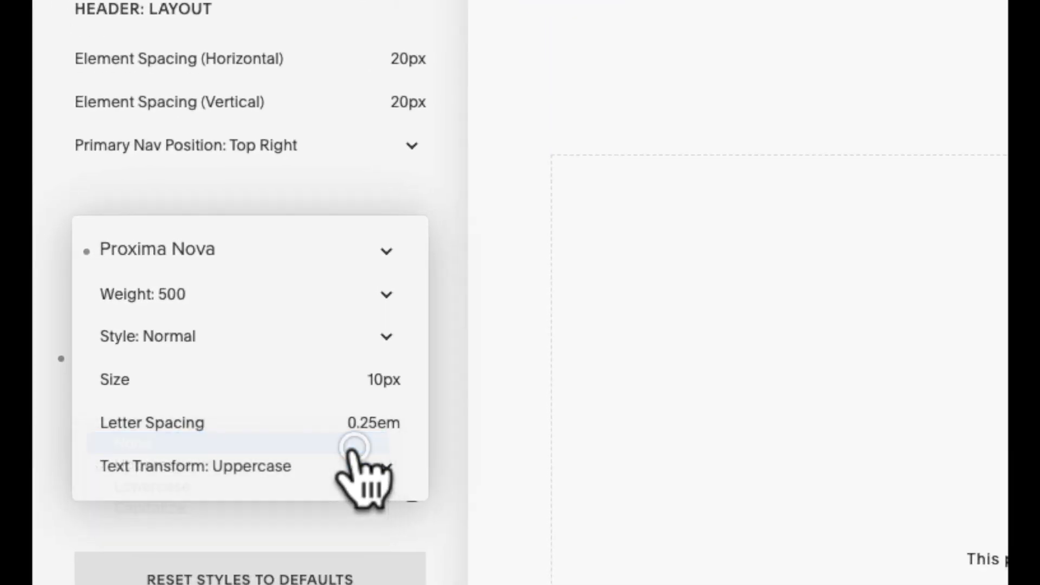
# Step: Set the primary navigation font size to 23px and its letter spacing to 0em
pyautogui.click(382, 382)
pyautogui.press('Up')
pyautogui.press('Up')
pyautogui.press('Up')
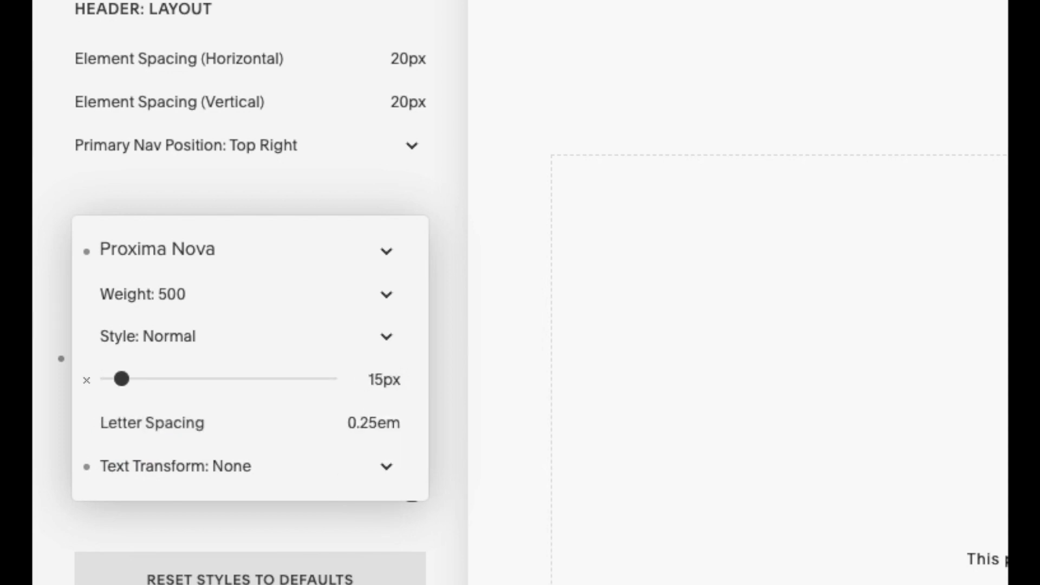
pyautogui.press('Up')
pyautogui.press('Up')
pyautogui.press('Up')
pyautogui.press('Up')
pyautogui.press('Up')
pyautogui.press('Up')
pyautogui.press('Up')
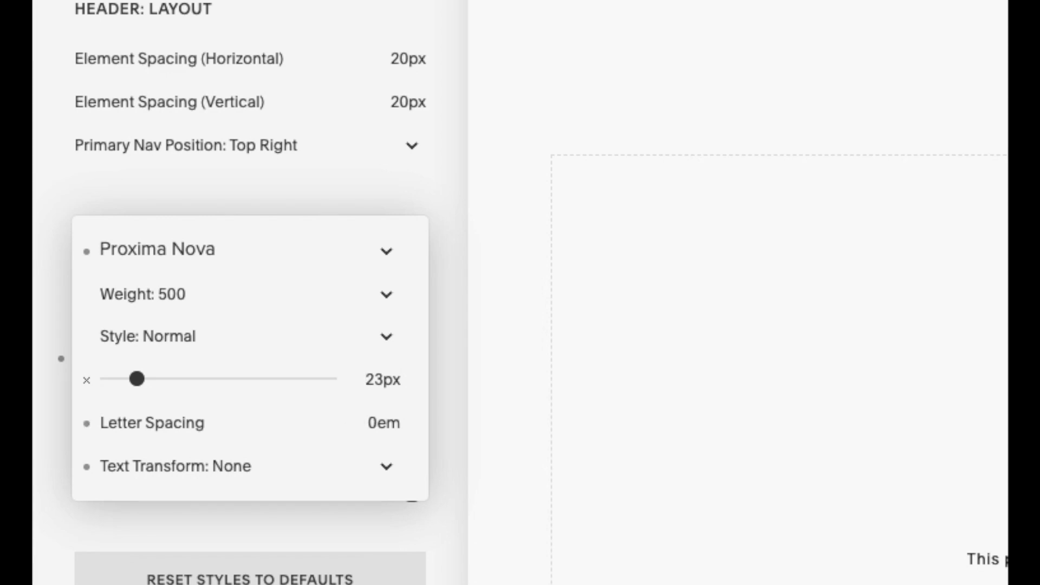
pyautogui.click(119, 176)
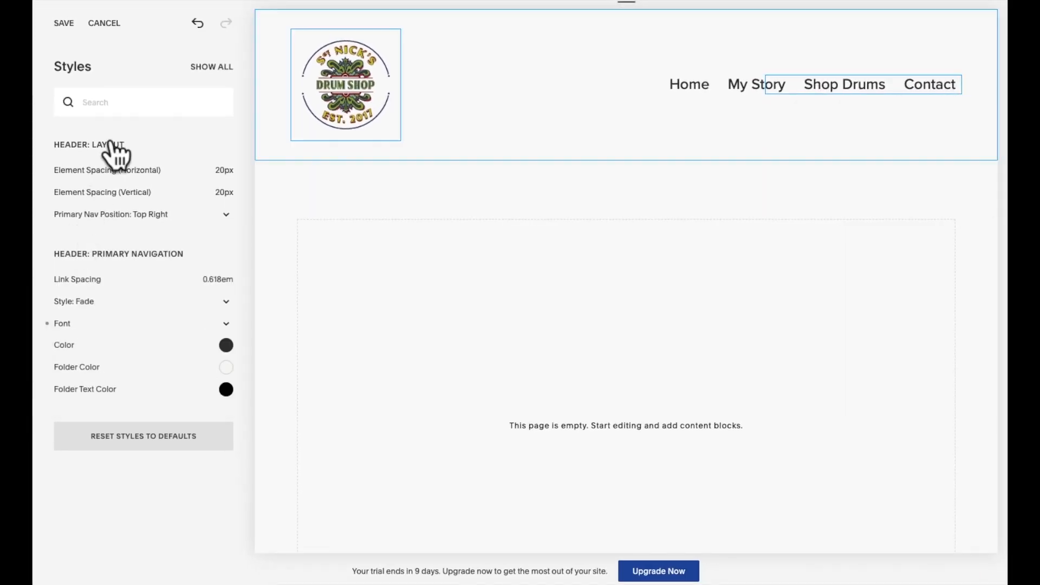
# Step: Save the navigation styling, set the header logo's width to 180px and save that change
pyautogui.click(64, 24)
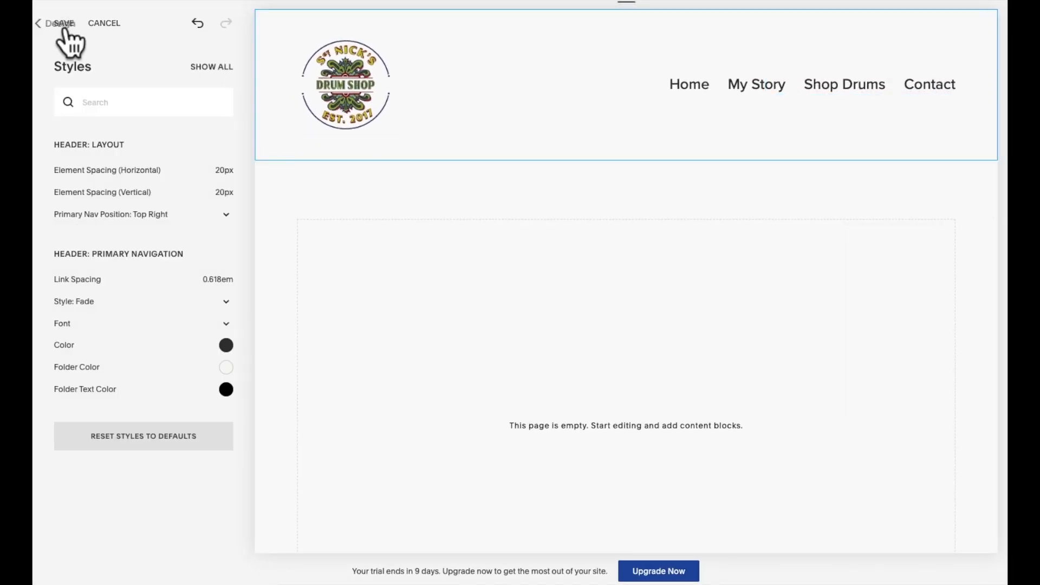
pyautogui.click(329, 96)
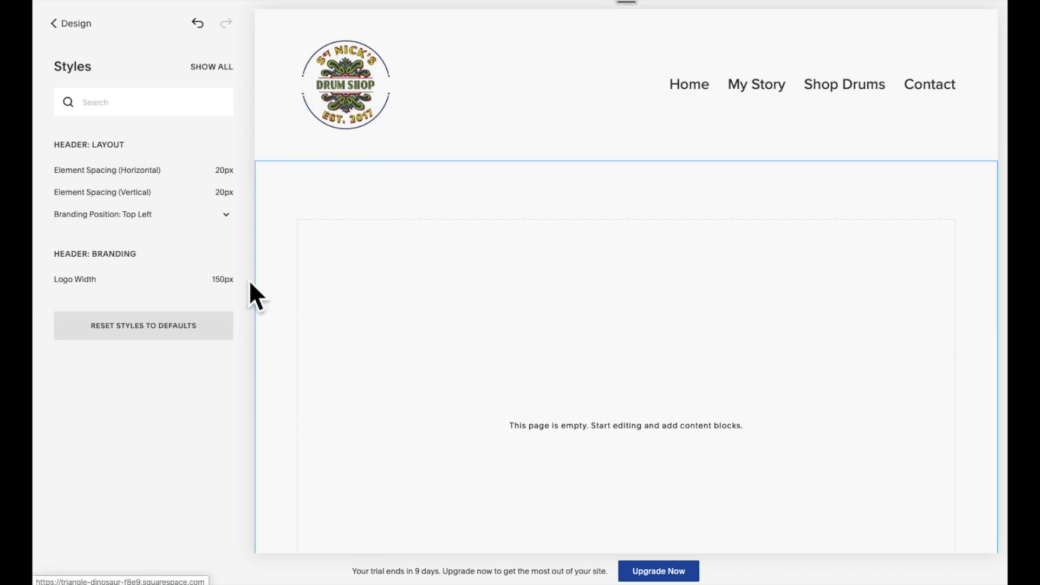
pyautogui.moveTo(223, 280)
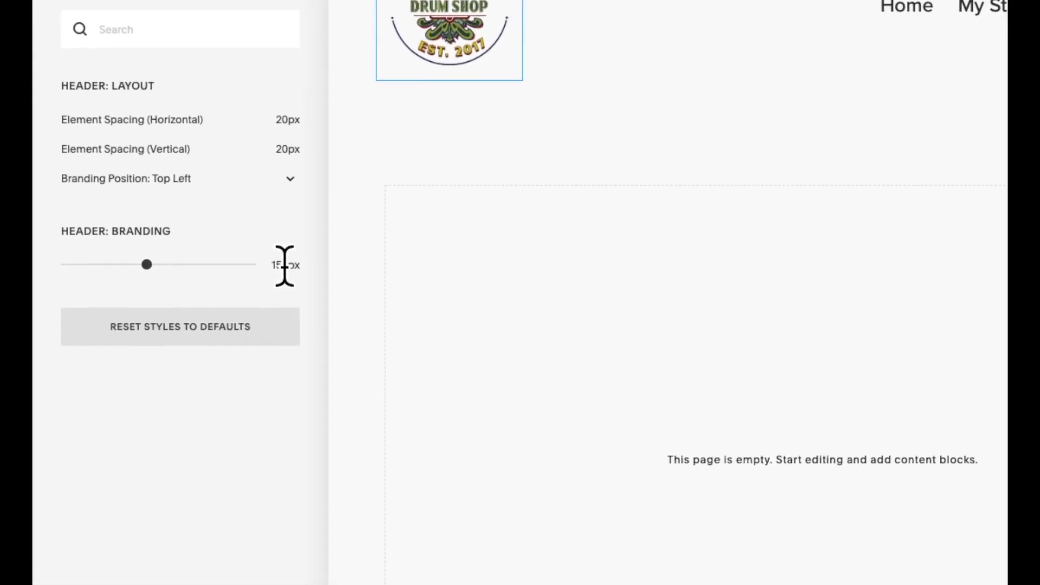
pyautogui.click(284, 266)
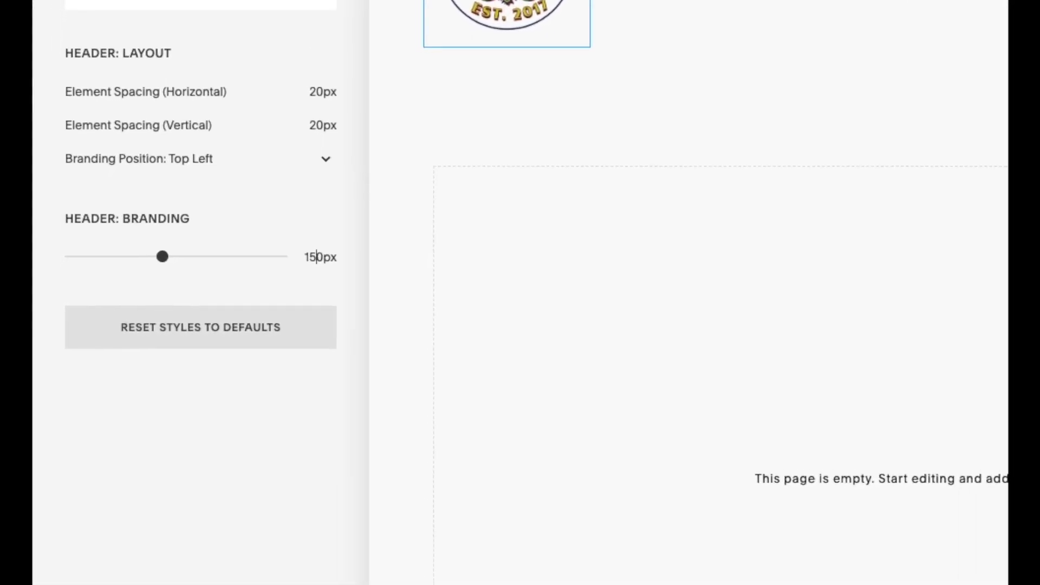
pyautogui.press('BackSpace')
pyautogui.write('8')
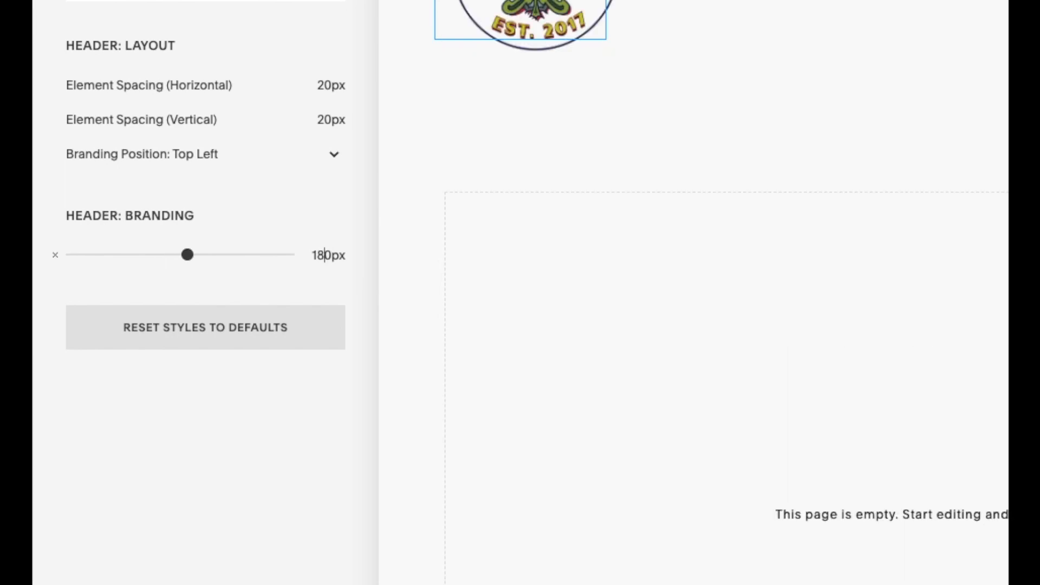
pyautogui.click(65, 24)
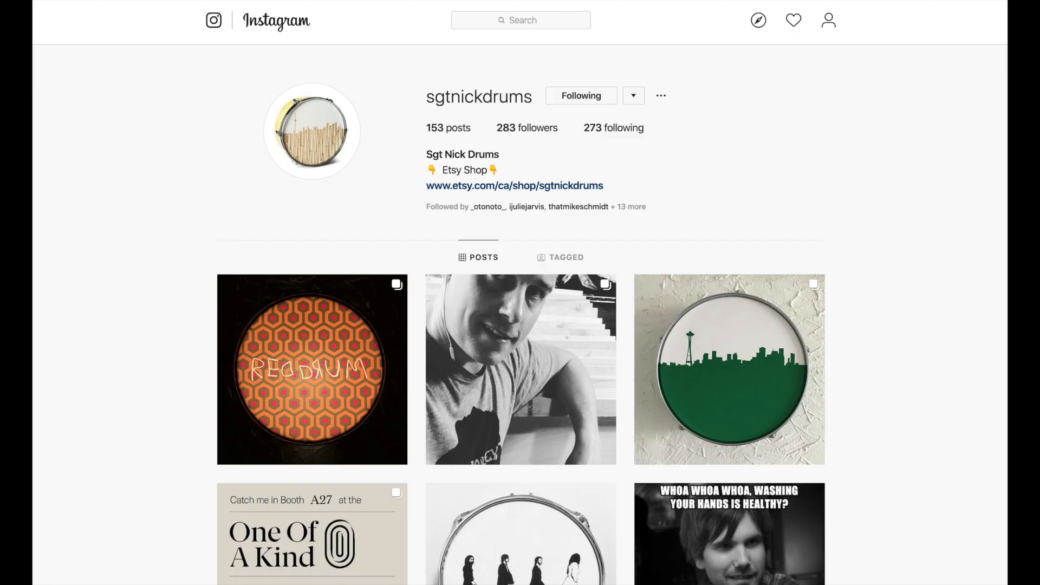
# Step: Look through the drum photos posted on the shop's Instagram profile
pyautogui.scroll(-12, 520, 325)
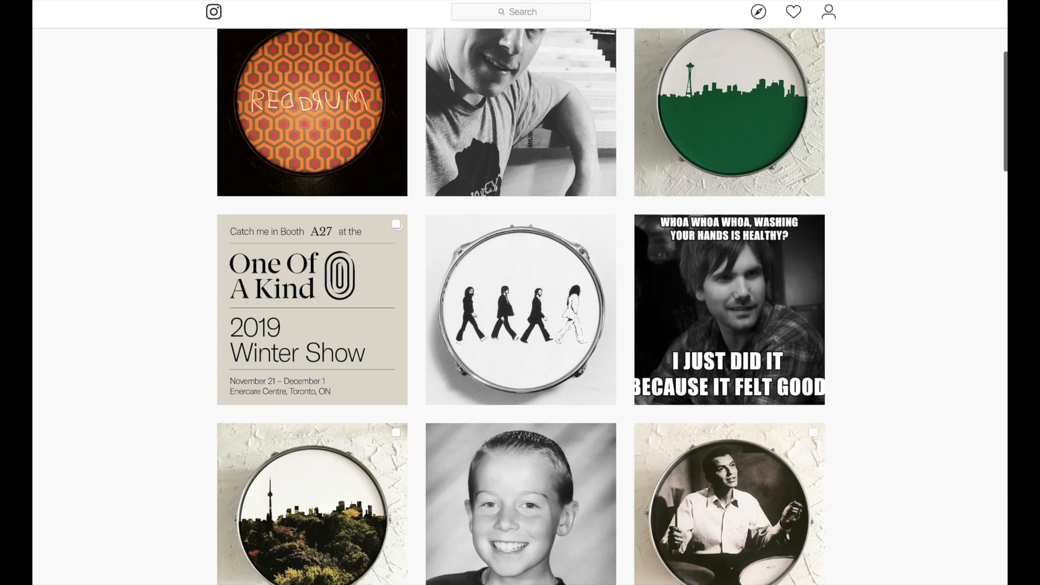
pyautogui.scroll(-8, 520, 325)
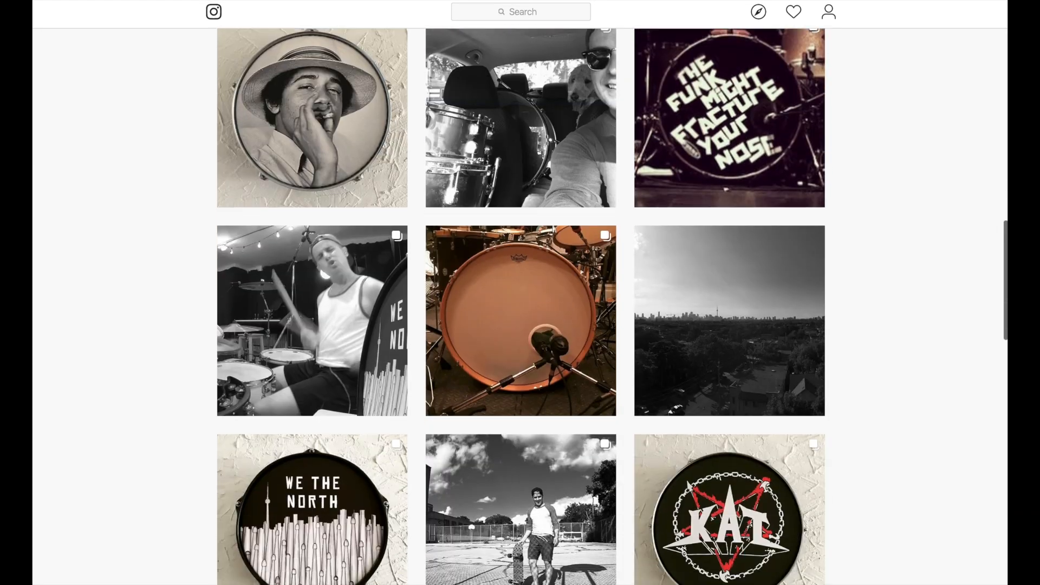
pyautogui.scroll(-3, 520, 325)
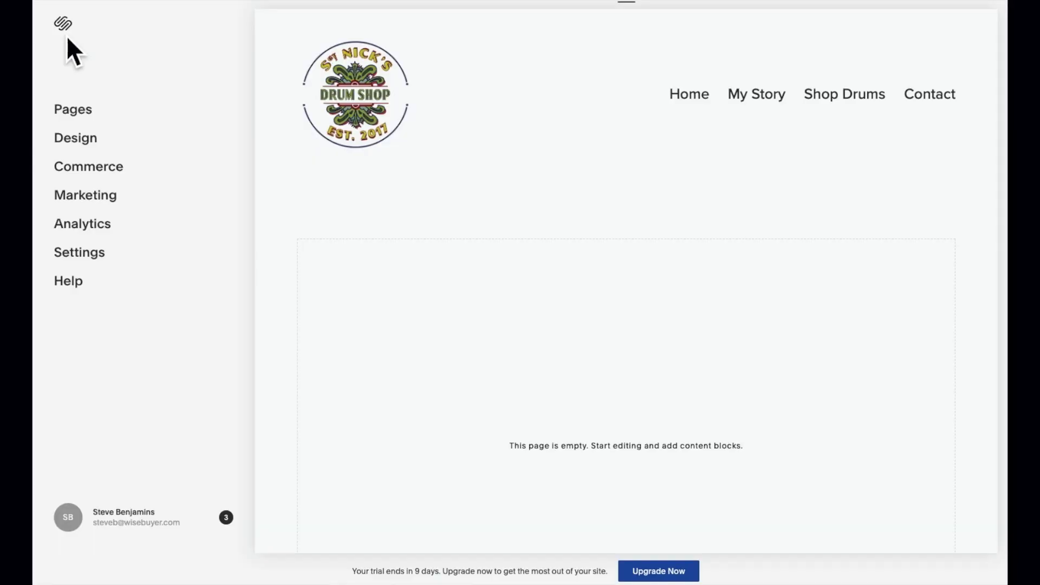
pyautogui.click(94, 258)
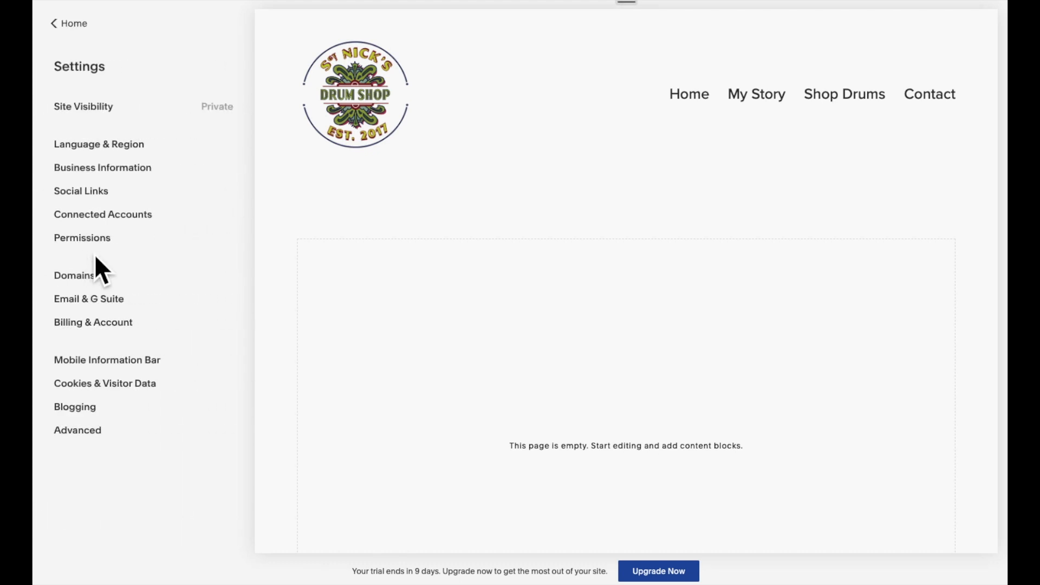
pyautogui.click(85, 196)
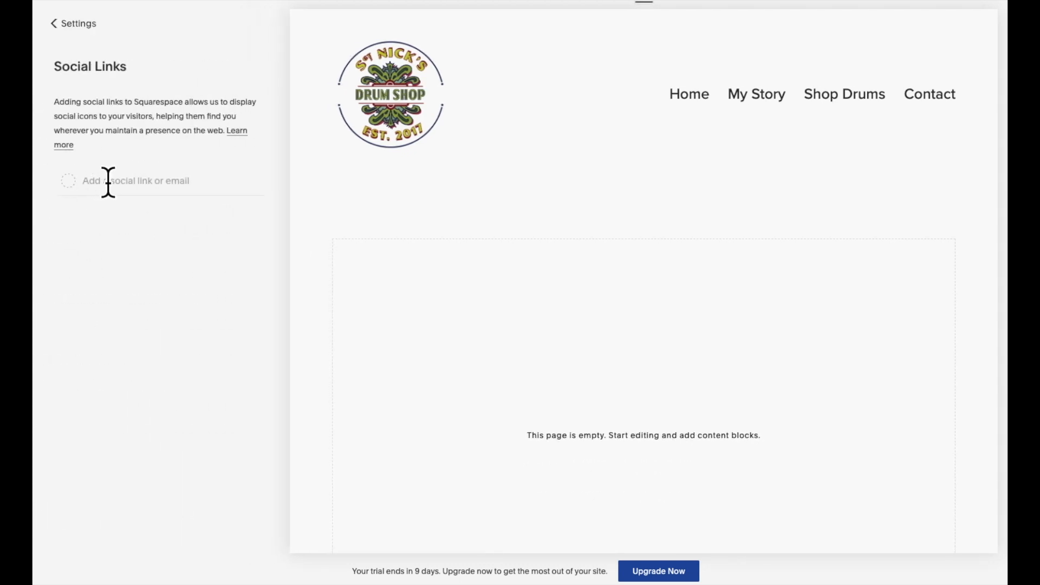
pyautogui.click(107, 180)
pyautogui.write('https://www.instagram.com/sgtnickdrums/')
pyautogui.press('Return')
pyautogui.write('https://www.facebook.com/sgtnickdrums/')
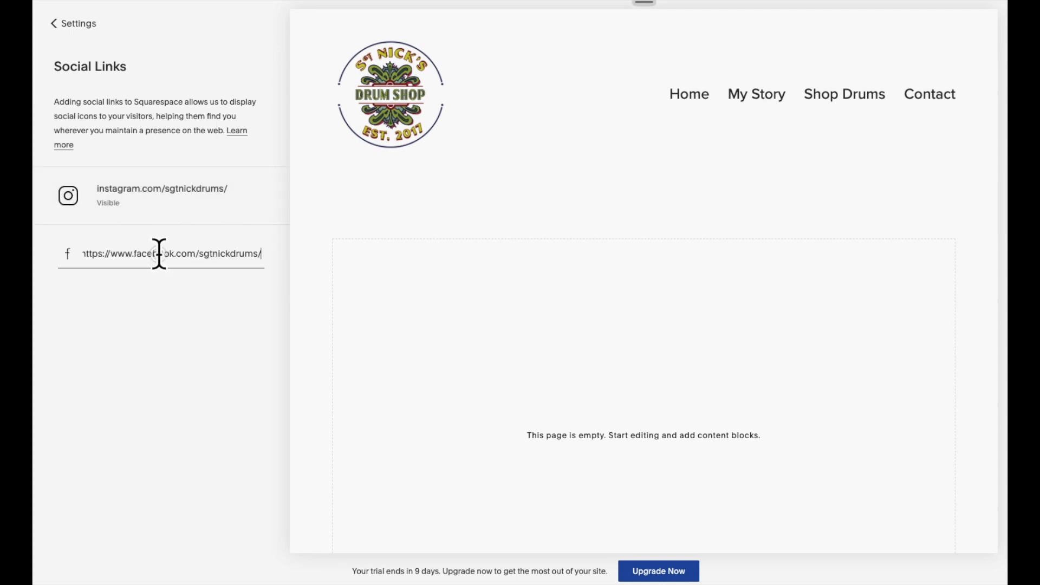
pyautogui.press('Return')
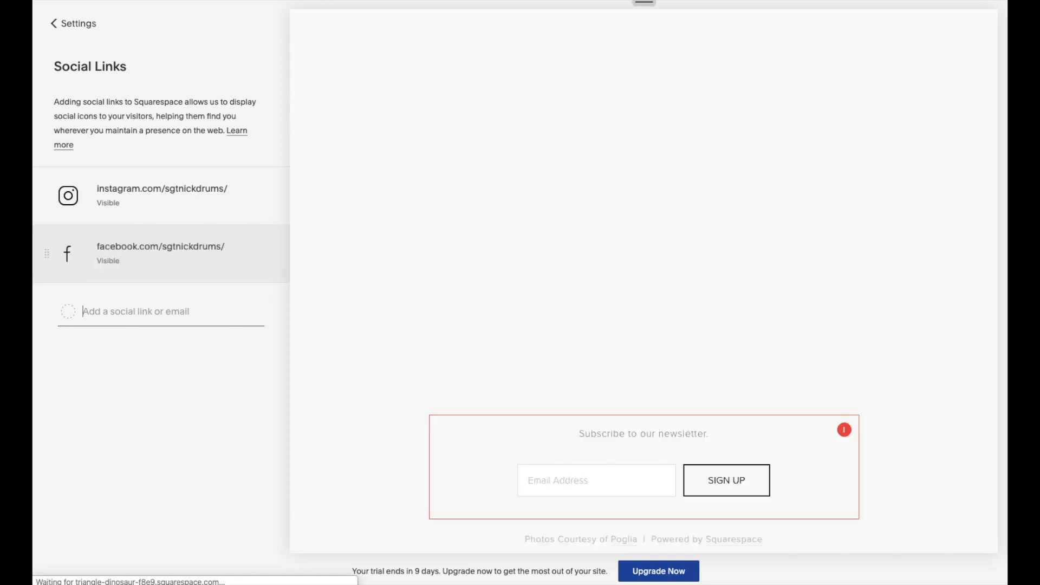
# Step: Set the header's Social Position to Top Right in the site styles and save
pyautogui.click(79, 27)
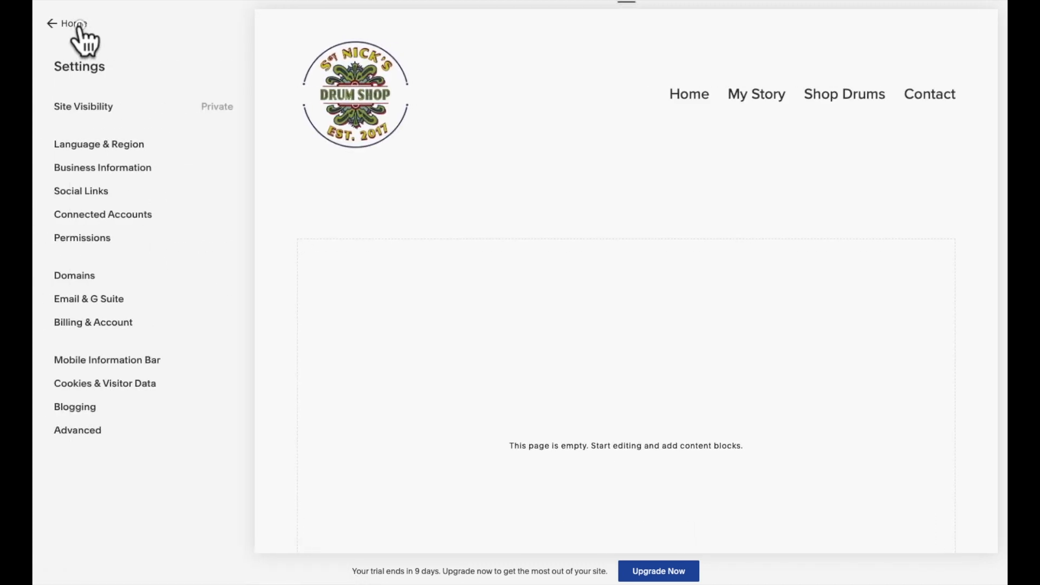
pyautogui.click(80, 24)
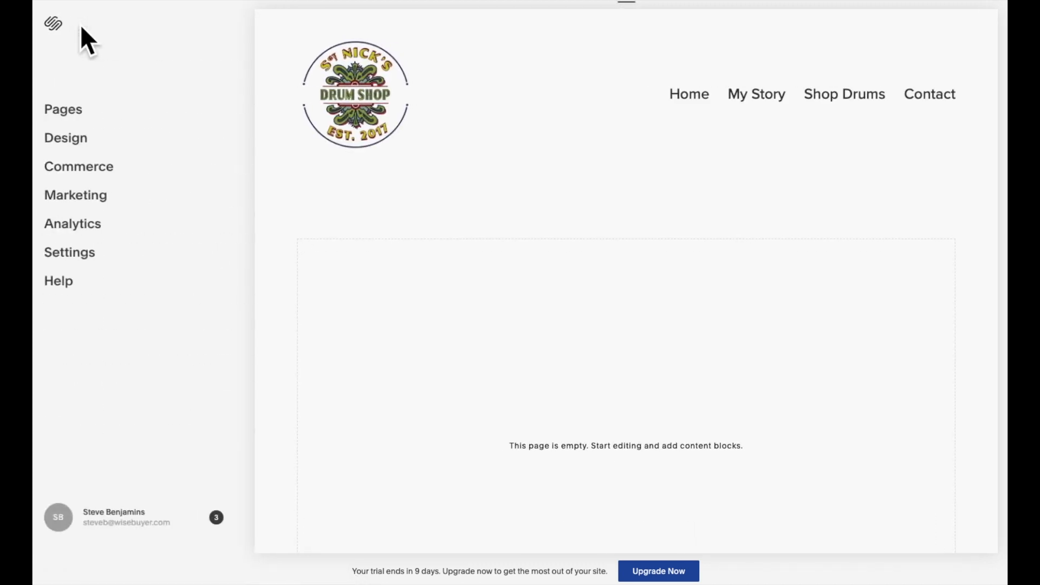
pyautogui.click(67, 136)
pyautogui.click(84, 156)
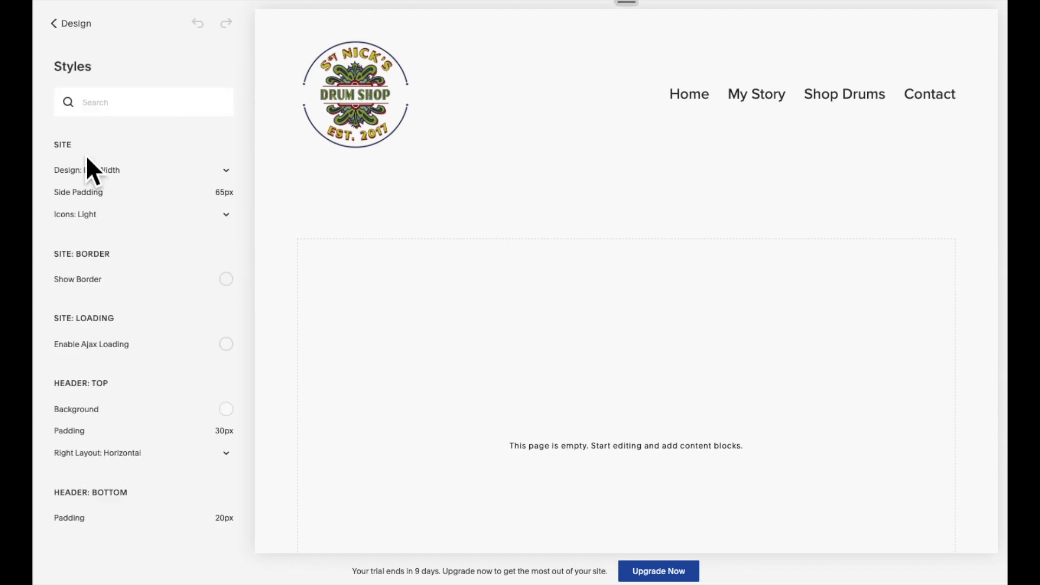
pyautogui.scroll(-6, 87, 159)
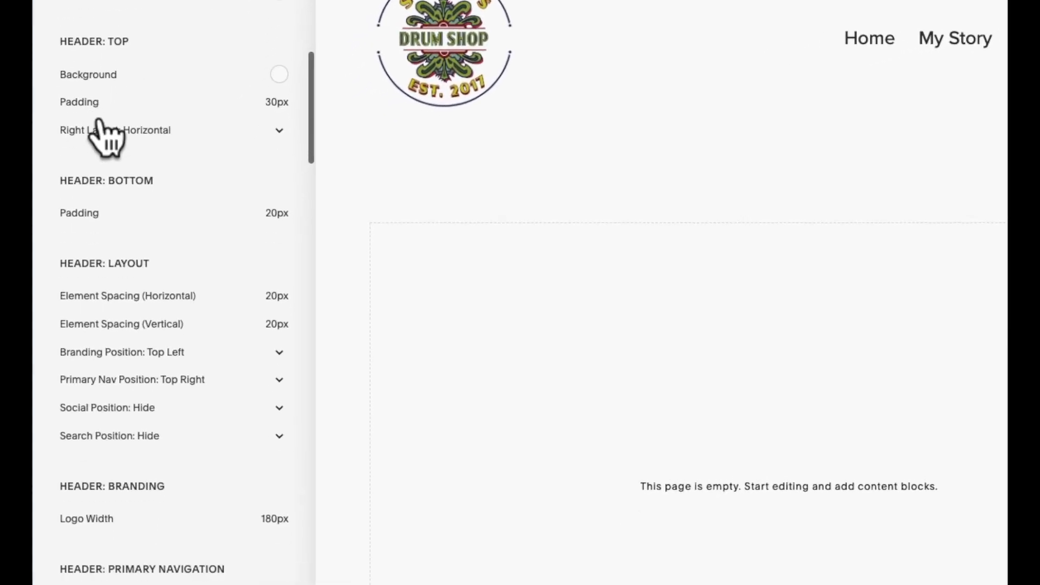
pyautogui.scroll(-2, 103, 116)
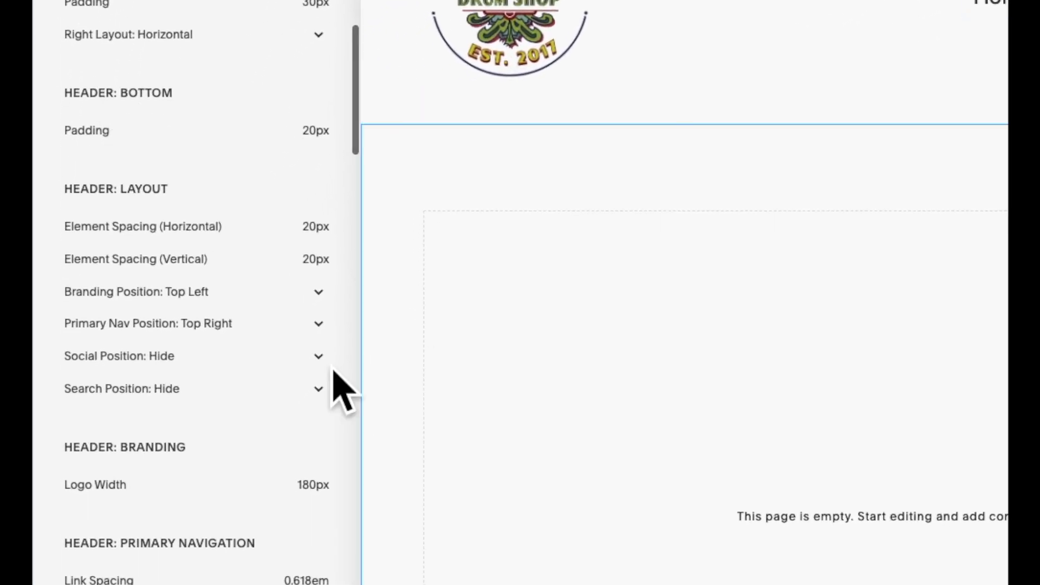
pyautogui.click(202, 356)
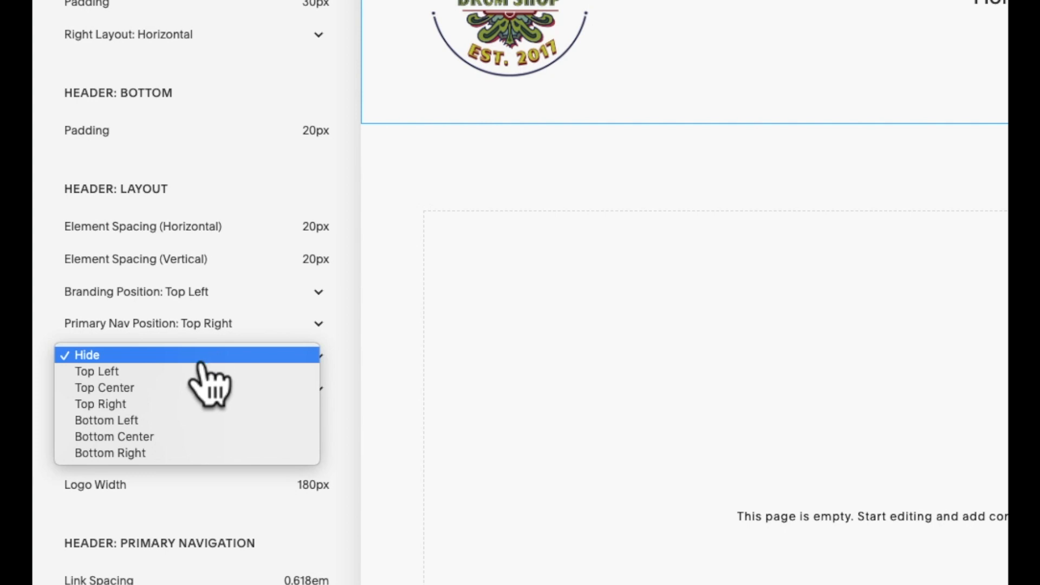
pyautogui.click(182, 404)
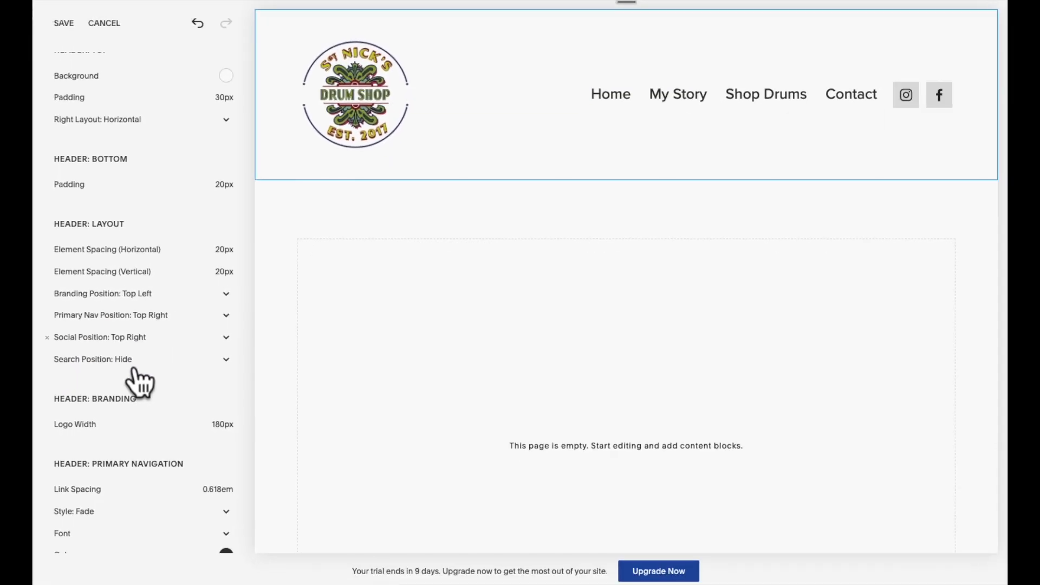
pyautogui.scroll(2, 135, 227)
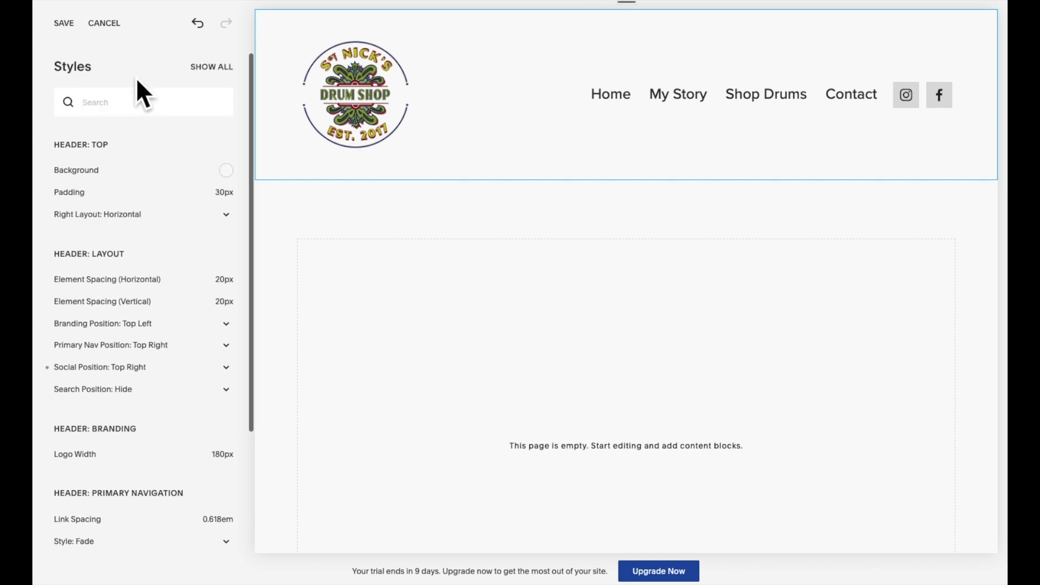
pyautogui.click(64, 23)
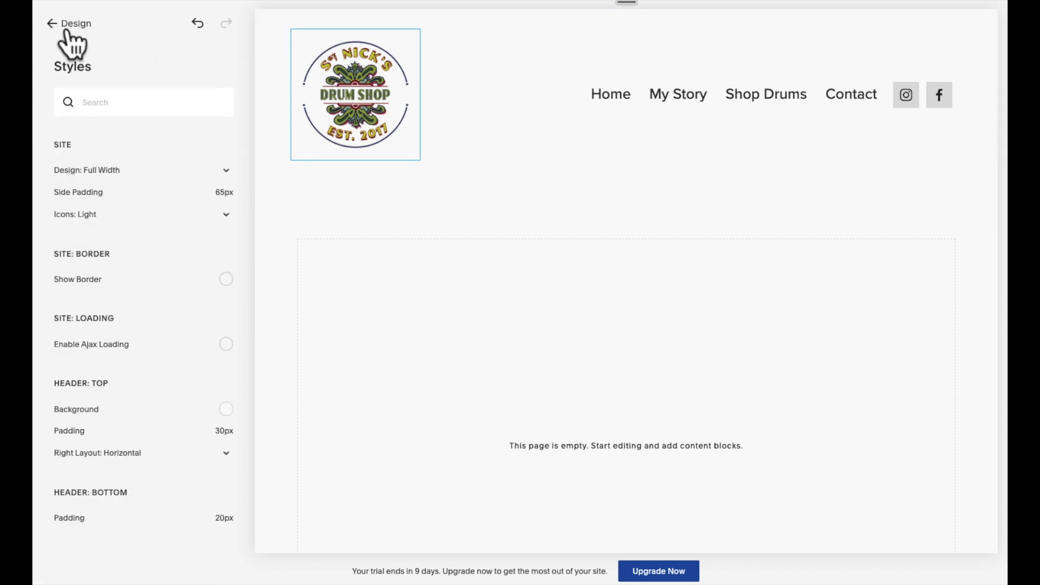
# Step: Reopen the site styles, select the header's social icons and set their color to #151515
pyautogui.click(68, 26)
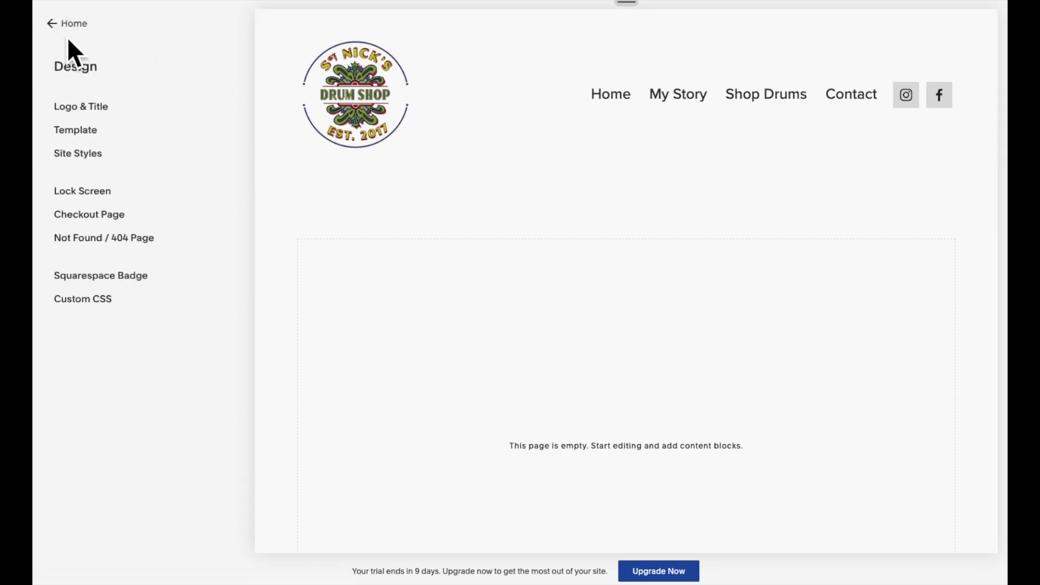
pyautogui.click(79, 154)
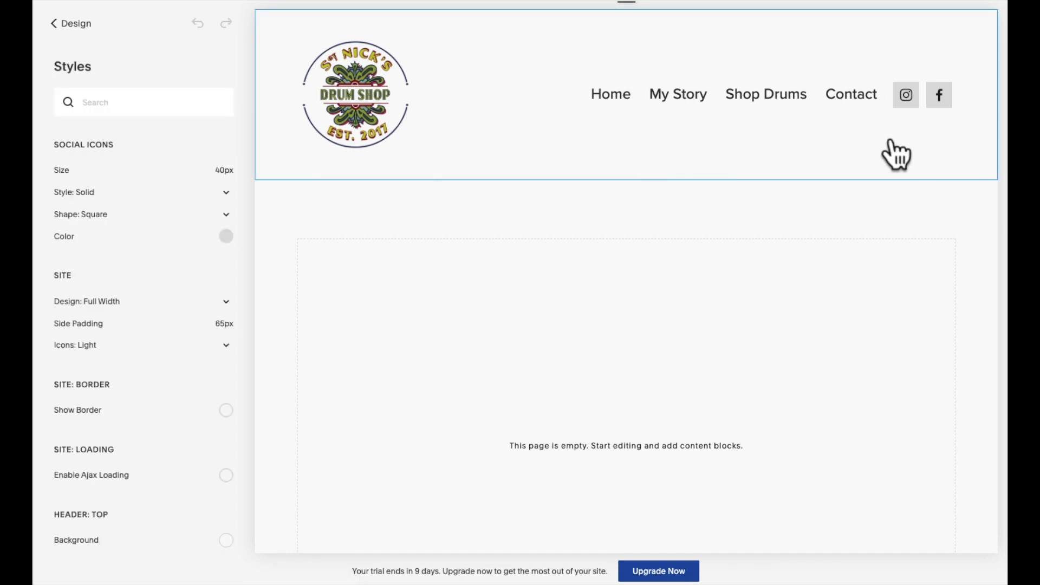
pyautogui.click(899, 105)
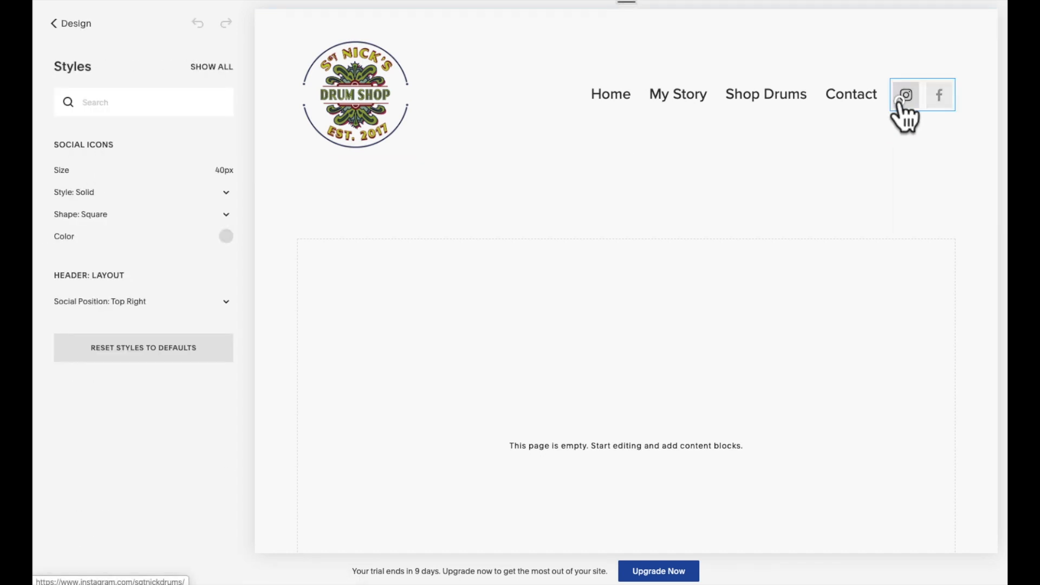
pyautogui.click(214, 242)
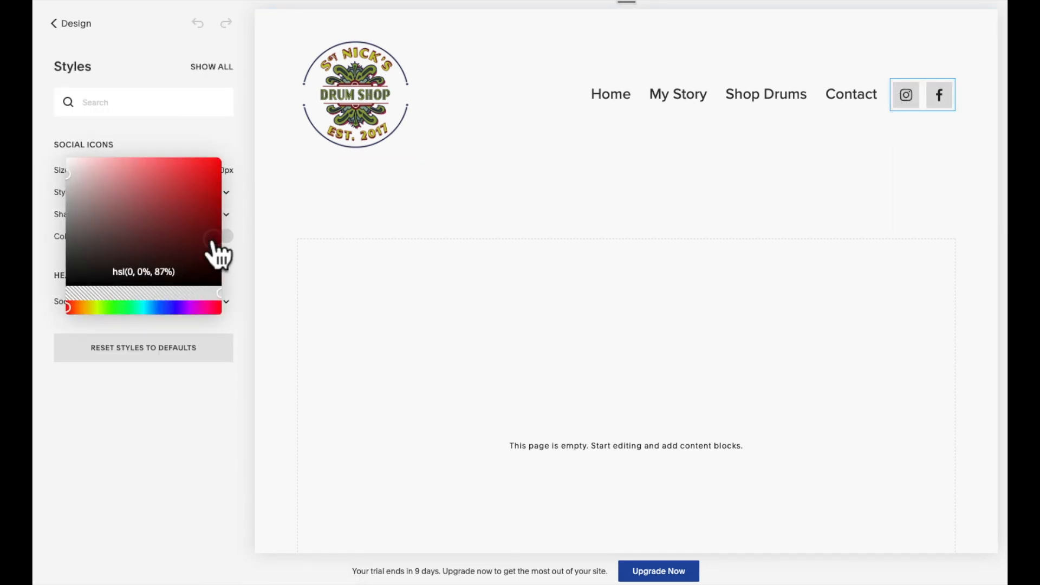
pyautogui.tripleClick(159, 272)
pyautogui.write('#')
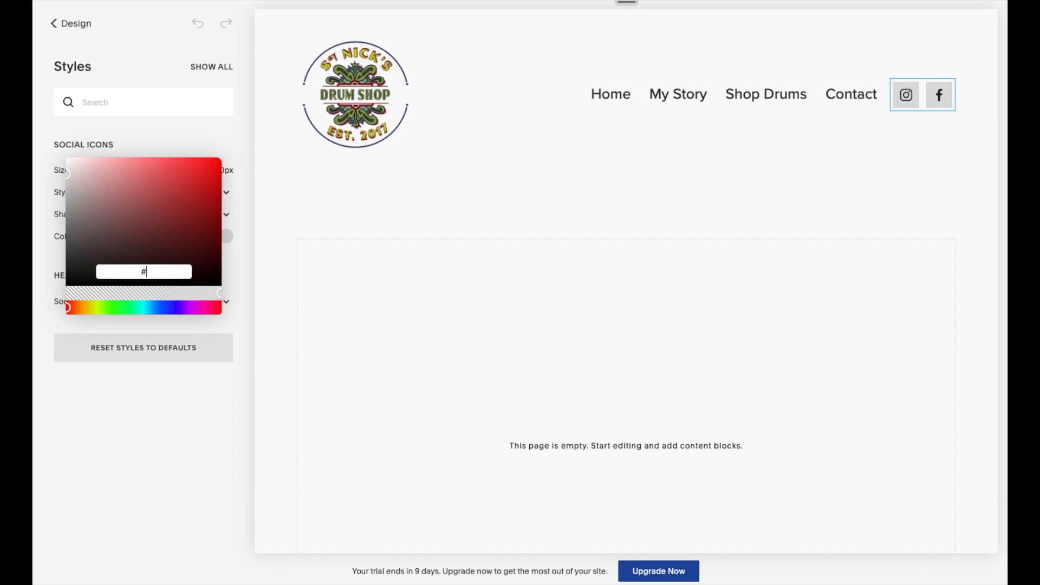
pyautogui.write('151515')
pyautogui.press('Tab')
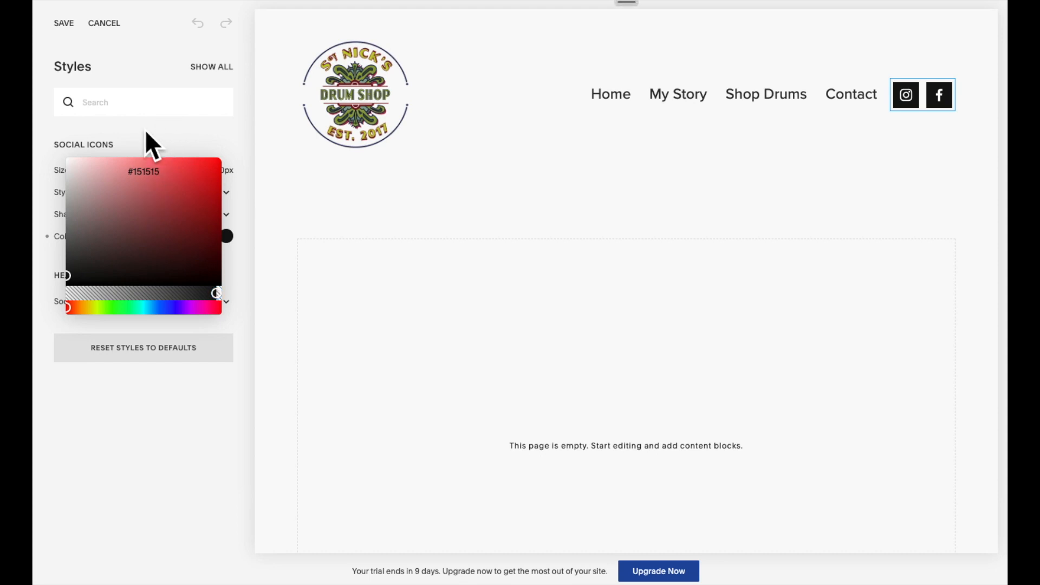
pyautogui.click(174, 119)
# Step: Change the social icons' style to the first listed Solid option and set their color to #333333
pyautogui.click(206, 193)
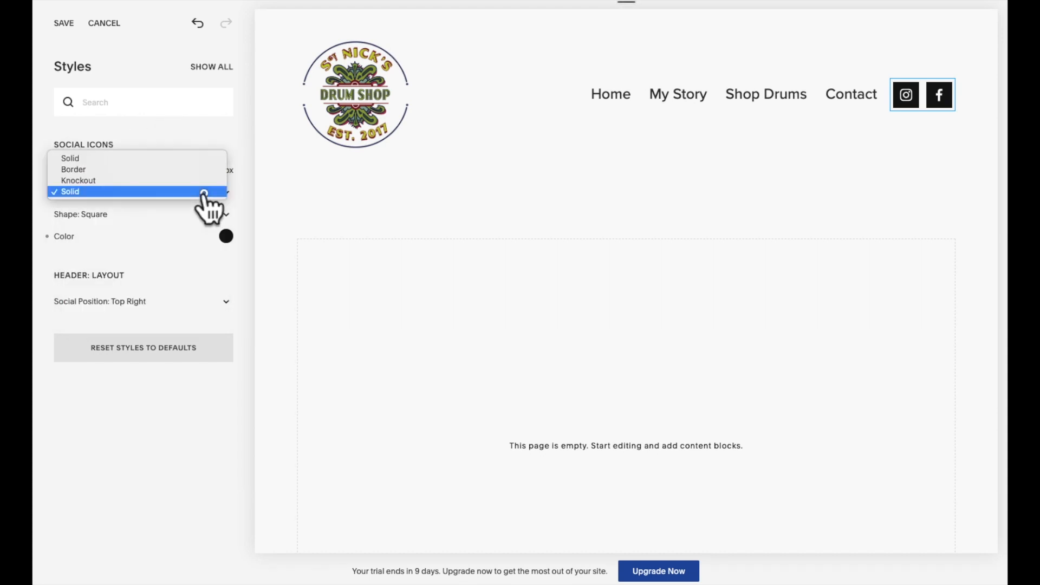
pyautogui.click(200, 157)
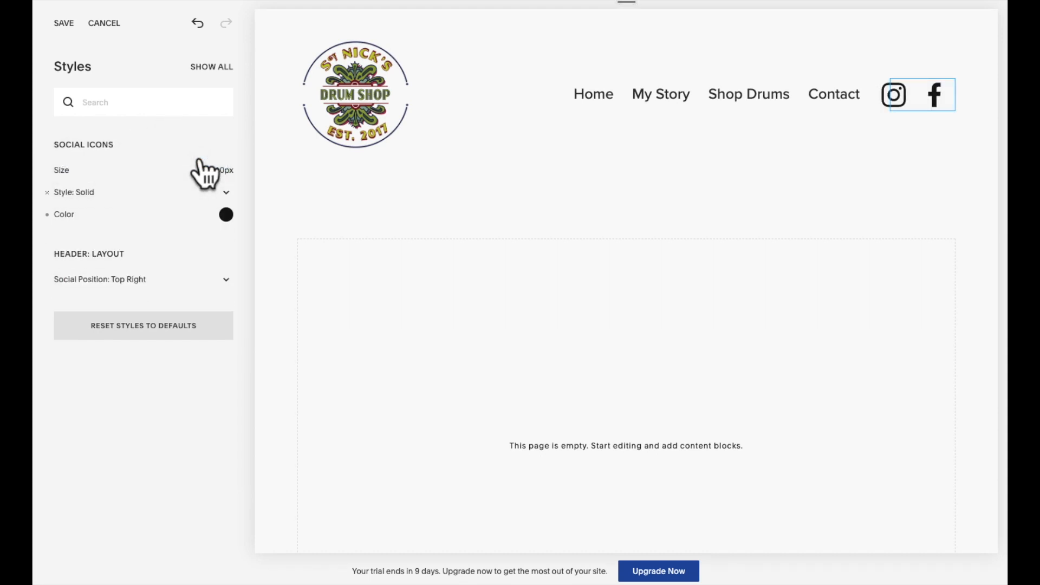
pyautogui.click(226, 215)
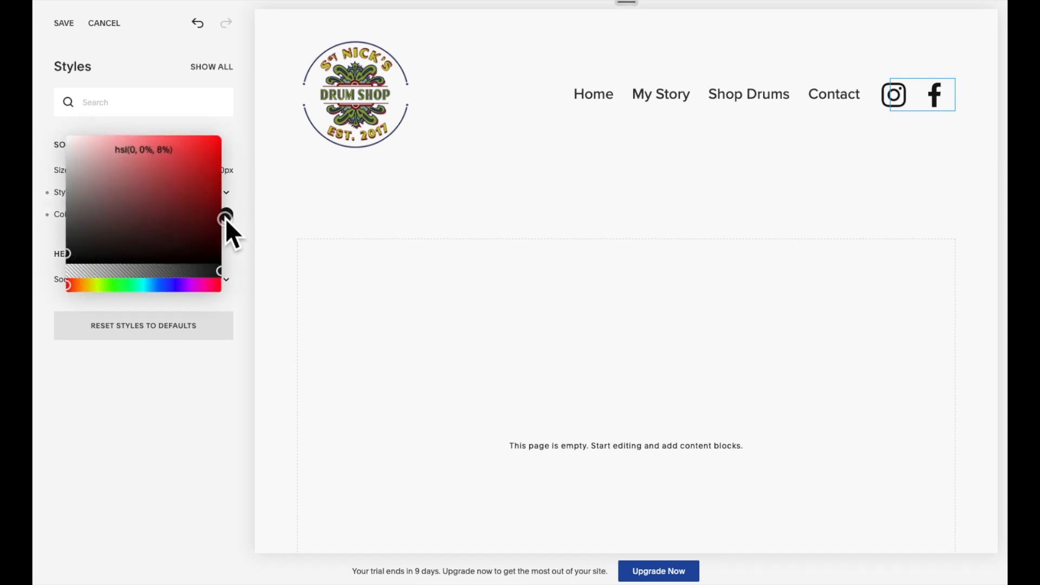
pyautogui.click(162, 149)
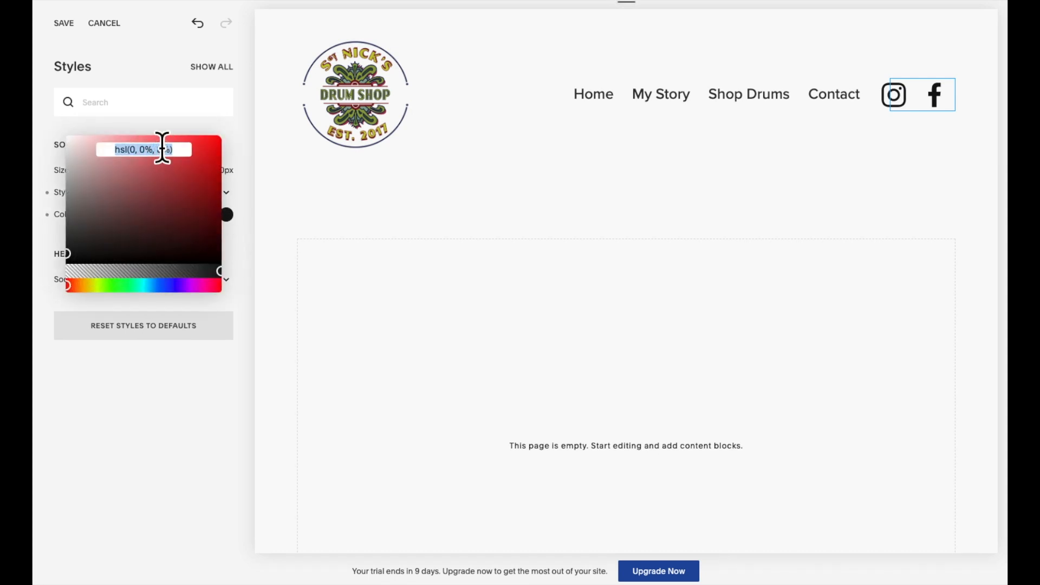
pyautogui.write('#333333')
pyautogui.press('Return')
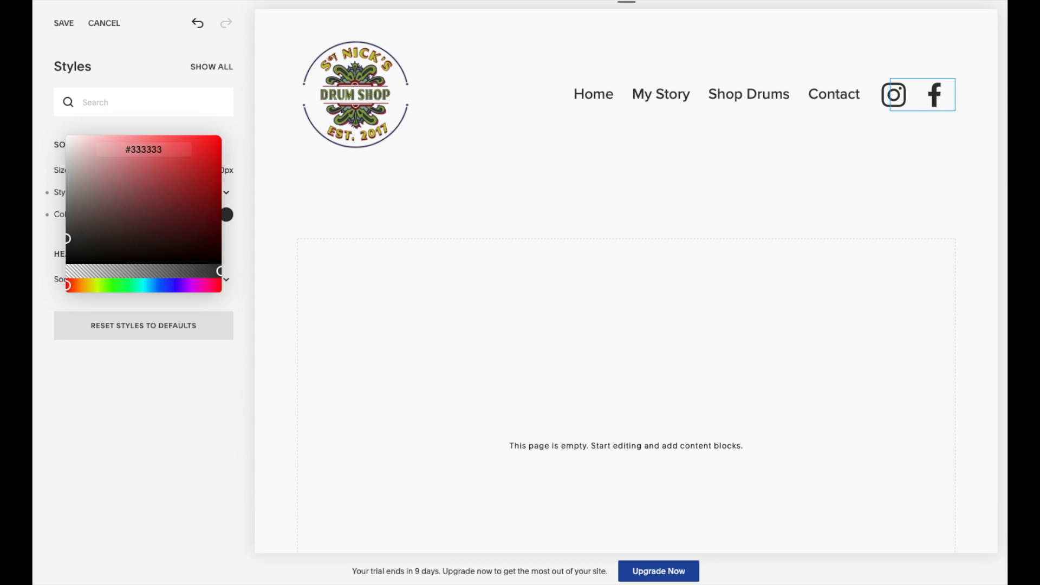
pyautogui.click(41, 187)
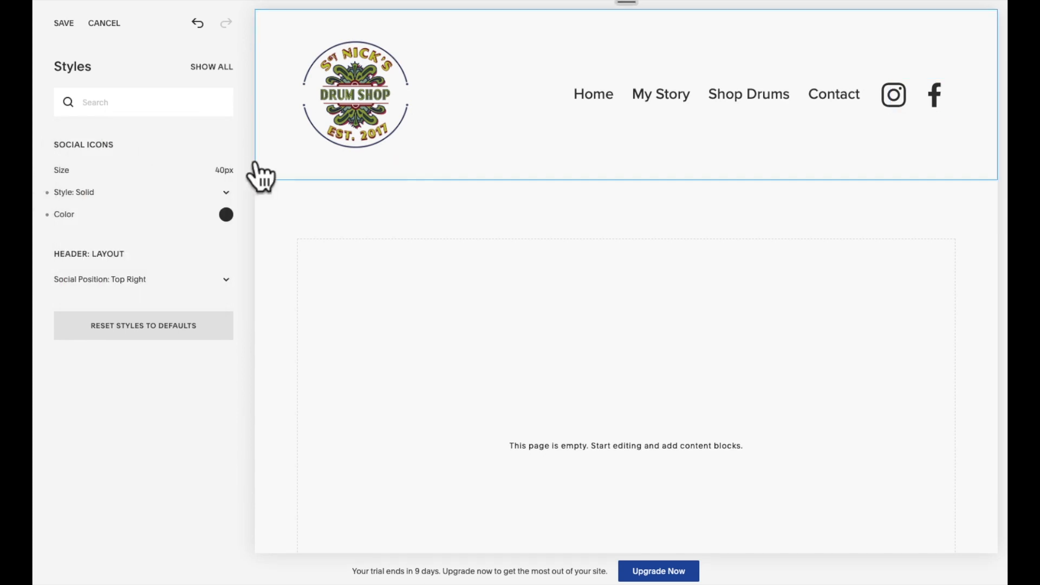
# Step: Set the header social icons' size to 32 px and save the styles
pyautogui.click(224, 170)
pyautogui.write('32')
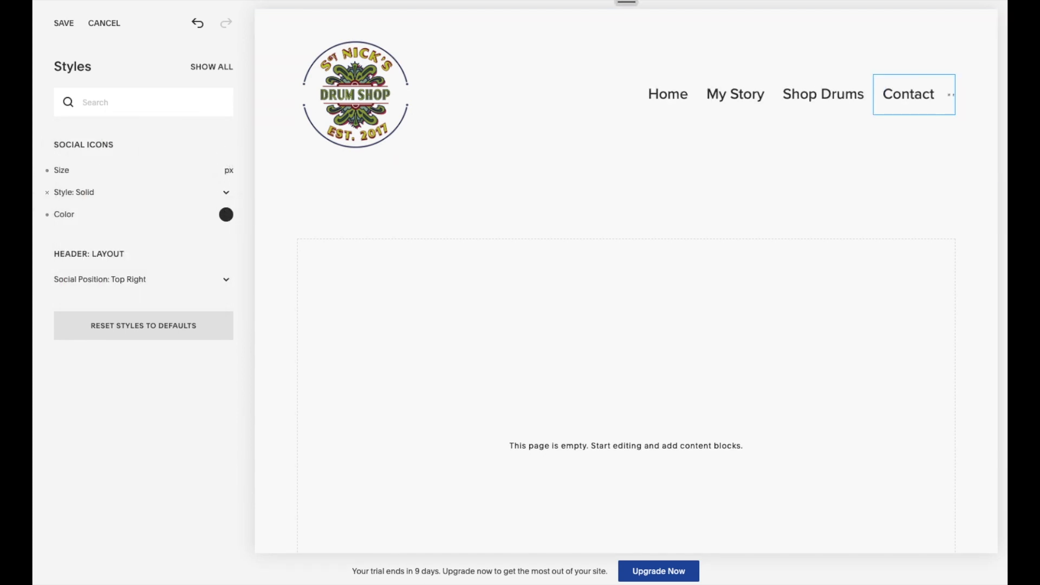
pyautogui.click(64, 23)
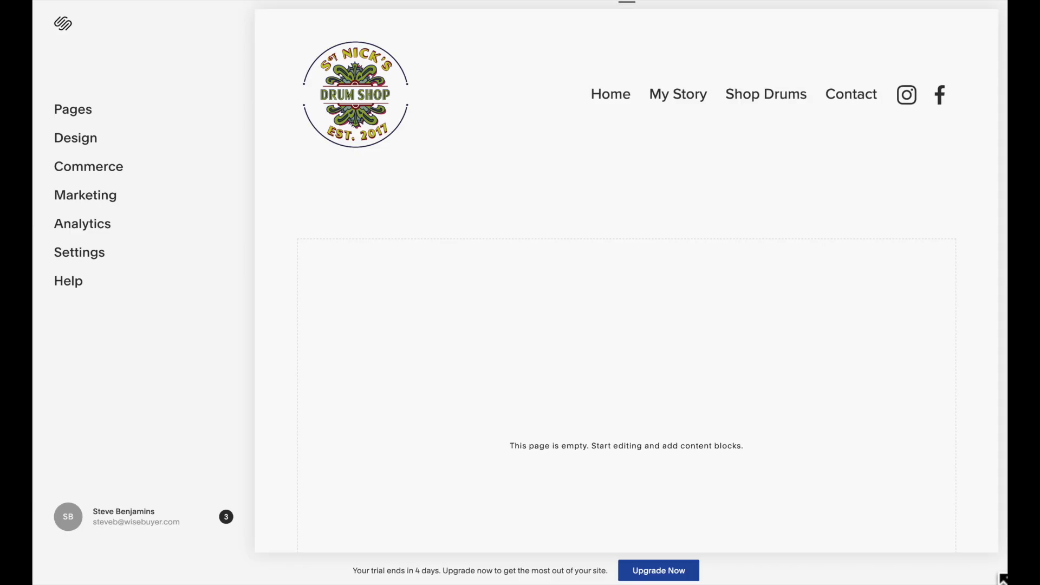
# Step: Open the My Story page for editing and add the title "My Story" as a centered Heading 1
pyautogui.click(923, 187)
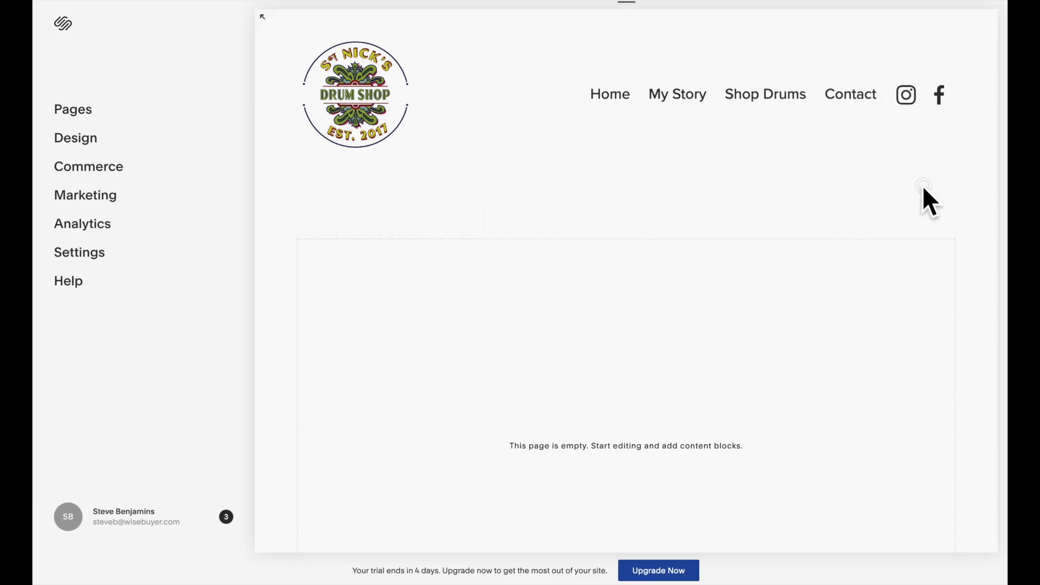
pyautogui.click(675, 103)
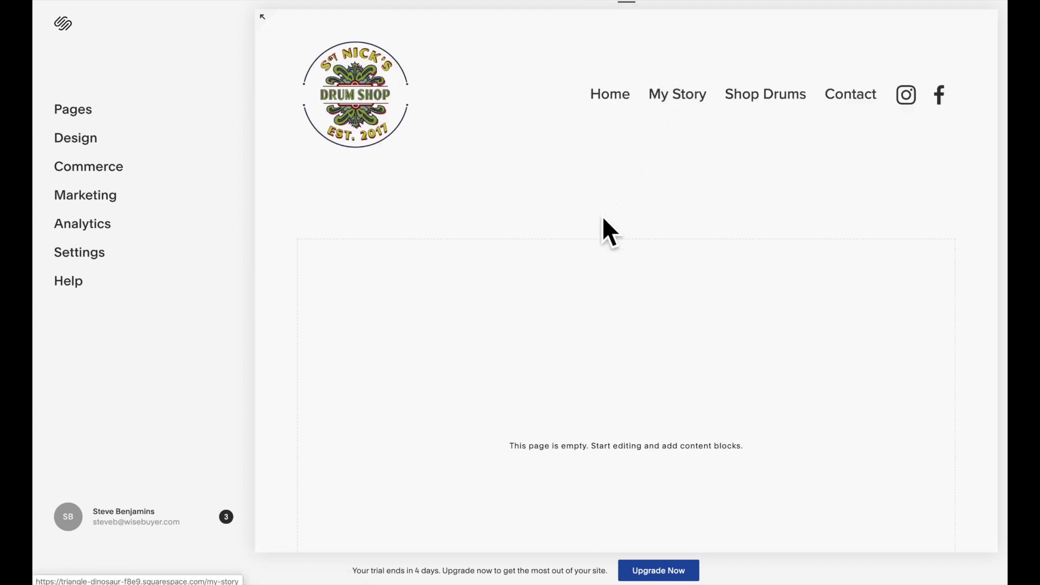
pyautogui.click(387, 232)
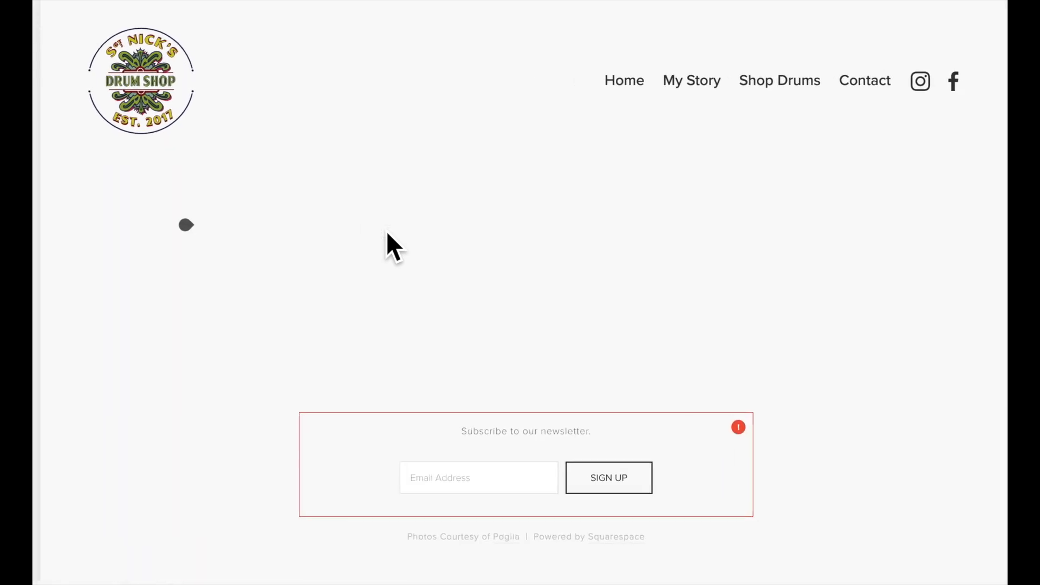
pyautogui.click(323, 242)
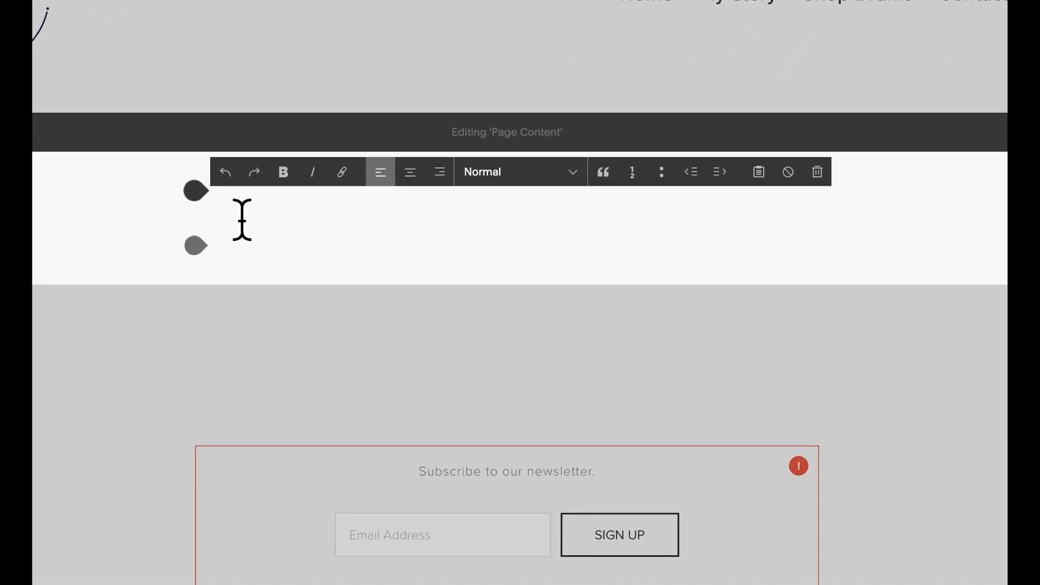
pyautogui.write('My Story')
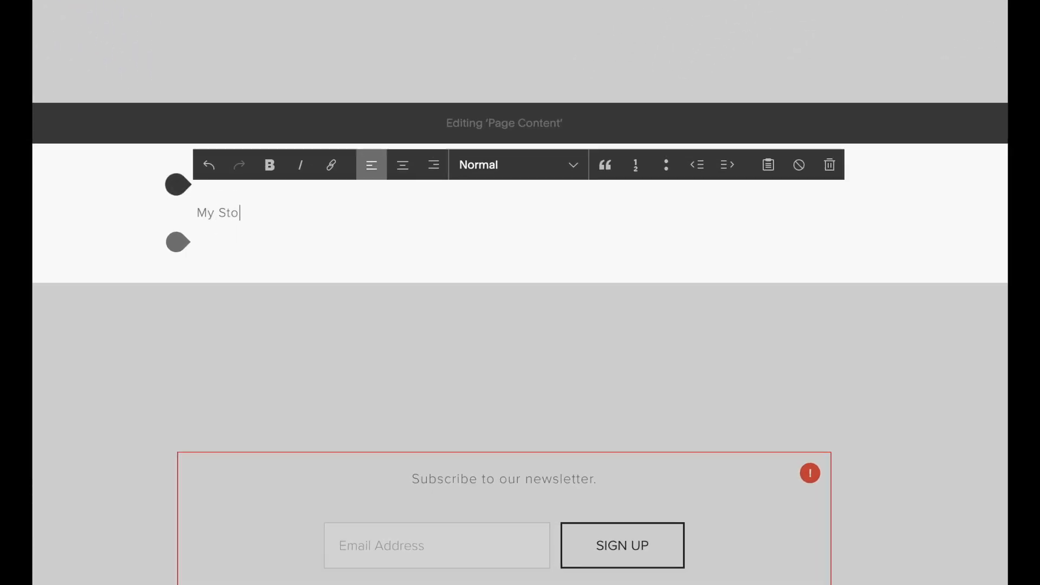
pyautogui.click(404, 167)
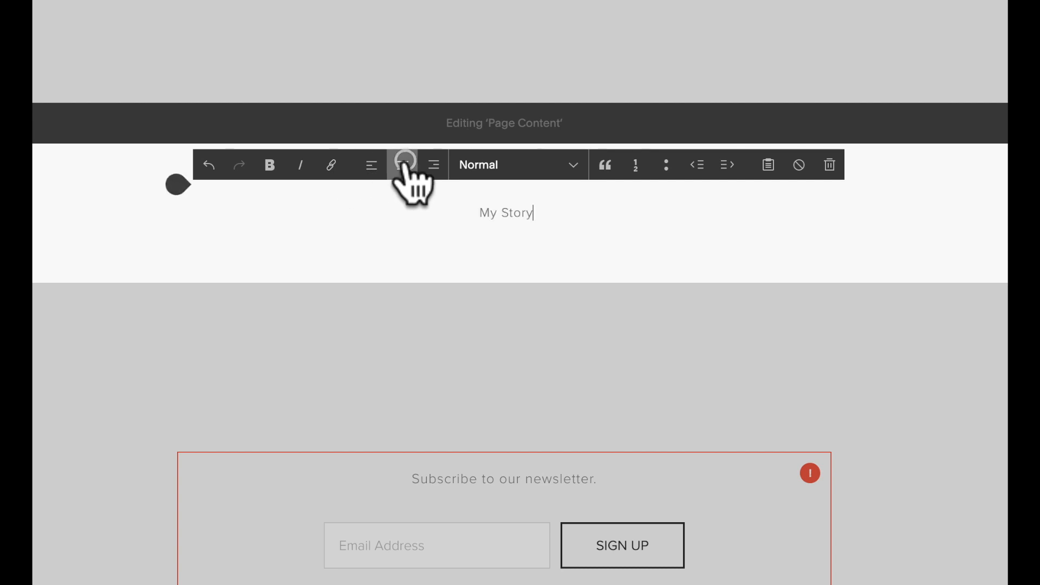
pyautogui.click(506, 168)
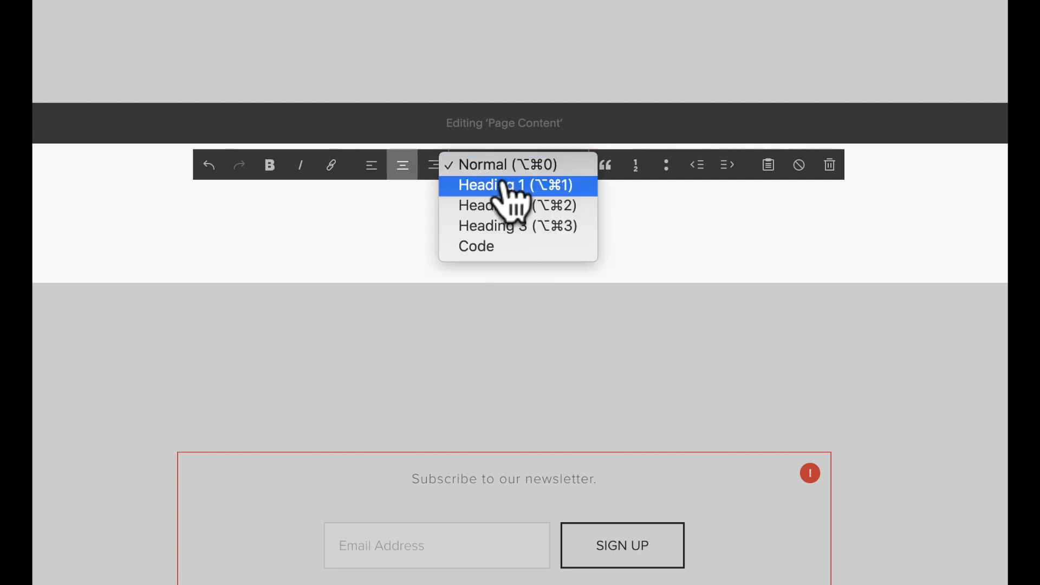
pyautogui.click(505, 181)
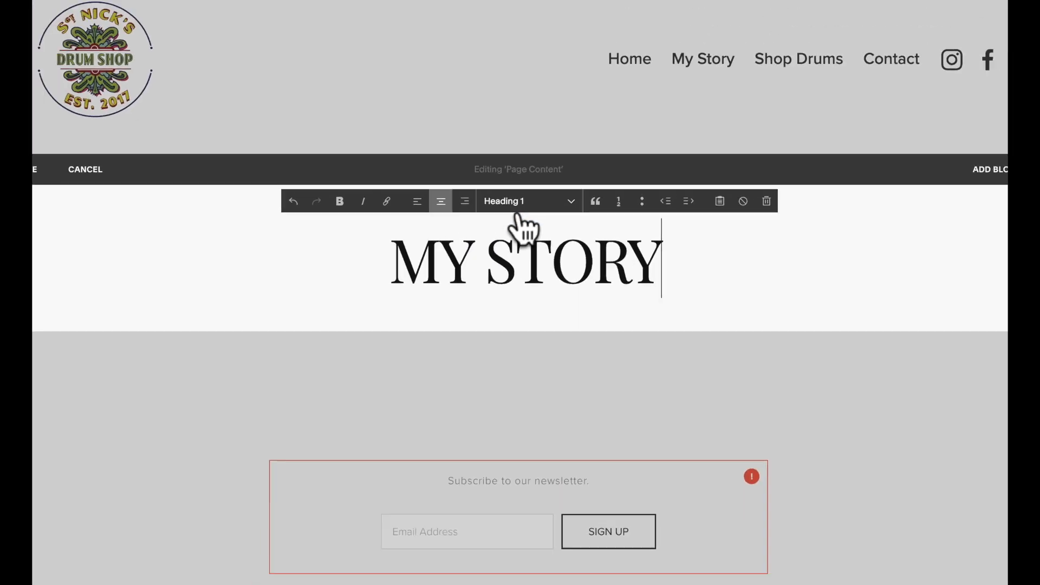
# Step: Add a spacer below the My Story heading and reduce its height
pyautogui.click(177, 301)
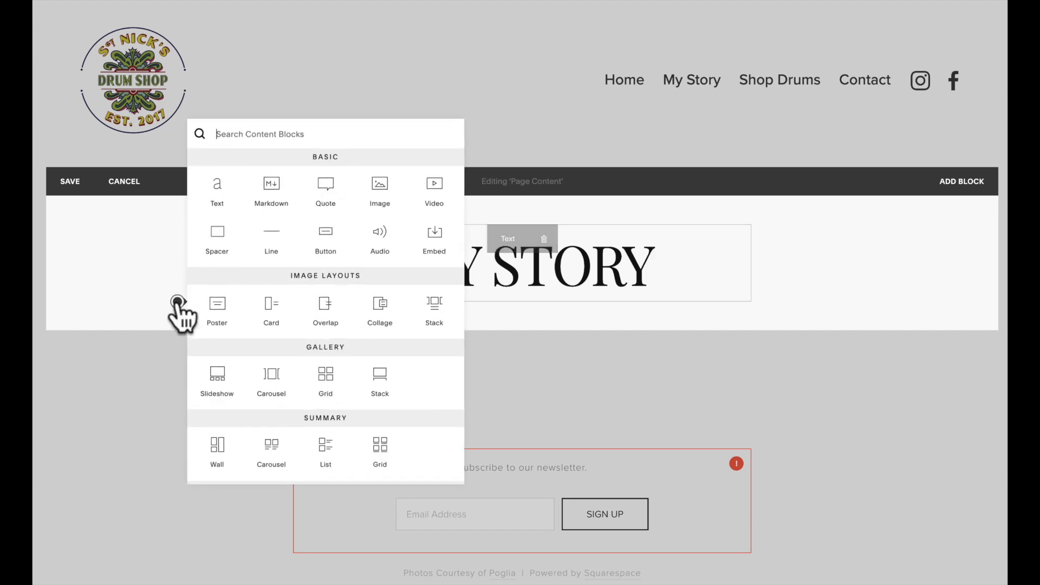
pyautogui.click(216, 239)
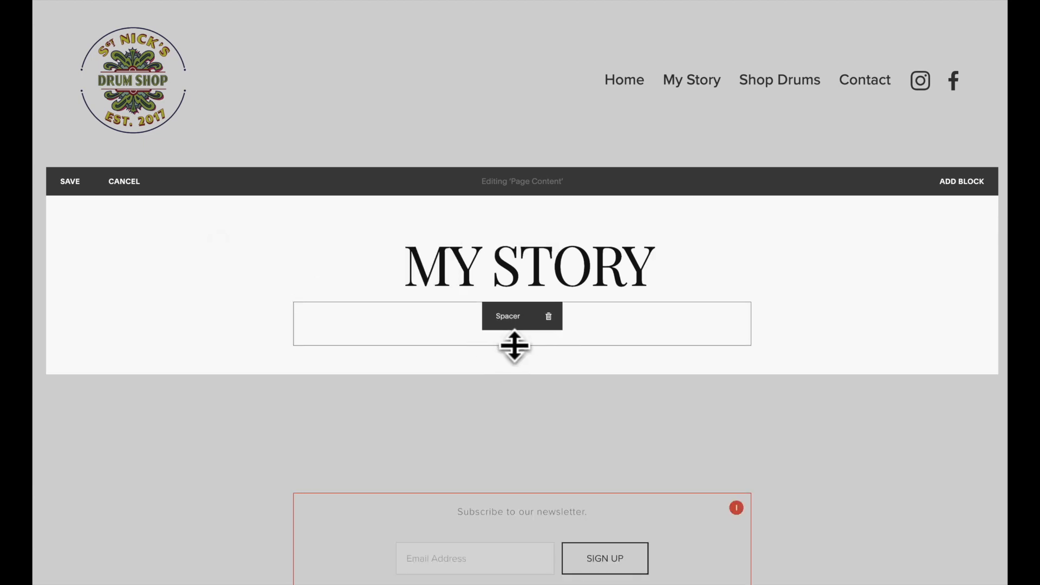
pyautogui.moveTo(515, 344); pyautogui.dragTo(522, 327)
# Step: Add a text block below the spacer with the story text starting "My drums are often inspired by things I love"
pyautogui.click(293, 328)
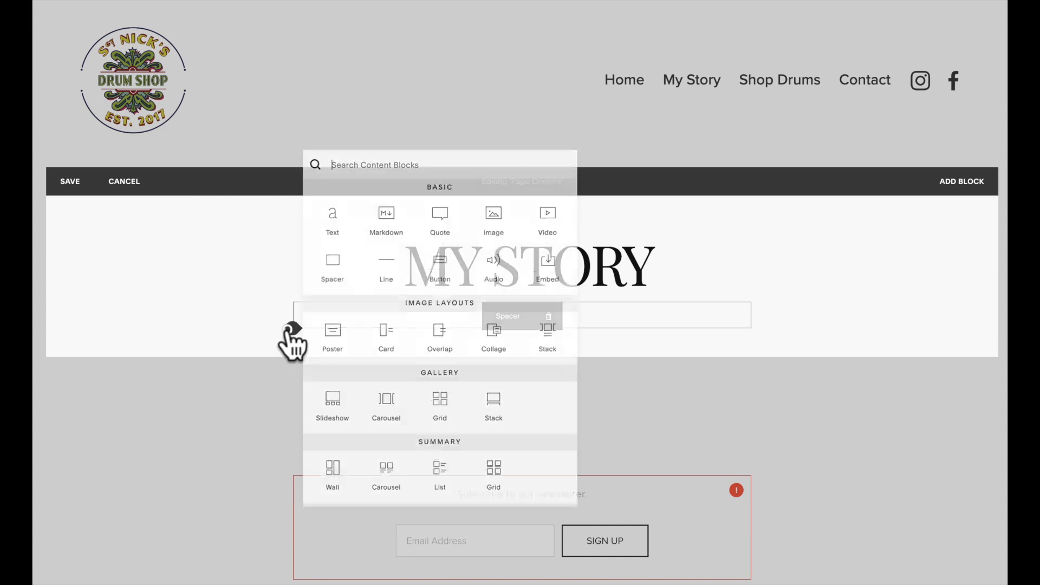
pyautogui.click(330, 233)
pyautogui.click(365, 350)
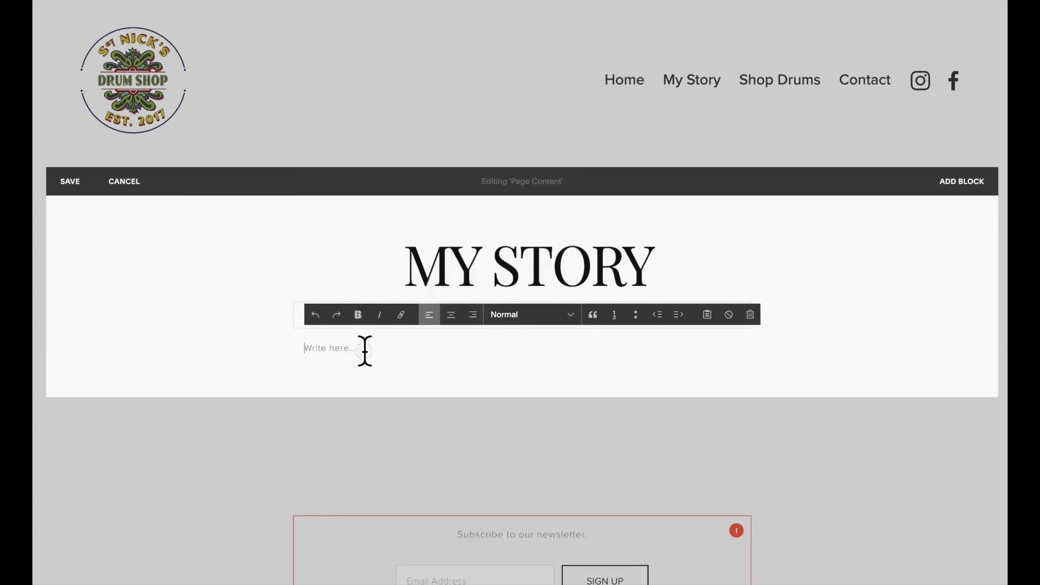
pyautogui.write("My drums are often inspired by things I love— the city of Toronto, Garth (from Wayne's World) and of course, the Beatles. Unlike playable vinyl drum heads, my drum heads are a beautiful fabric— perfect for decor. Since drum bodies are generally too deep to be hung, I cut the bodies down so they sit perfectly on a wall. They also have hangers on the back to and are painted with a water-based wood stain. I live in Toronto with my wife, son and dog where I lead a pretty drum-filled life: I drum with my band BamBoo, I teach drums, publish drum covers and of course: make the best damn decorative drums on Etsy. You can shop all my drums on Etsy or contact me for quote on a custom drum head.")
pyautogui.scroll(-3, 239, 448)
pyautogui.click(239, 425)
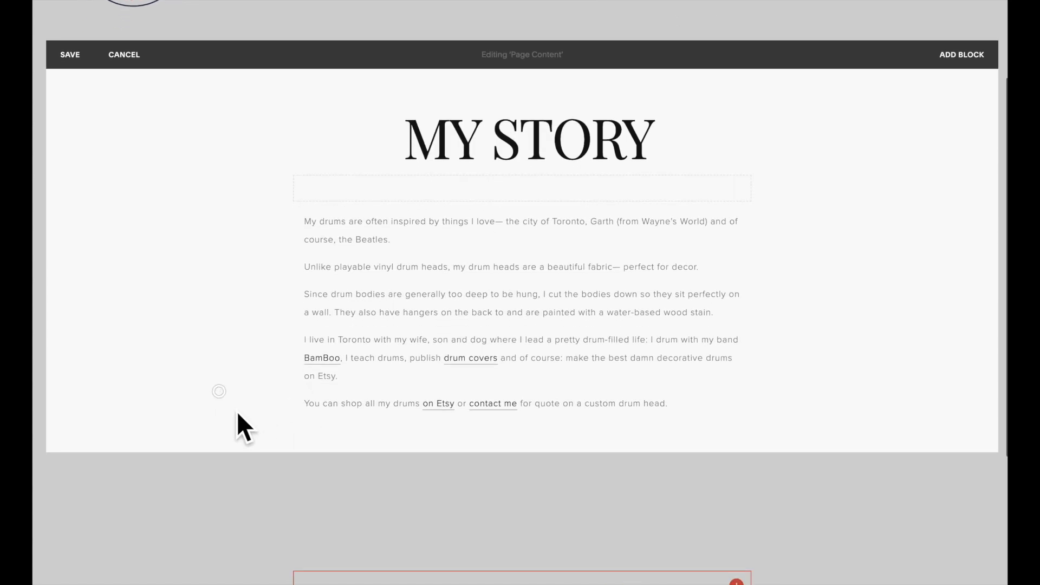
# Step: Add a second text block with the same story text and place it beside the first as a second column
pyautogui.click(295, 423)
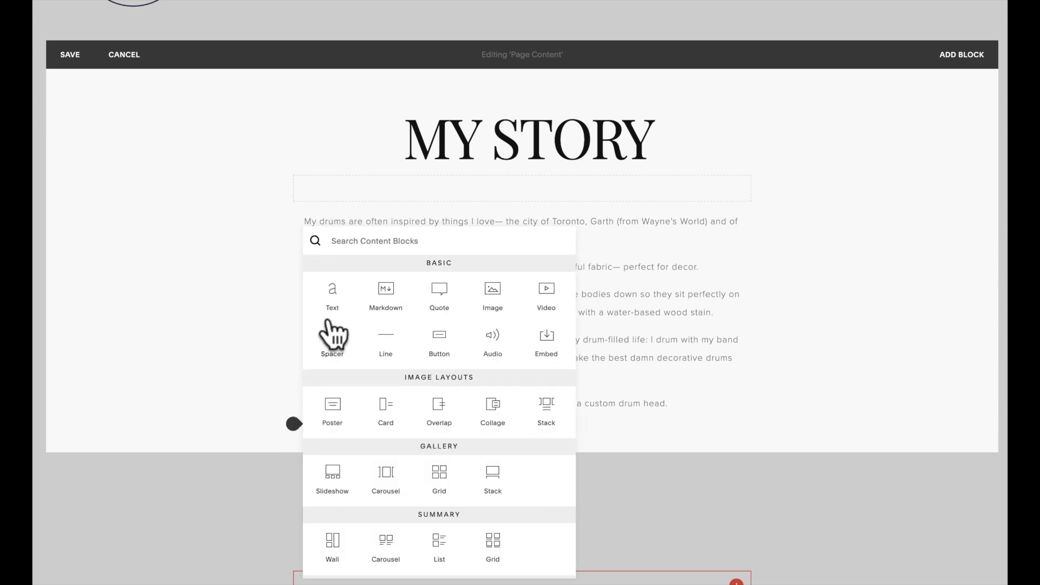
pyautogui.click(332, 298)
pyautogui.click(367, 437)
pyautogui.hotkey('ctrl', 'v')
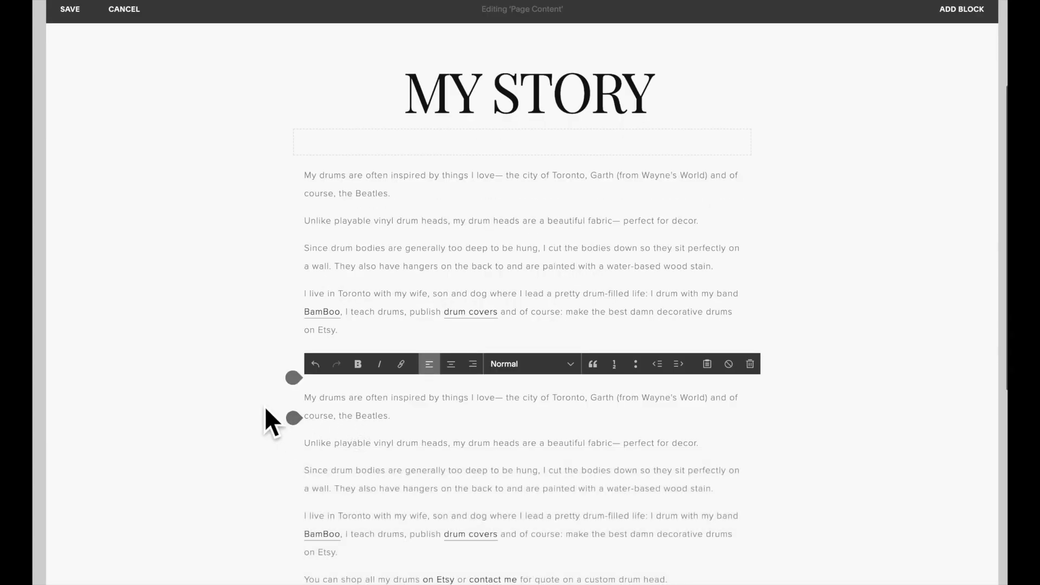
pyautogui.click(291, 453)
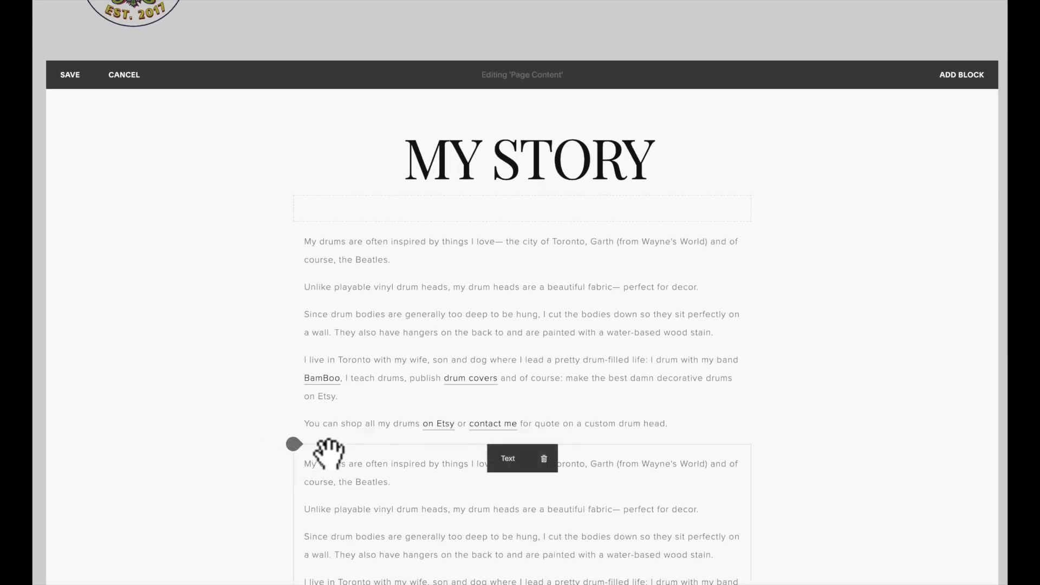
pyautogui.moveTo(343, 447); pyautogui.dragTo(705, 274)
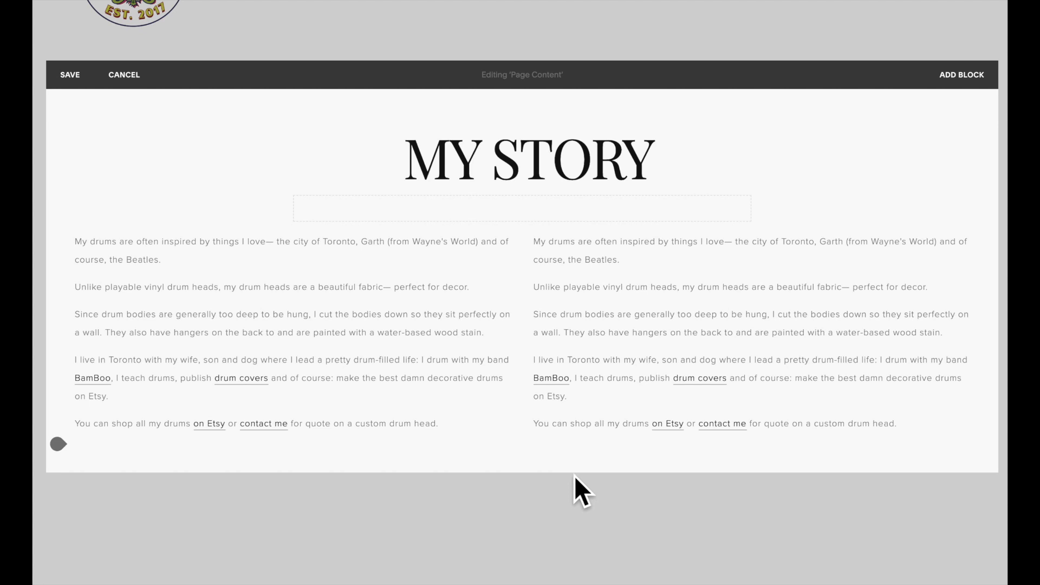
# Step: Add a spacer to the left of the first text column and narrow it to a slim margin
pyautogui.click(57, 222)
pyautogui.click(93, 167)
pyautogui.moveTo(314, 243); pyautogui.dragTo(103, 304)
pyautogui.moveTo(369, 252); pyautogui.dragTo(142, 253)
# Step: Add a matching narrow spacer to the right of the second text column and make both text columns equally wide
pyautogui.click(61, 267)
pyautogui.click(92, 210)
pyautogui.moveTo(94, 304); pyautogui.dragTo(935, 260)
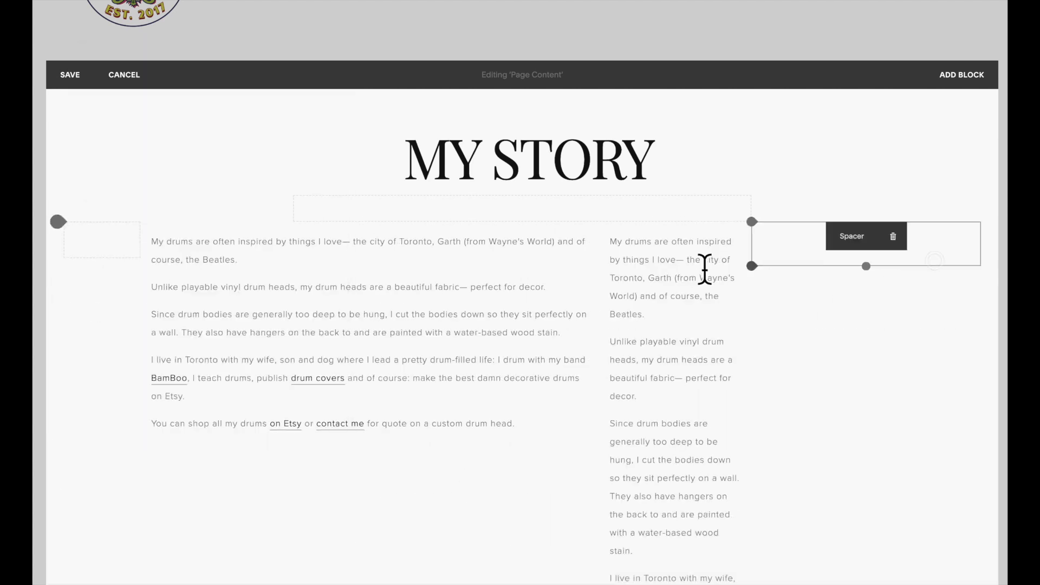
pyautogui.moveTo(763, 244); pyautogui.dragTo(919, 248)
pyautogui.moveTo(597, 304); pyautogui.dragTo(535, 300)
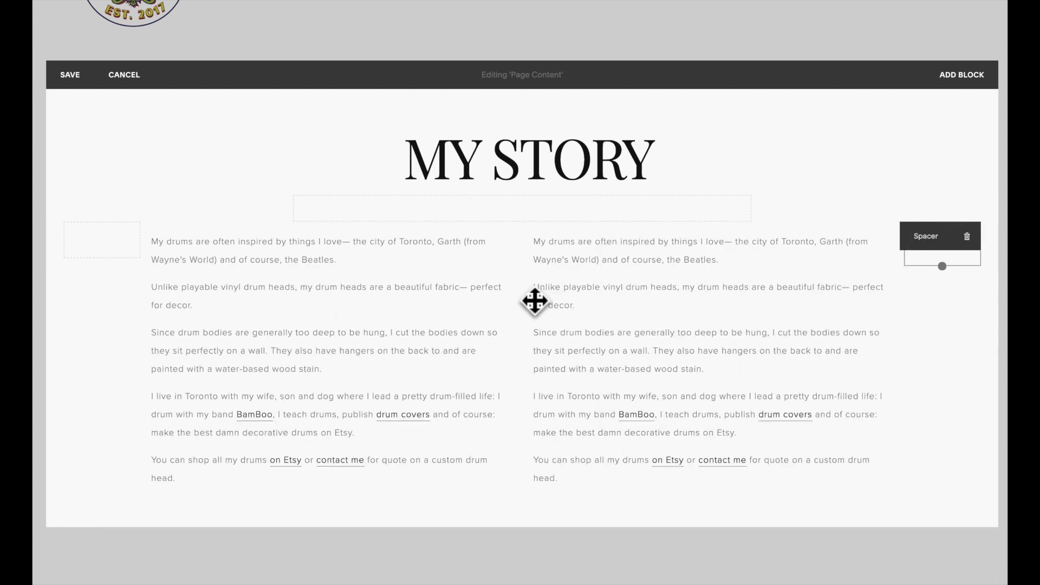
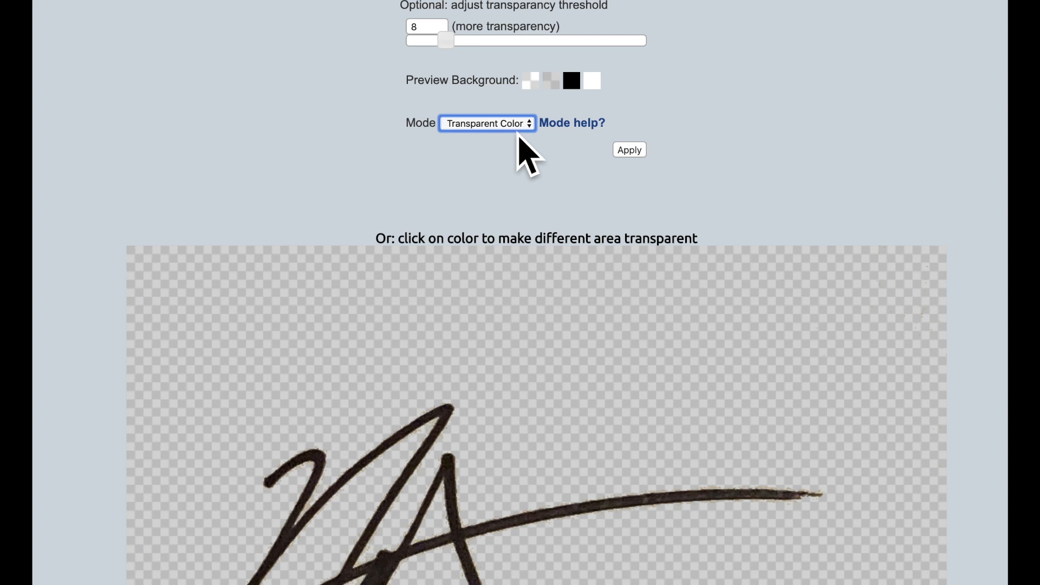
# Step: Save the signature image with the transparent background from the image editing site to the computer
pyautogui.rightClick(544, 380)
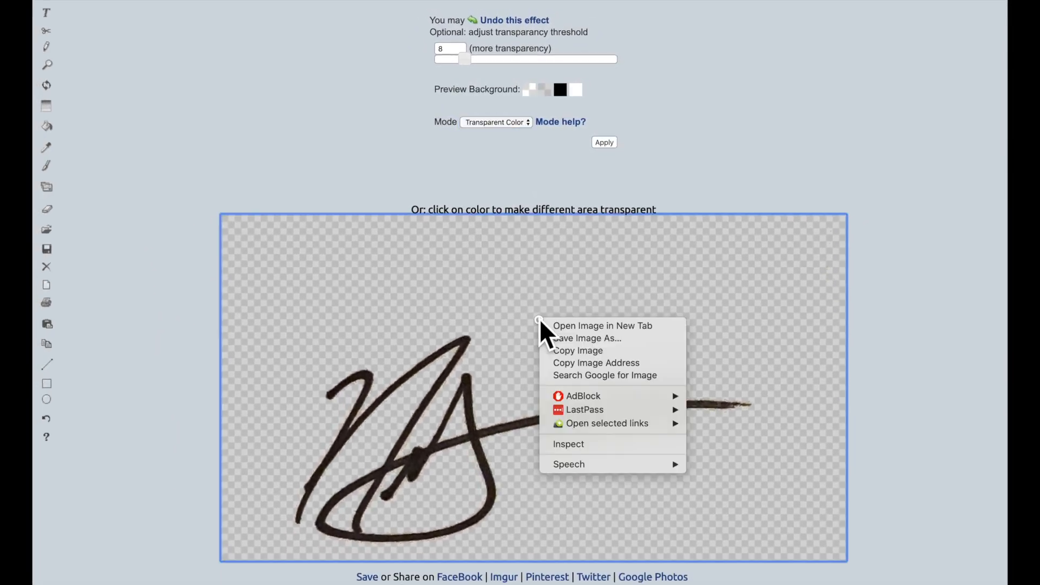
pyautogui.click(559, 338)
pyautogui.write('p-trans')
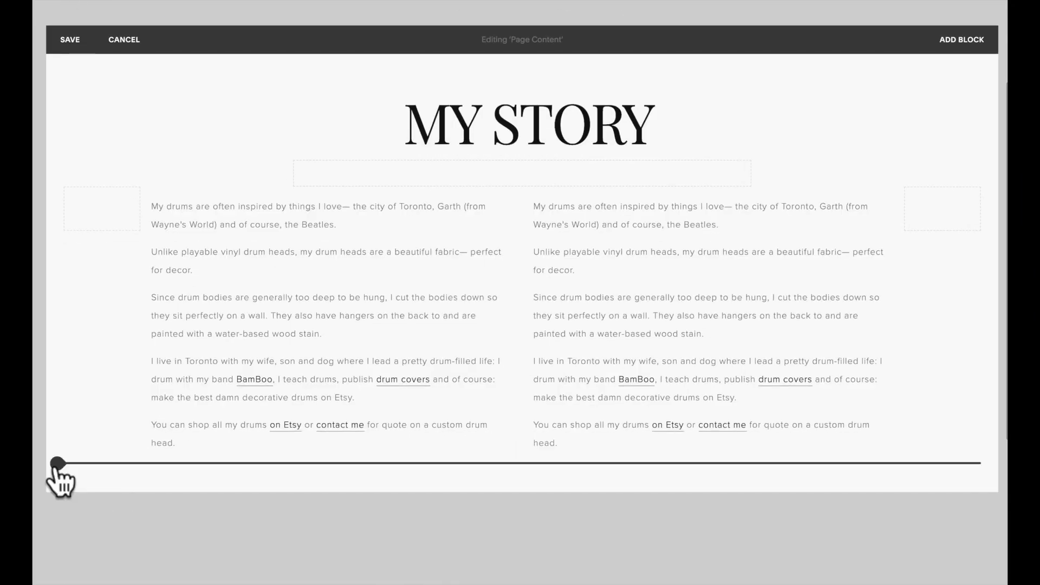
# Step: Add an image block below the two text columns of the My Story page and upload transparent-signature.png to it
pyautogui.click(57, 465)
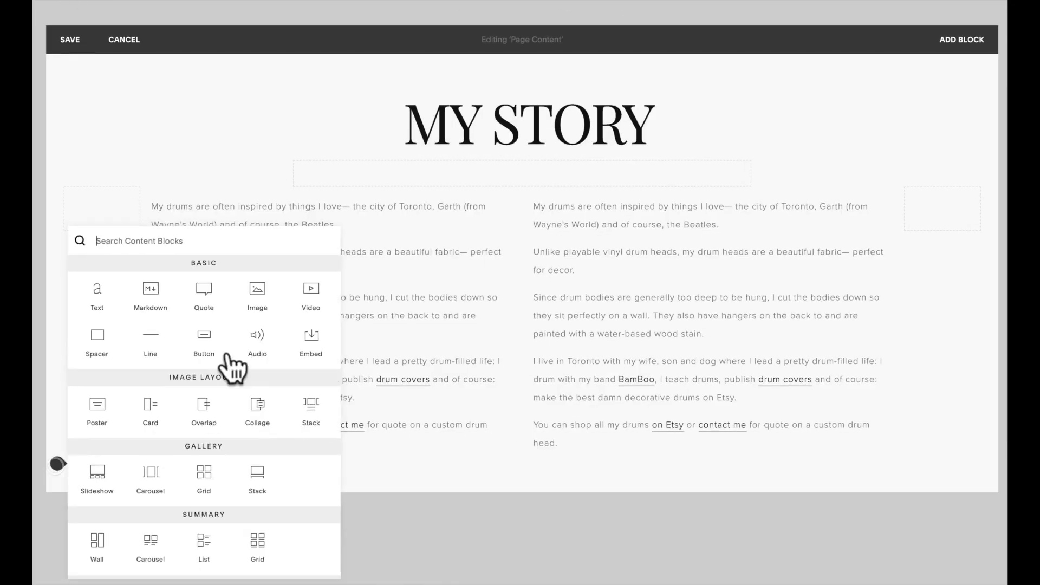
pyautogui.click(259, 290)
pyautogui.click(840, 317)
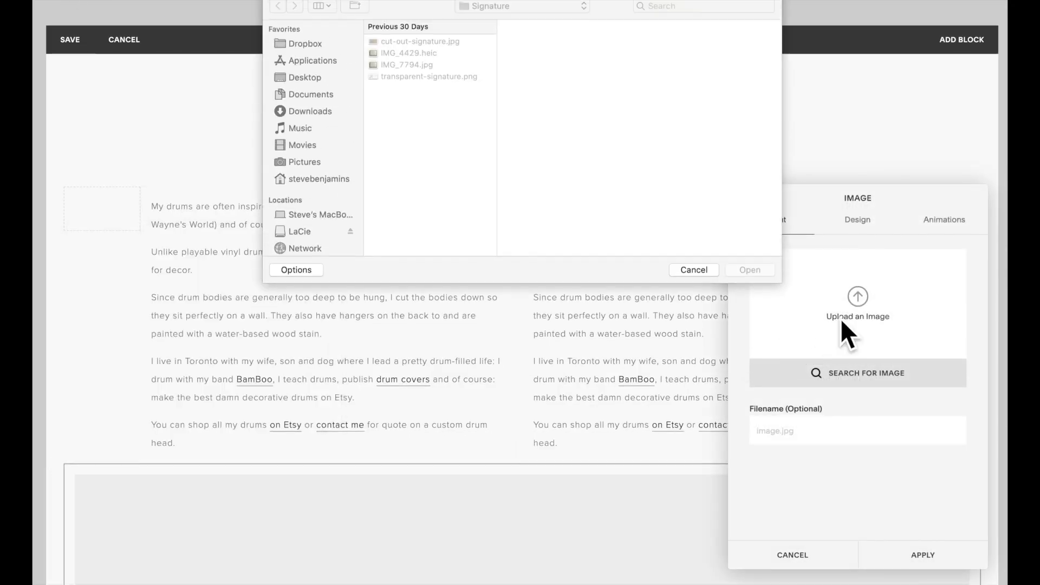
pyautogui.press('Down')
pyautogui.press('Down')
pyautogui.press('Down')
pyautogui.press('Return')
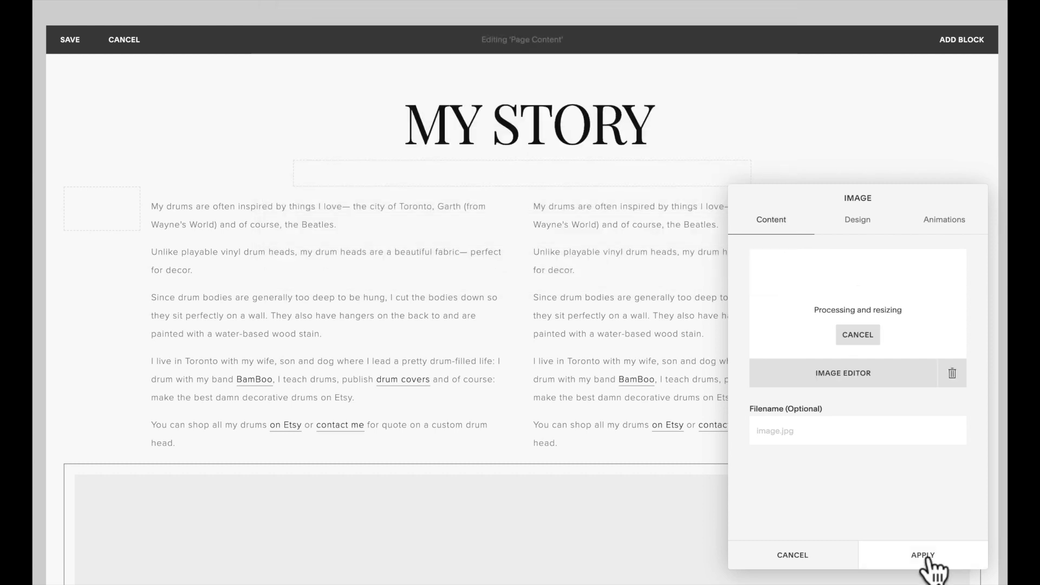
pyautogui.click(924, 554)
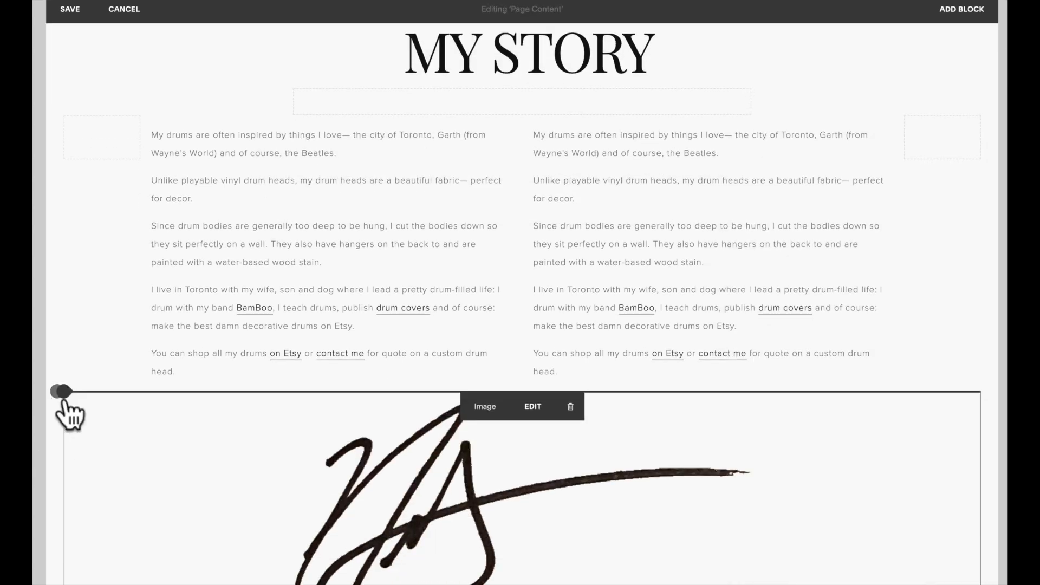
# Step: Add a spacer and place it to the left of the signature image, narrowed to slightly less than half the row
pyautogui.click(62, 391)
pyautogui.click(97, 337)
pyautogui.scroll(-2, 461, 379)
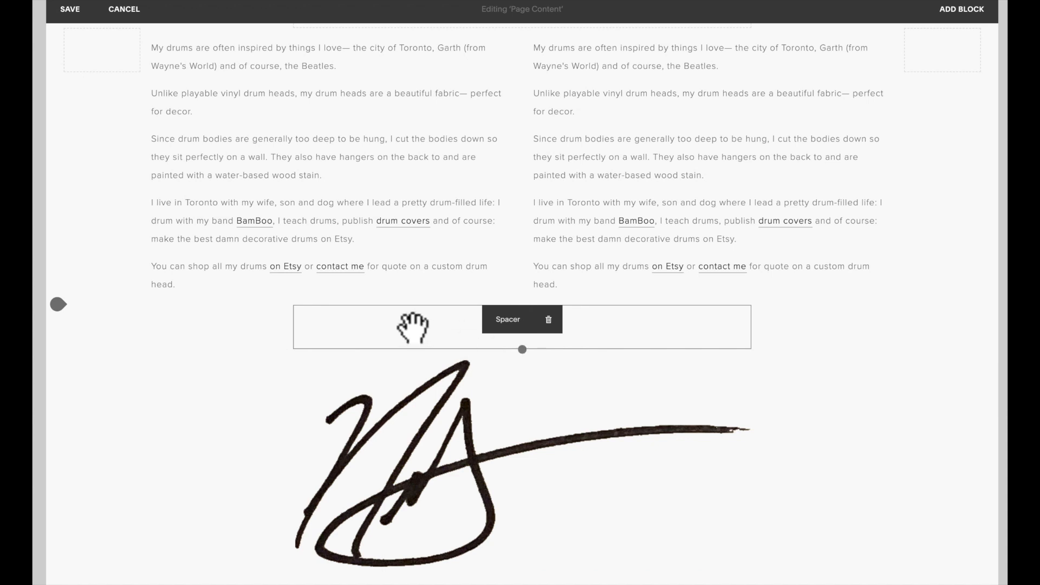
pyautogui.moveTo(412, 327); pyautogui.dragTo(174, 430)
pyautogui.moveTo(523, 328); pyautogui.dragTo(445, 328)
# Step: Add a spacer to the right of the signature and widen the left one to shrink the image toward the center
pyautogui.click(64, 349)
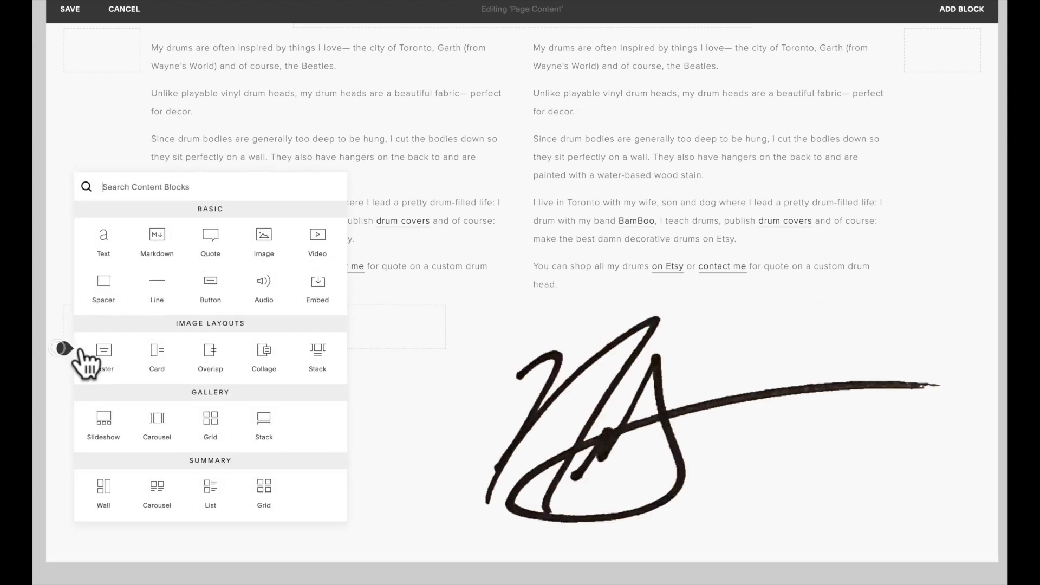
pyautogui.click(97, 288)
pyautogui.moveTo(151, 369); pyautogui.dragTo(780, 412)
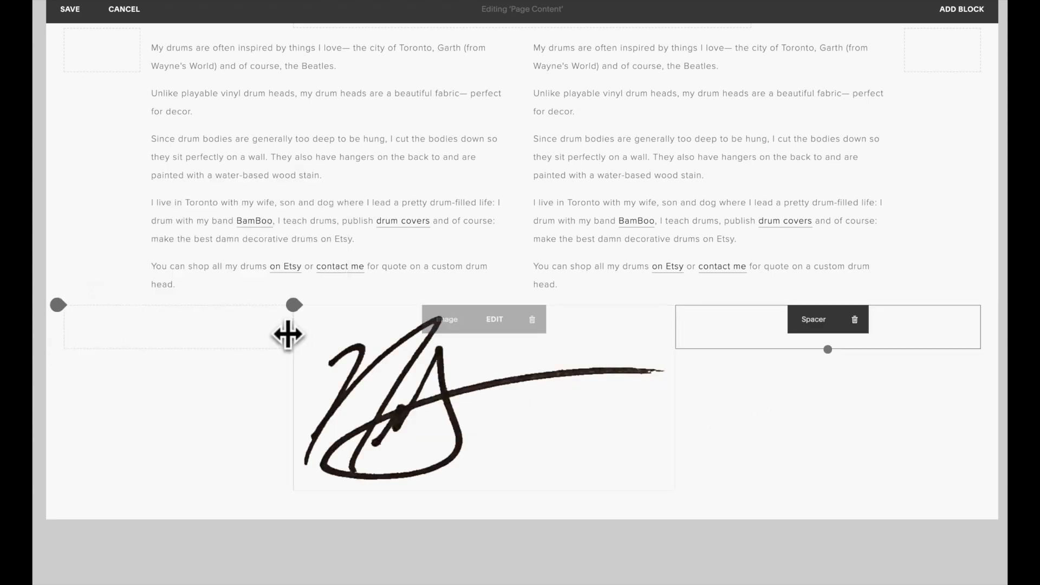
pyautogui.moveTo(327, 332); pyautogui.dragTo(420, 331)
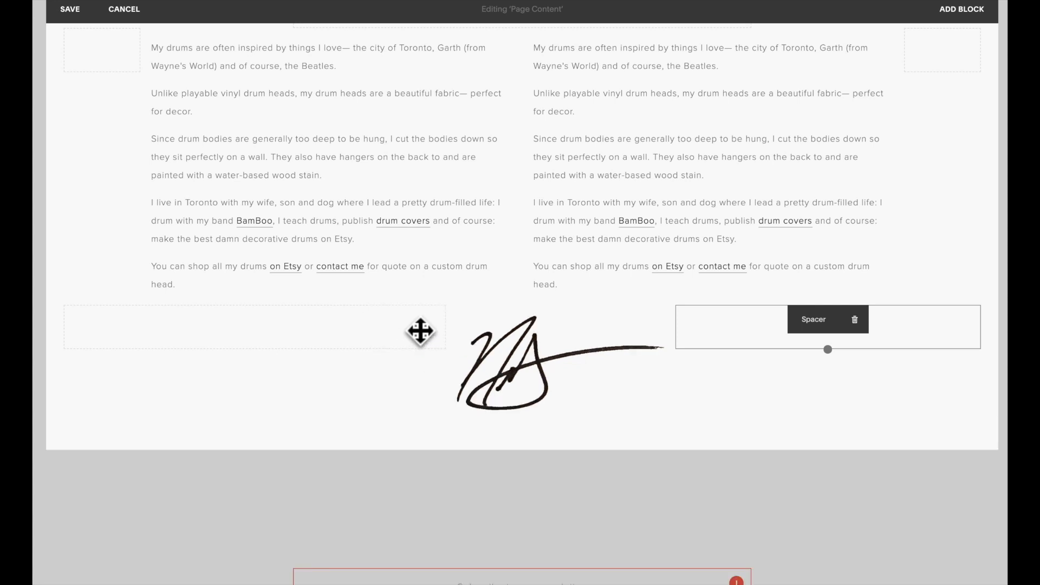
# Step: Add a short spacer between the text columns and the signature row, and widen the right spacer to shrink the signature
pyautogui.moveTo(89, 305); pyautogui.dragTo(61, 316)
pyautogui.click(56, 304)
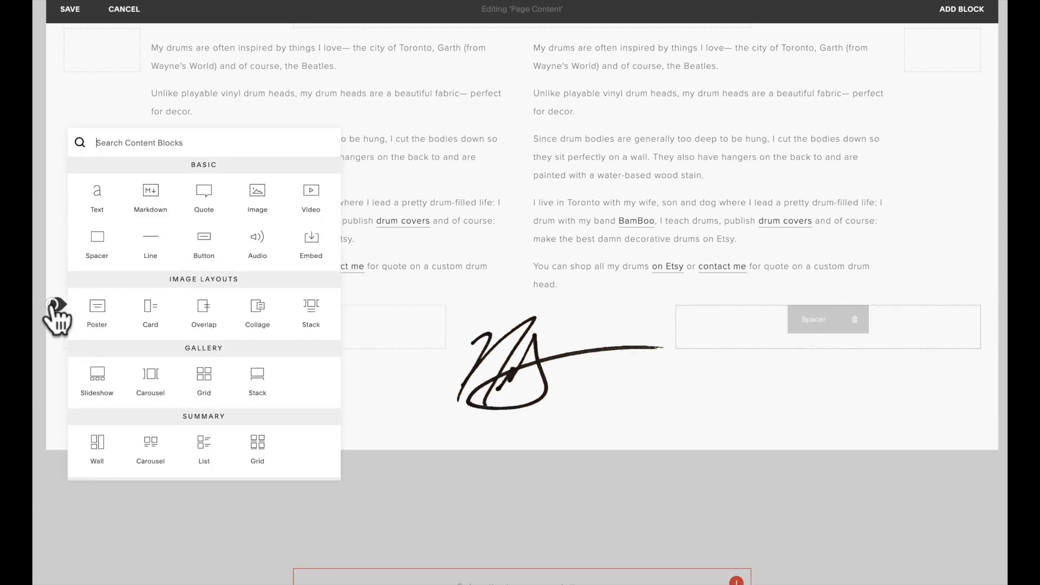
pyautogui.click(95, 243)
pyautogui.moveTo(520, 348); pyautogui.dragTo(523, 328)
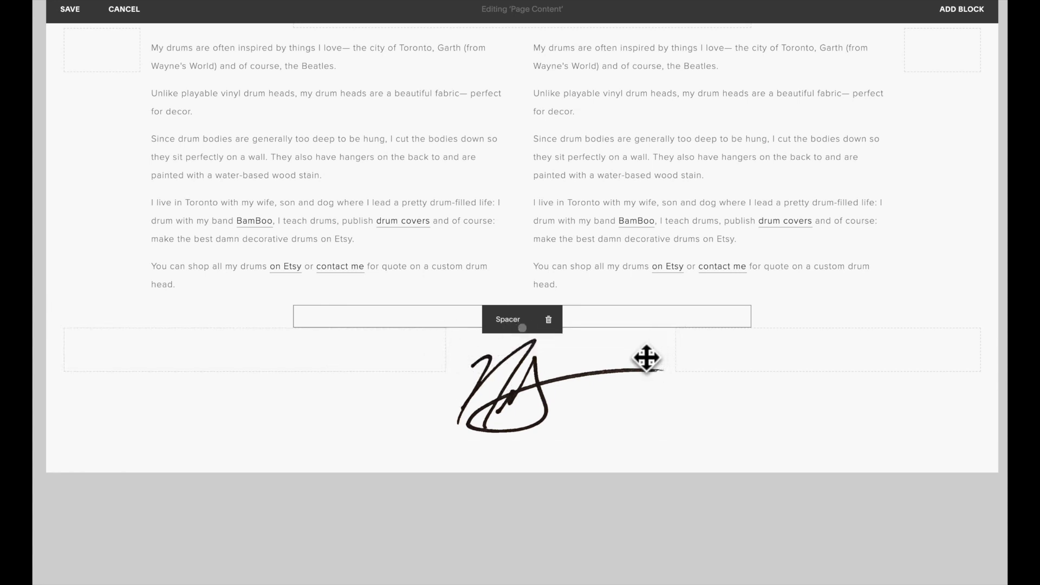
pyautogui.moveTo(647, 358); pyautogui.dragTo(628, 360)
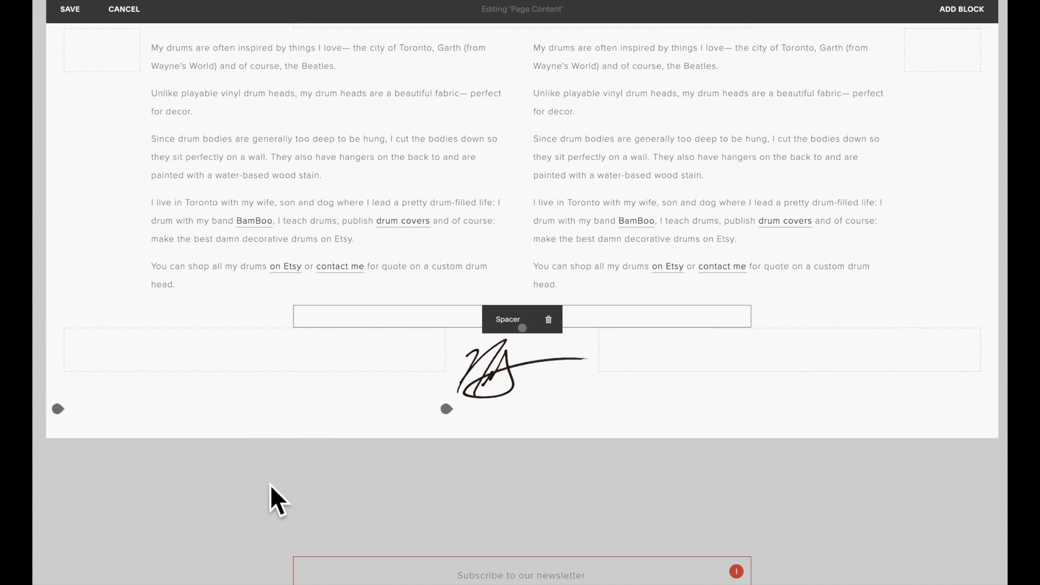
# Step: Save the page content edits and preview the My Story page in full view
pyautogui.click(73, 15)
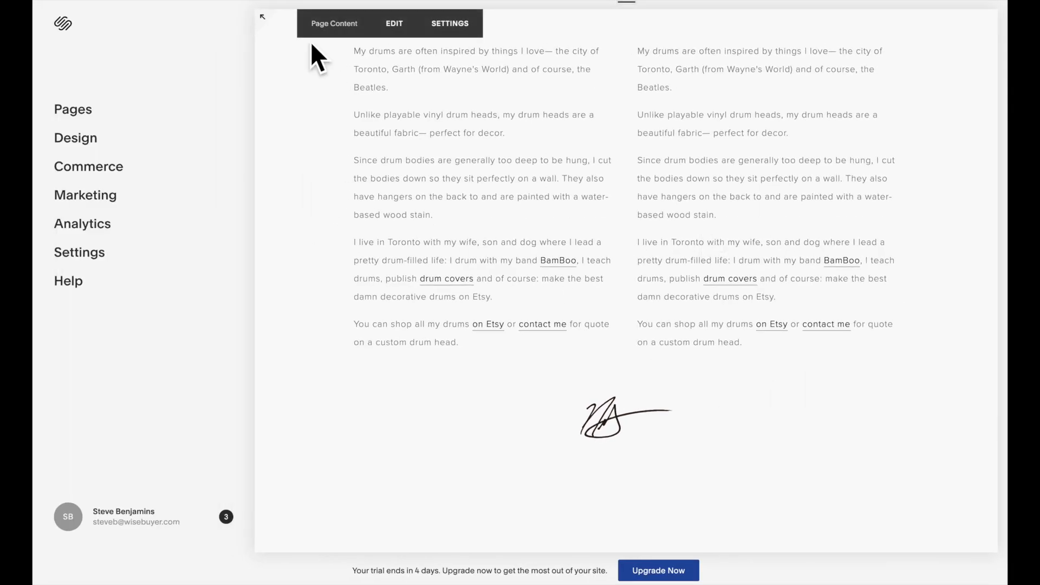
pyautogui.click(257, 15)
pyautogui.scroll(3, 359, 286)
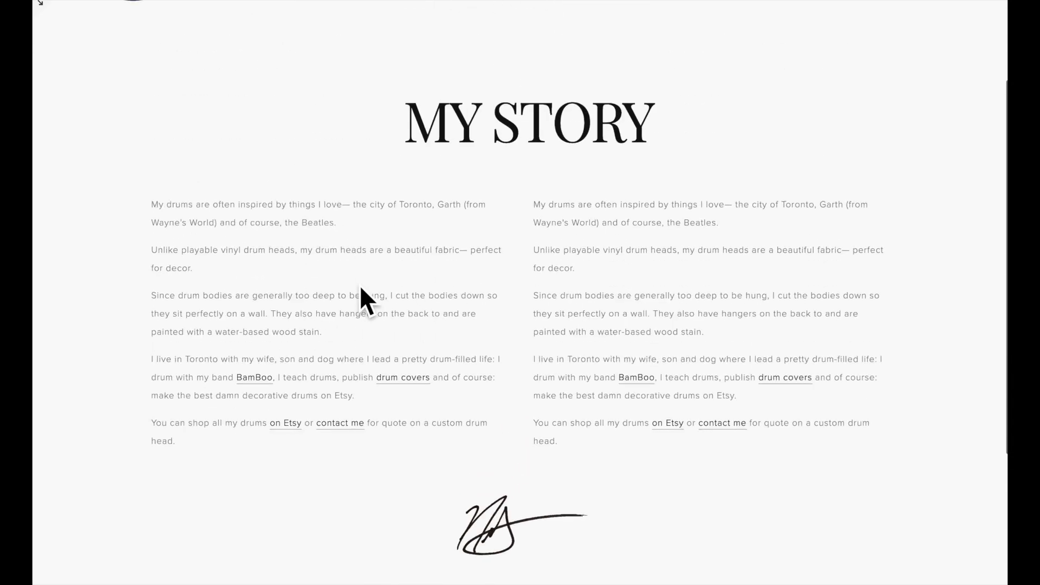
pyautogui.scroll(-1, 360, 285)
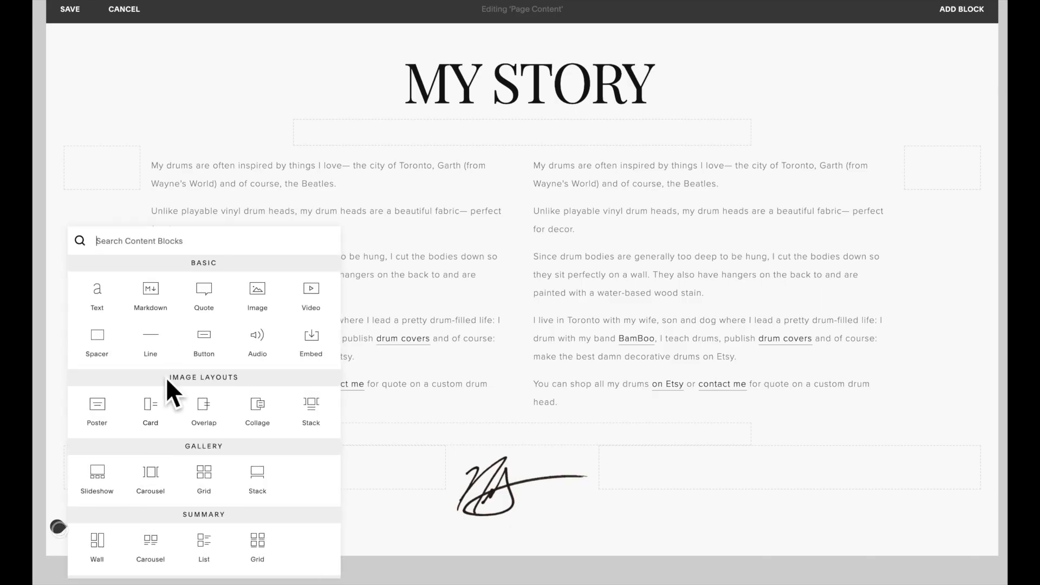
# Step: Add a slightly shortened spacer below the signature row, with a centered Heading 2 text block reading Testimonials beneath it
pyautogui.click(92, 344)
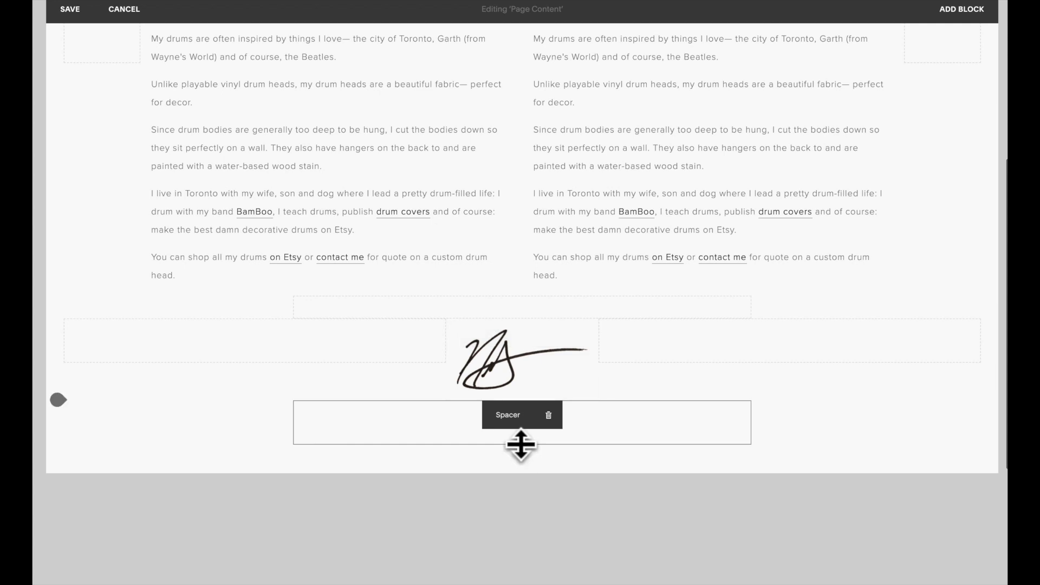
pyautogui.moveTo(521, 444); pyautogui.dragTo(484, 432)
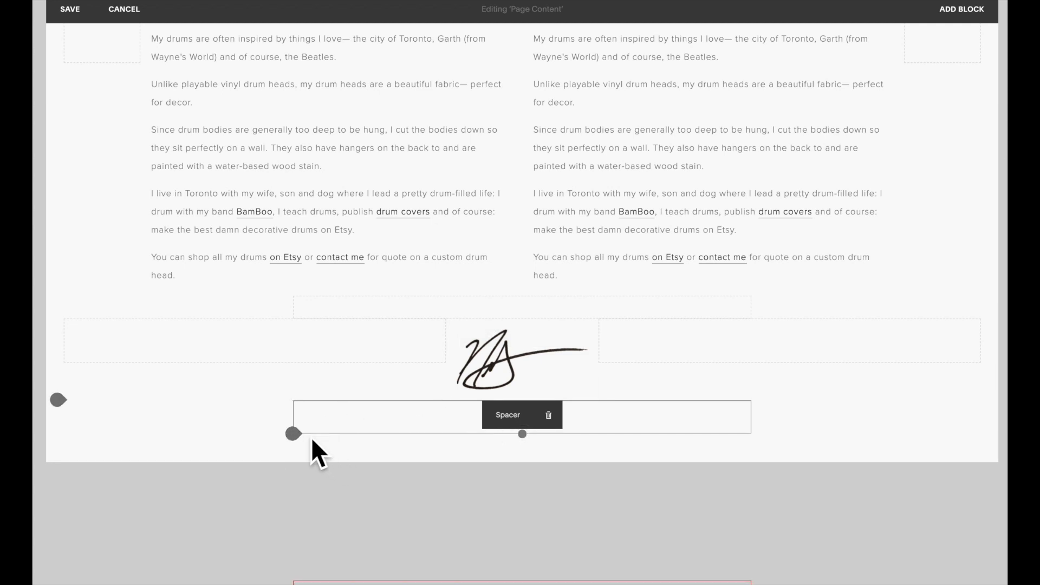
pyautogui.click(293, 434)
pyautogui.click(332, 295)
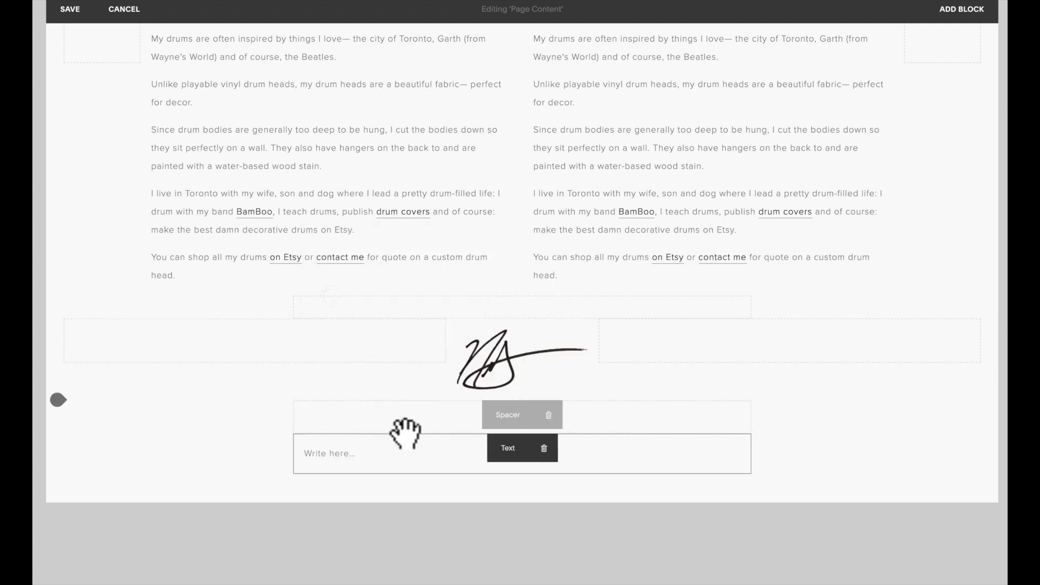
pyautogui.click(424, 453)
pyautogui.write('Testimonials')
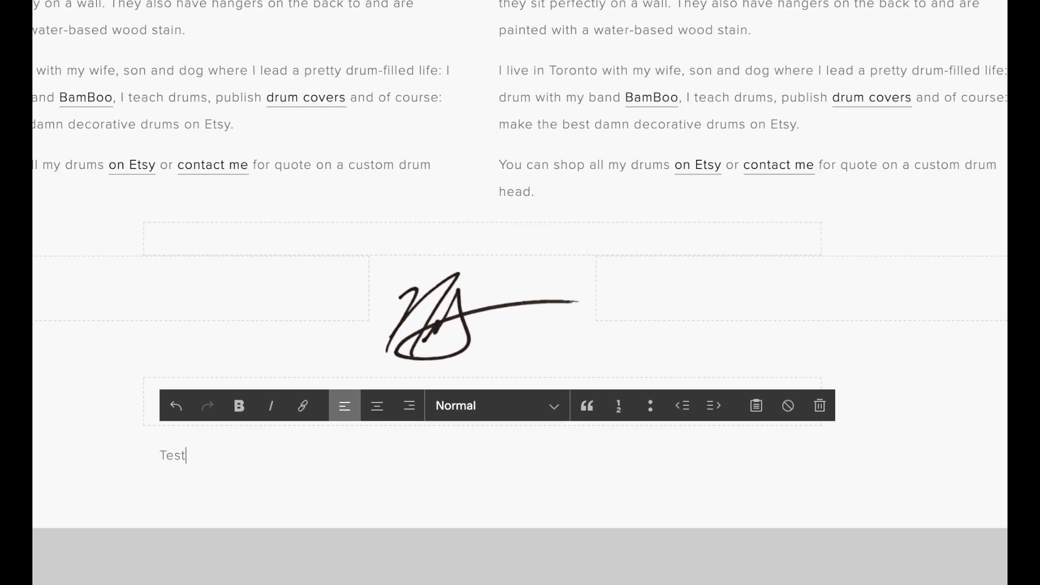
pyautogui.click(540, 405)
pyautogui.click(509, 447)
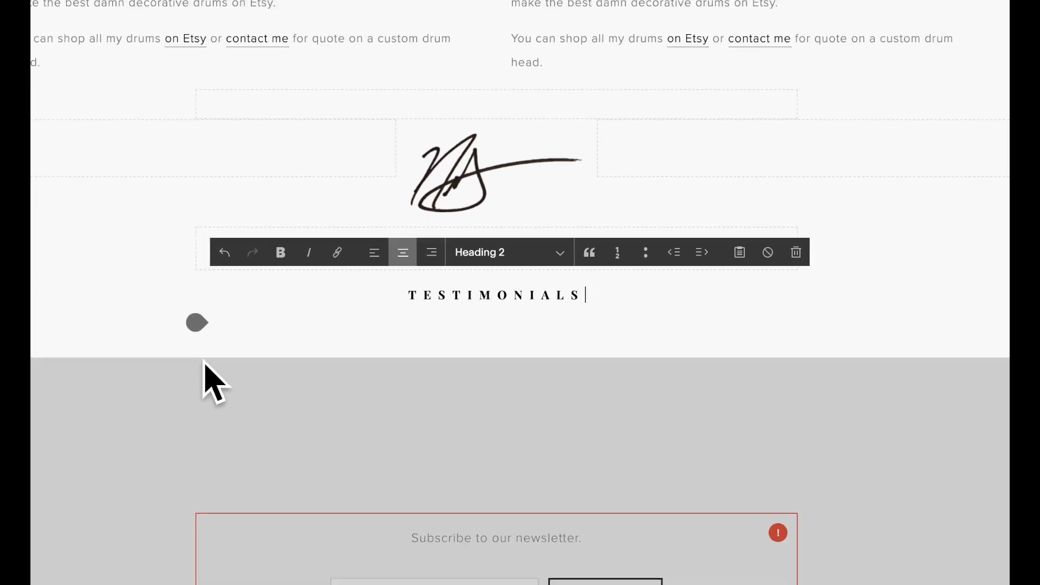
pyautogui.click(141, 530)
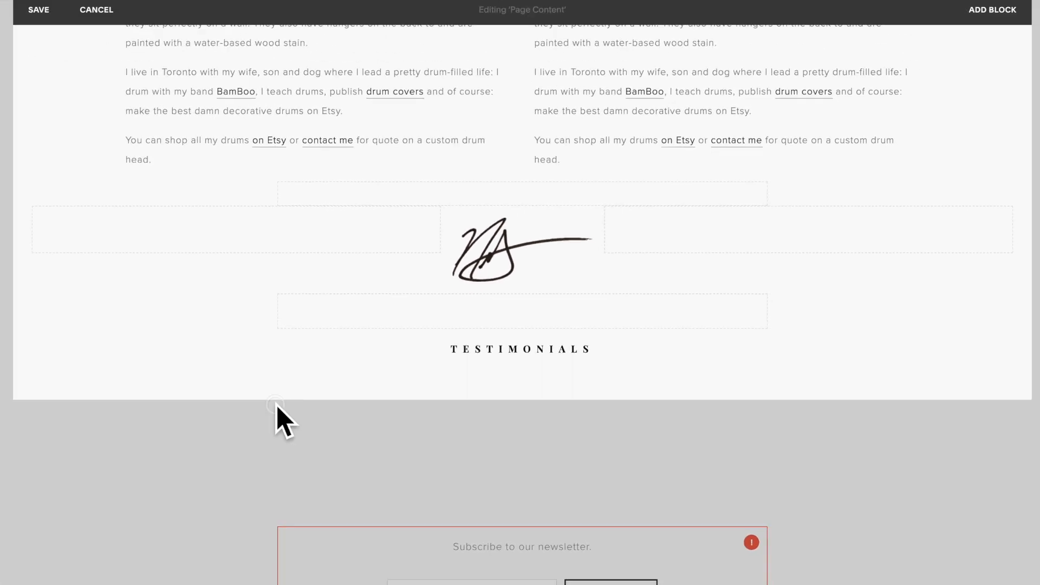
# Step: Add a quote block reading "[The drum] looks even better in person... You can tell that a lot of work went into it!" with the reviewer's name and Etsy
pyautogui.click(277, 329)
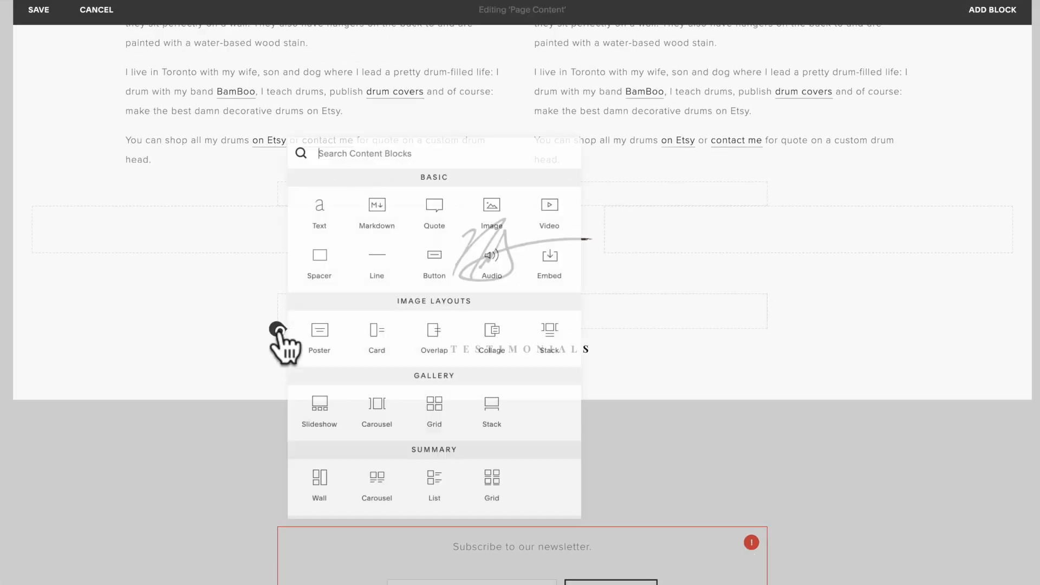
pyautogui.click(422, 208)
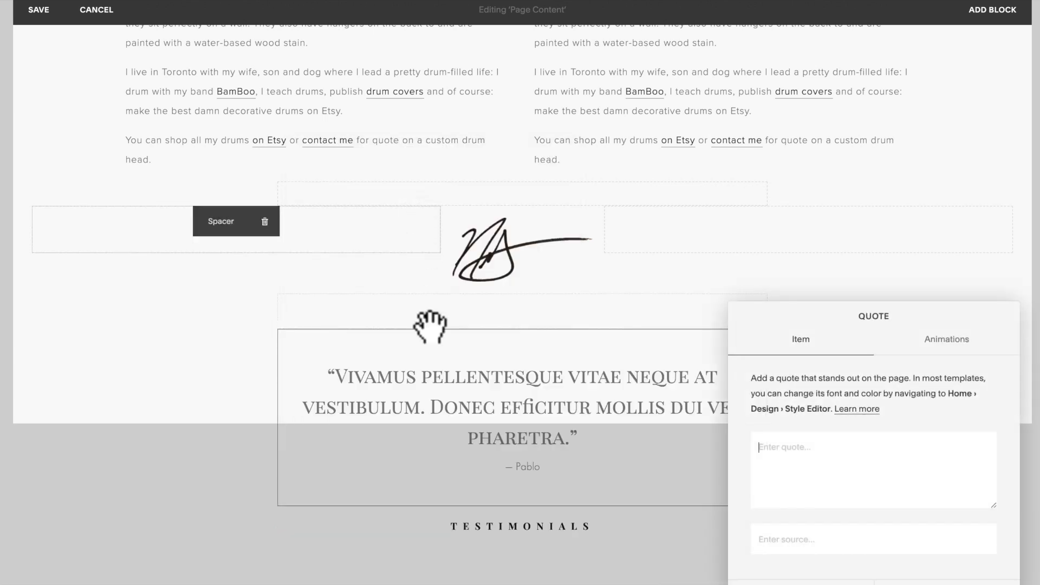
pyautogui.click(813, 539)
pyautogui.write('Emi')
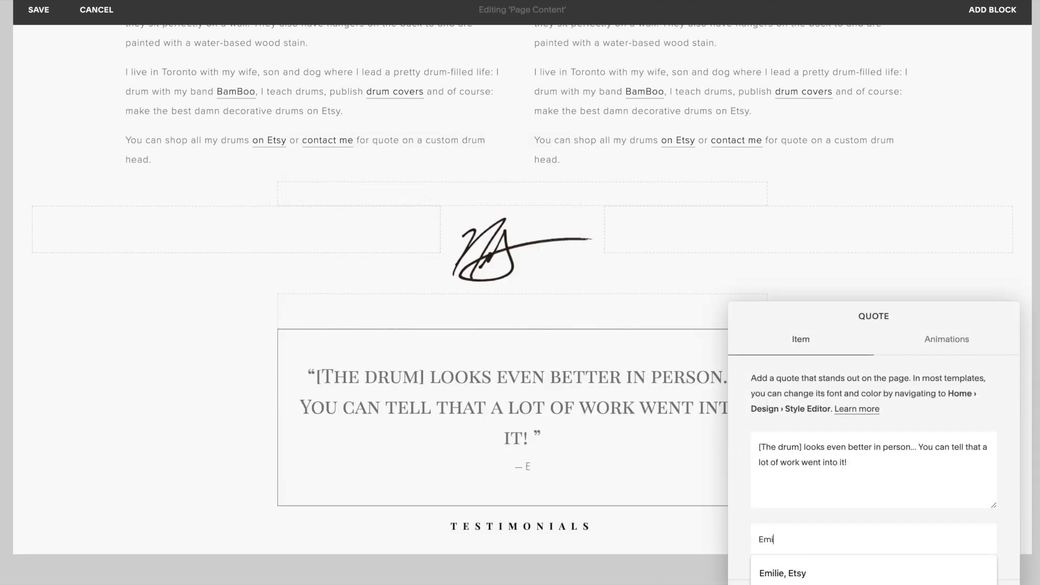
pyautogui.write('lie, Etsy')
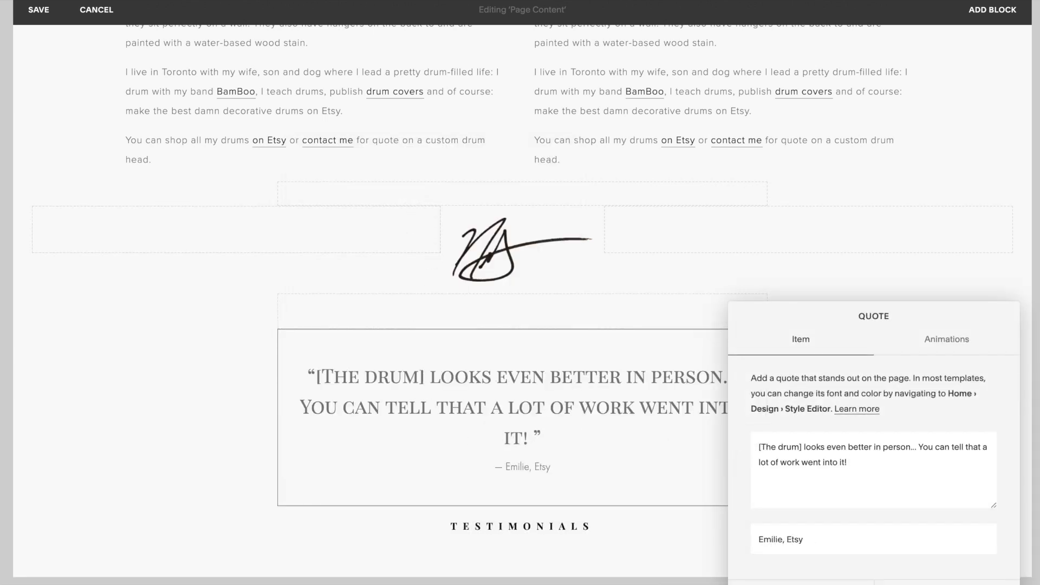
# Step: Add a second quote block reading "This is definitely the guy to go to... Thank you from a very appreciative customer!", crediting the reviewer and Etsy
pyautogui.click(525, 538)
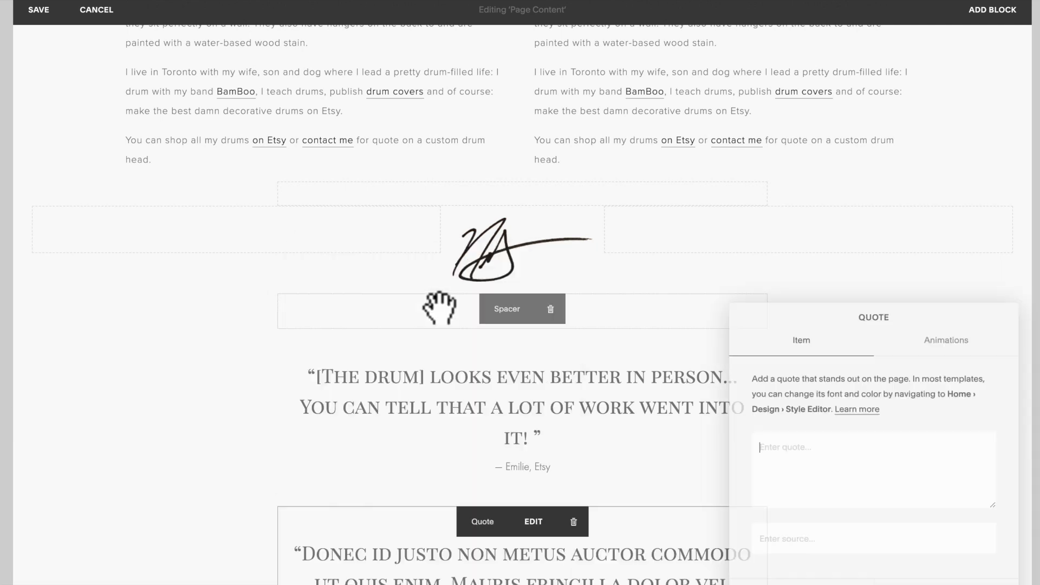
pyautogui.write('This is definitely the guy to go to... Thank you from a very appreciative customer!')
pyautogui.write('Nina, Etsy')
pyautogui.click(945, 583)
# Step: Add a third quote, "The drum hangs in a place of honor in our kids' music room... budding musicians and Beatles fanatics!", with the reviewer's name as source
pyautogui.scroll(-3, 734, 569)
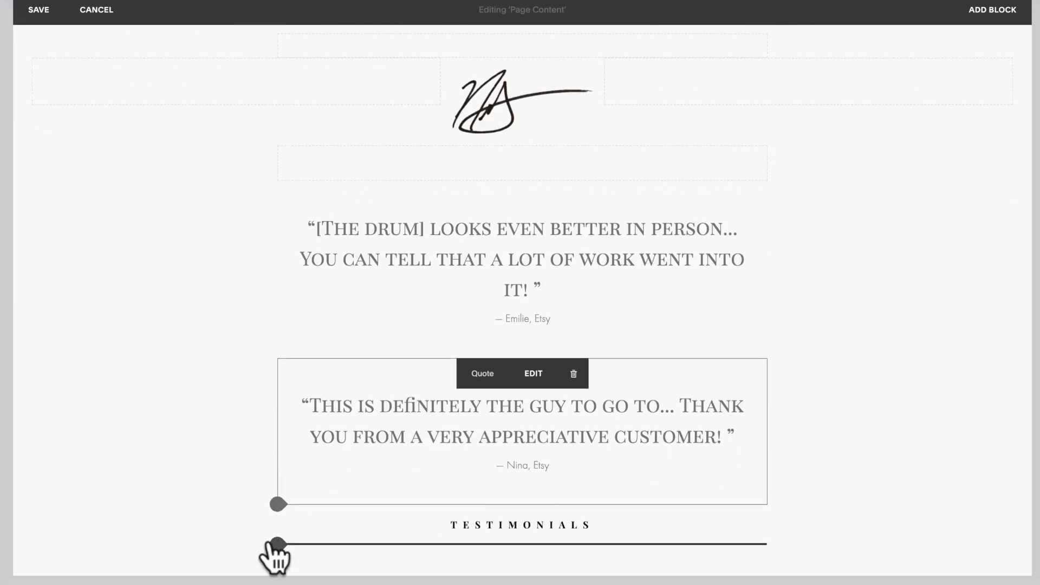
pyautogui.click(277, 546)
pyautogui.click(434, 313)
pyautogui.press('Tab')
pyautogui.write('Fiona, Etsy')
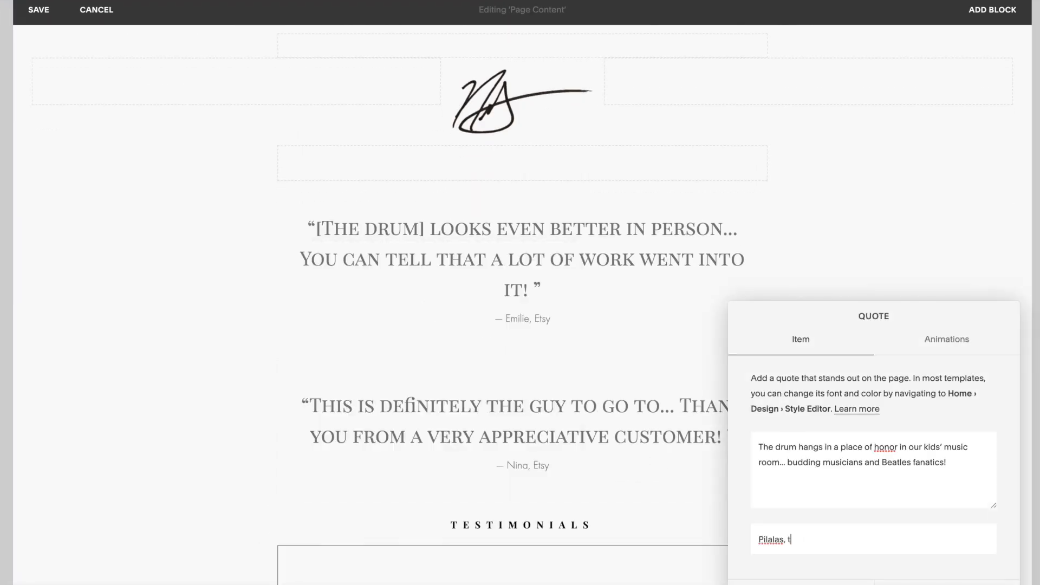
pyautogui.click(945, 583)
# Step: Arrange the three quote blocks side by side in one row below the Testimonials heading and save the page
pyautogui.moveTo(348, 366); pyautogui.dragTo(331, 537)
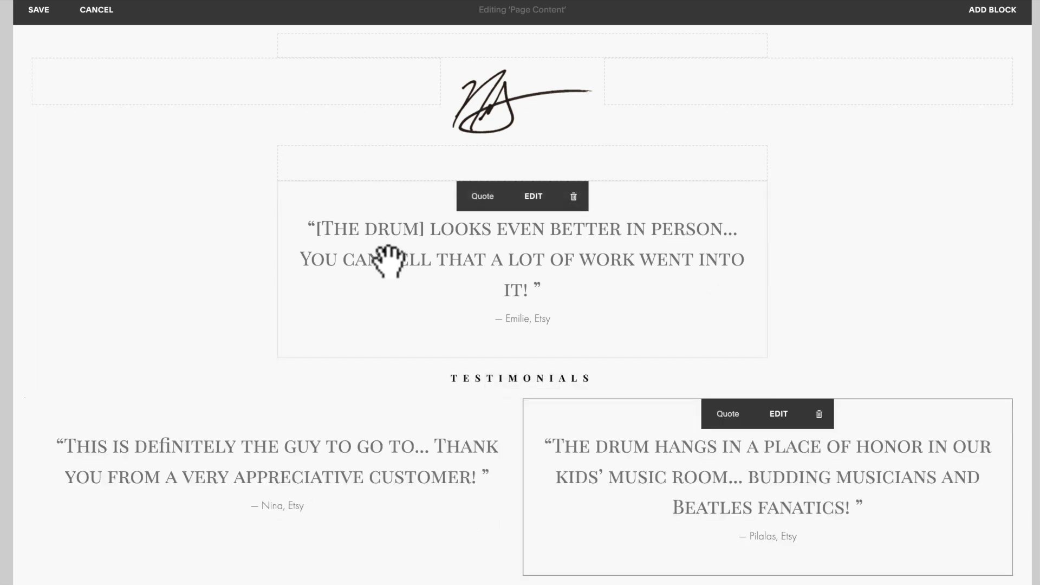
pyautogui.moveTo(383, 260); pyautogui.dragTo(521, 490)
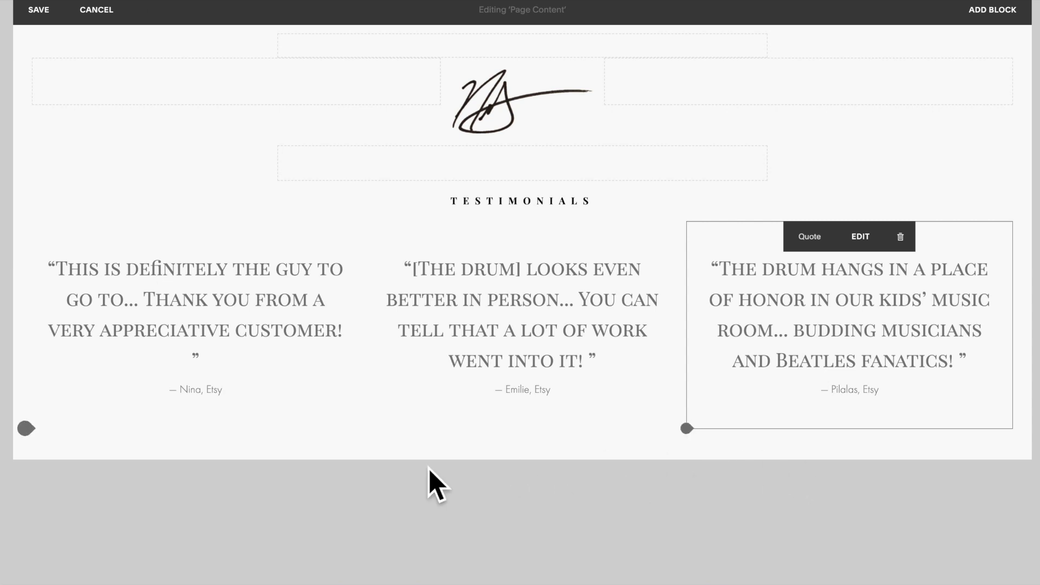
pyautogui.click(50, 11)
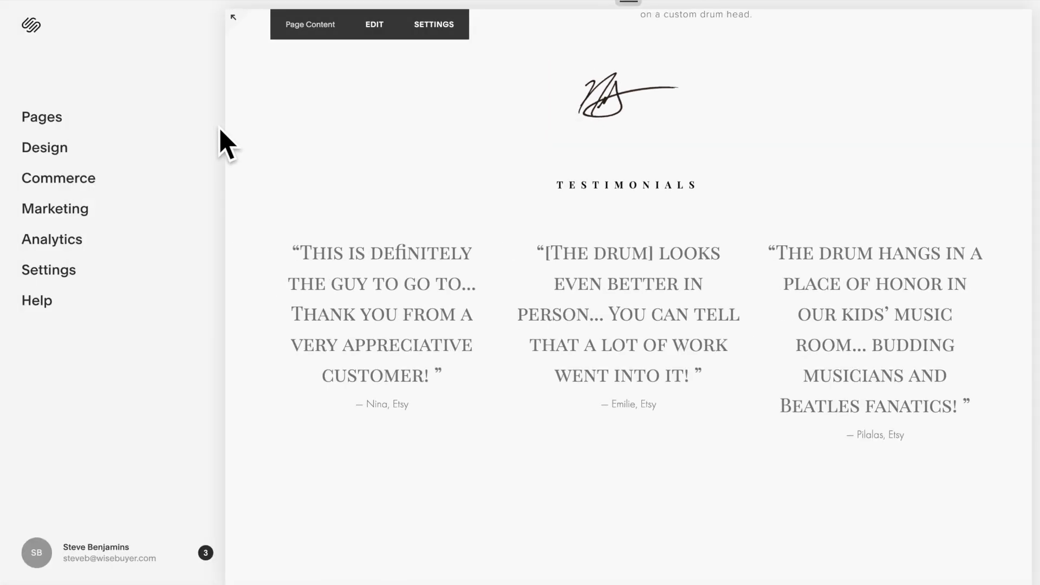
pyautogui.scroll(2, 671, 582)
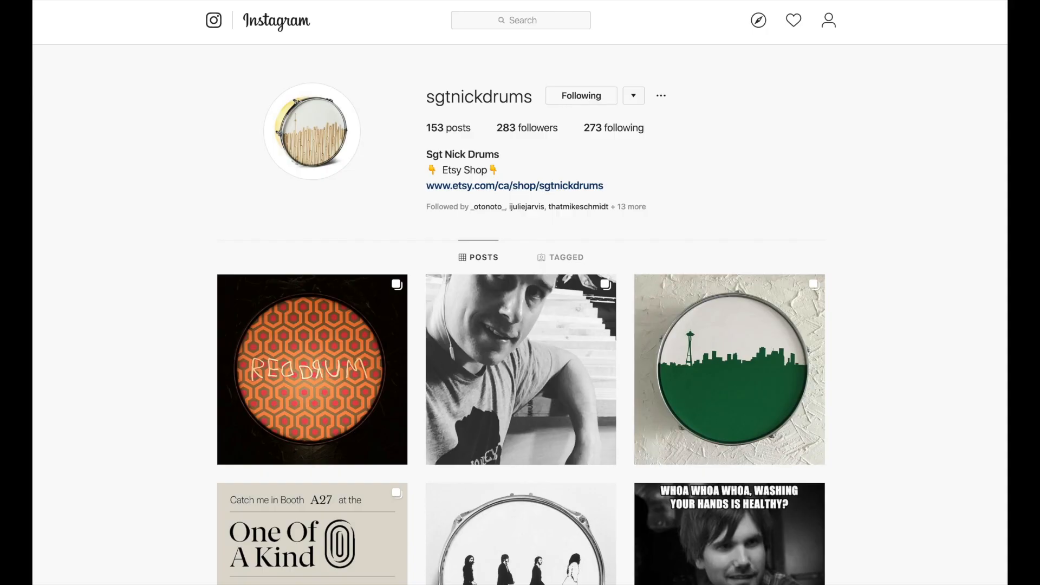
pyautogui.scroll(-13, 520, 306)
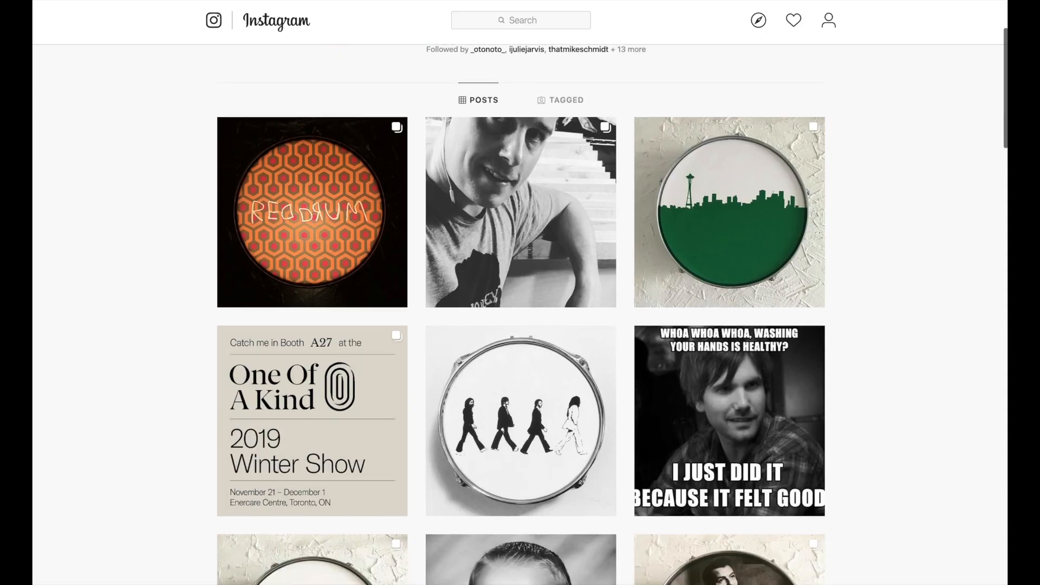
pyautogui.scroll(-9, 440, 325)
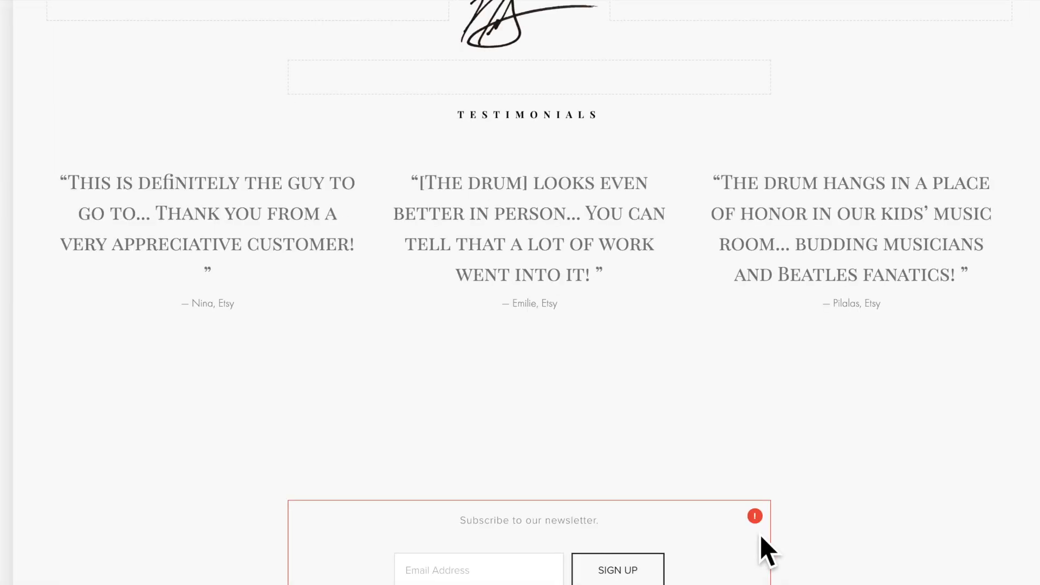
# Step: Reopen the My Story page content for editing and add a spacer below the row of testimonials
pyautogui.click(758, 550)
pyautogui.click(26, 344)
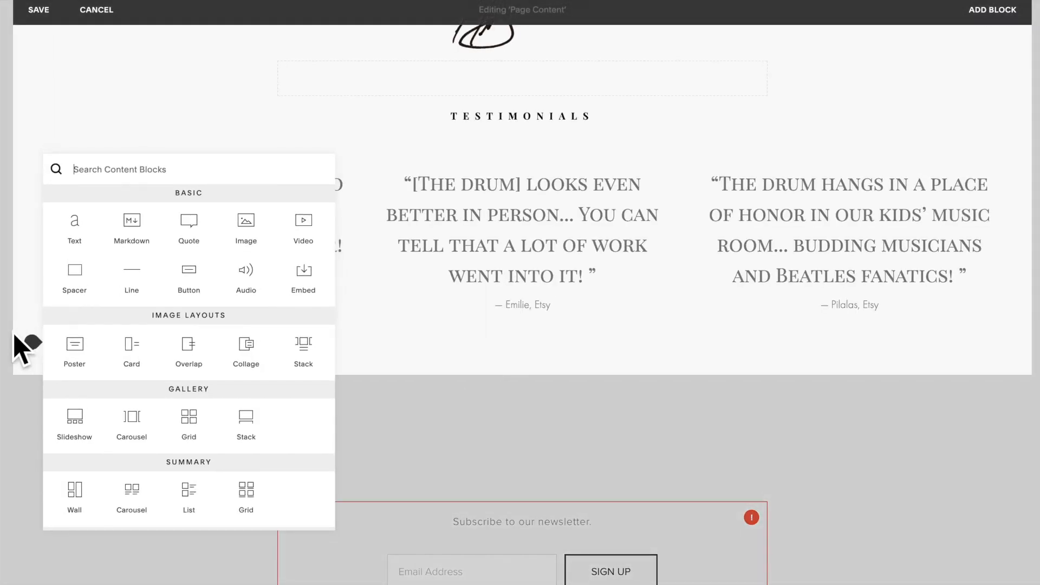
pyautogui.click(23, 345)
pyautogui.click(22, 346)
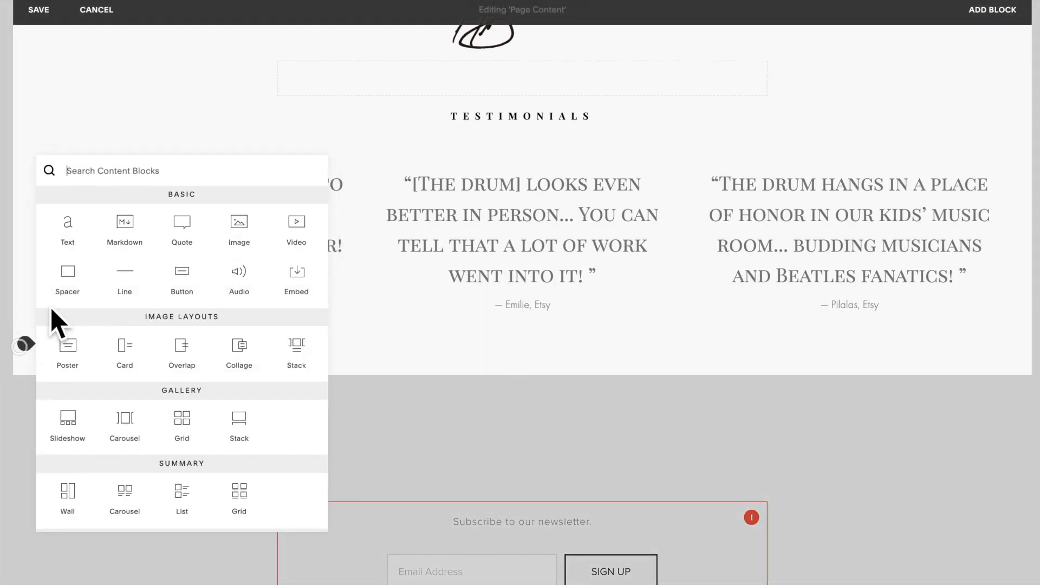
pyautogui.click(68, 280)
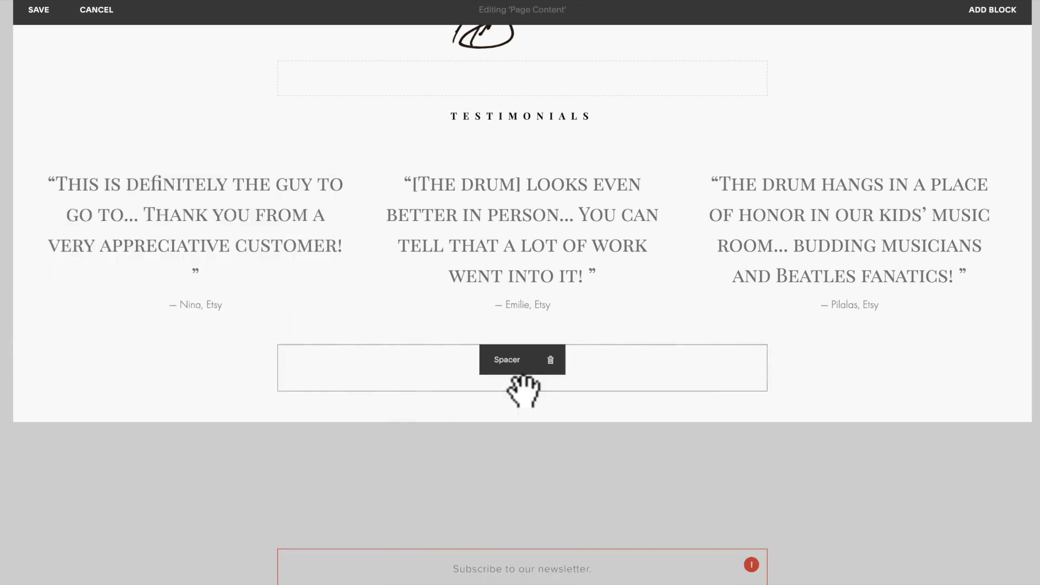
# Step: Add a text block reading Instagram below the new spacer, formatted as a centered Heading 2
pyautogui.click(277, 391)
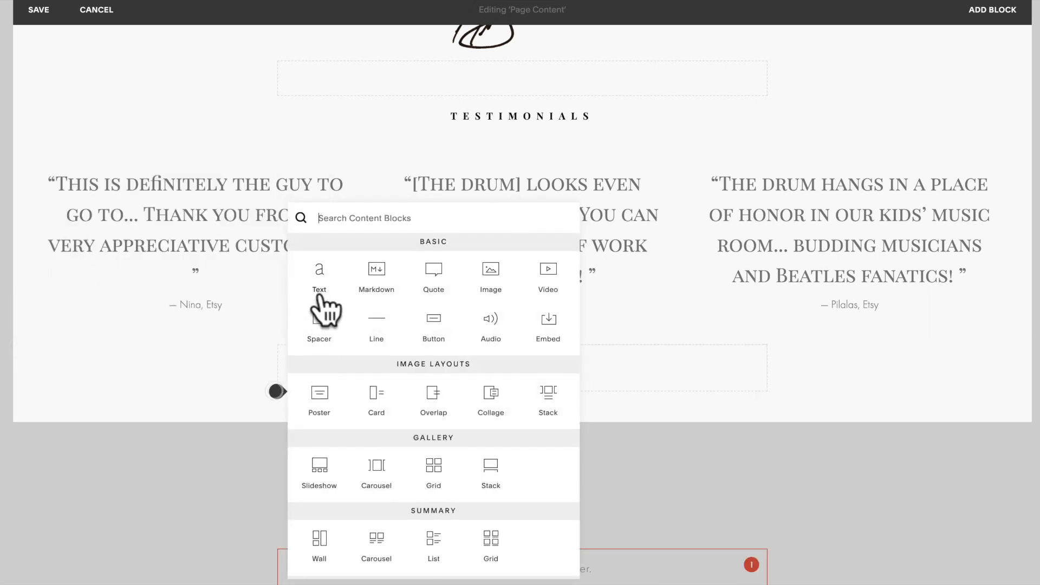
pyautogui.click(319, 279)
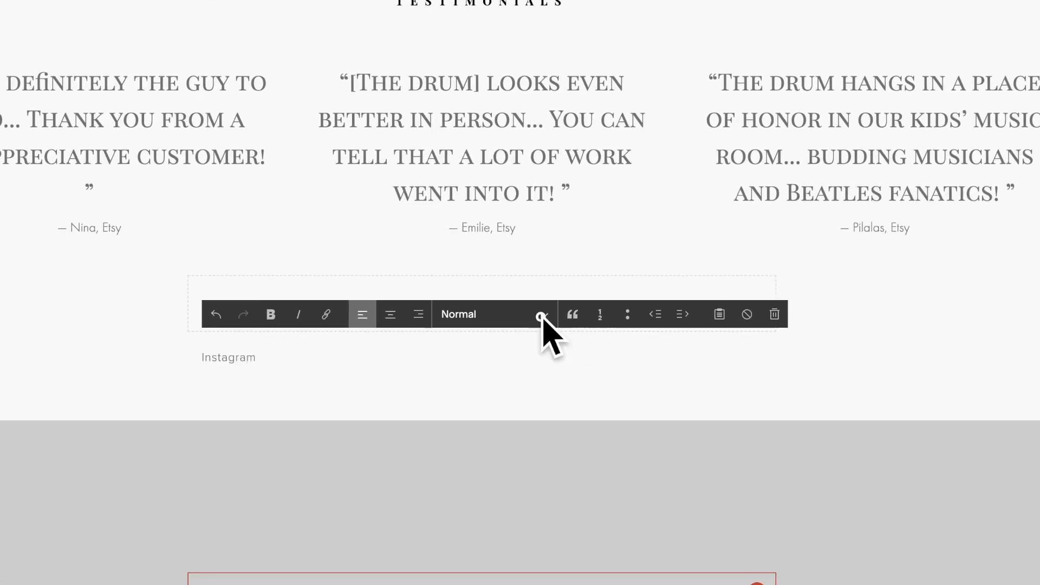
pyautogui.click(540, 315)
pyautogui.click(512, 349)
pyautogui.click(390, 314)
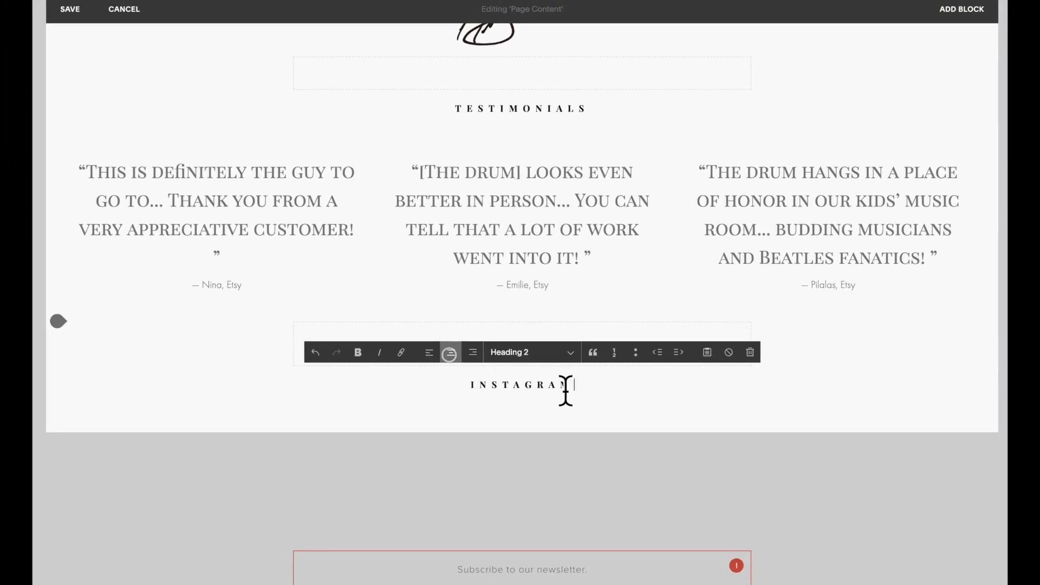
pyautogui.scroll(-3, 631, 415)
pyautogui.click(497, 308)
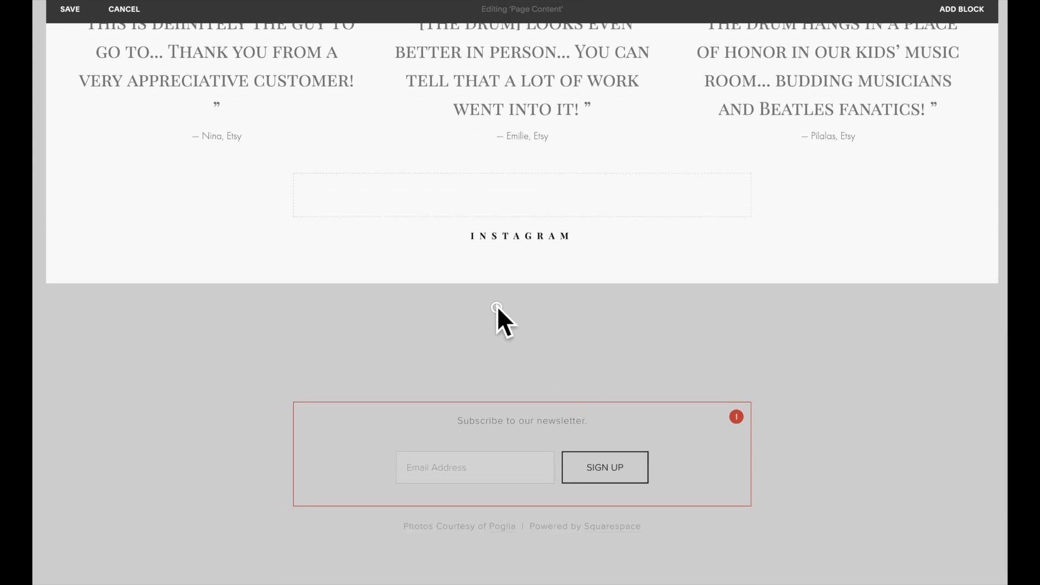
# Step: Find the gallery blocks and add a grid gallery below the Instagram heading
pyautogui.click(293, 254)
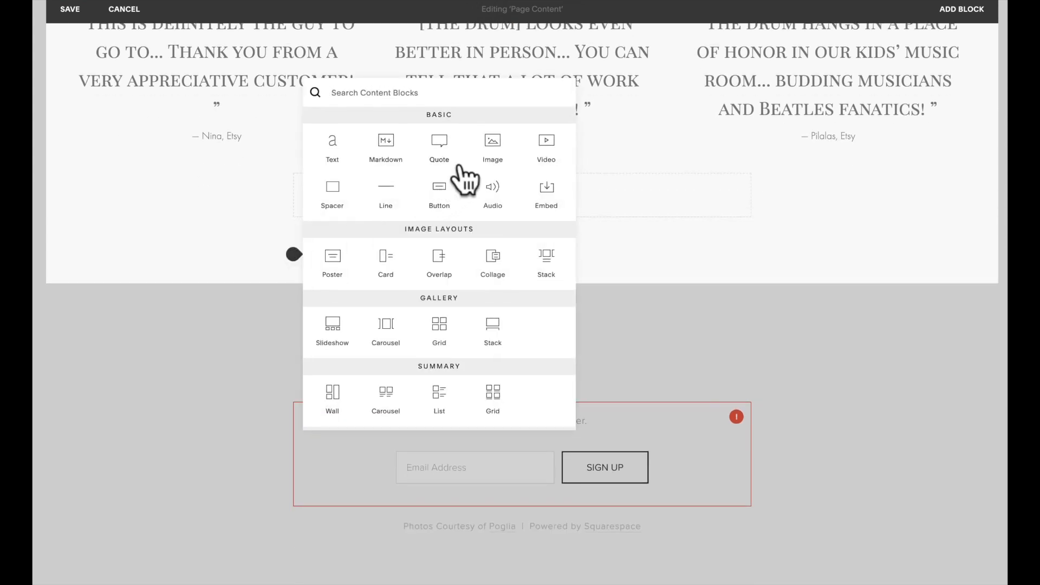
pyautogui.write('gallery')
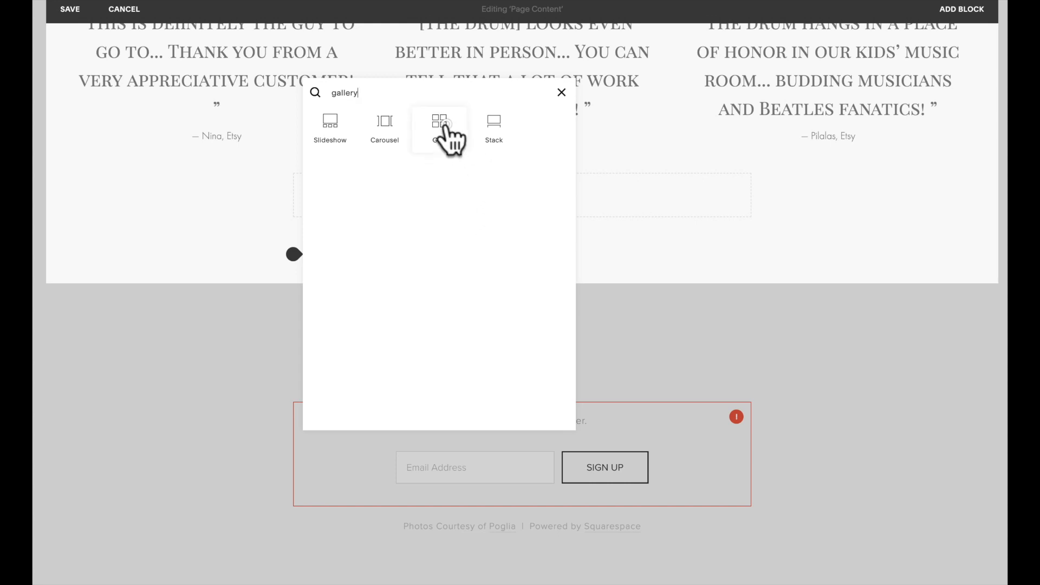
pyautogui.click(446, 125)
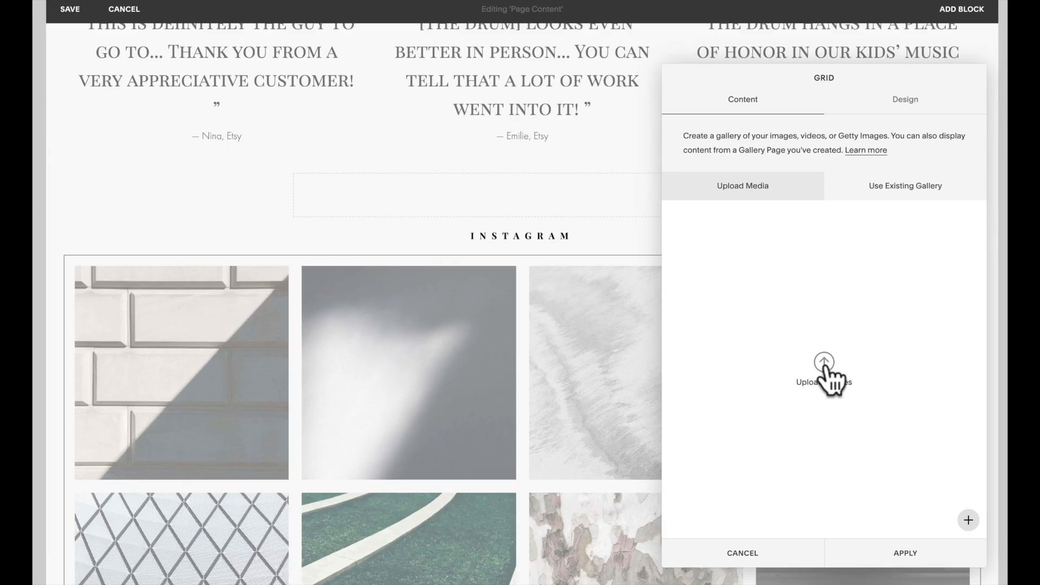
# Step: Upload a range of consecutive JPG photos from the Instagram folder, starting with the first file, to the grid gallery
pyautogui.click(824, 365)
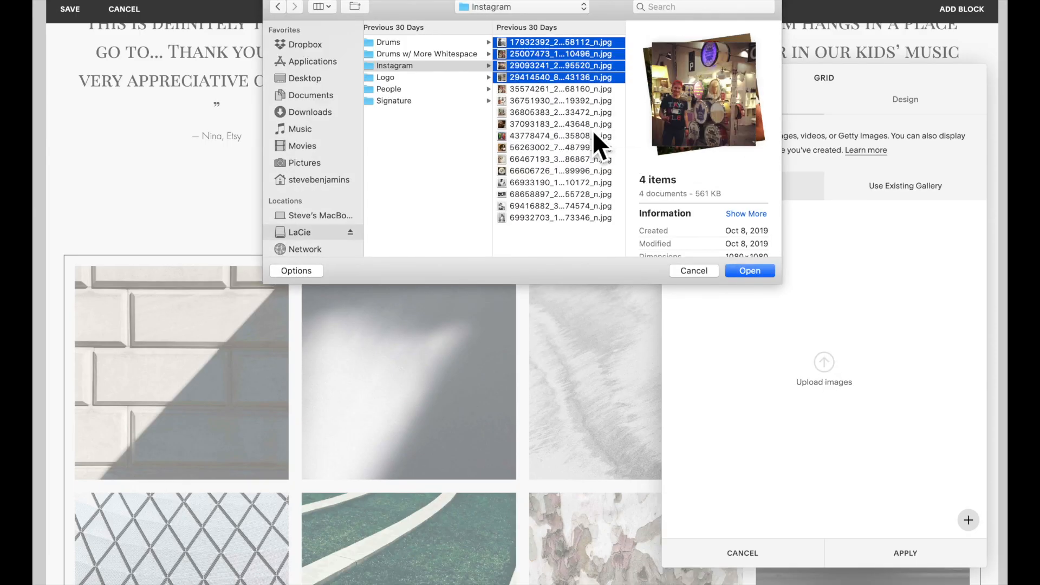
pyautogui.hotkey('shift', 'Down')
pyautogui.hotkey('shift', 'Down')
pyautogui.hotkey('shift', 'Down')
pyautogui.hotkey('shift', 'Down')
pyautogui.hotkey('shift', 'Down')
pyautogui.hotkey('shift', 'Down')
pyautogui.hotkey('shift', 'Down')
pyautogui.hotkey('shift', 'Down')
pyautogui.hotkey('shift', 'Down')
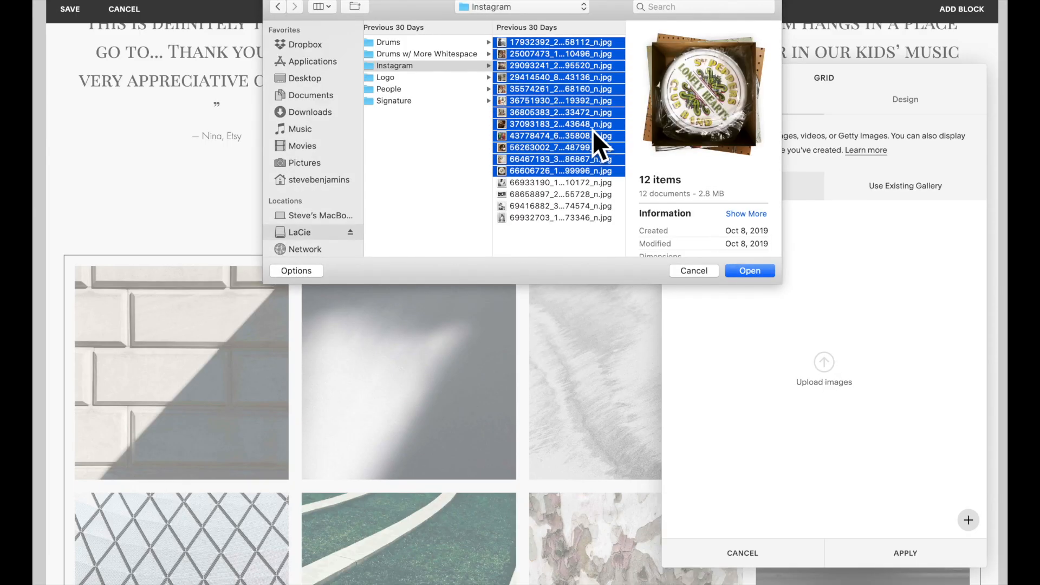
pyautogui.click(750, 193)
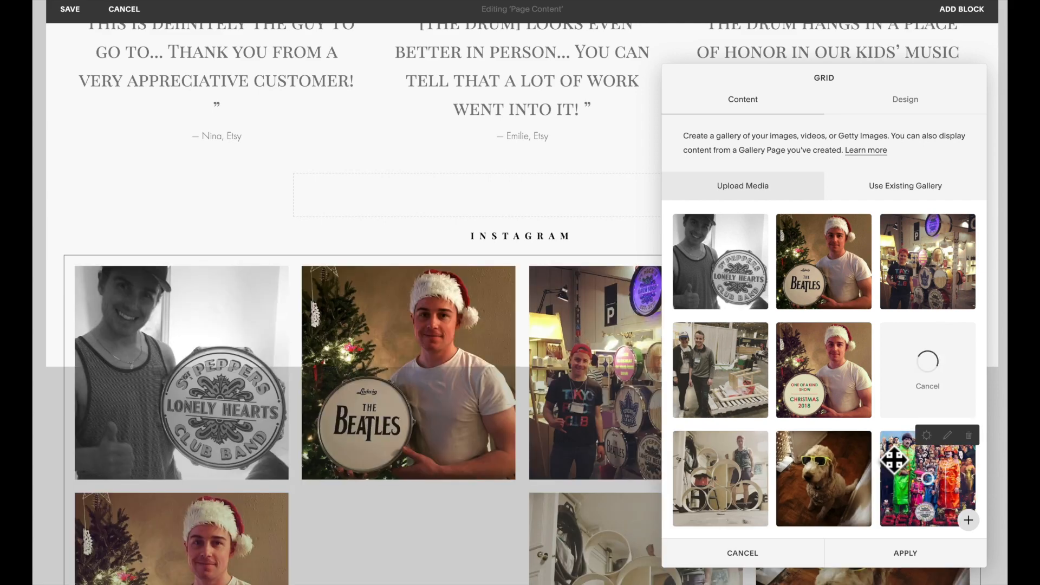
# Step: Delete the photo of the Christmas 2018 drum from the grid gallery
pyautogui.click(866, 326)
pyautogui.scroll(-5, 827, 370)
pyautogui.scroll(5, 828, 368)
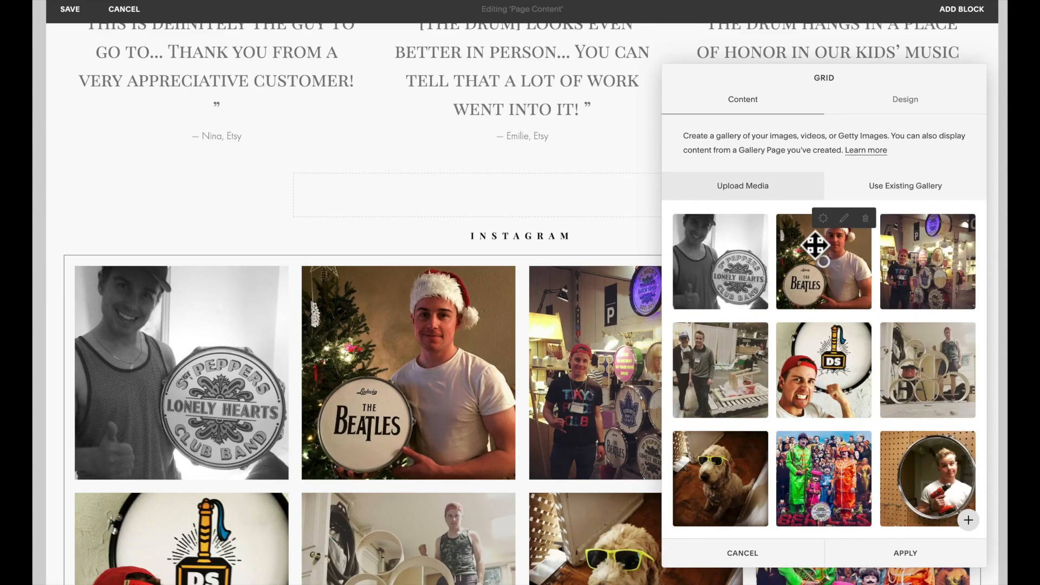
# Step: Move the black-and-white Sgt. Pepper's photo to just after the boxed drum head and delete the portrait of the man in a cap holding a baby
pyautogui.moveTo(723, 254); pyautogui.dragTo(920, 258)
pyautogui.moveTo(730, 338); pyautogui.dragTo(910, 263)
pyautogui.scroll(-6, 808, 388)
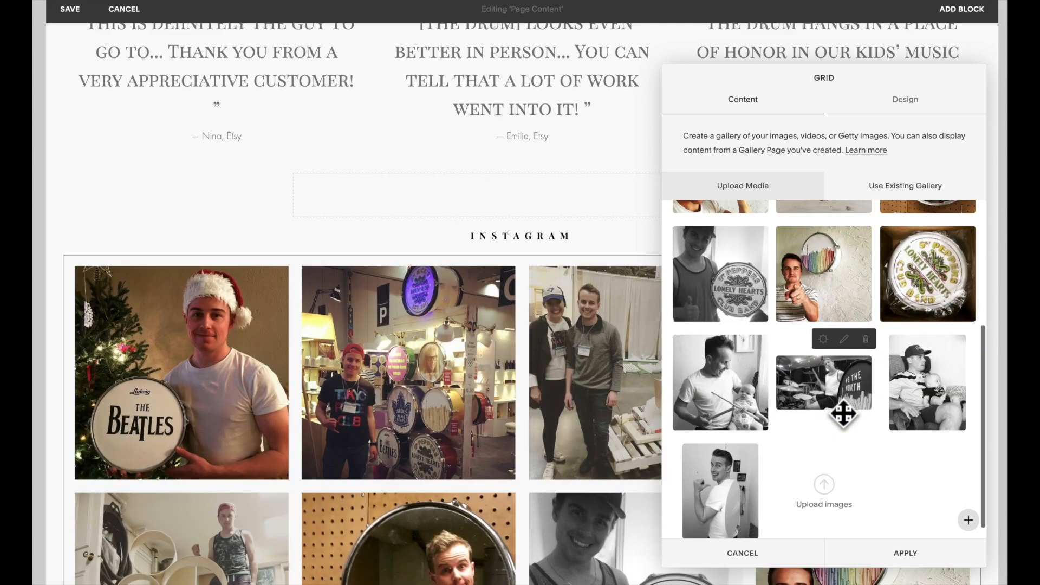
pyautogui.click(969, 339)
pyautogui.click(929, 376)
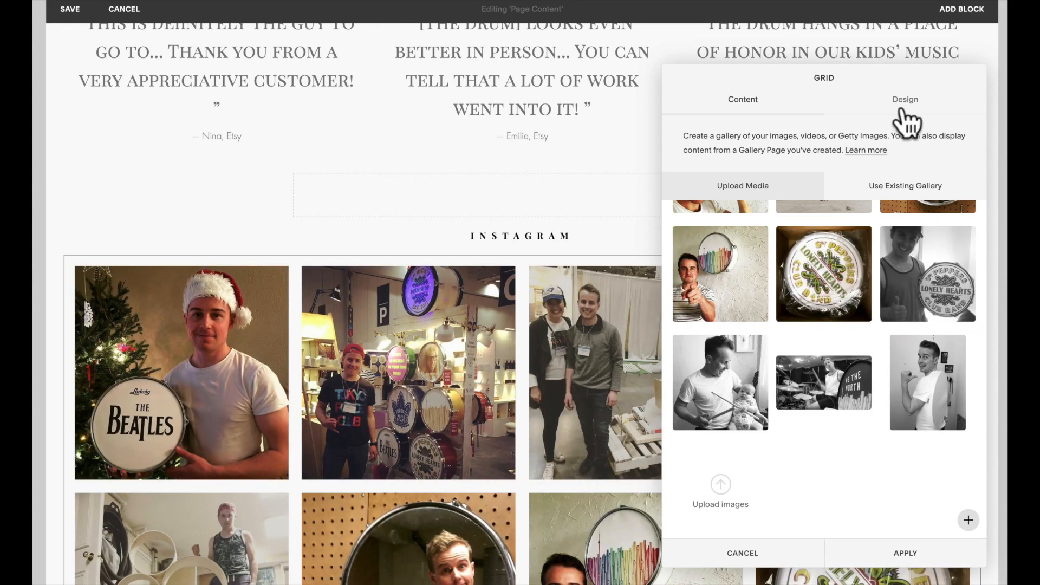
# Step: Set the grid gallery's design to 6 thumbnails per row and apply it
pyautogui.click(901, 110)
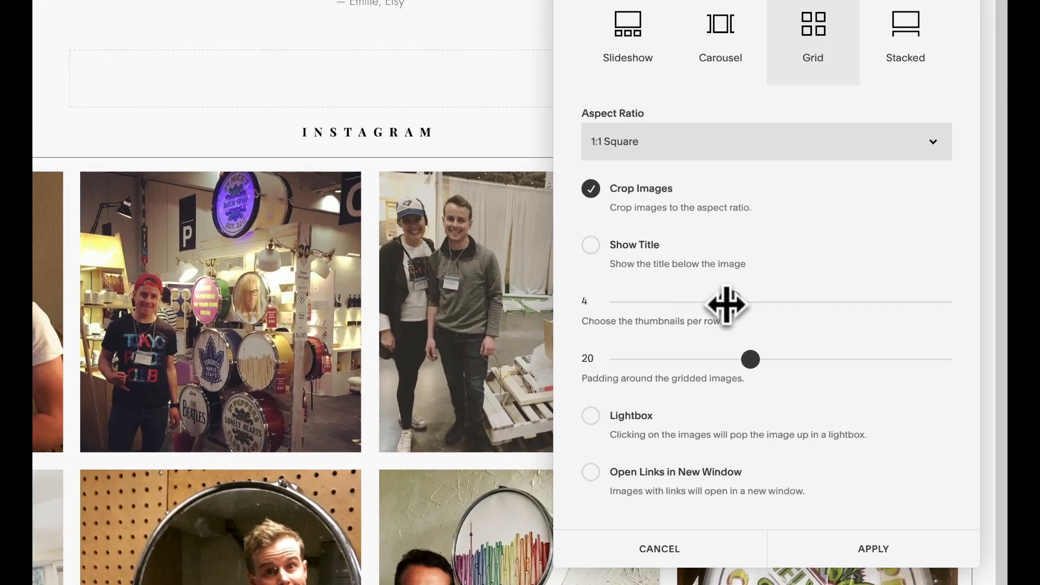
pyautogui.moveTo(795, 365); pyautogui.dragTo(811, 366)
pyautogui.moveTo(752, 278); pyautogui.dragTo(763, 278)
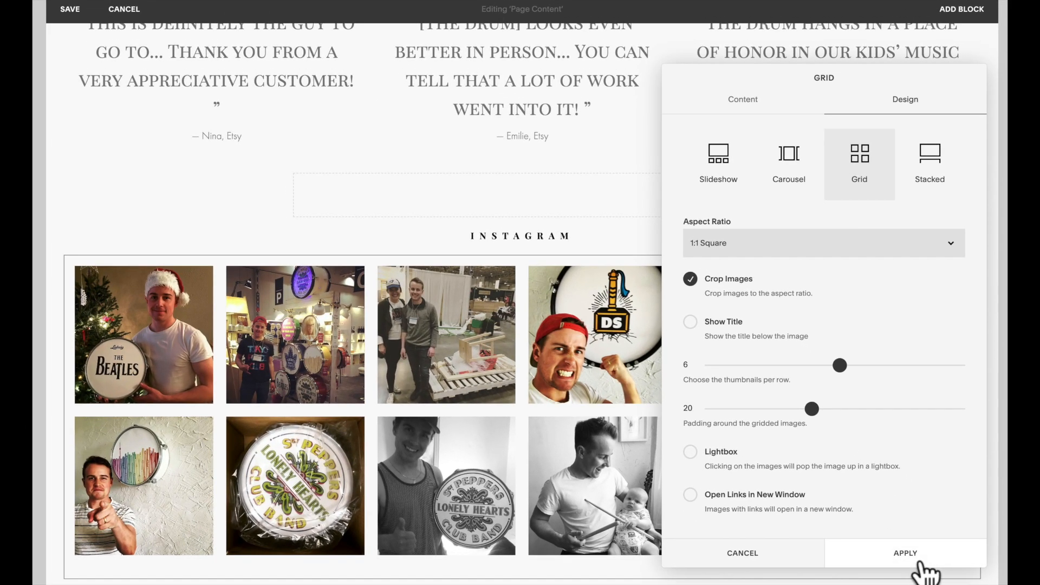
pyautogui.click(861, 547)
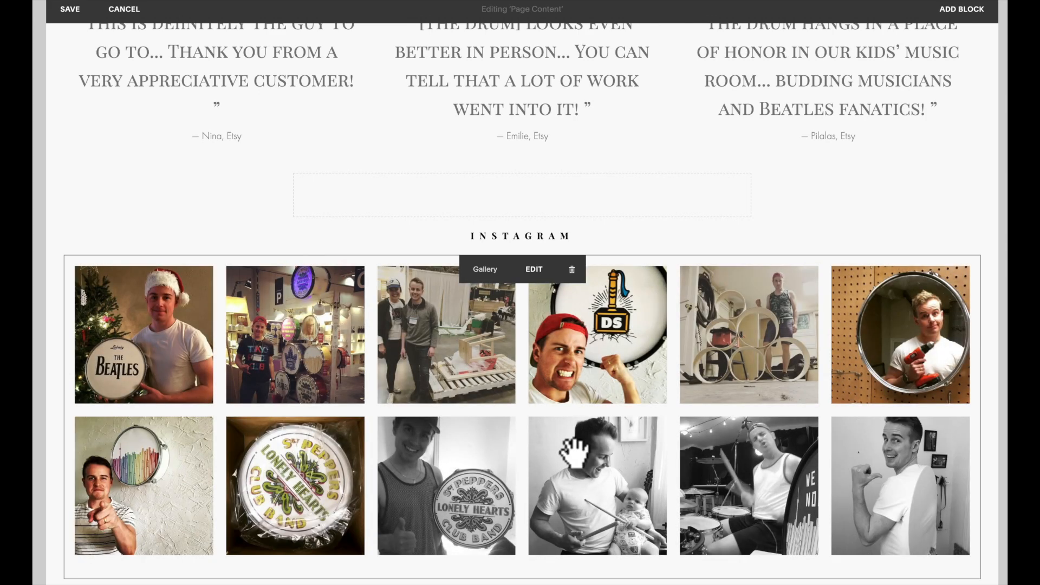
pyautogui.scroll(-3, 573, 448)
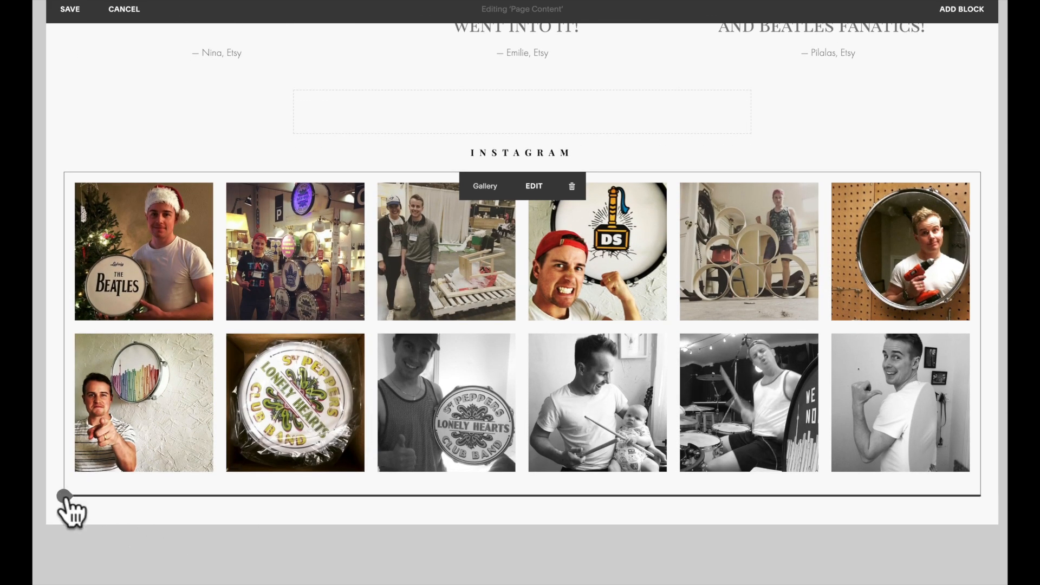
pyautogui.click(64, 497)
pyautogui.click(201, 346)
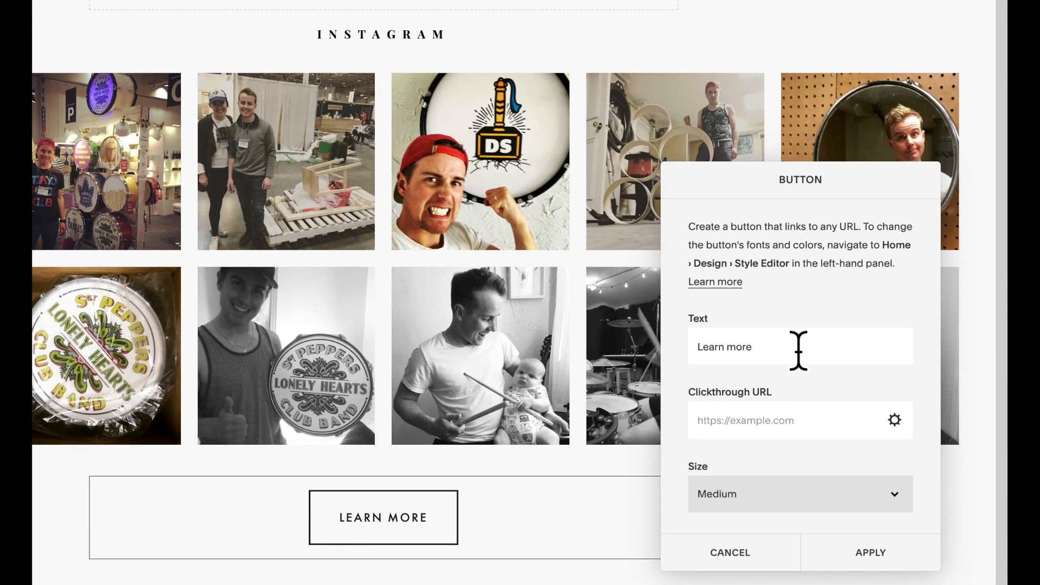
pyautogui.tripleClick(797, 351)
pyautogui.write('@sgntnickdrums')
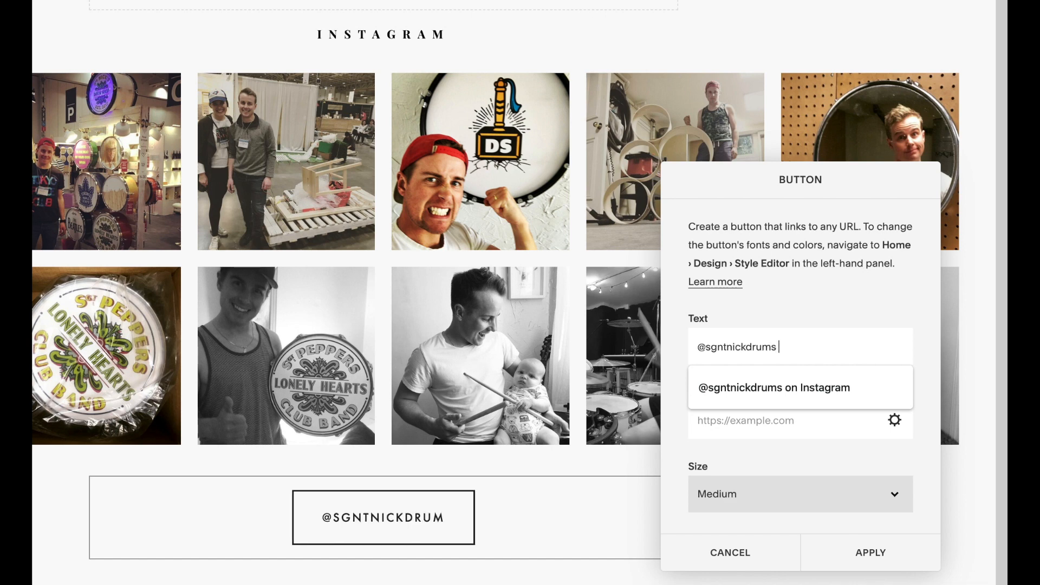
pyautogui.write(' on Instagram')
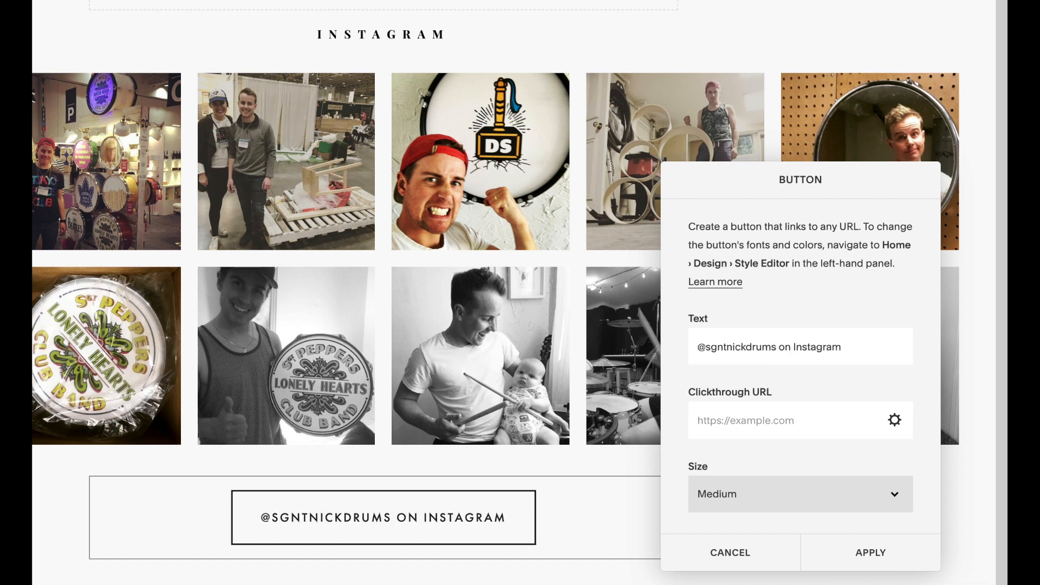
pyautogui.click(758, 497)
pyautogui.click(758, 509)
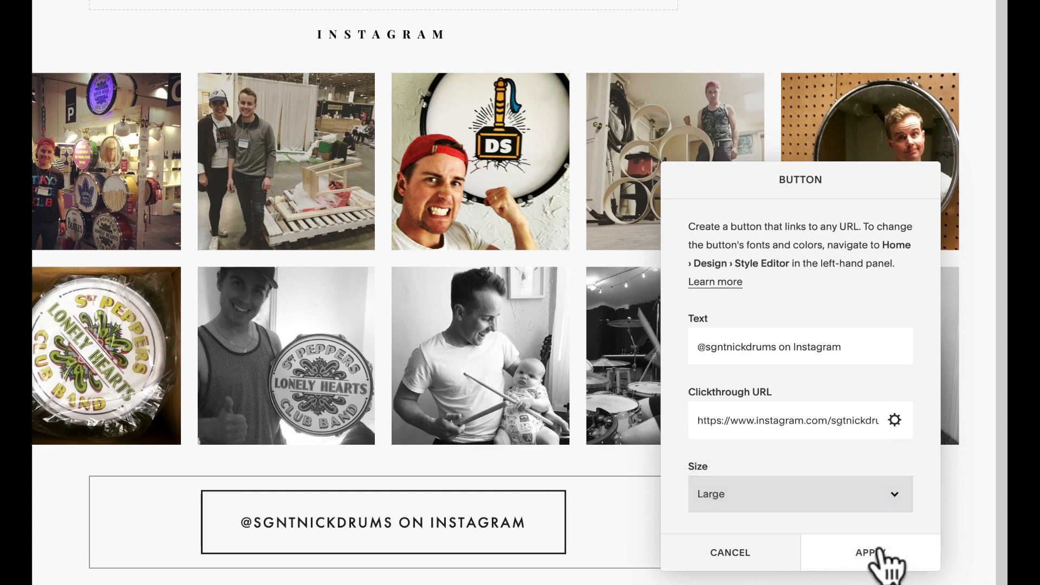
pyautogui.click(878, 551)
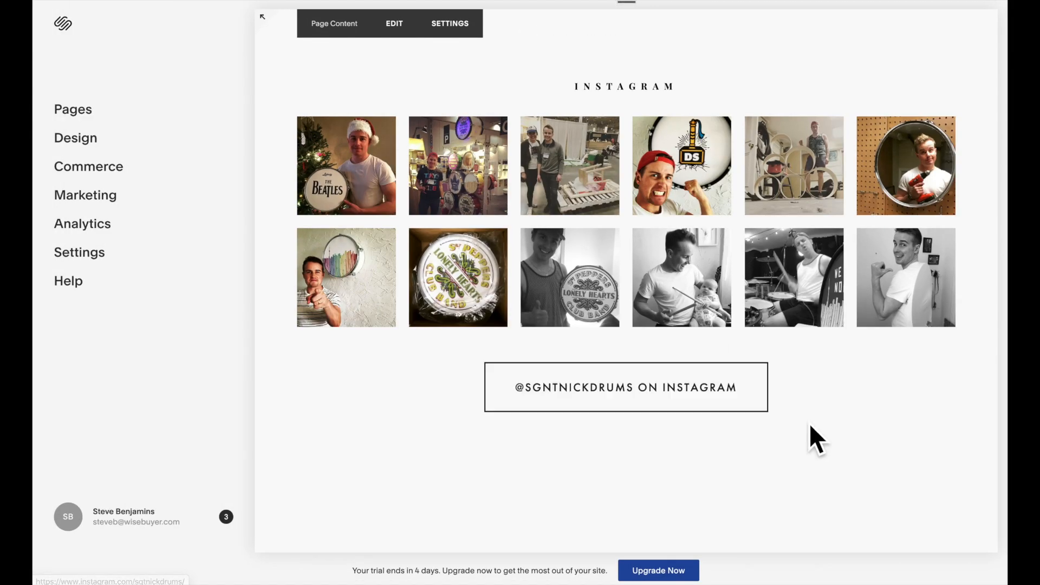
# Step: Review the My Story page in the full-width preview, from the header down to the Instagram button
pyautogui.click(264, 19)
pyautogui.scroll(15, 967, 216)
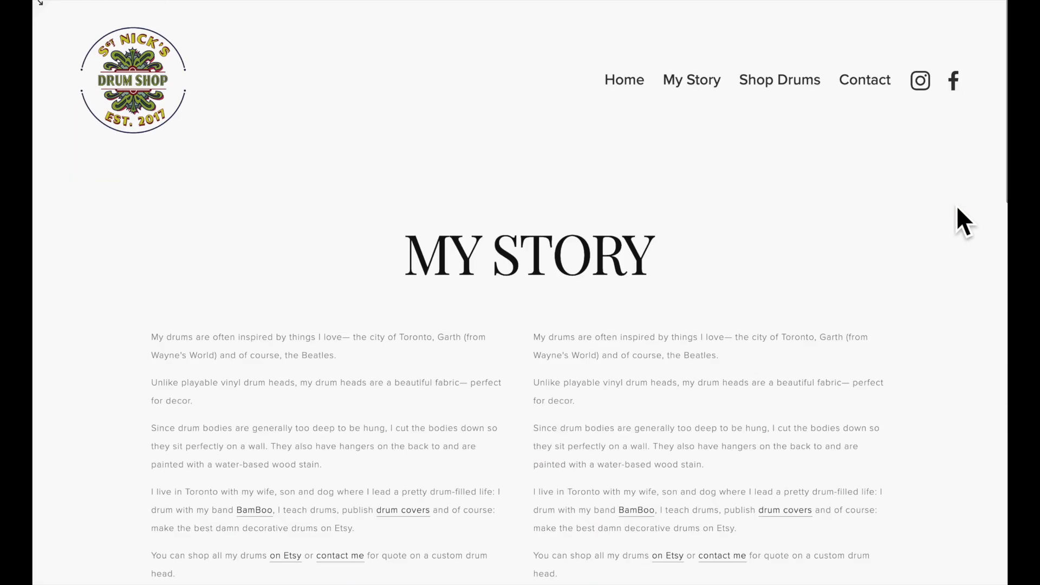
pyautogui.scroll(-2, 958, 214)
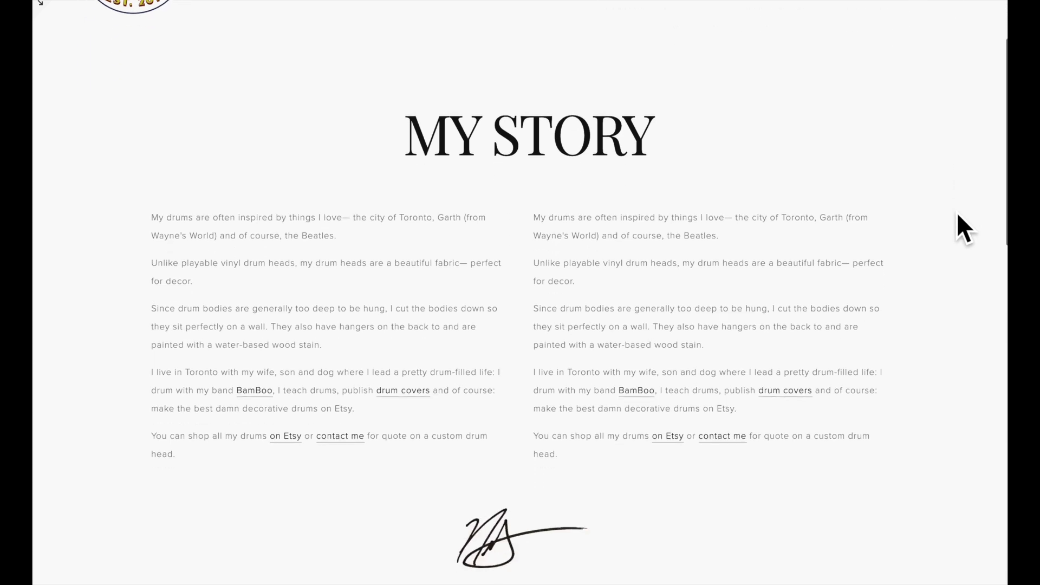
pyautogui.scroll(-7, 957, 214)
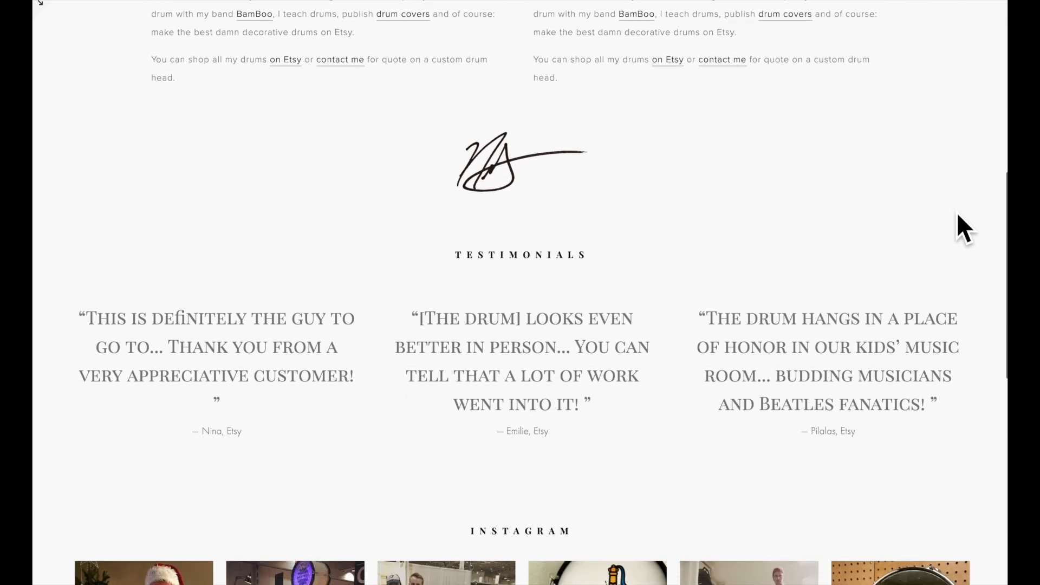
pyautogui.scroll(-7, 956, 212)
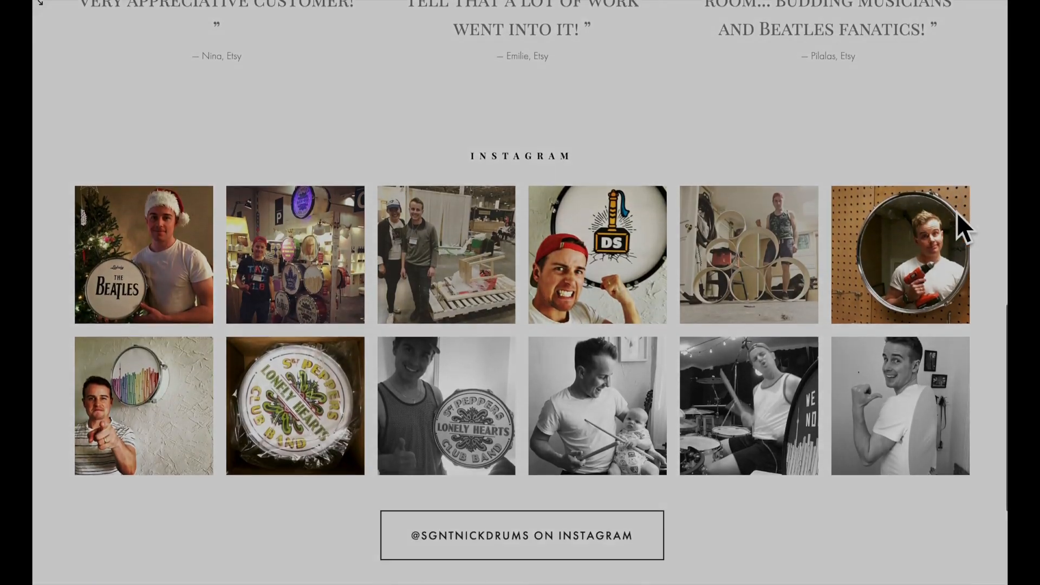
pyautogui.scroll(-3, 956, 212)
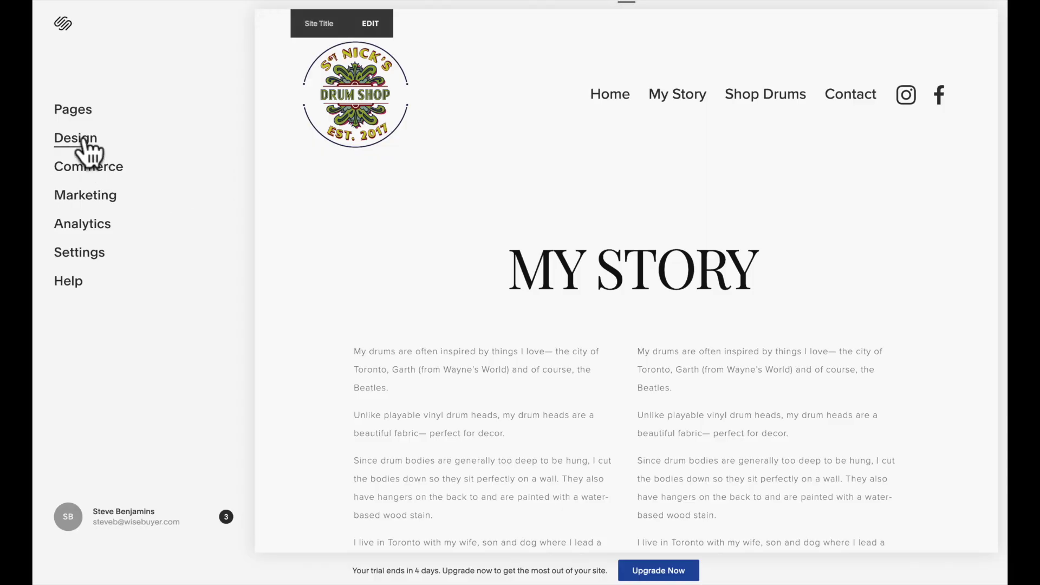
# Step: Open the site's style settings and change the Heading 1 font to Libre Baskerville
pyautogui.click(84, 137)
pyautogui.click(84, 154)
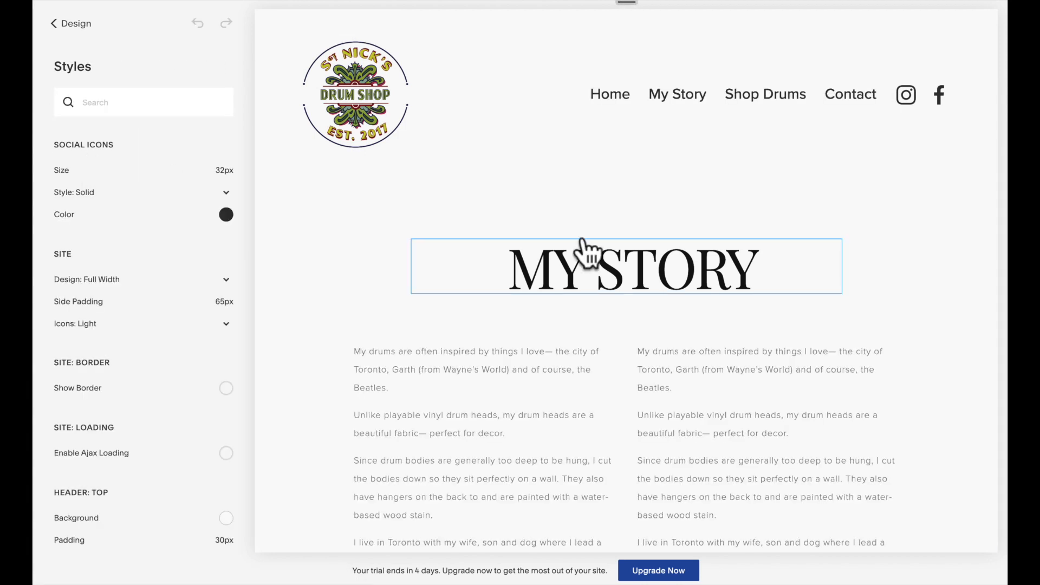
pyautogui.click(477, 260)
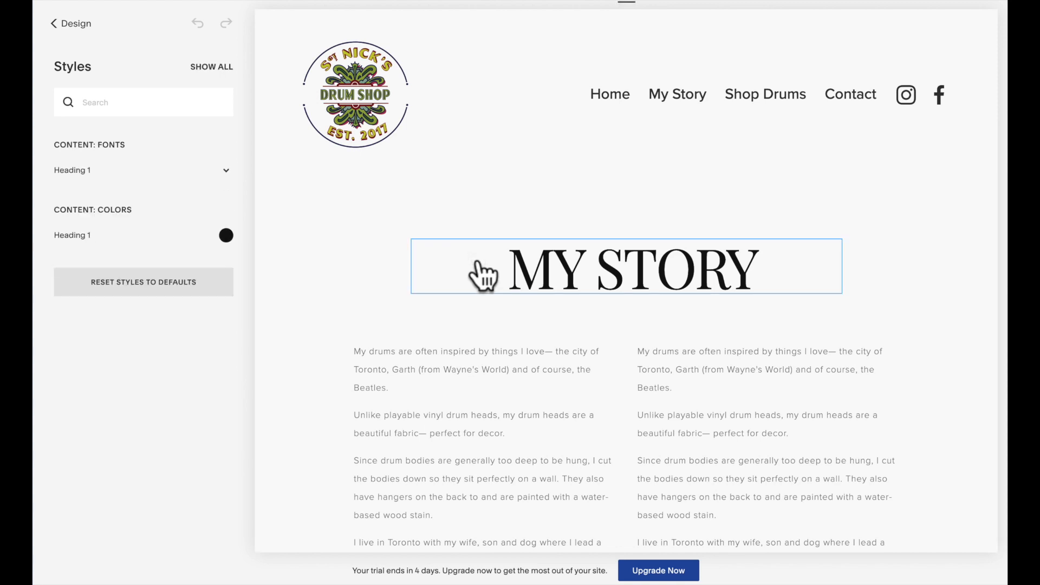
pyautogui.click(170, 171)
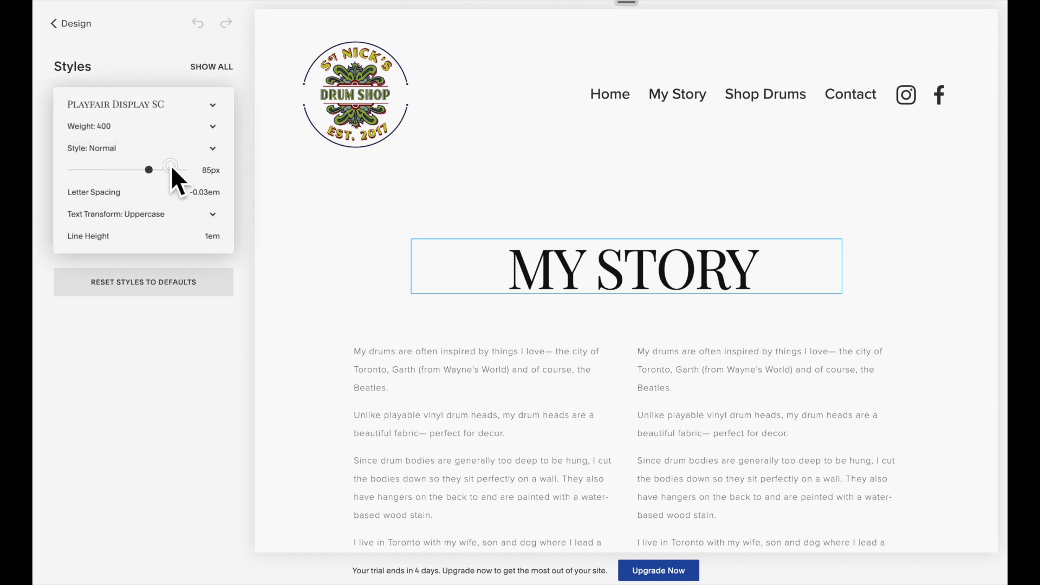
pyautogui.click(142, 105)
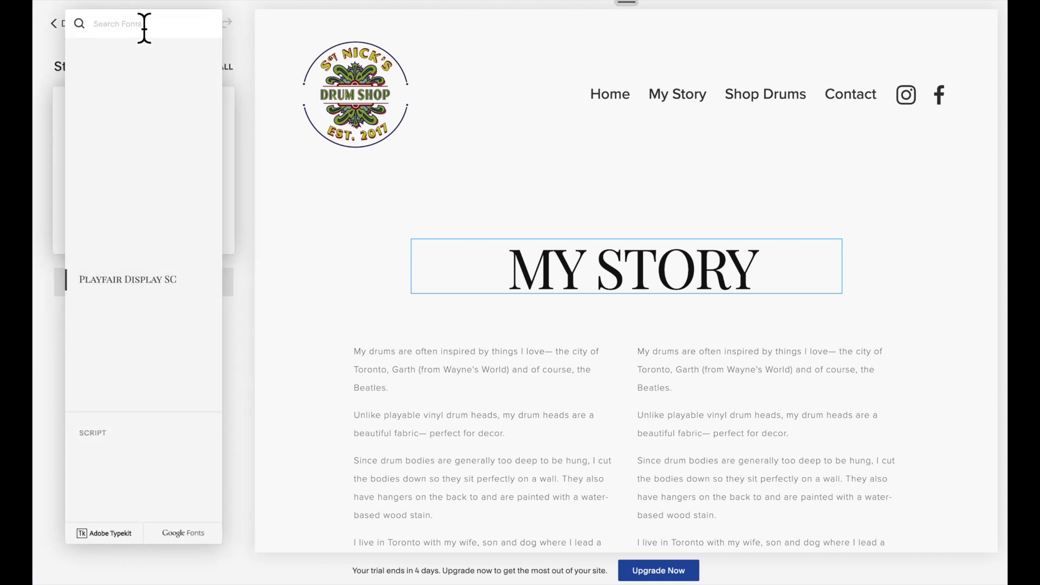
pyautogui.write('bask')
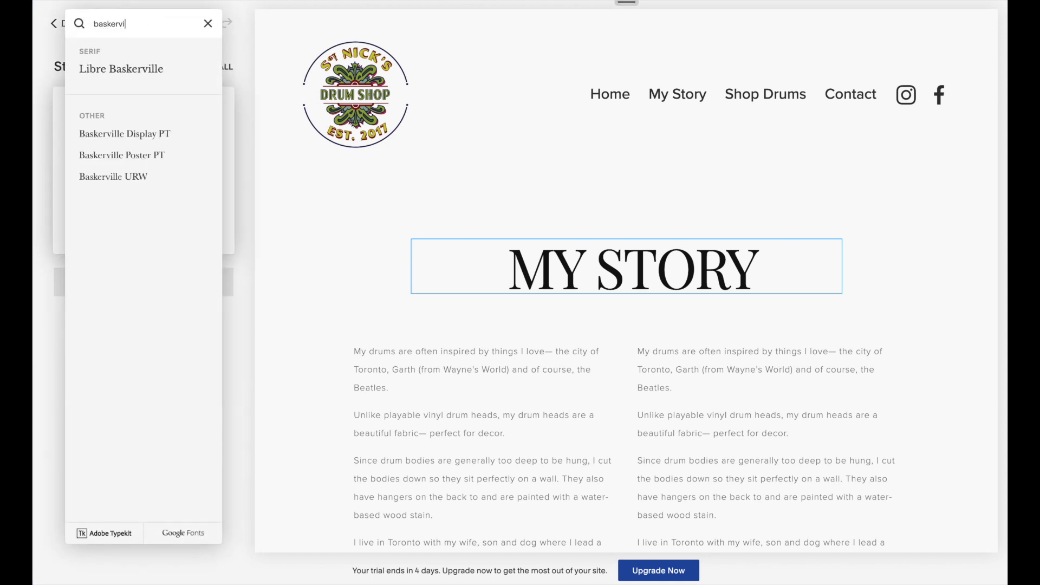
pyautogui.write('ervill')
pyautogui.click(130, 69)
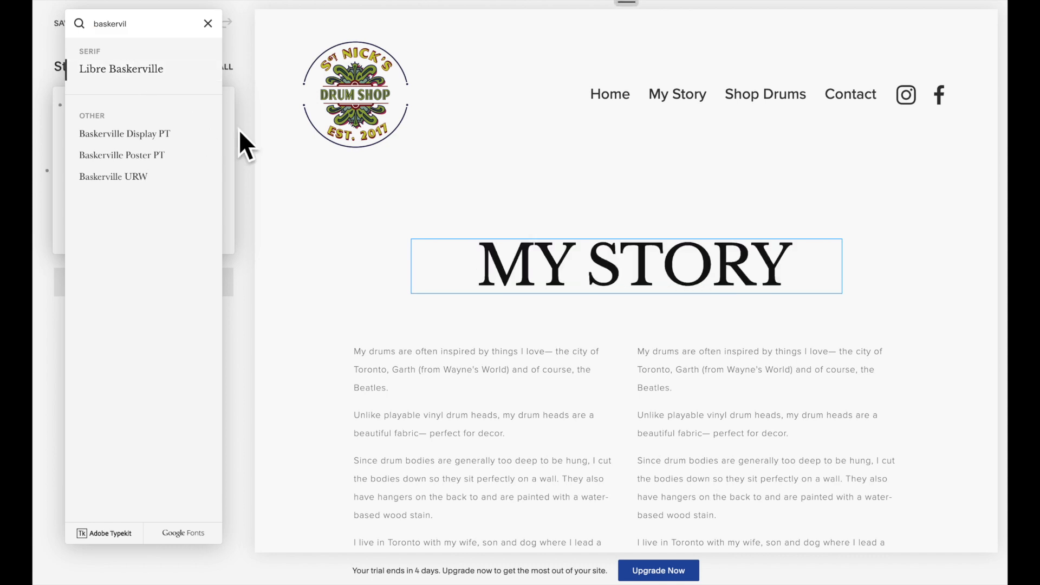
# Step: Set Heading 1's text transform to None and its size to 63px
pyautogui.click(203, 214)
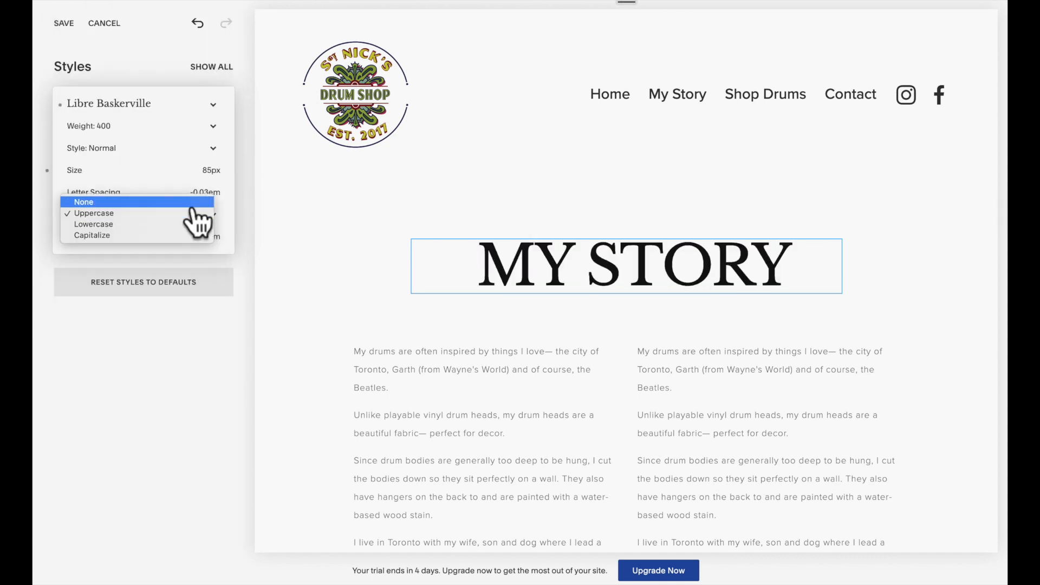
pyautogui.click(201, 202)
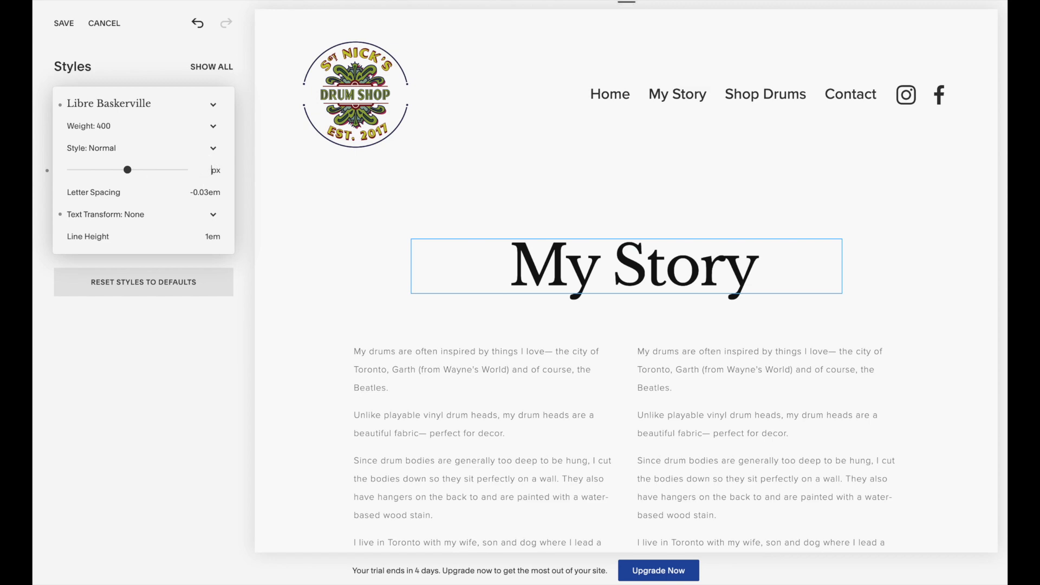
pyautogui.write('63')
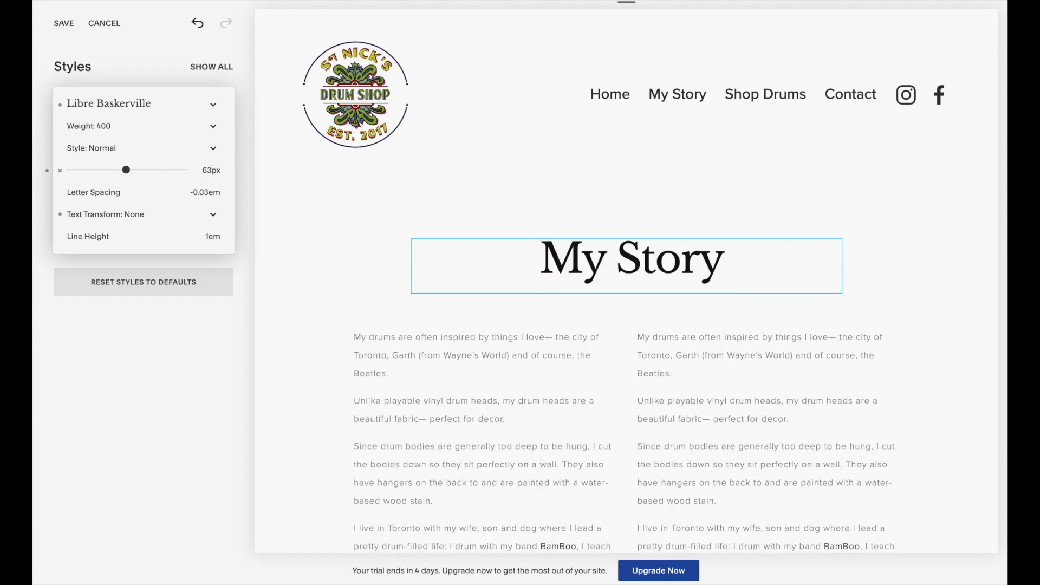
pyautogui.click(199, 359)
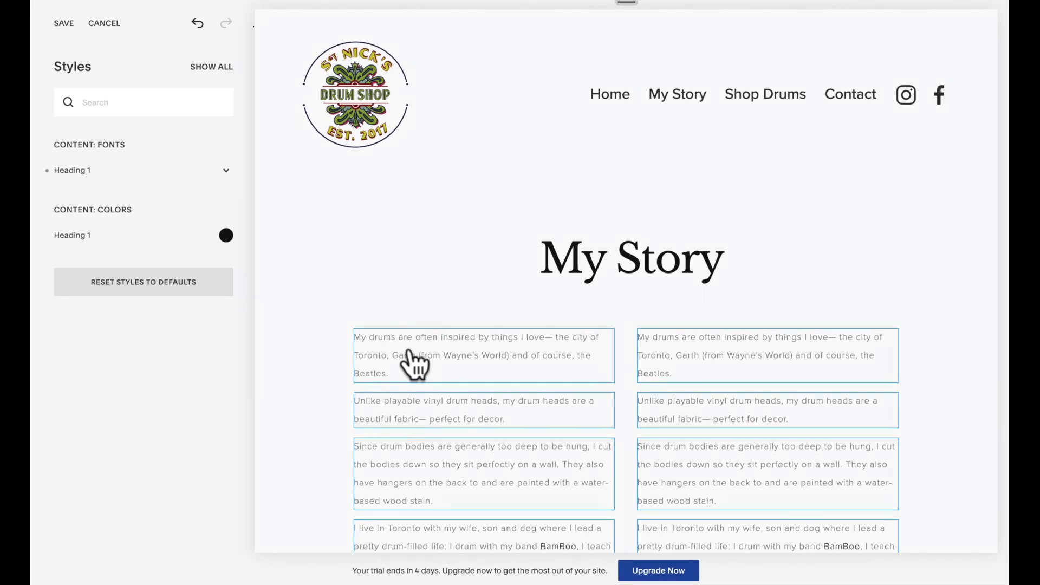
# Step: Set the color of the body text to #333333
pyautogui.click(410, 351)
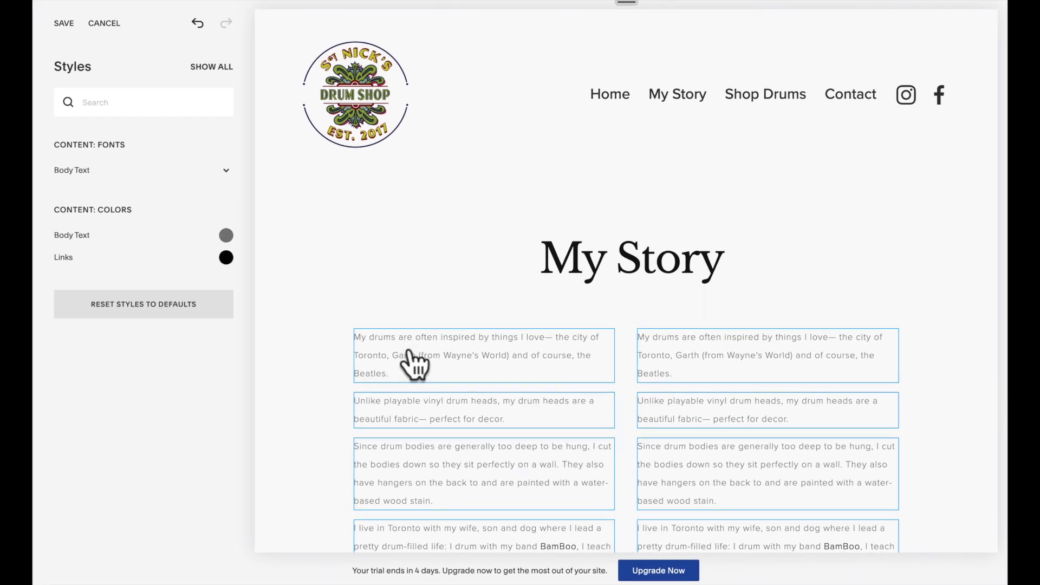
pyautogui.click(167, 233)
pyautogui.click(150, 164)
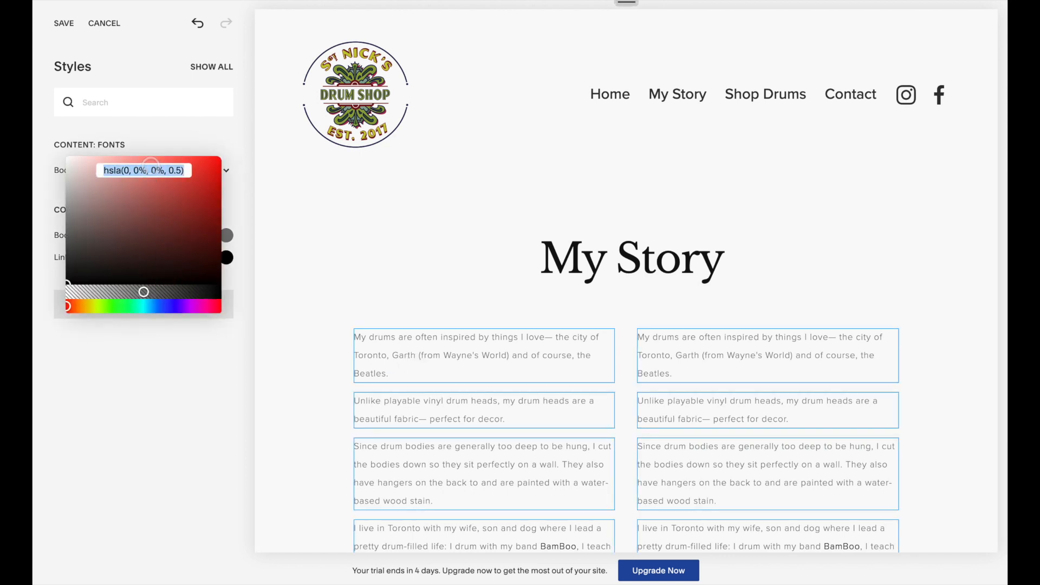
pyautogui.write('#333333')
pyautogui.press('Return')
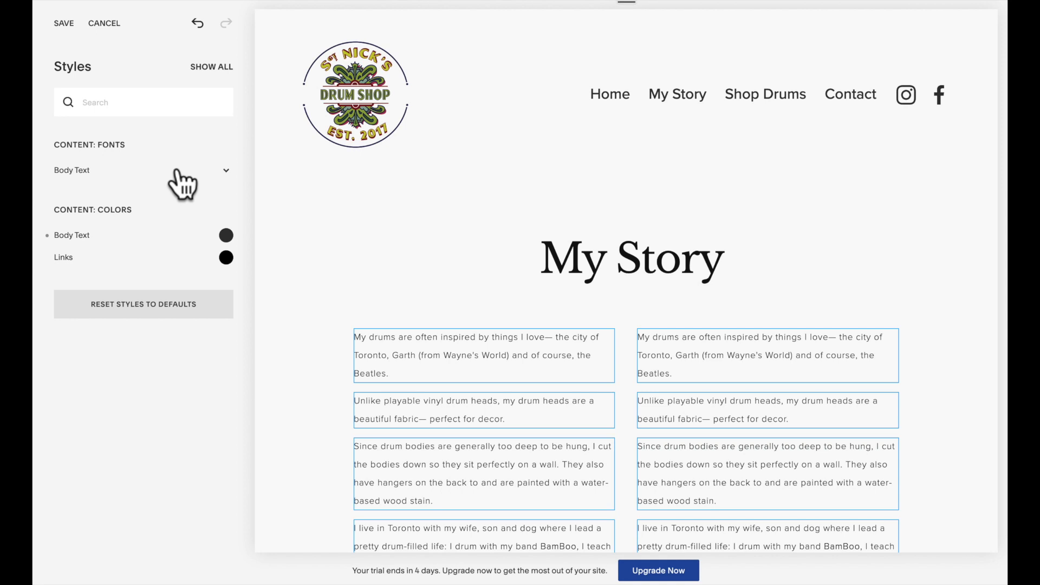
# Step: Set the body text font to weight 400 and size 20px
pyautogui.click(176, 170)
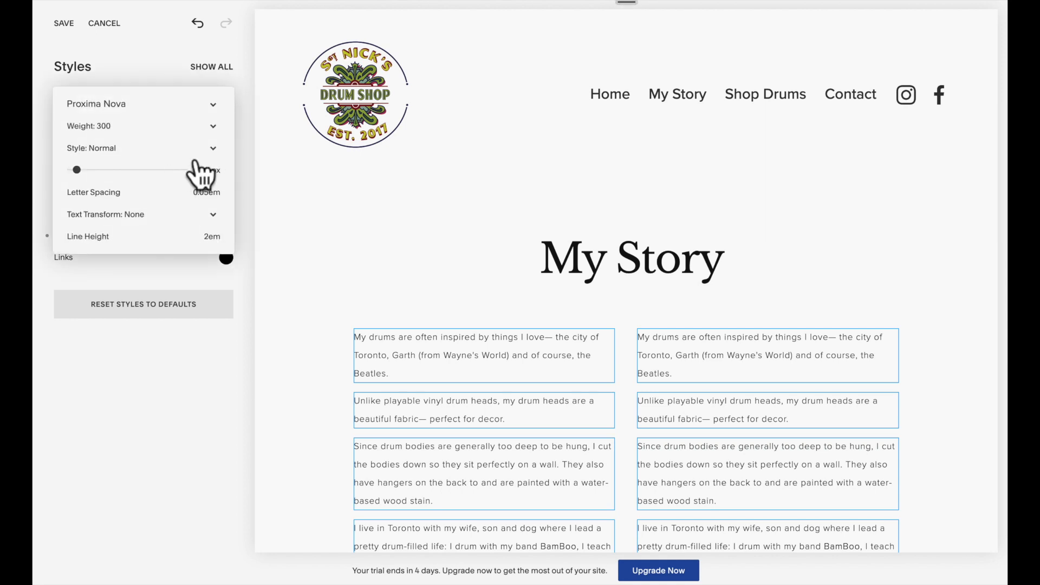
pyautogui.click(202, 133)
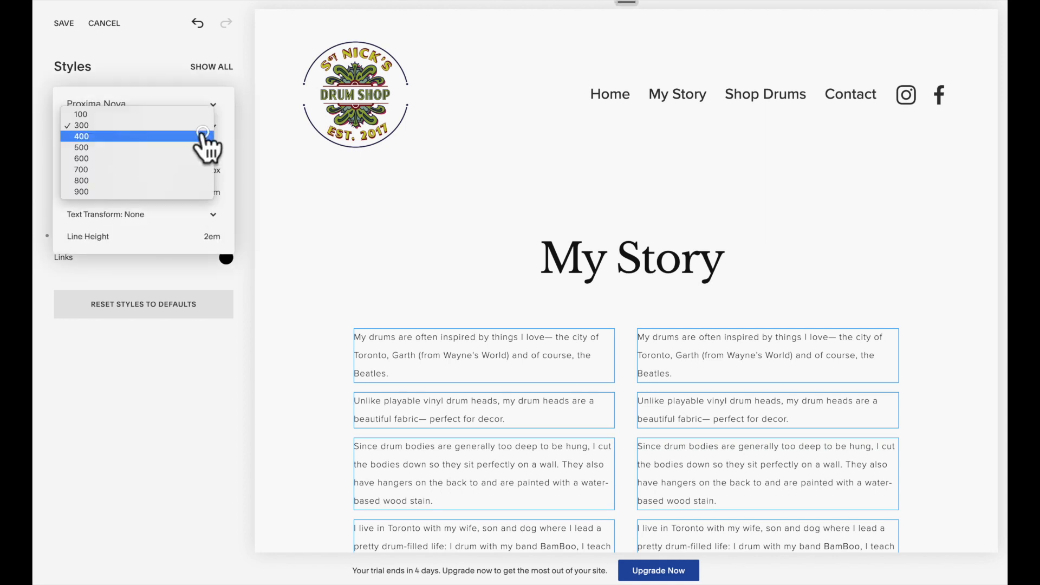
pyautogui.click(188, 135)
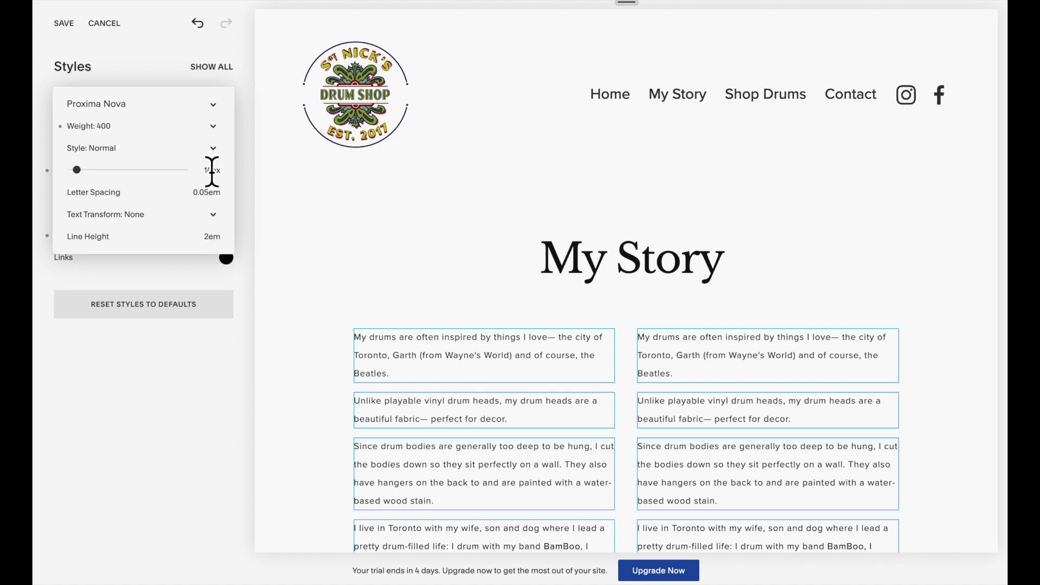
pyautogui.press('Up')
pyautogui.press('Up')
pyautogui.press('Up')
pyautogui.press('Up')
pyautogui.press('Up')
pyautogui.press('Up')
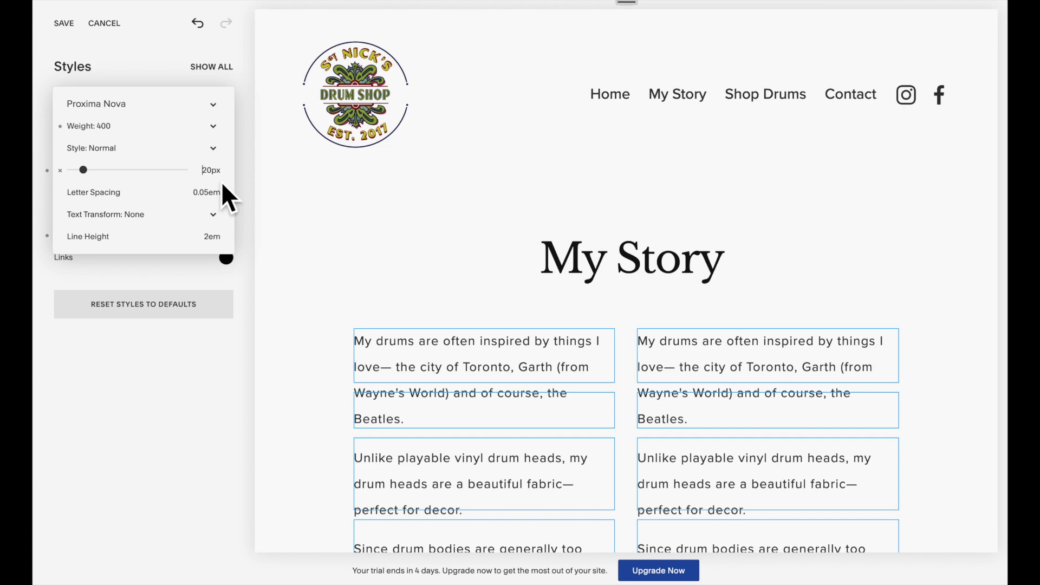
pyautogui.click(129, 375)
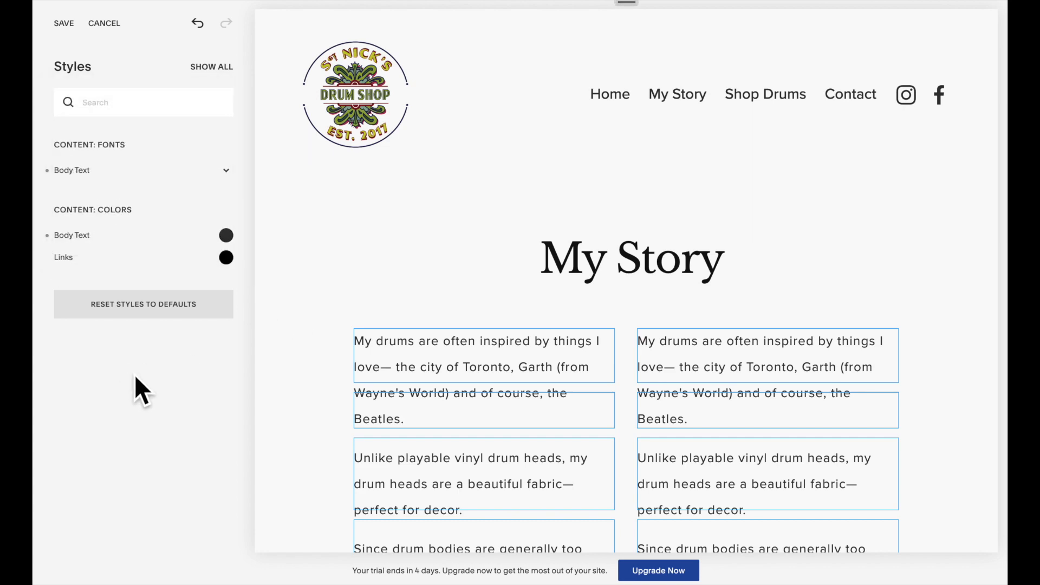
# Step: Set the font size of Heading 2, used for the Testimonials title, to 29px
pyautogui.scroll(-10, 371, 371)
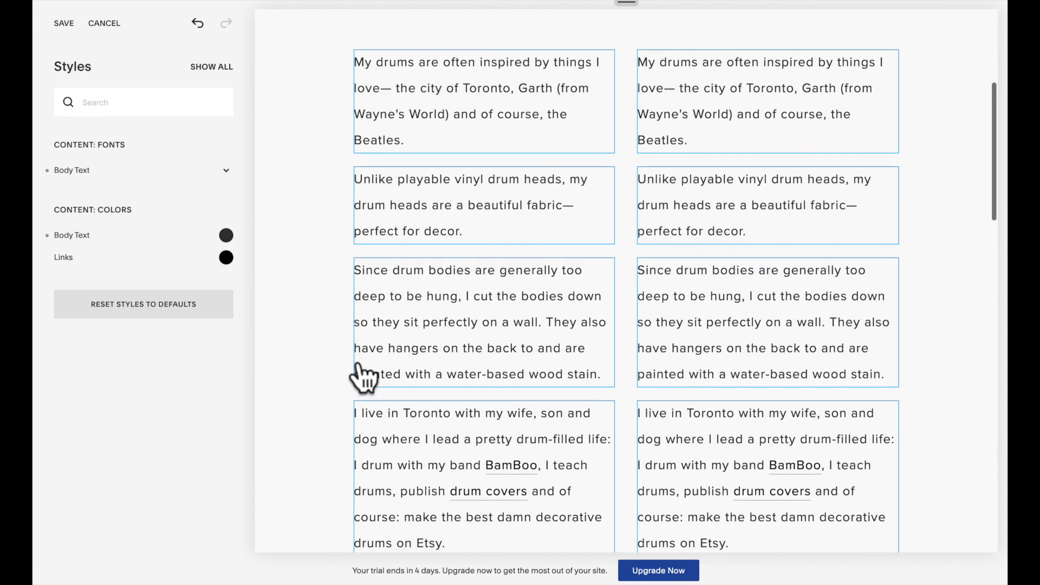
pyautogui.scroll(-5, 362, 366)
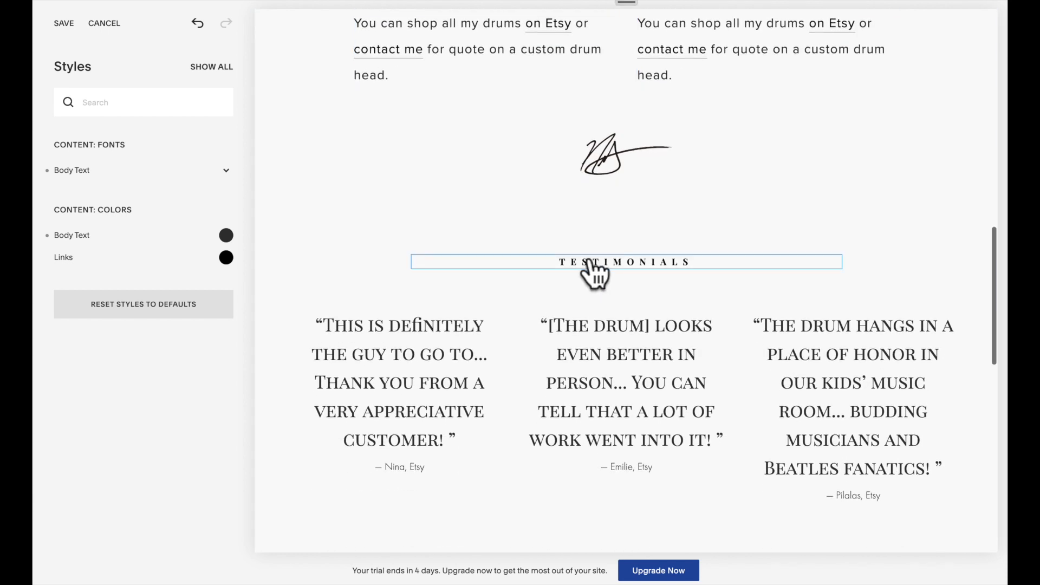
pyautogui.click(591, 260)
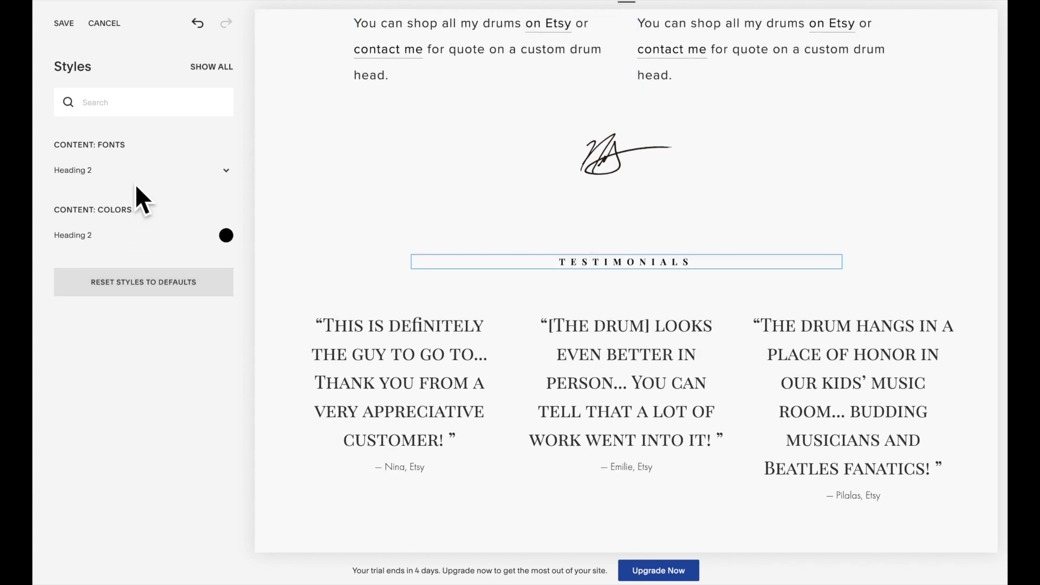
pyautogui.click(141, 170)
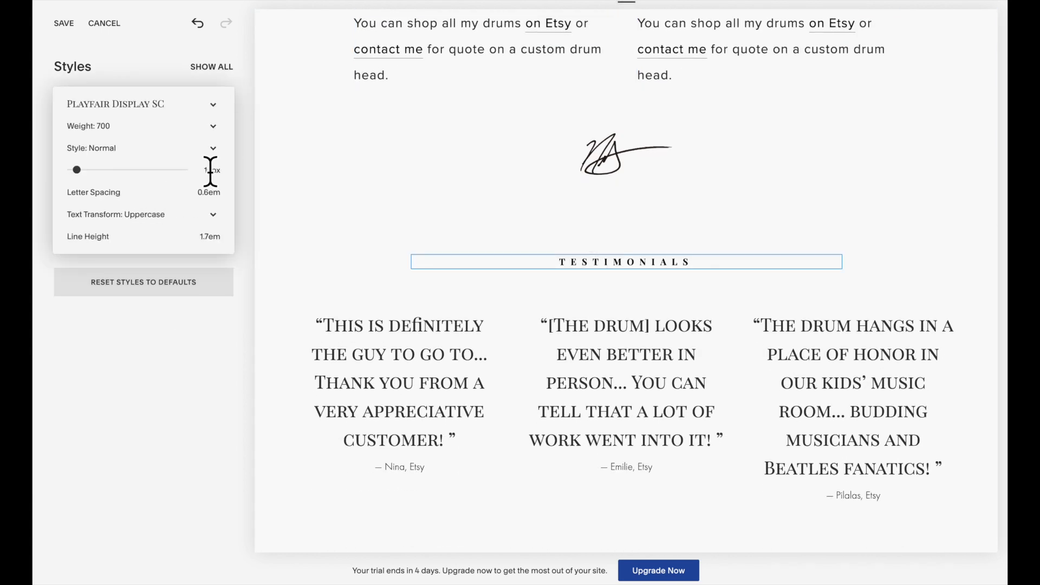
pyautogui.press('BackSpace')
pyautogui.press('BackSpace')
pyautogui.write('29')
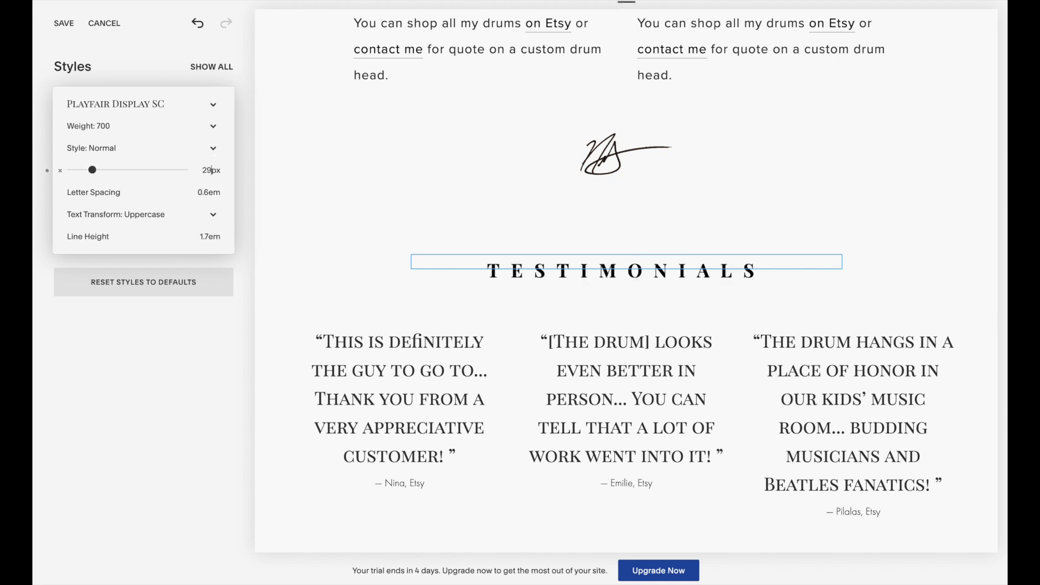
# Step: Change the Heading 2 font to Proxima Nova with 0em letter spacing
pyautogui.click(169, 106)
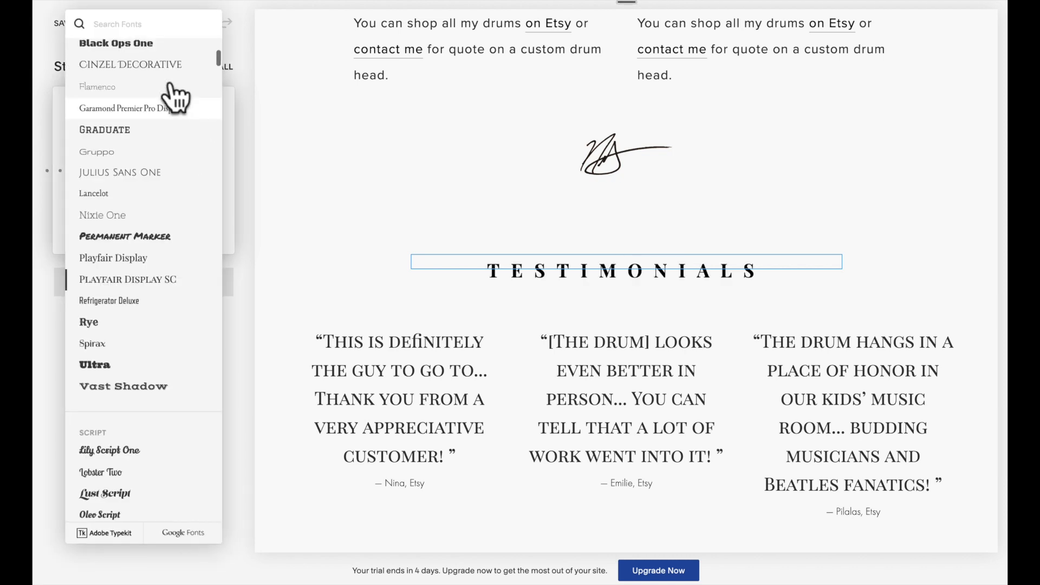
pyautogui.scroll(15, 154, 93)
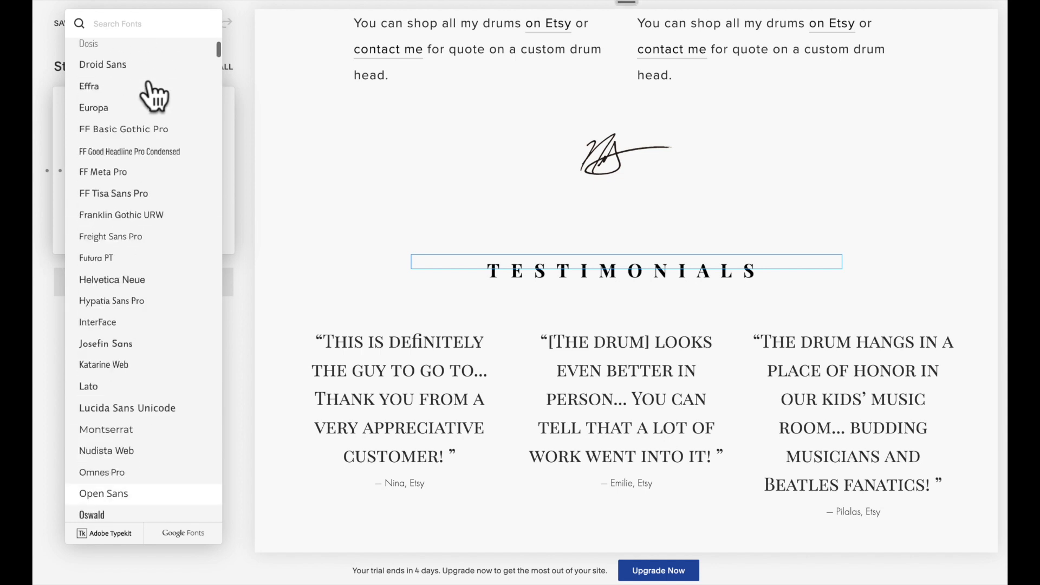
pyautogui.click(136, 177)
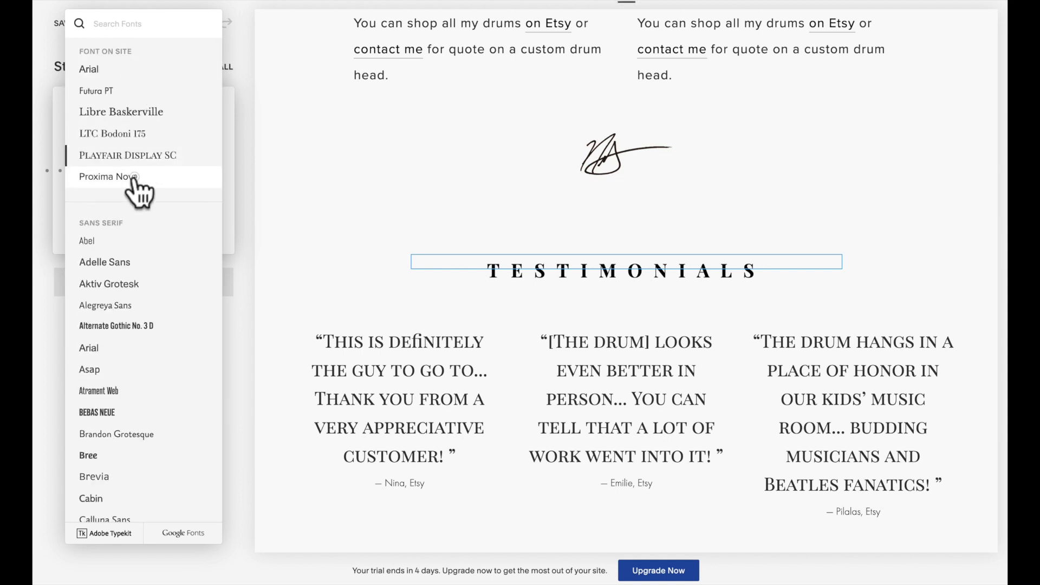
pyautogui.click(229, 183)
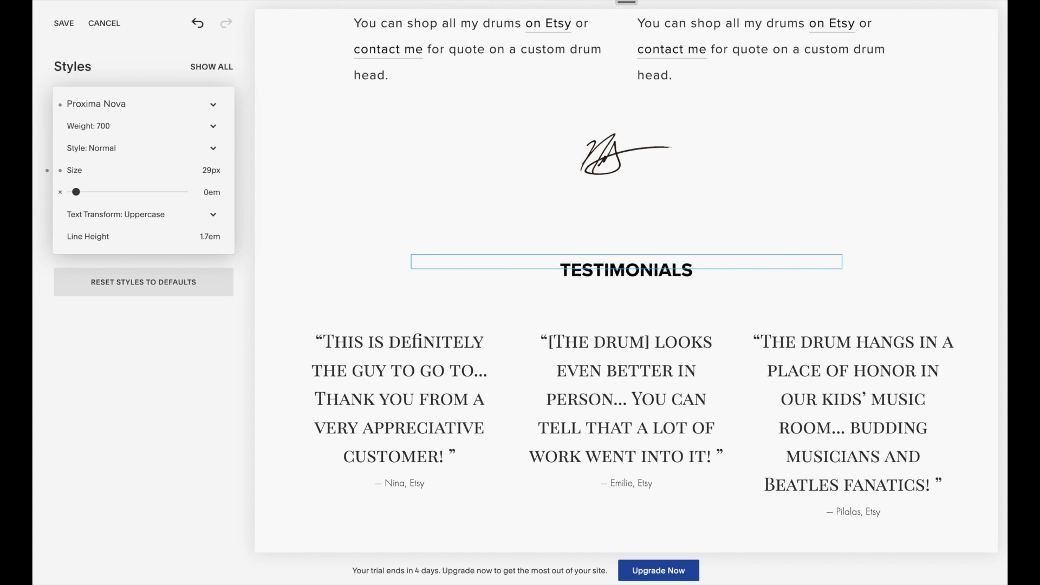
# Step: Set Heading 2's text transform to None and its weight to 500
pyautogui.click(203, 215)
pyautogui.click(180, 203)
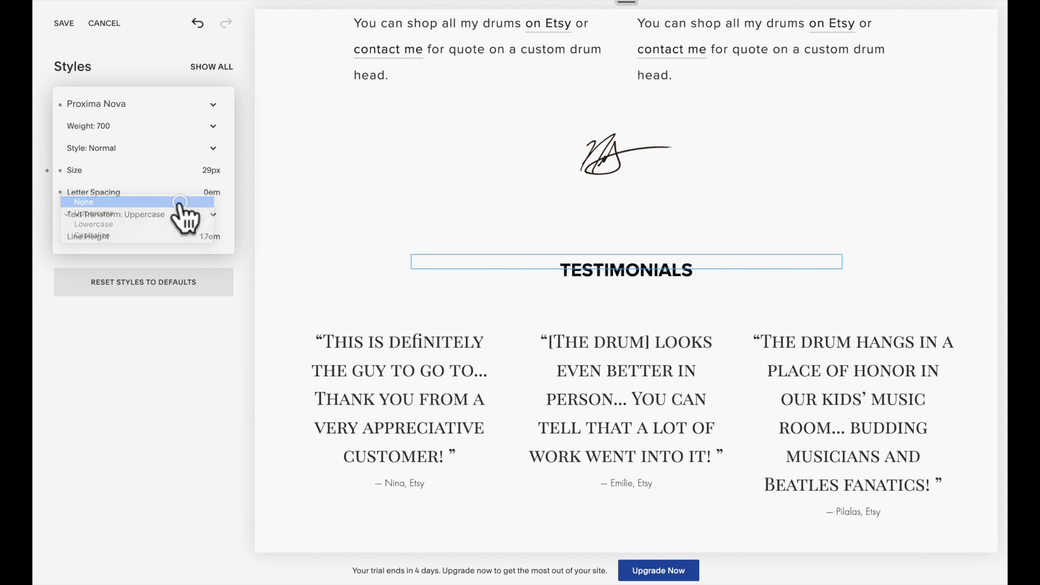
pyautogui.click(187, 125)
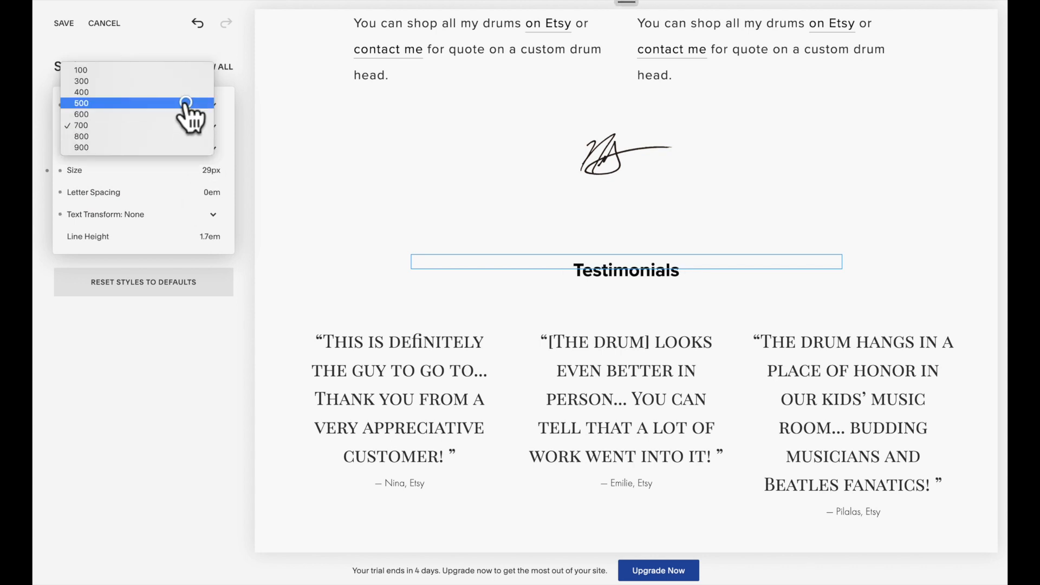
pyautogui.click(186, 103)
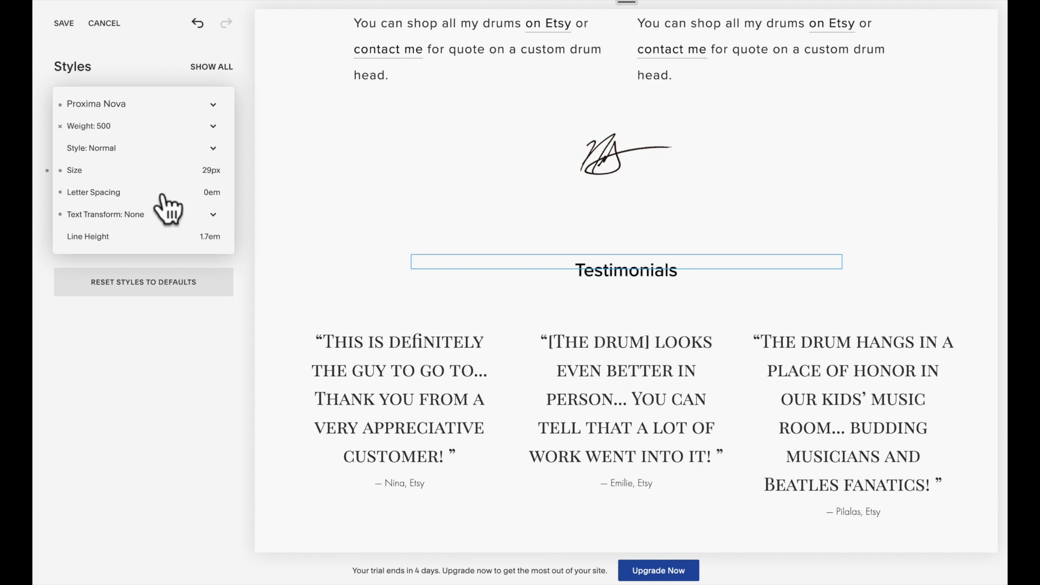
pyautogui.click(136, 356)
# Step: Change the quote font of the testimonial quote blocks to Proxima Nova
pyautogui.click(400, 362)
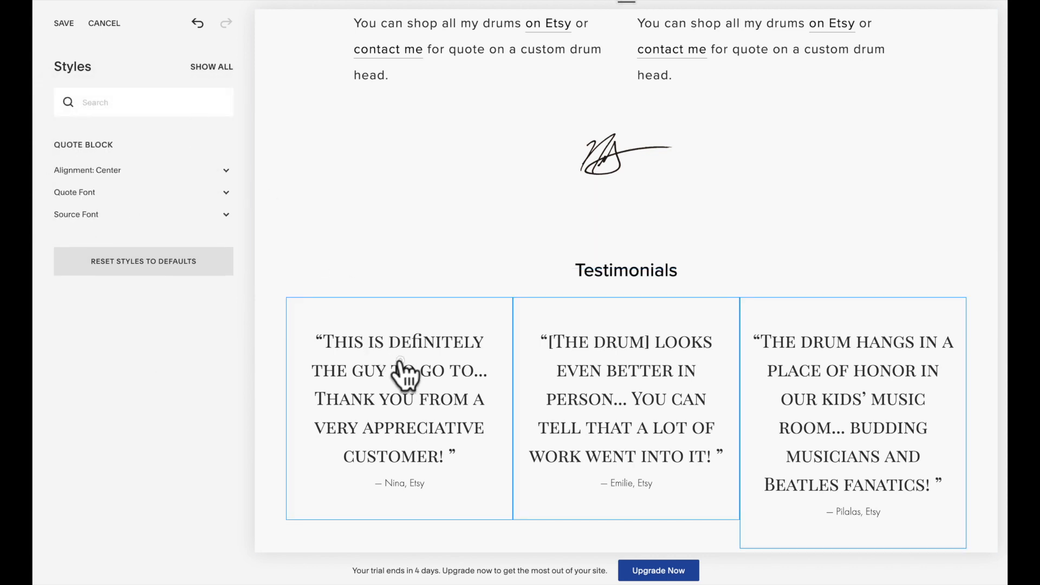
pyautogui.click(185, 192)
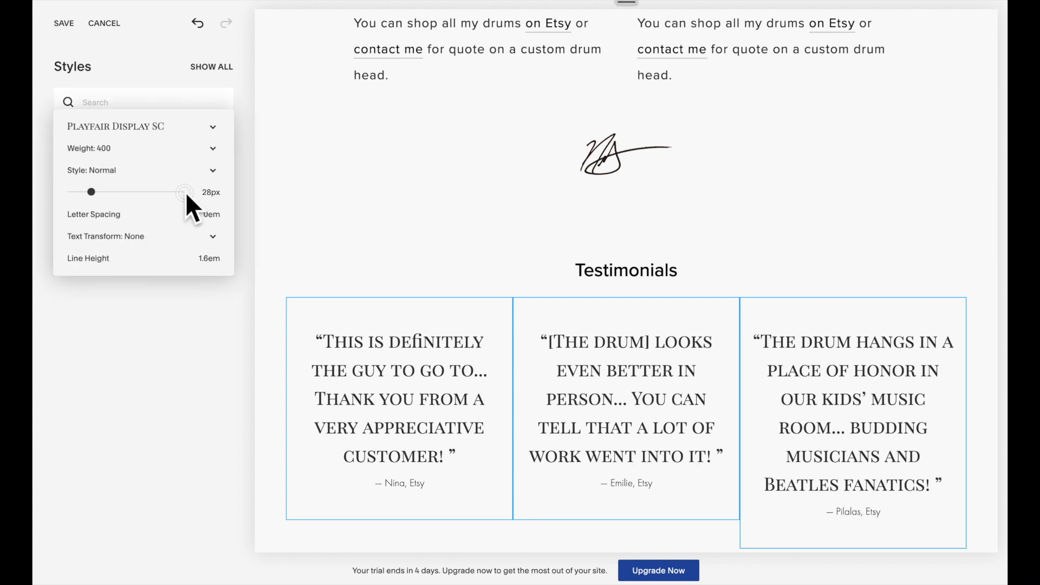
pyautogui.click(185, 134)
pyautogui.click(122, 184)
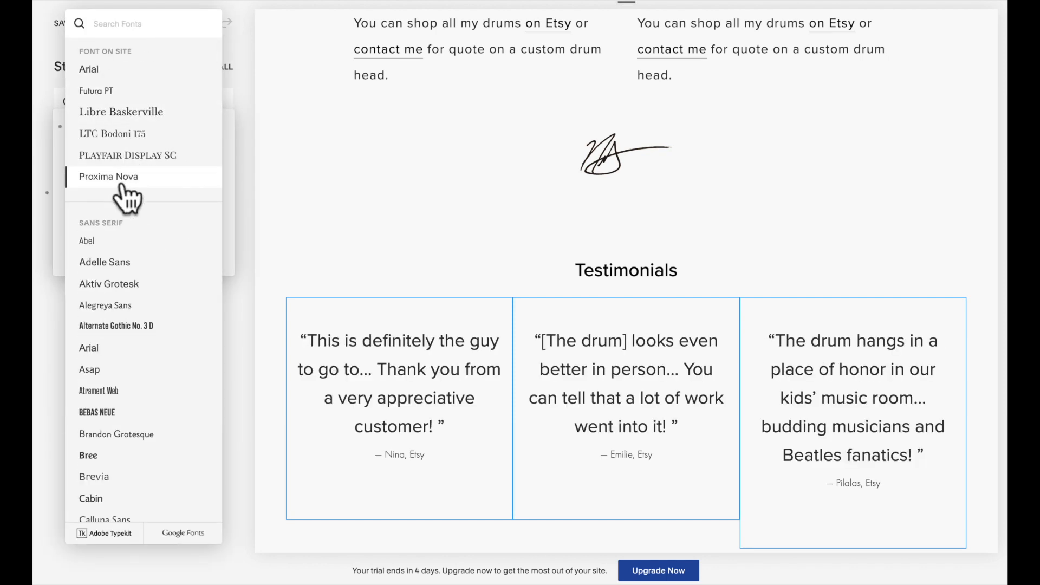
pyautogui.click(228, 186)
# Step: Set the size of the testimonials' quote font to 24px
pyautogui.click(213, 193)
pyautogui.press('Down')
pyautogui.press('Down')
pyautogui.press('Down')
pyautogui.press('Down')
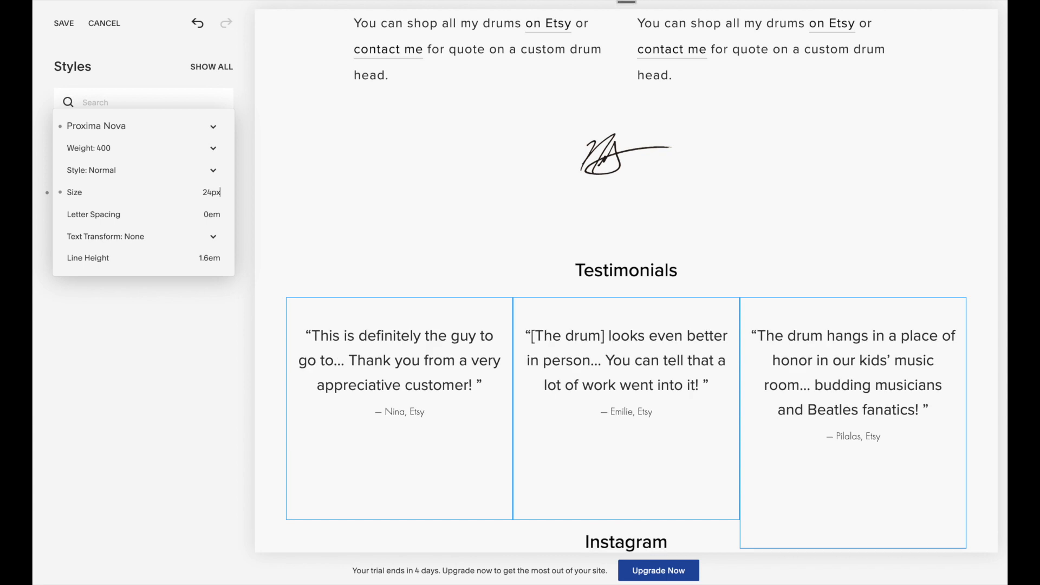
pyautogui.click(147, 336)
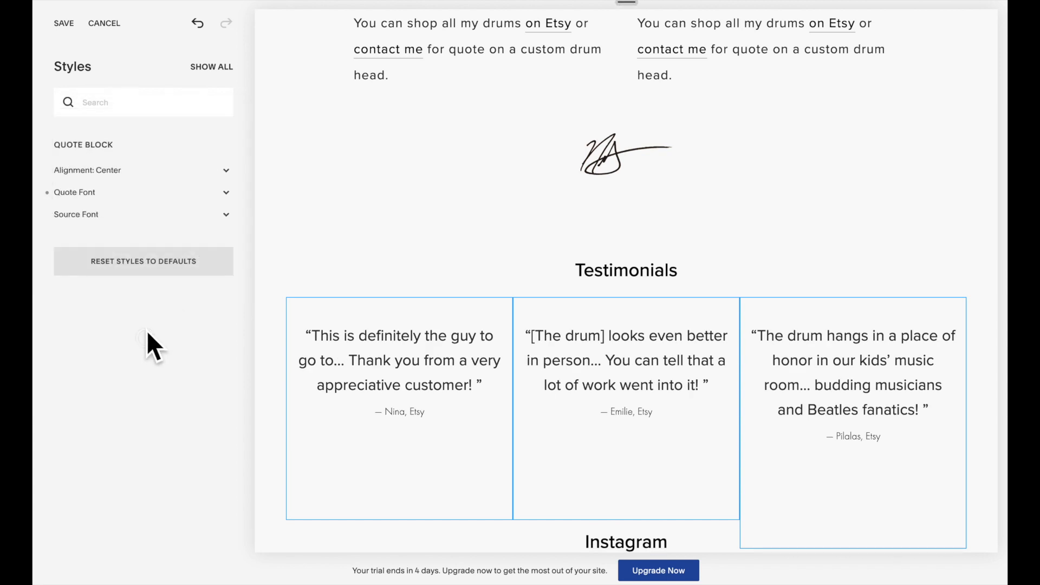
# Step: Set the source font of the testimonial quotes to Proxima Nova with weight 400
pyautogui.click(107, 213)
pyautogui.click(143, 152)
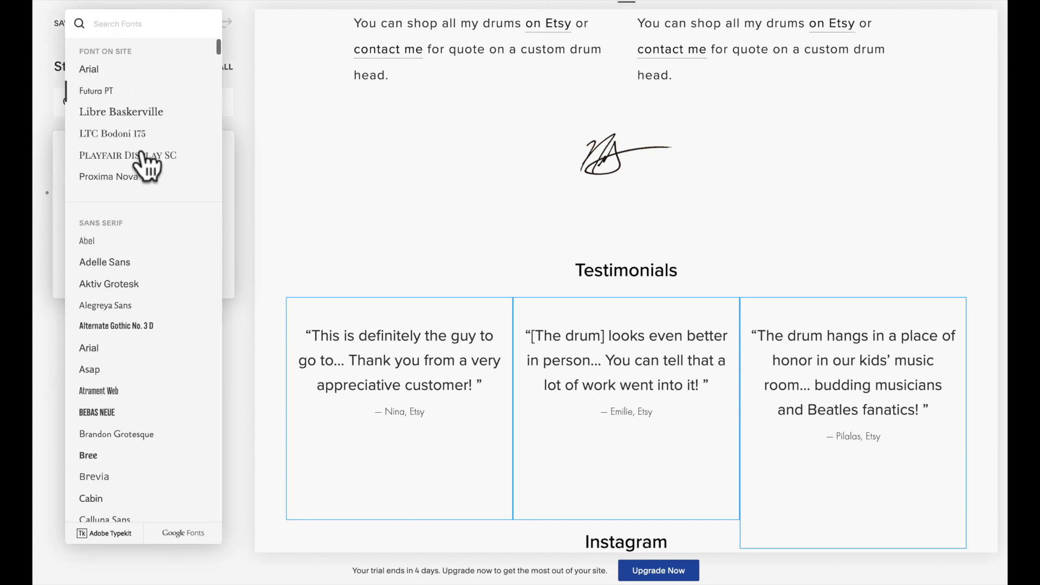
pyautogui.click(106, 179)
pyautogui.click(230, 201)
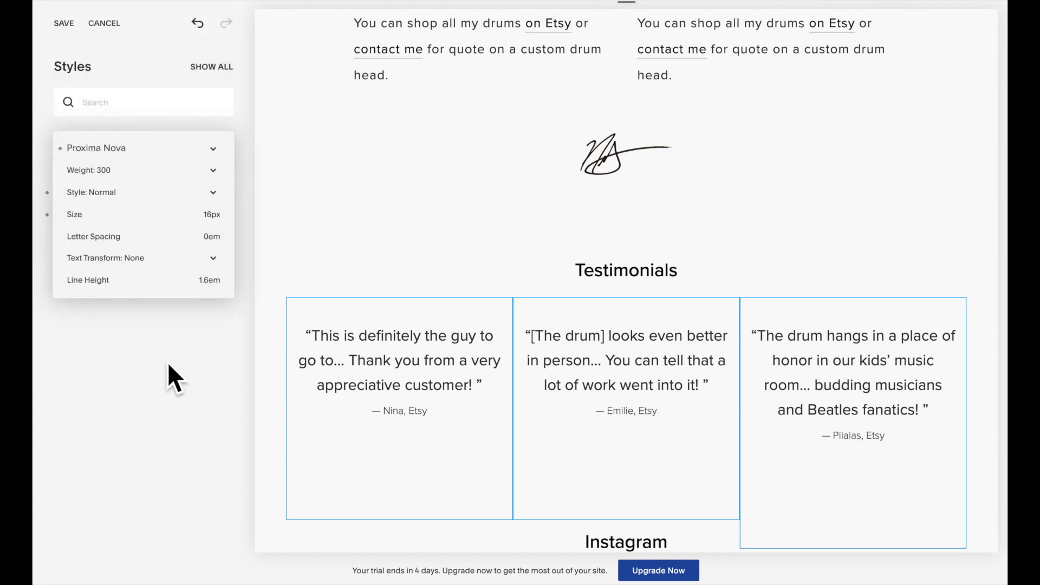
pyautogui.click(155, 171)
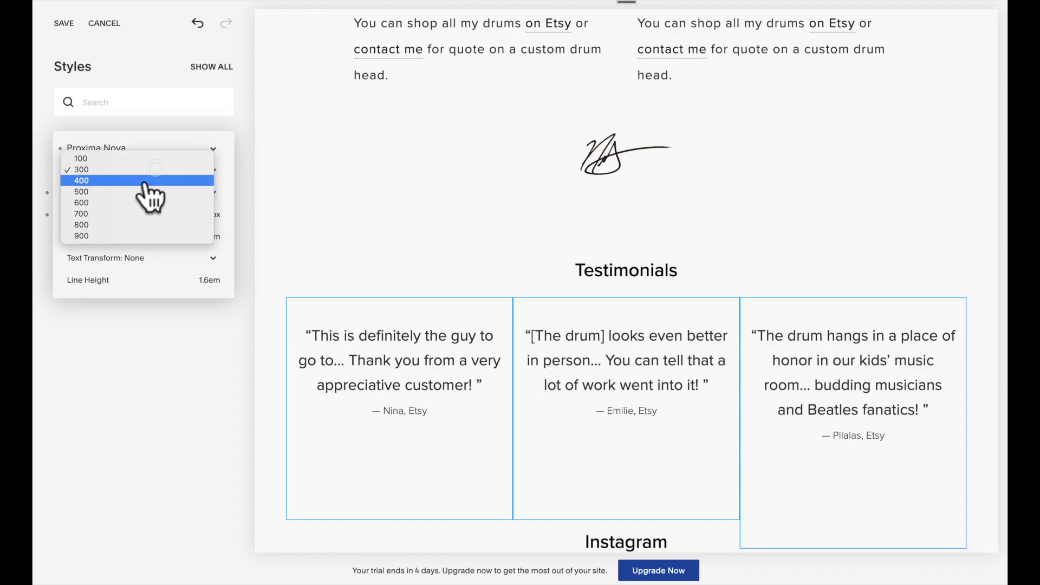
pyautogui.click(146, 182)
pyautogui.click(165, 379)
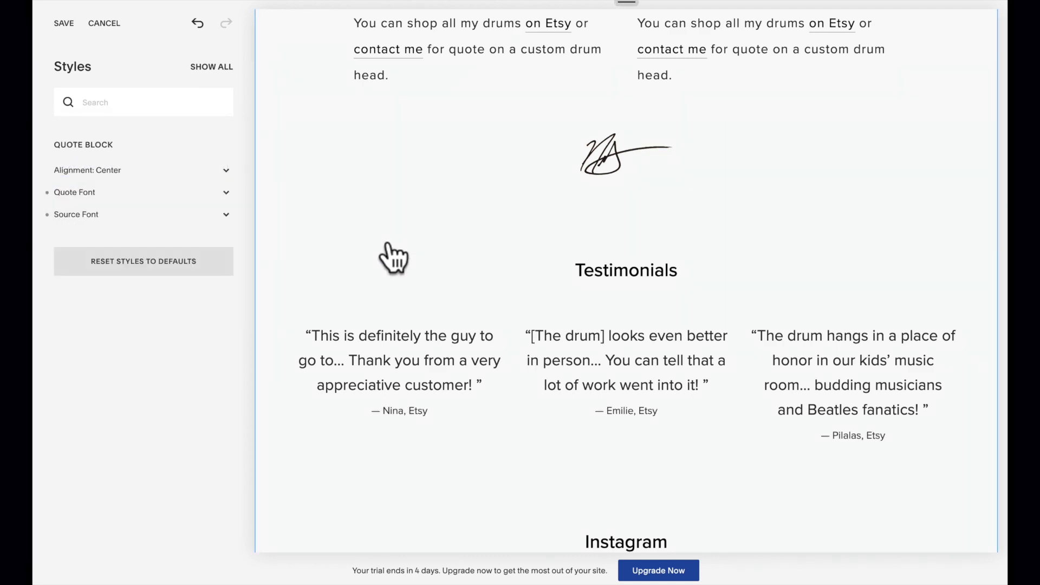
# Step: Change the font of the large Instagram button to Proxima Nova and save the style changes
pyautogui.scroll(-10, 385, 260)
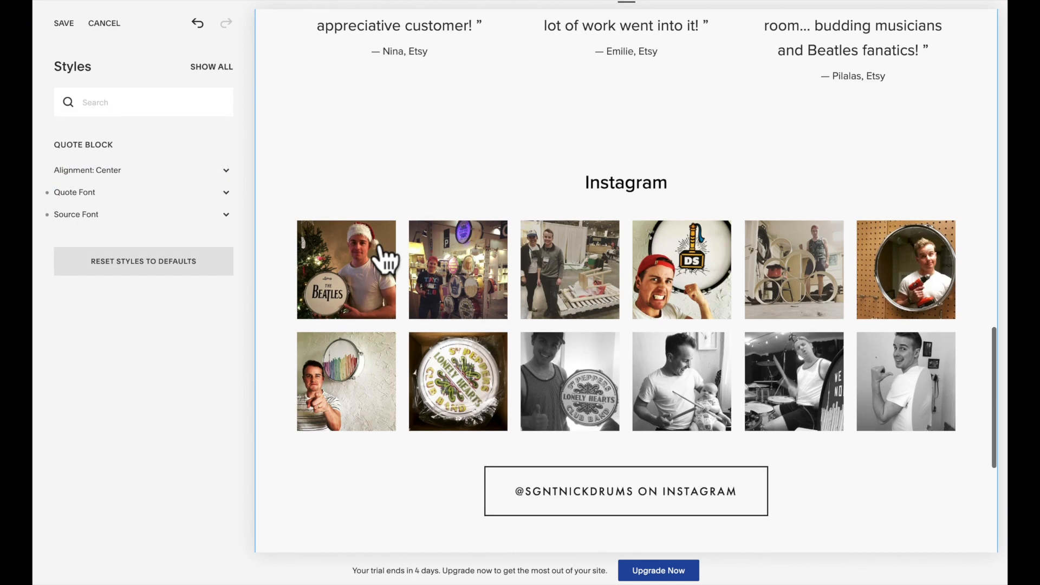
pyautogui.click(567, 269)
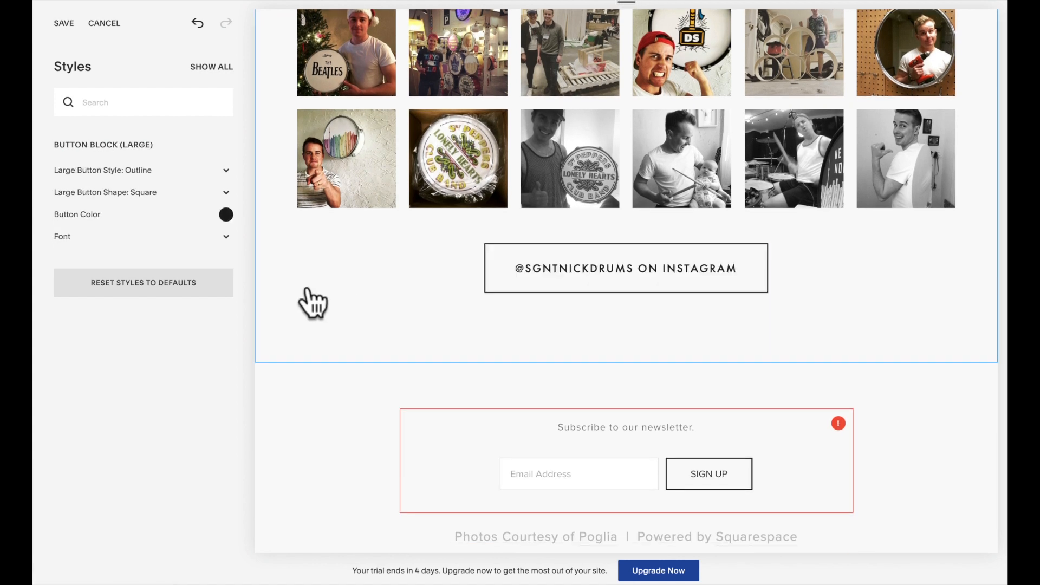
pyautogui.click(156, 237)
pyautogui.click(157, 183)
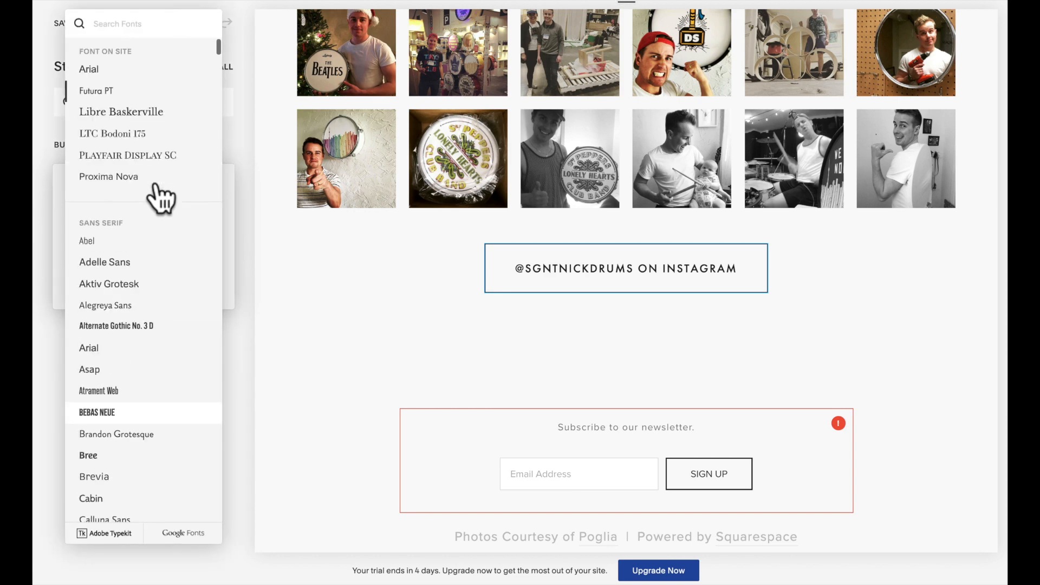
pyautogui.click(229, 198)
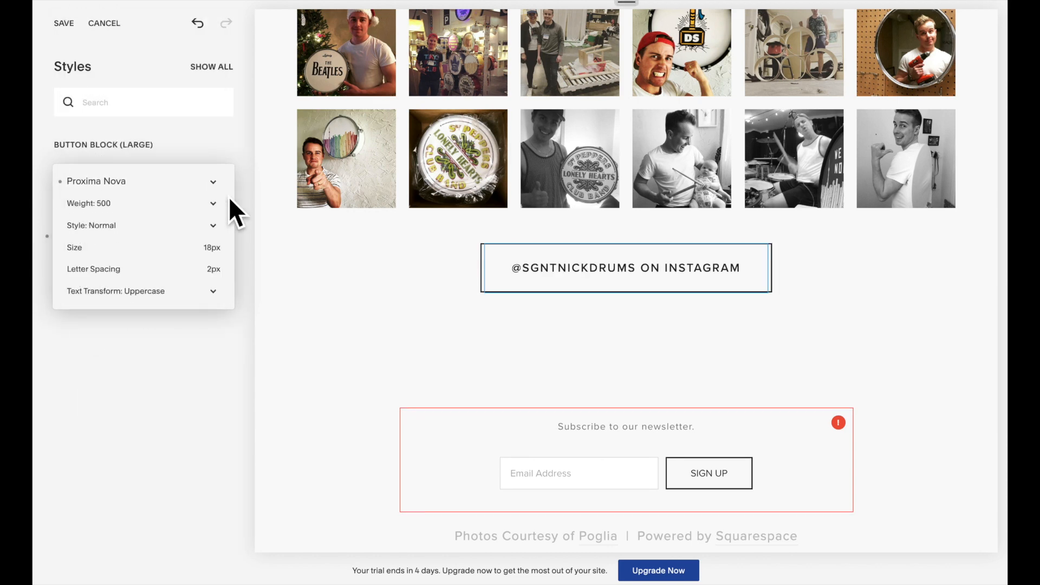
pyautogui.click(64, 24)
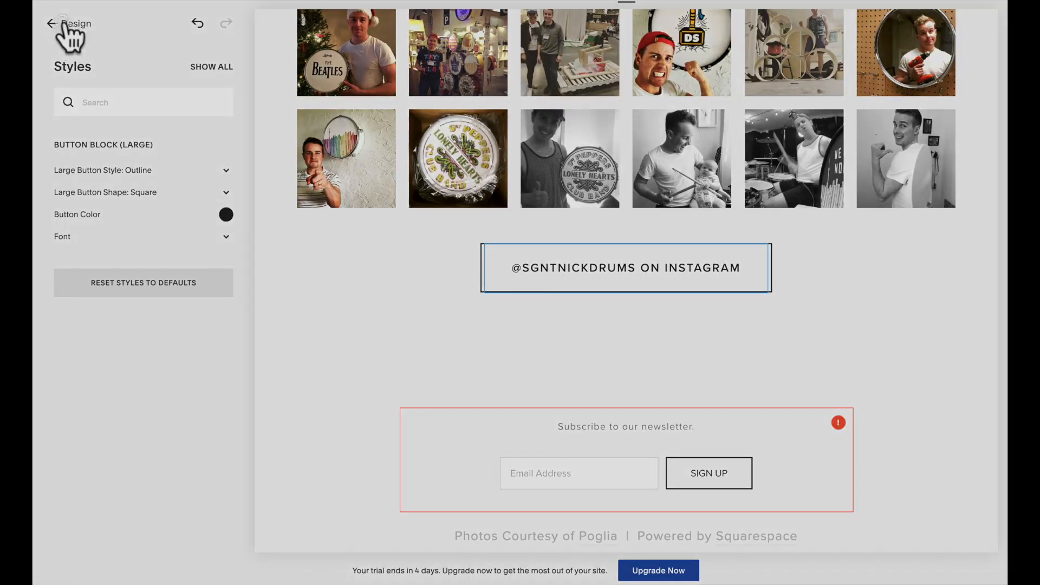
pyautogui.click(64, 24)
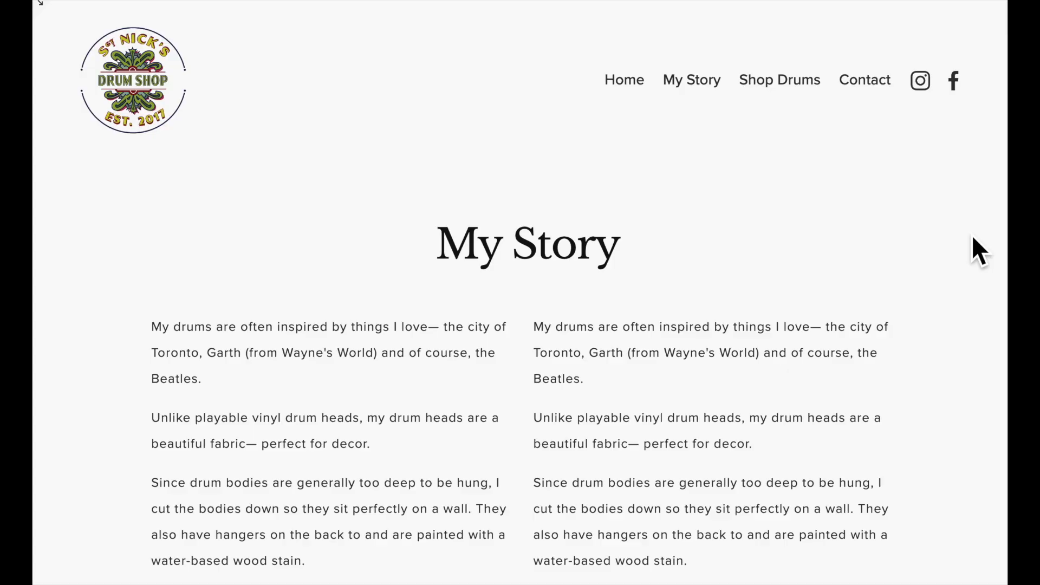
# Step: Review the restyled My Story page from heading to footer in the full-width preview
pyautogui.scroll(-9, 973, 238)
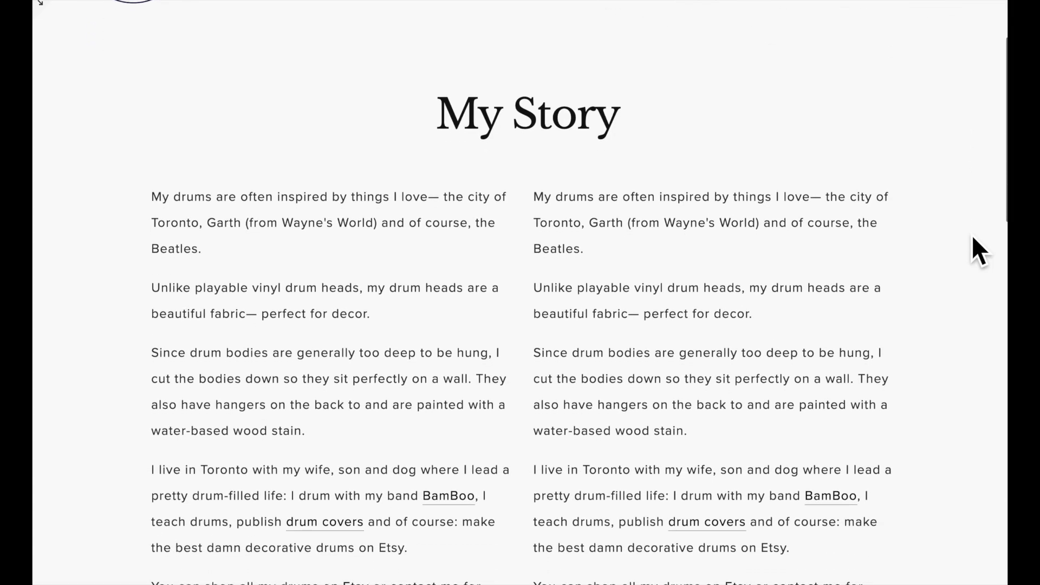
pyautogui.scroll(-9, 972, 237)
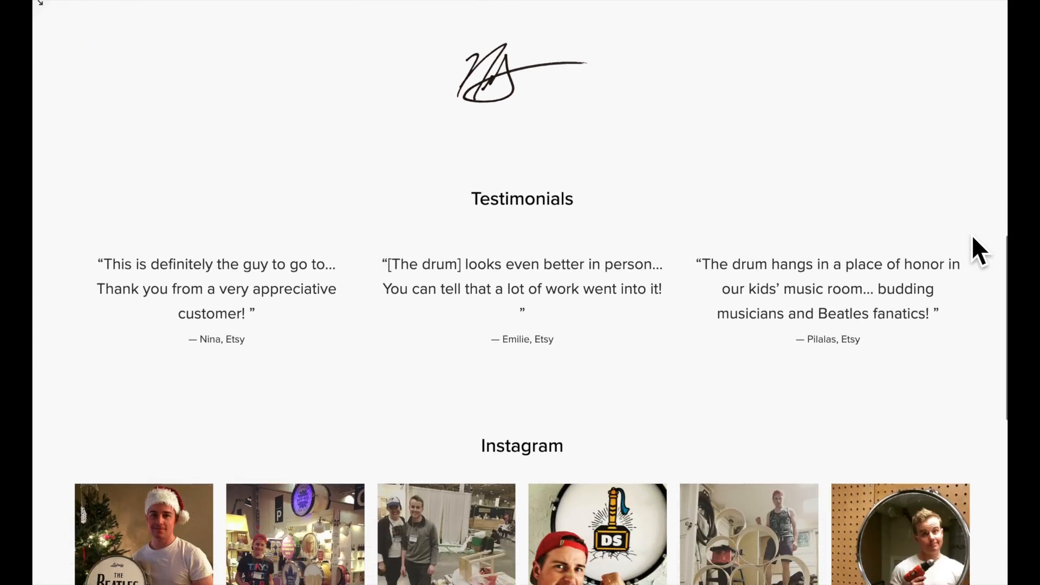
pyautogui.scroll(-5, 971, 235)
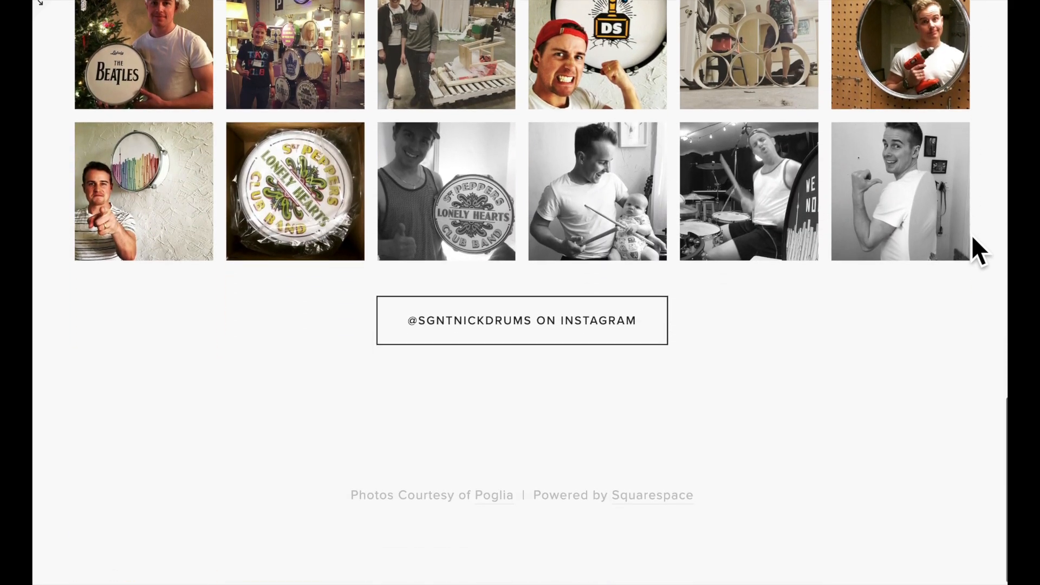
pyautogui.scroll(3, 972, 235)
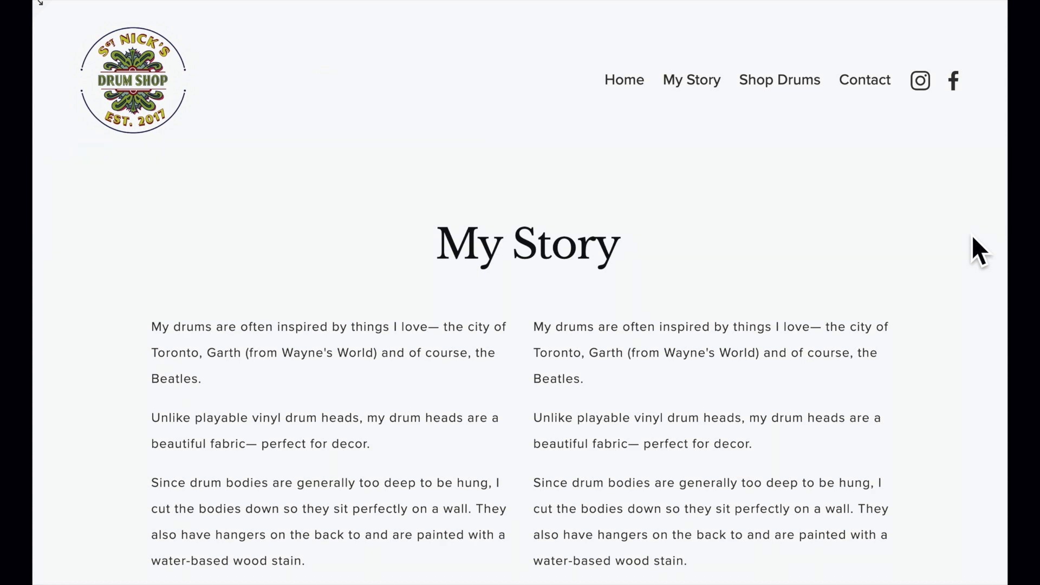
# Step: Return to the site styles and set the padding of the header's upper section to 15px
pyautogui.click(40, 5)
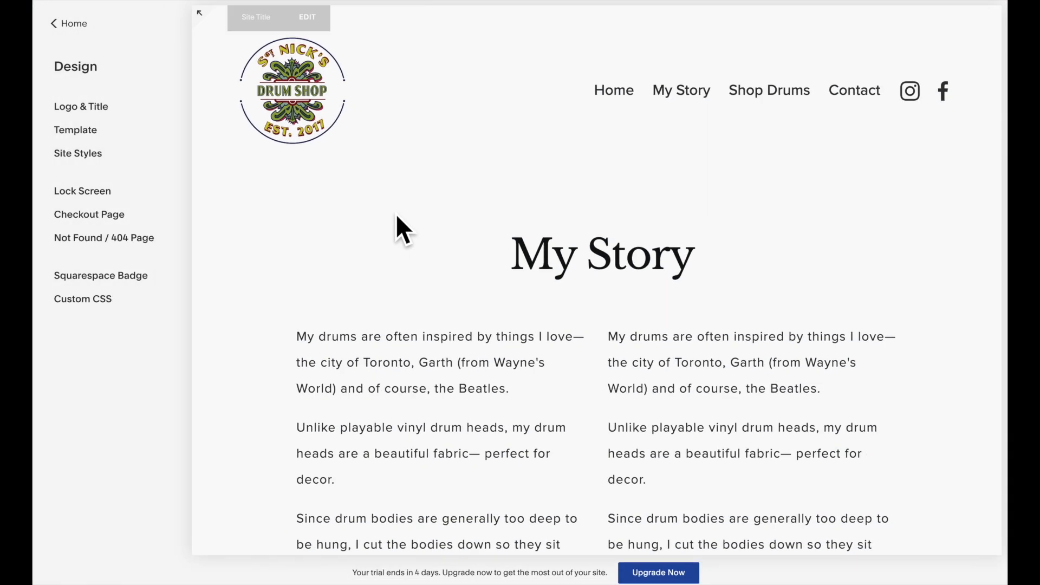
pyautogui.click(83, 157)
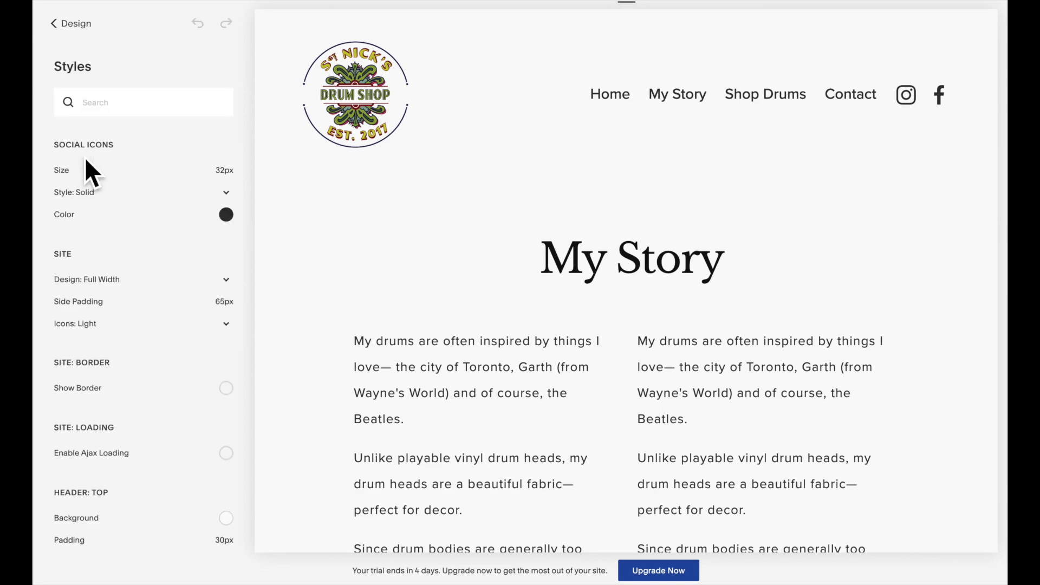
pyautogui.scroll(-3, 162, 296)
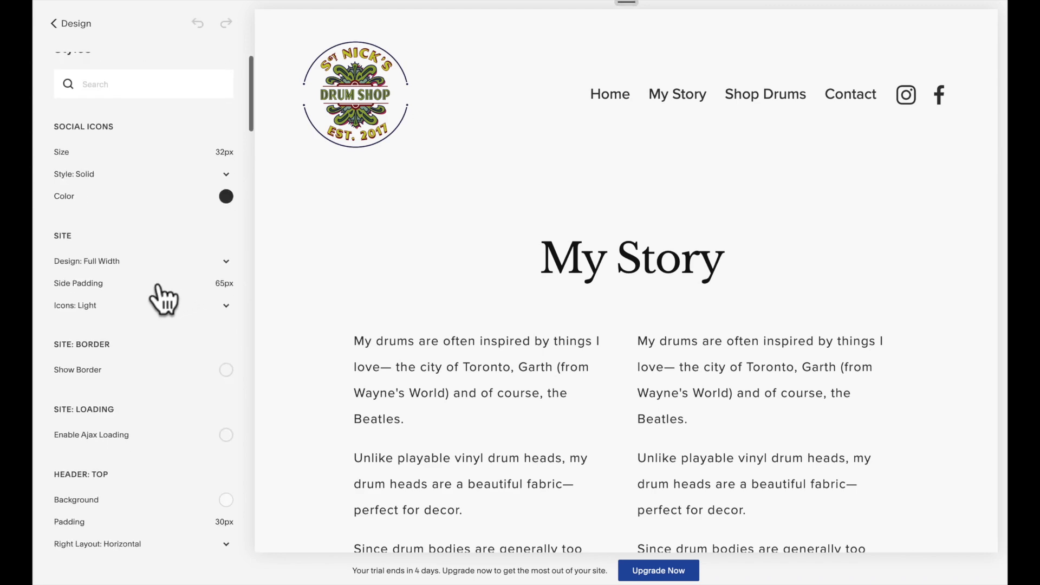
pyautogui.moveTo(222, 378)
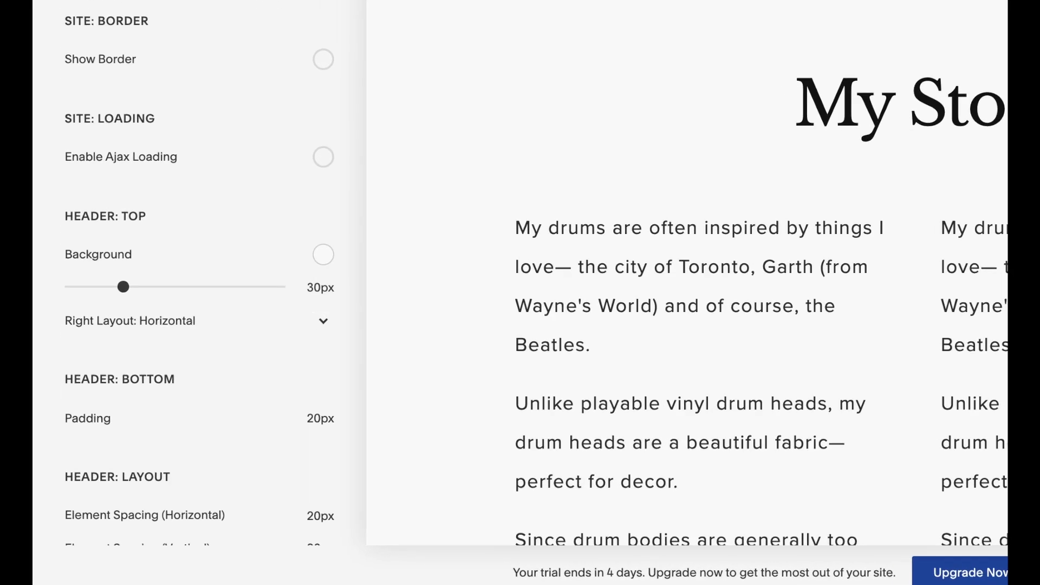
pyautogui.press('BackSpace')
pyautogui.press('BackSpace')
pyautogui.write('15')
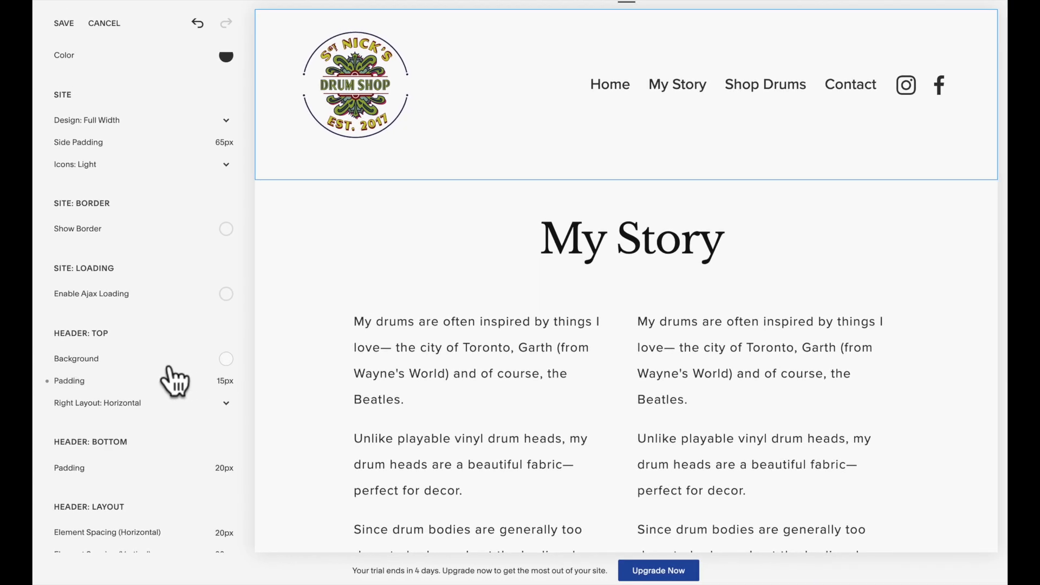
# Step: Set the main area's content section padding to 30px
pyautogui.scroll(-12, 142, 372)
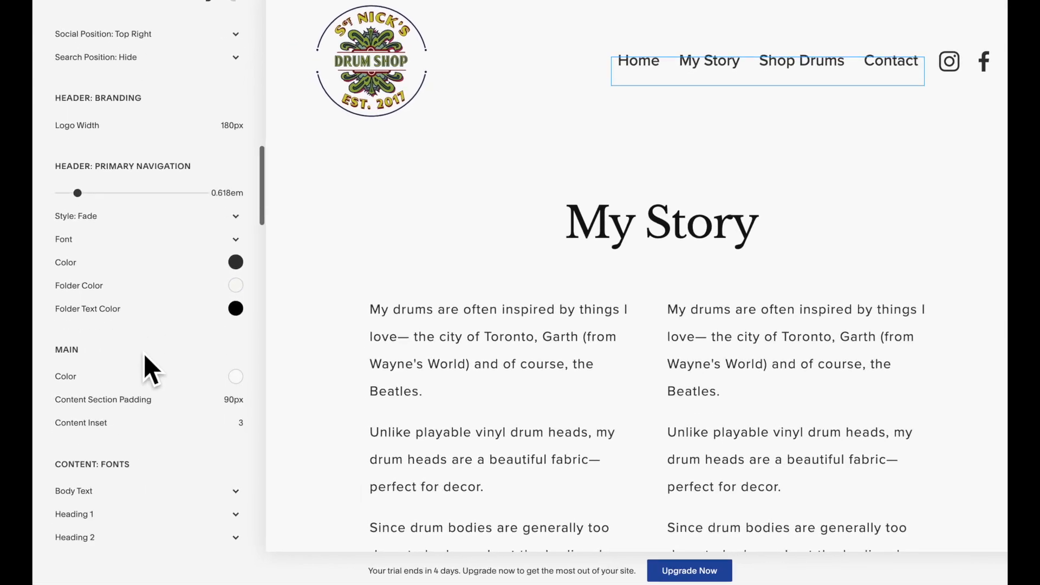
pyautogui.scroll(-3, 144, 353)
pyautogui.moveTo(235, 297)
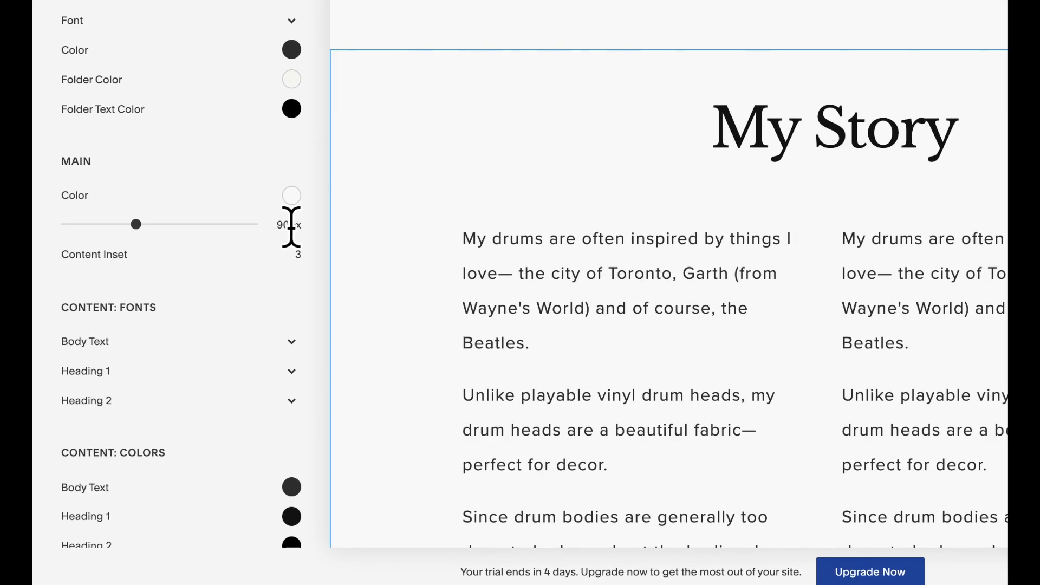
pyautogui.press('BackSpace')
pyautogui.write('3')
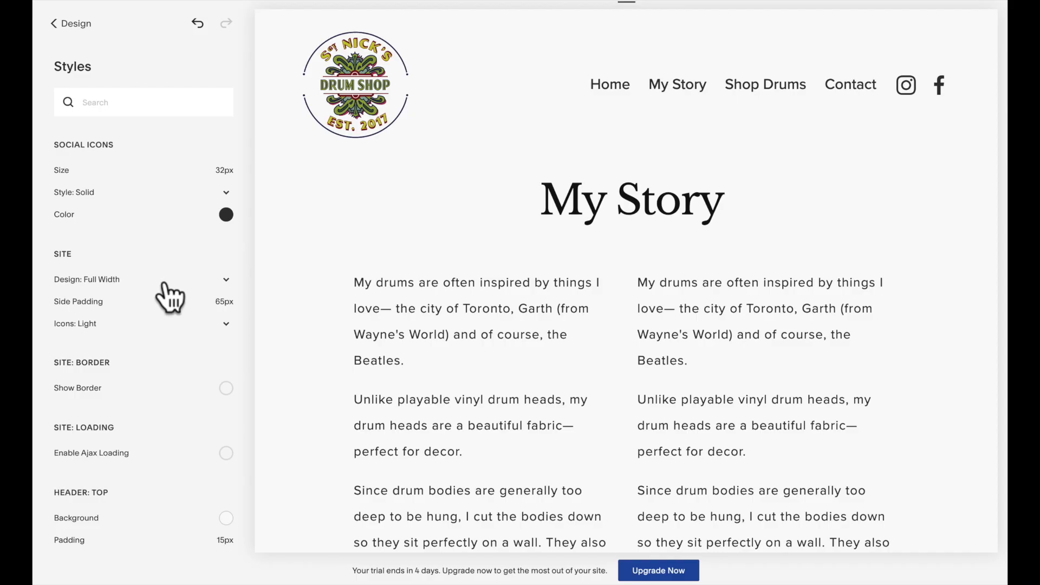
# Step: Change the site design to Constrained Width and set its width to 1400px
pyautogui.click(163, 281)
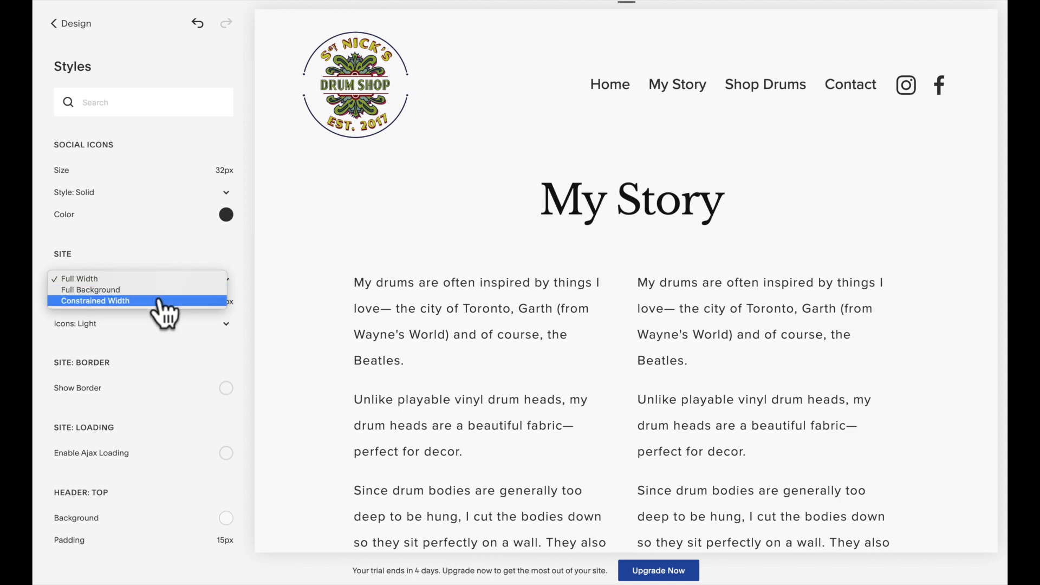
pyautogui.click(160, 301)
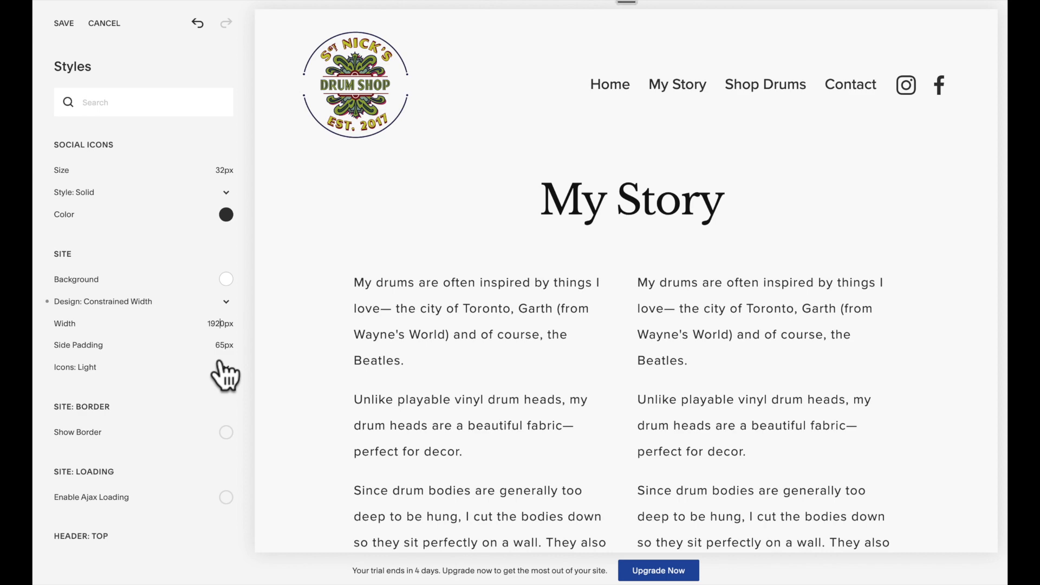
pyautogui.doubleClick(220, 323)
pyautogui.write('1400')
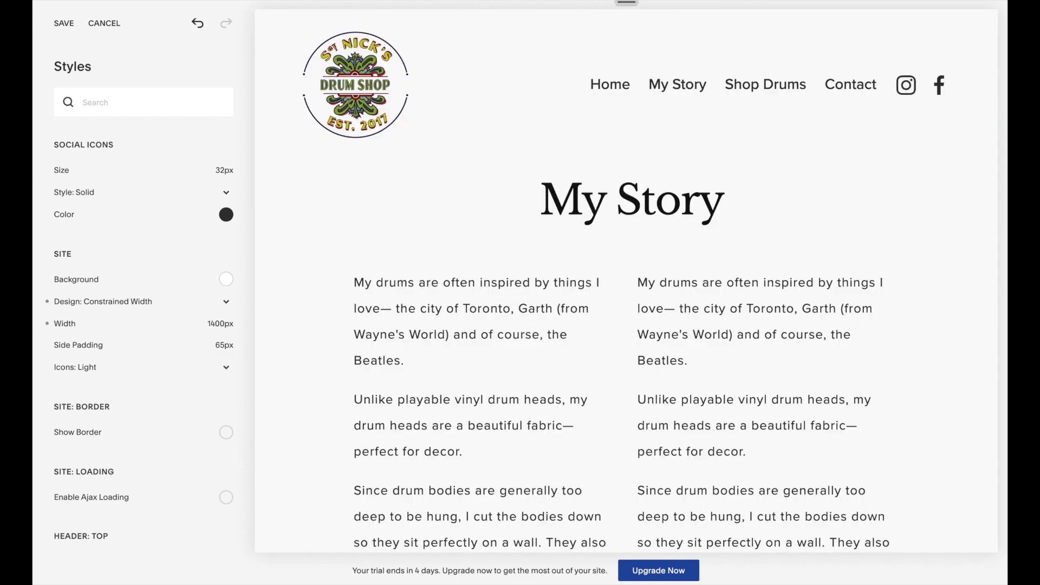
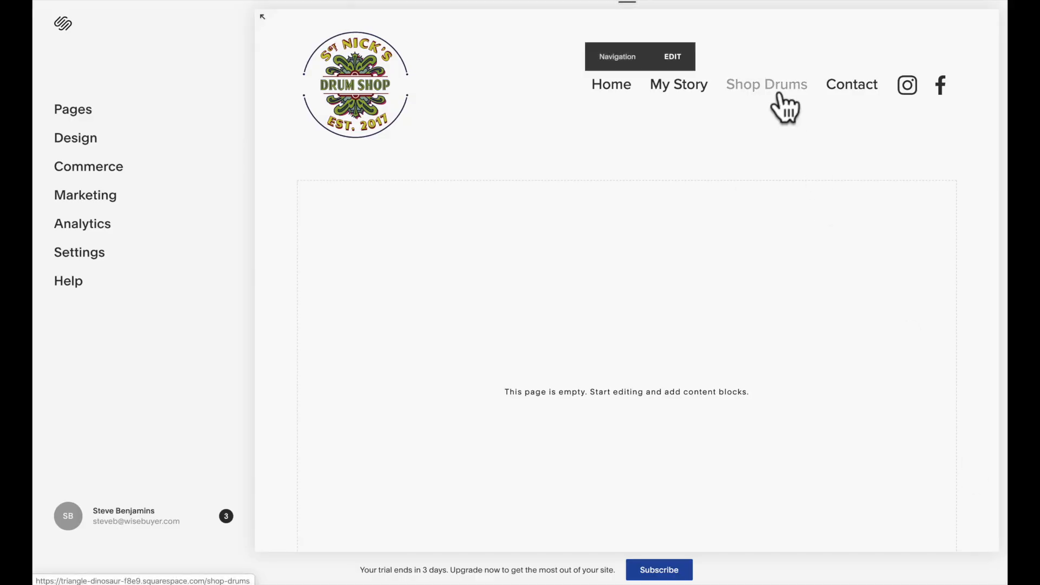
# Step: Open the Shop Drums page's content for editing and add a text block
pyautogui.click(780, 89)
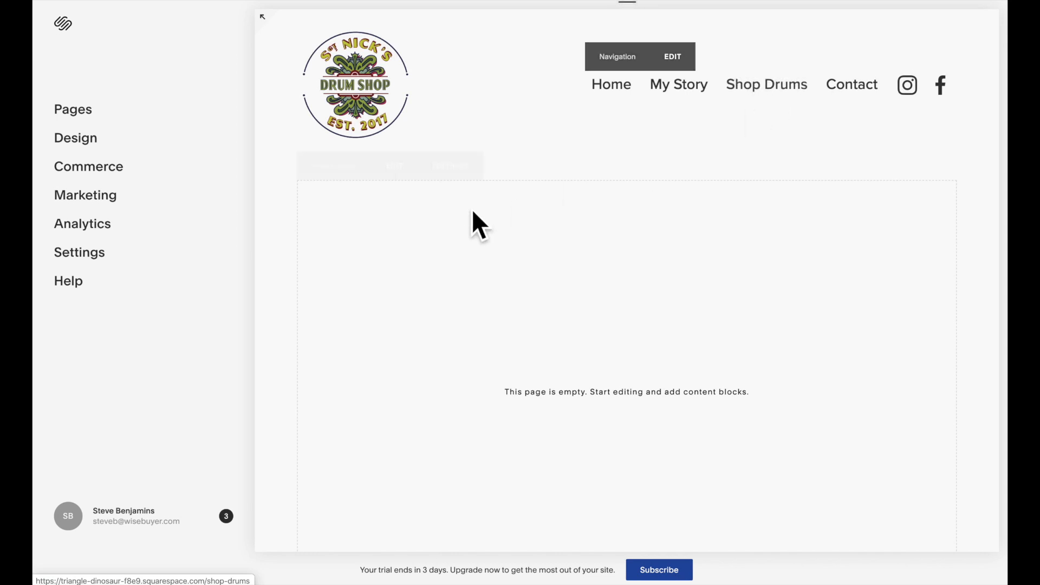
pyautogui.click(385, 166)
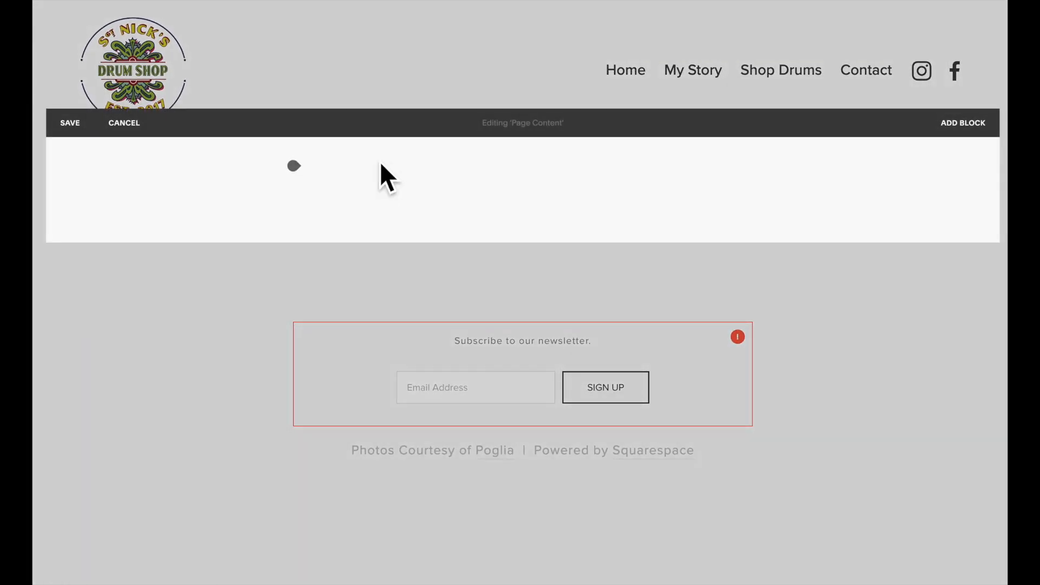
pyautogui.click(293, 165)
pyautogui.click(330, 68)
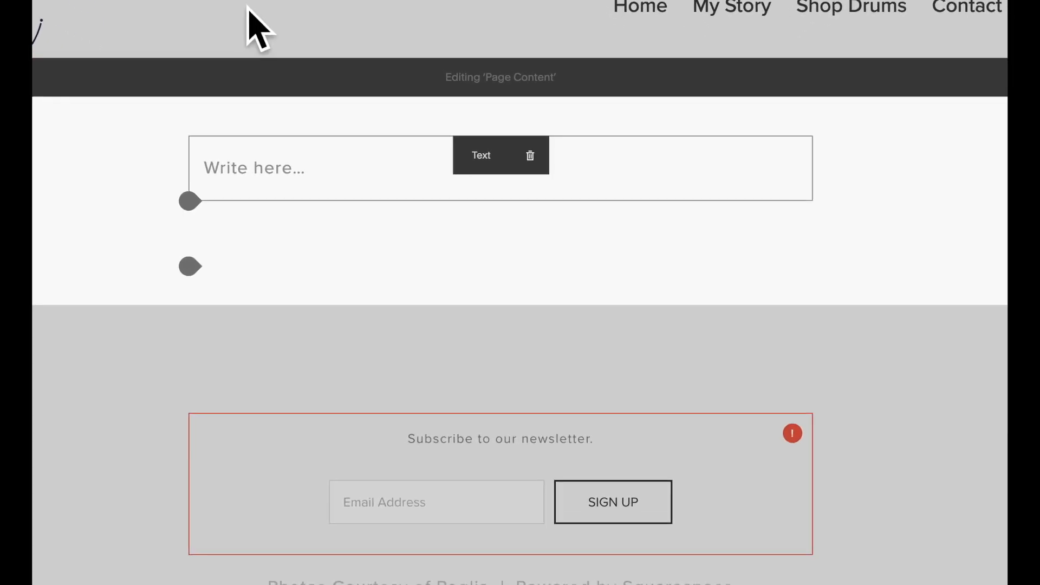
# Step: Write "Shop Drums" as a Heading 1 with the line "We love making custom drums too! Get in touch »" below it
pyautogui.click(348, 176)
pyautogui.click(506, 117)
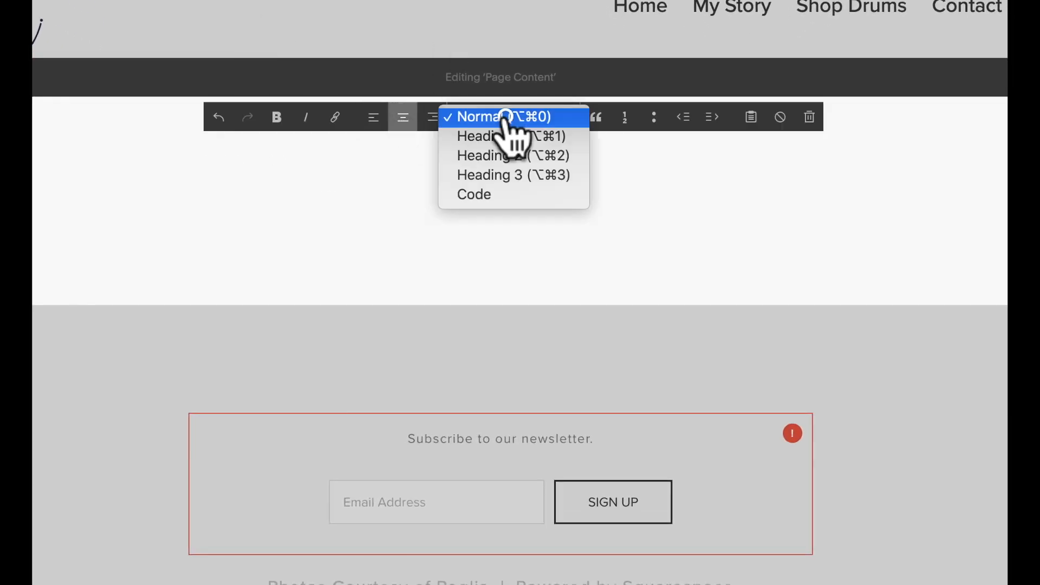
pyautogui.click(501, 134)
pyautogui.press('Return')
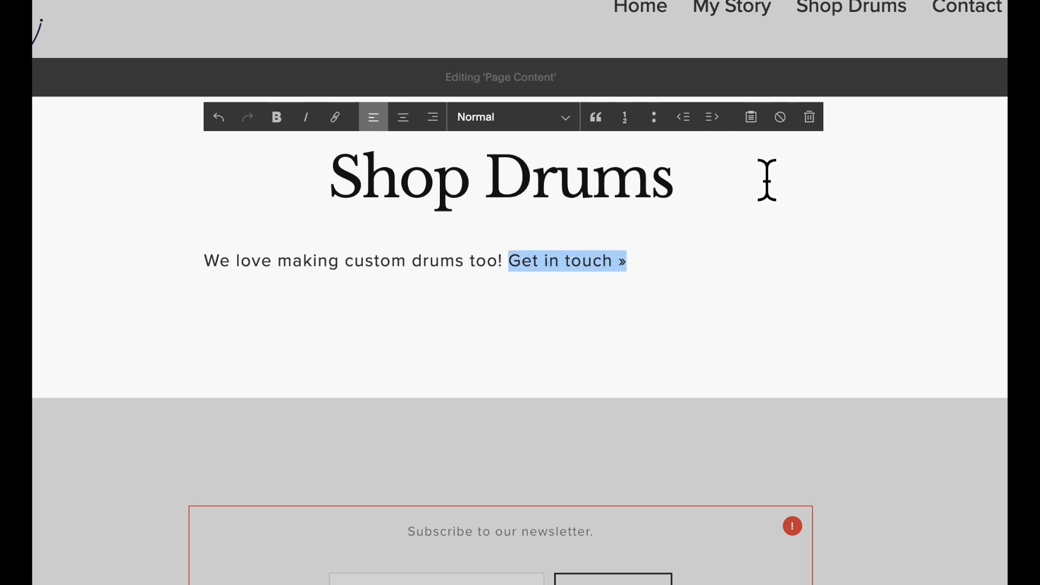
# Step: Link the words "Get in touch »" to the site's Contact page
pyautogui.click(336, 125)
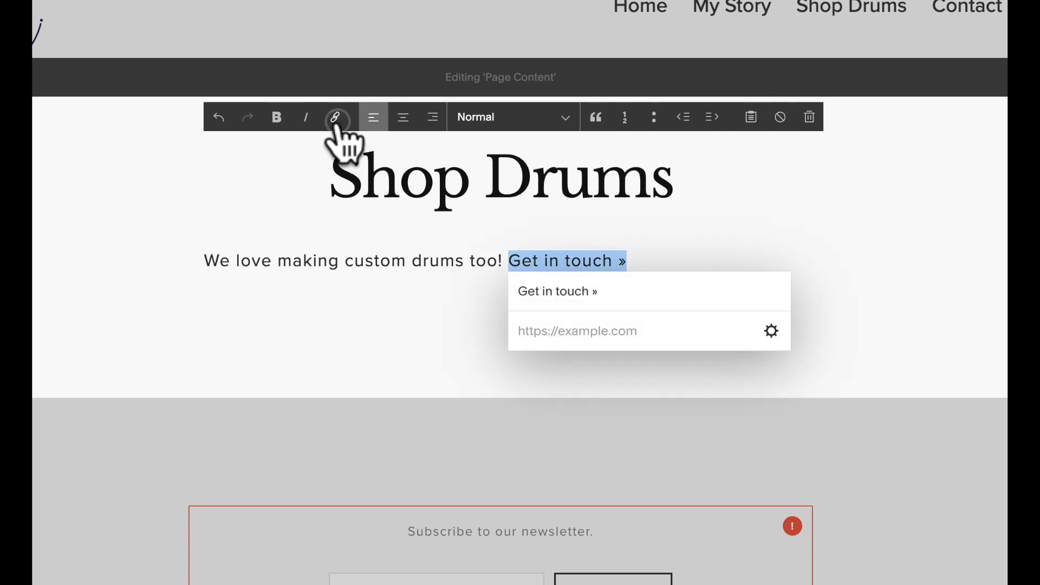
pyautogui.click(772, 332)
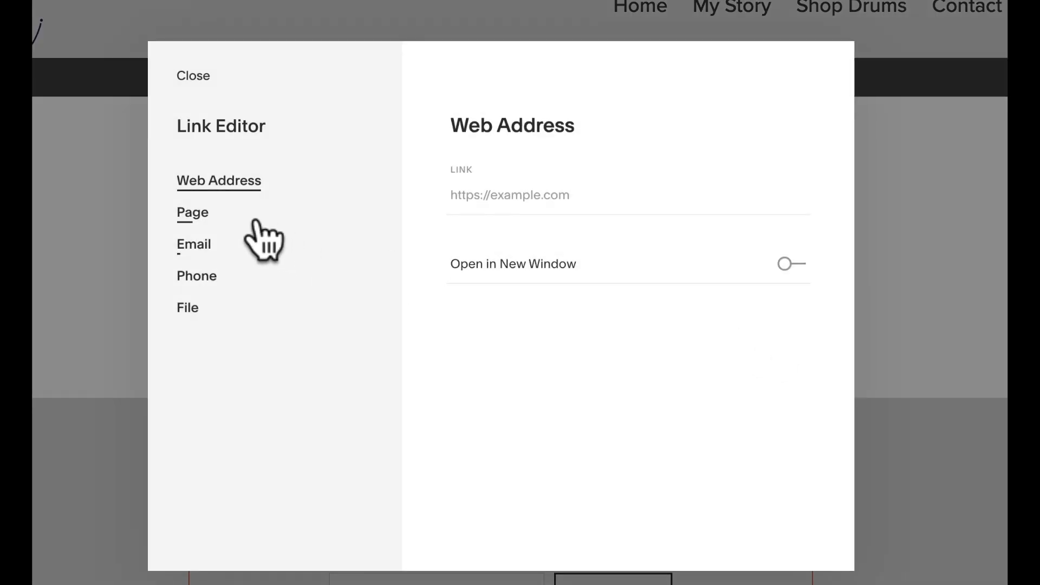
pyautogui.click(194, 212)
pyautogui.click(516, 202)
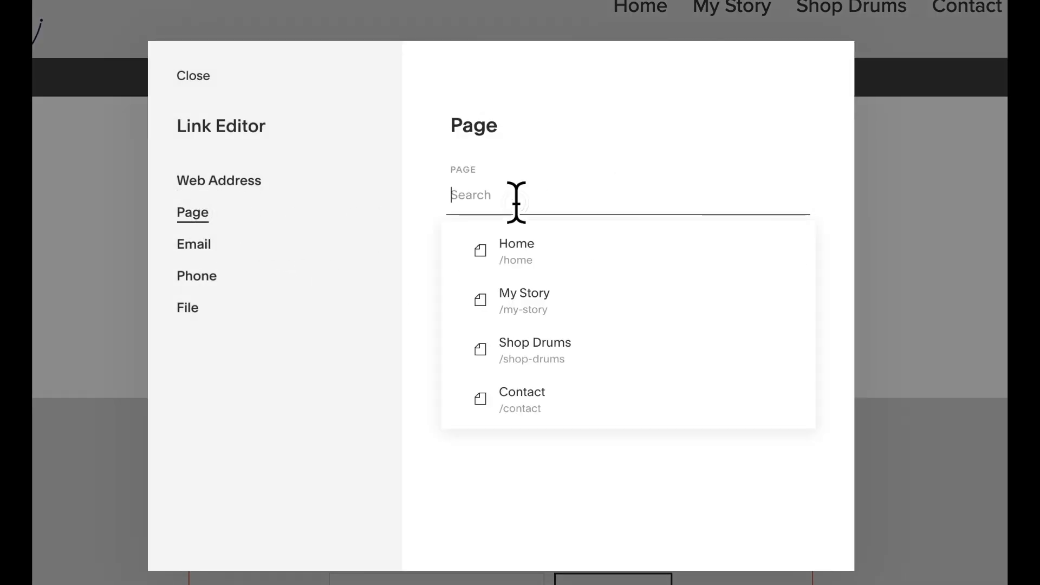
pyautogui.click(513, 396)
pyautogui.click(242, 78)
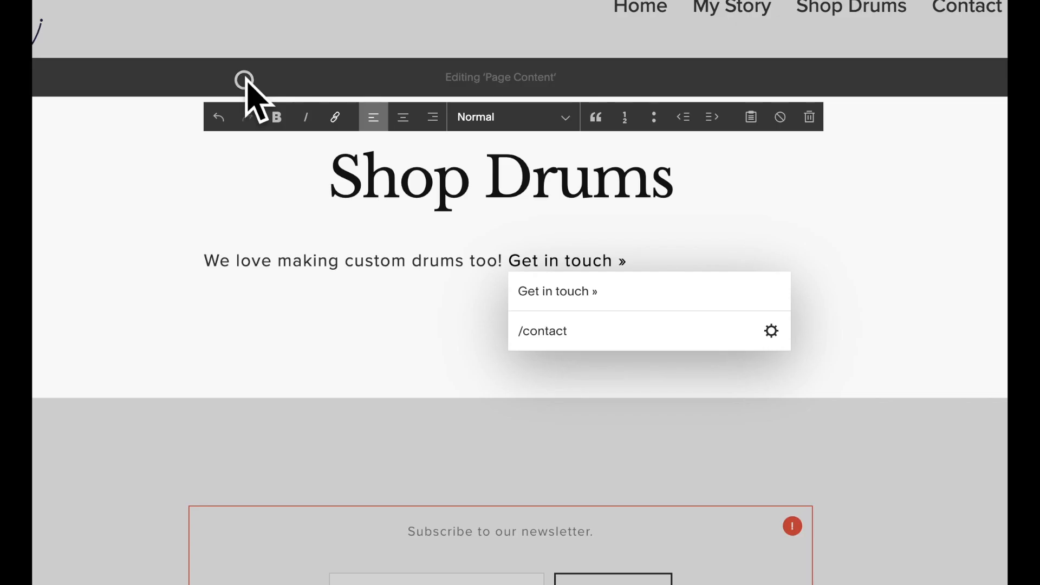
# Step: Center the custom drums line and format it as Heading 2
pyautogui.click(376, 247)
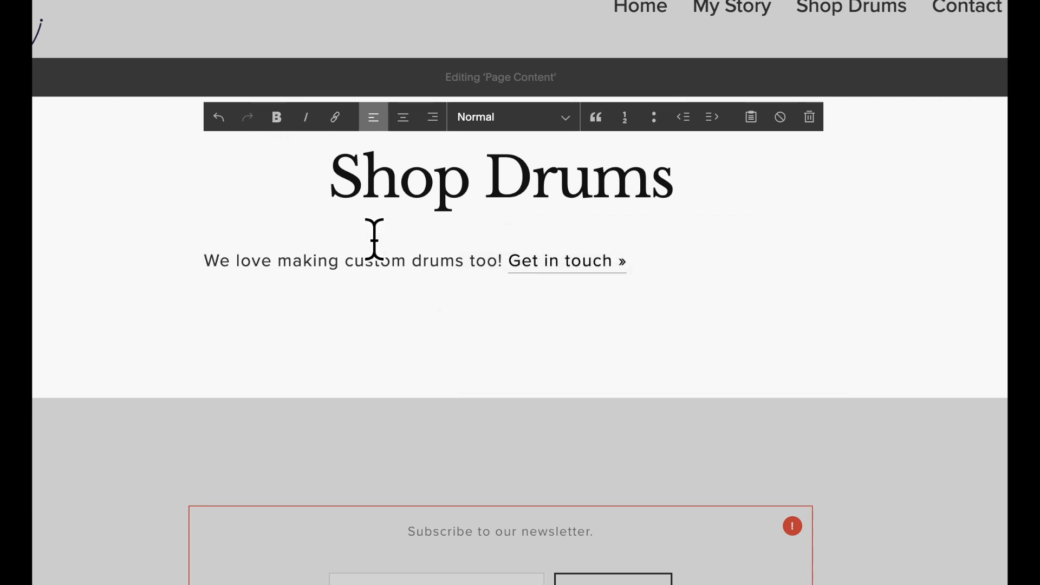
pyautogui.click(403, 118)
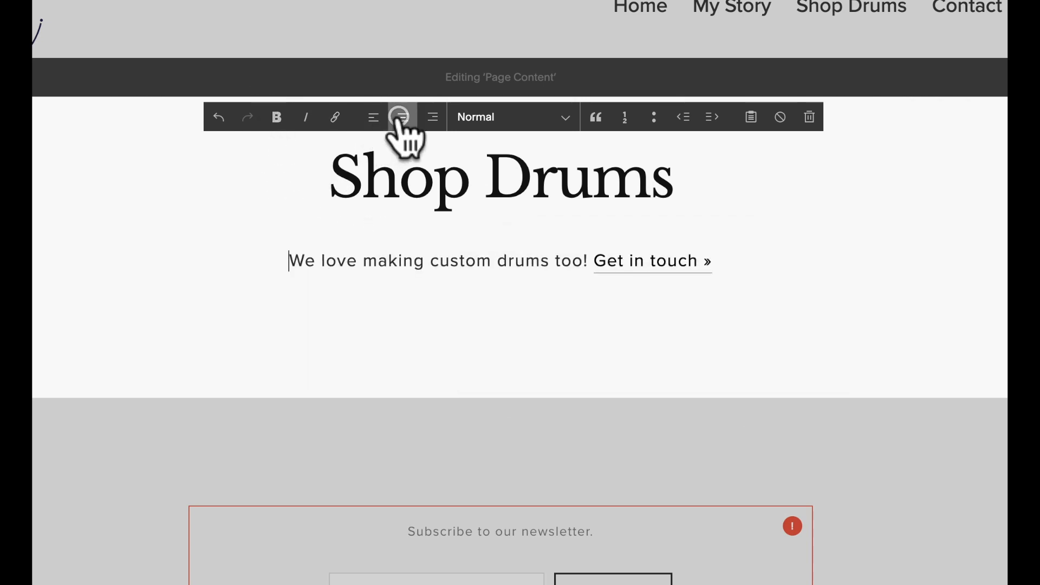
pyautogui.click(481, 123)
pyautogui.click(506, 156)
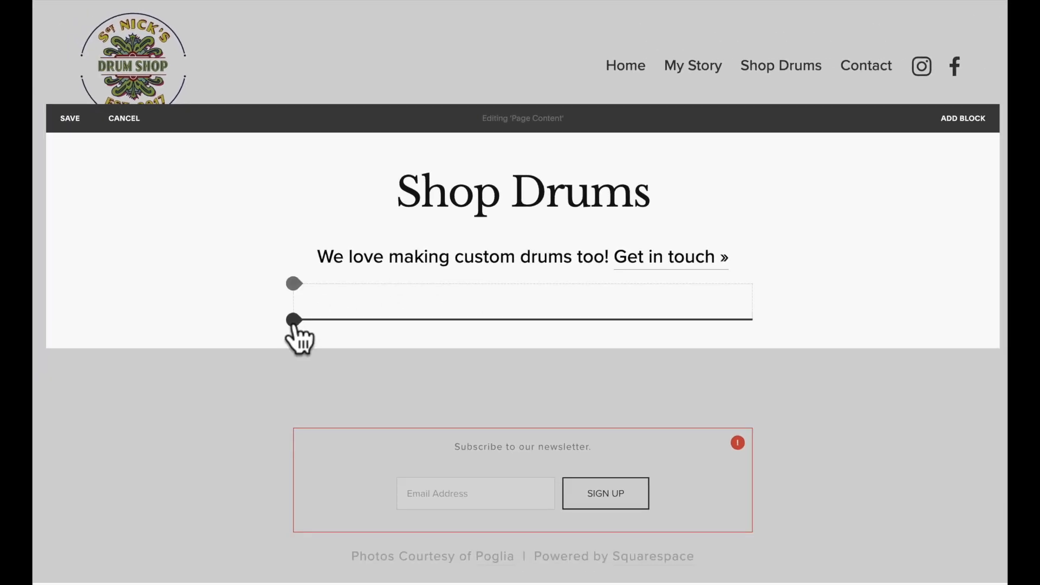
# Step: Add an image block below the text and spacer and fill it with The Toronto 1.jpg
pyautogui.click(293, 322)
pyautogui.click(495, 213)
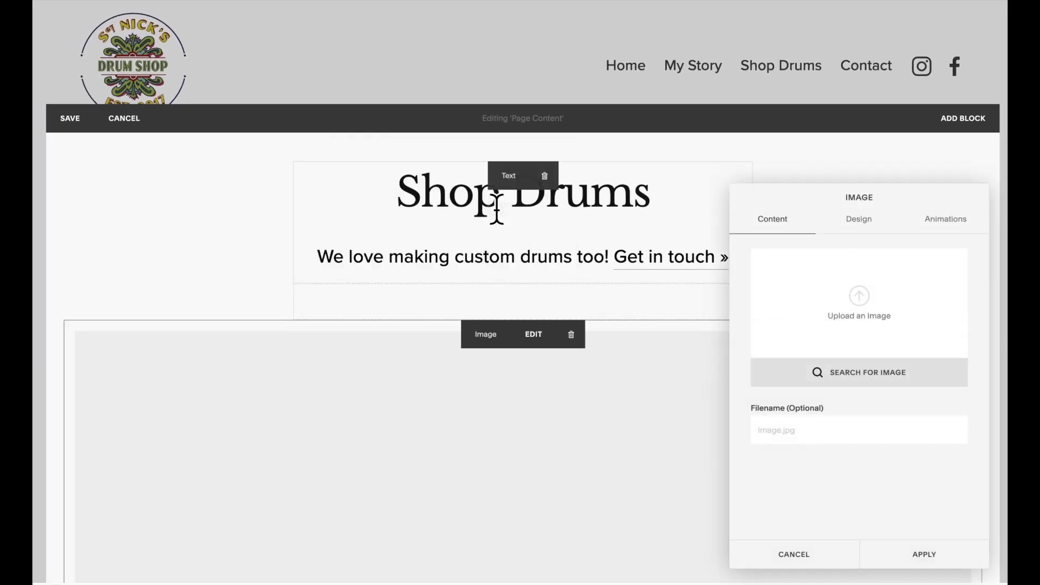
pyautogui.click(799, 306)
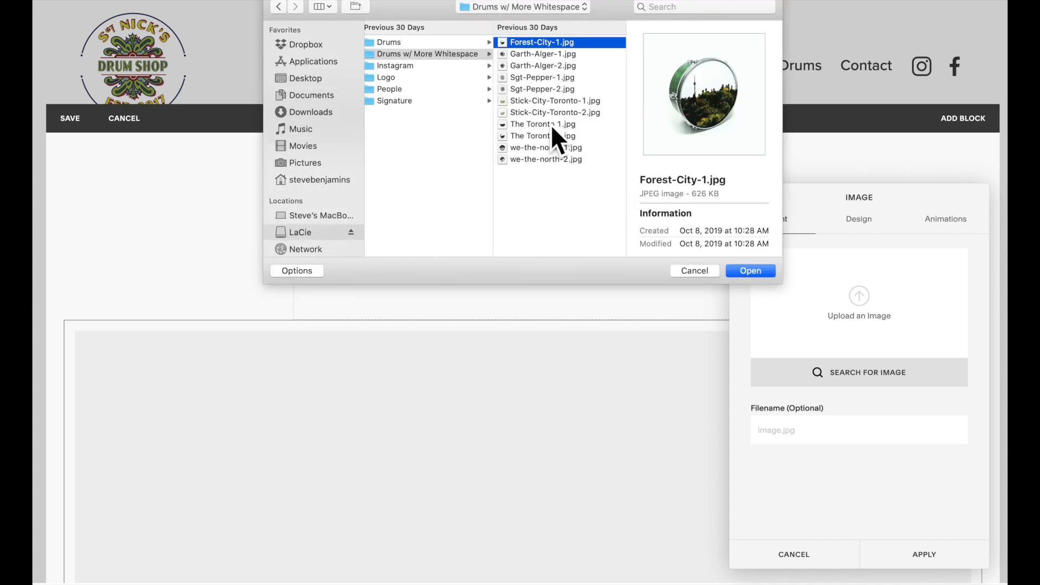
pyautogui.press('Return')
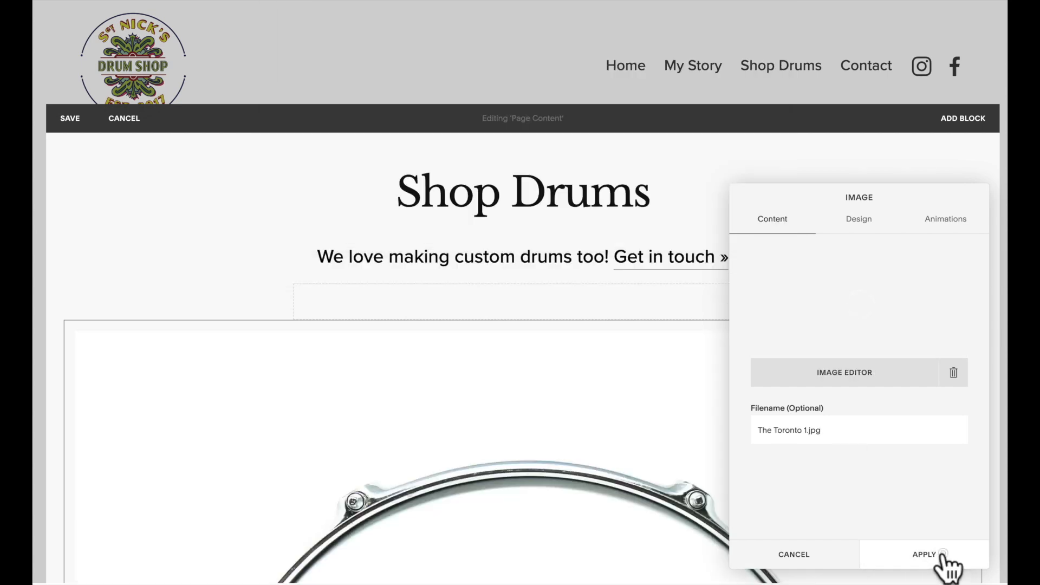
pyautogui.click(940, 556)
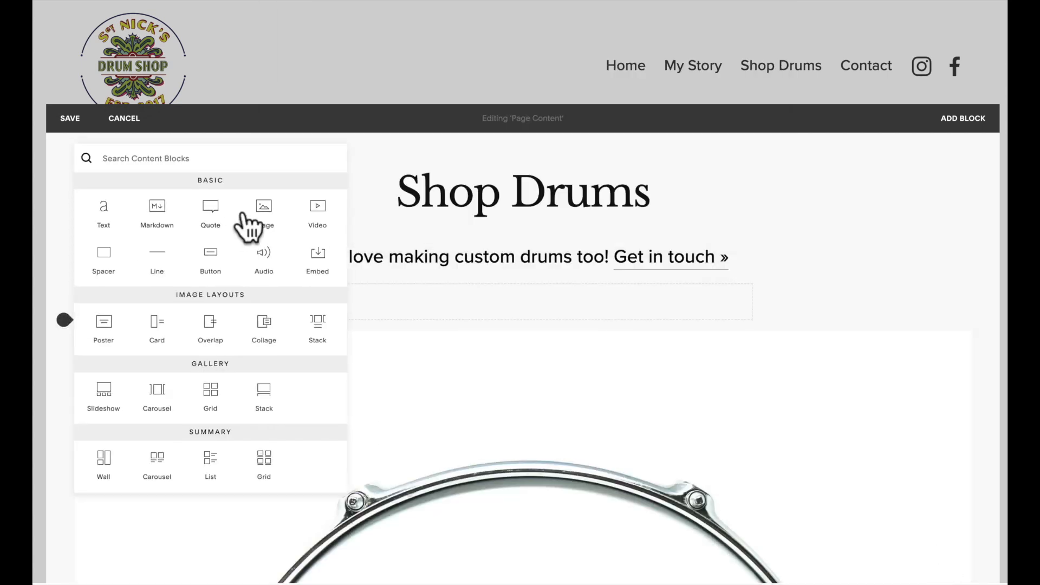
# Step: Add a second image block containing The Toronto 2.jpg
pyautogui.click(251, 227)
pyautogui.click(882, 337)
pyautogui.click(437, 137)
pyautogui.press('Return')
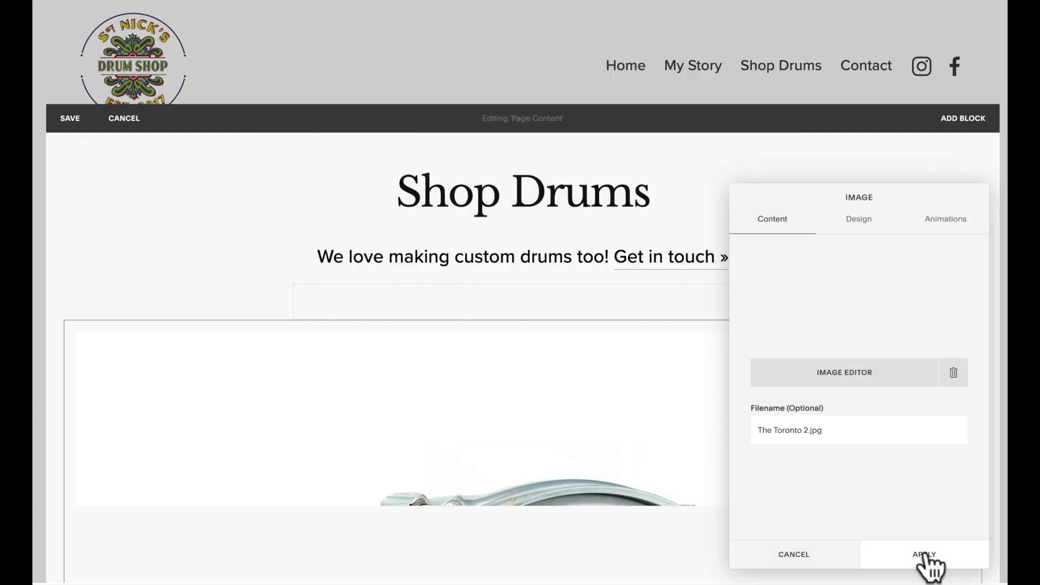
pyautogui.click(869, 557)
# Step: Arrange the two Toronto drum images side by side, with the front view first
pyautogui.scroll(-10, 413, 441)
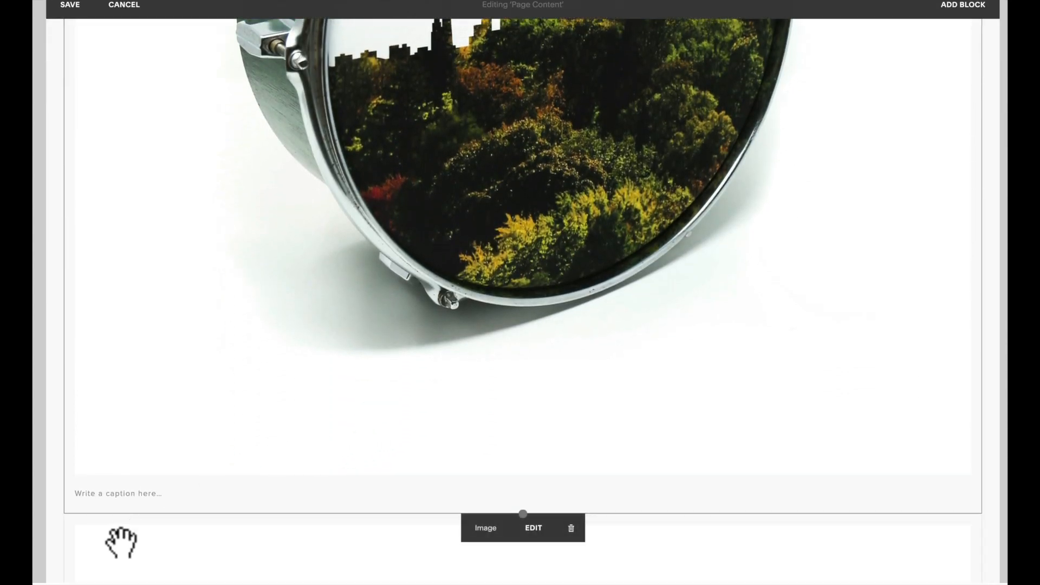
pyautogui.moveTo(121, 540); pyautogui.dragTo(266, 274)
pyautogui.scroll(5, 484, 320)
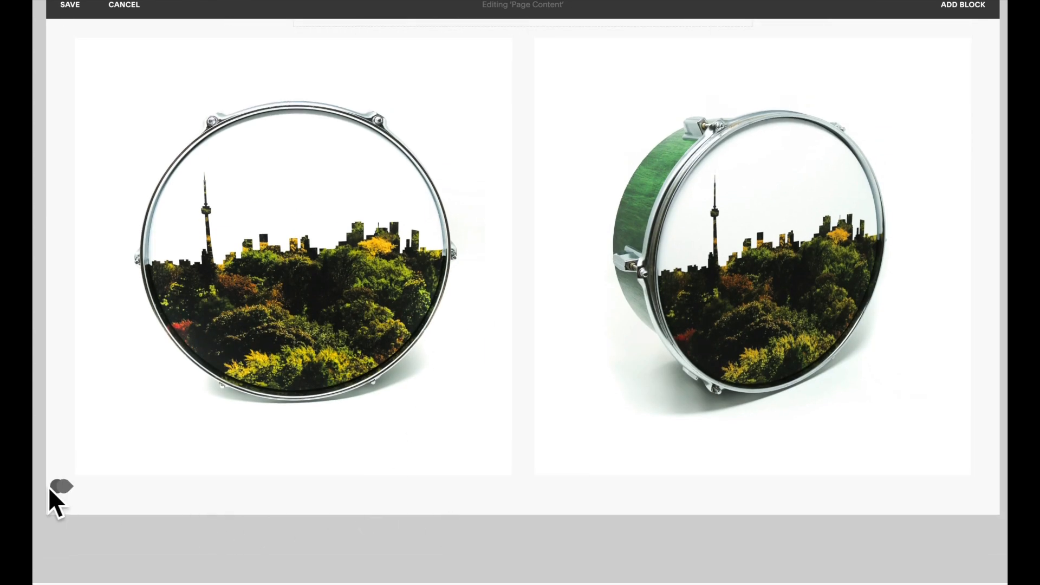
# Step: Add a text block beneath the two drum images reading "The Toronto · $125 · Buy On Etsy"
pyautogui.click(56, 486)
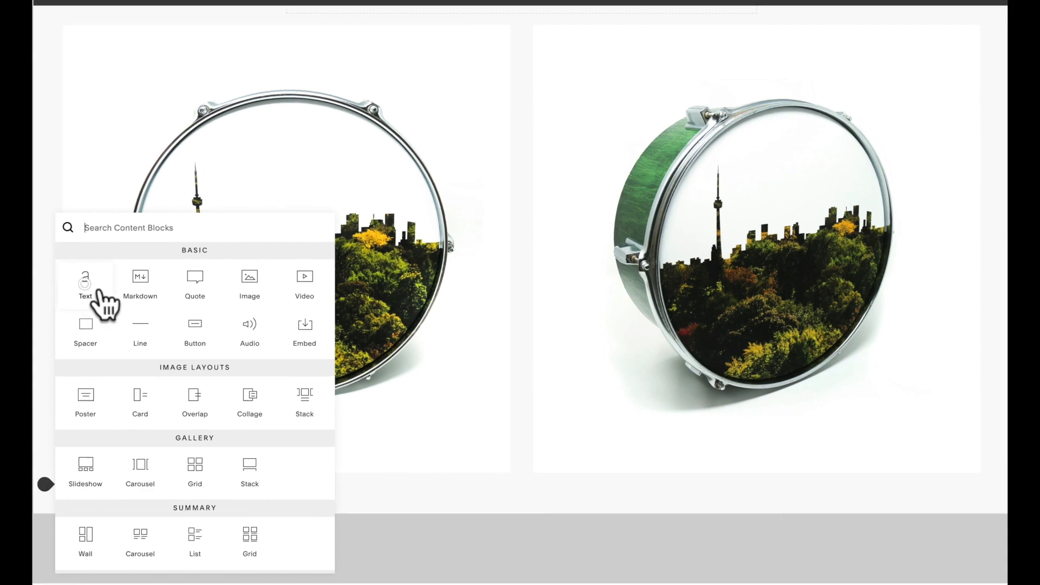
pyautogui.click(103, 295)
pyautogui.click(351, 516)
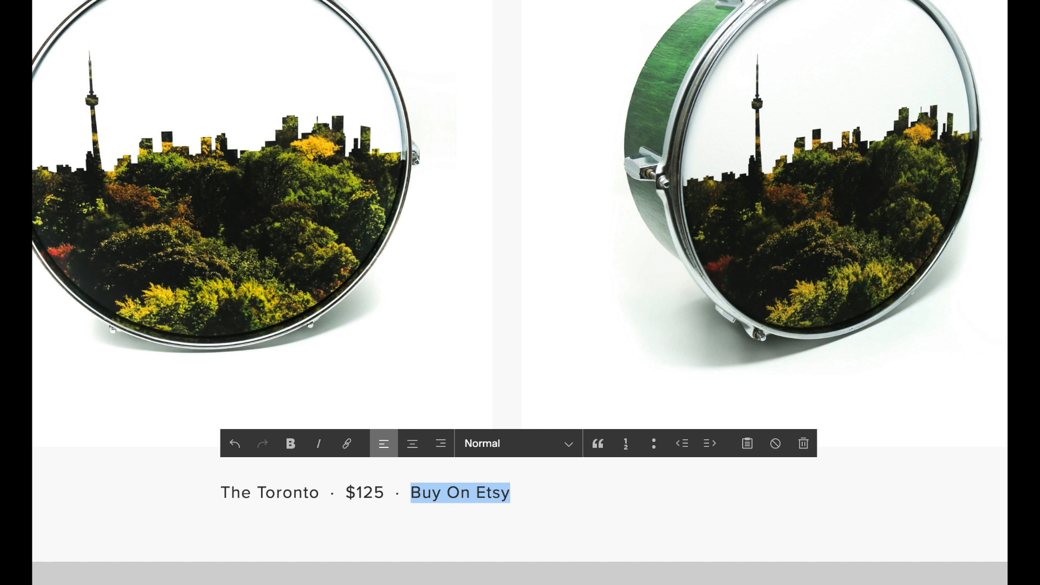
pyautogui.click(347, 445)
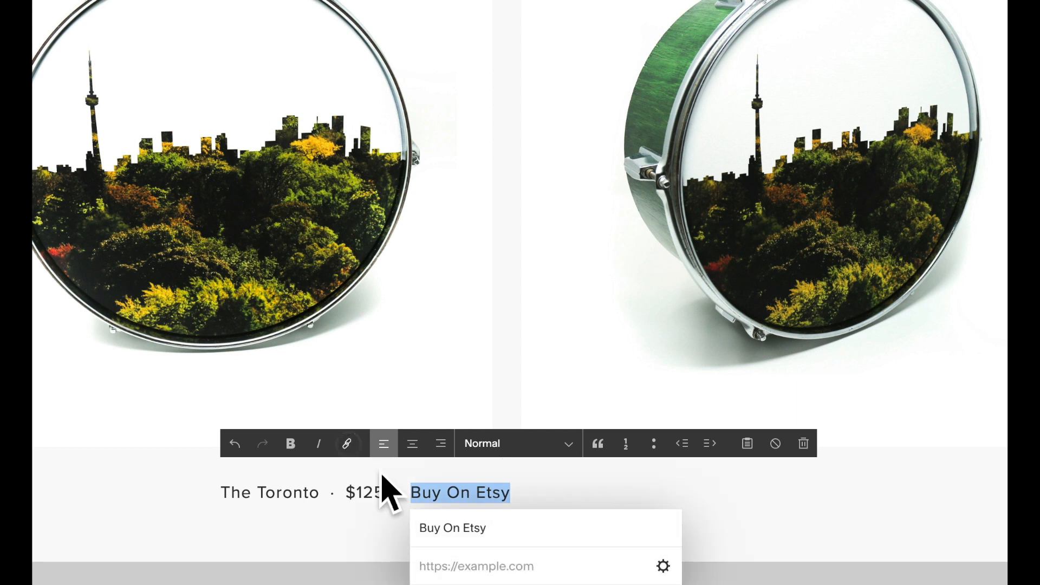
pyautogui.click(457, 564)
pyautogui.write('https://www.etsy.com/ca/shop/sgtnickdrums')
# Step: Bold the drum name "The Toronto" and format its caption line as centred Heading 2
pyautogui.moveTo(323, 492); pyautogui.dragTo(220, 494)
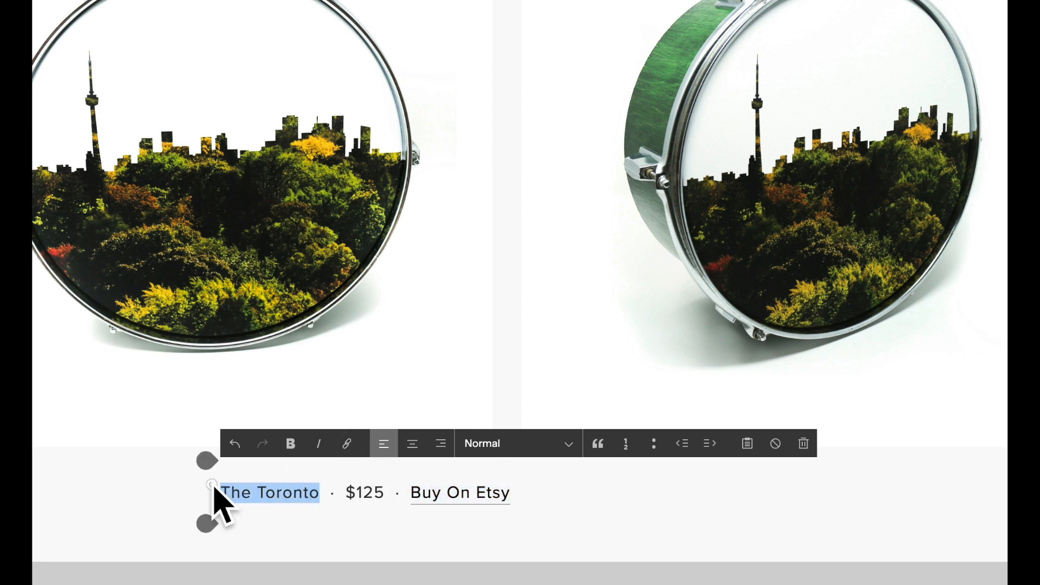
pyautogui.click(291, 444)
pyautogui.click(514, 445)
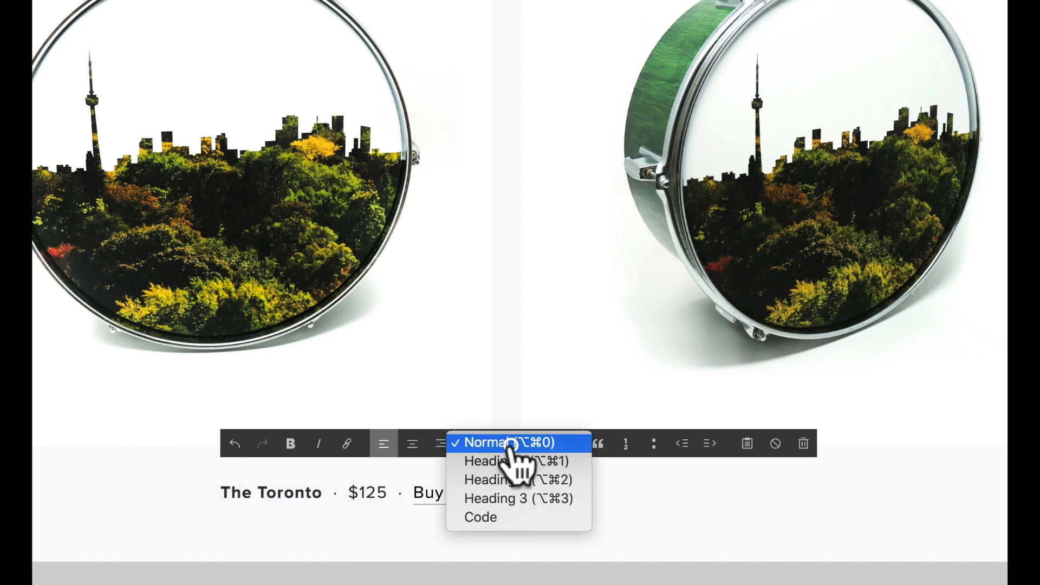
pyautogui.click(508, 480)
pyautogui.click(412, 444)
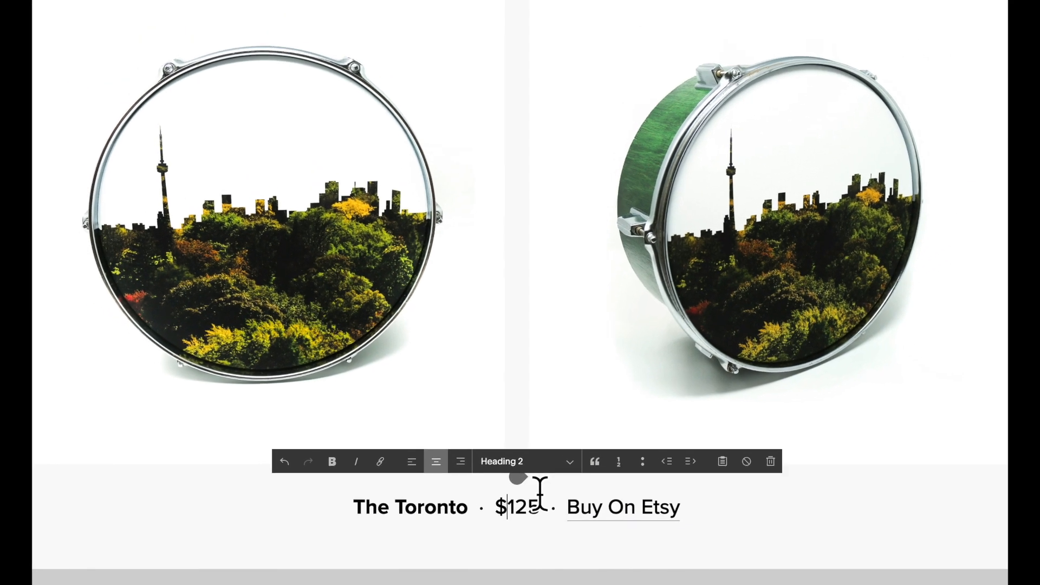
pyautogui.click(198, 513)
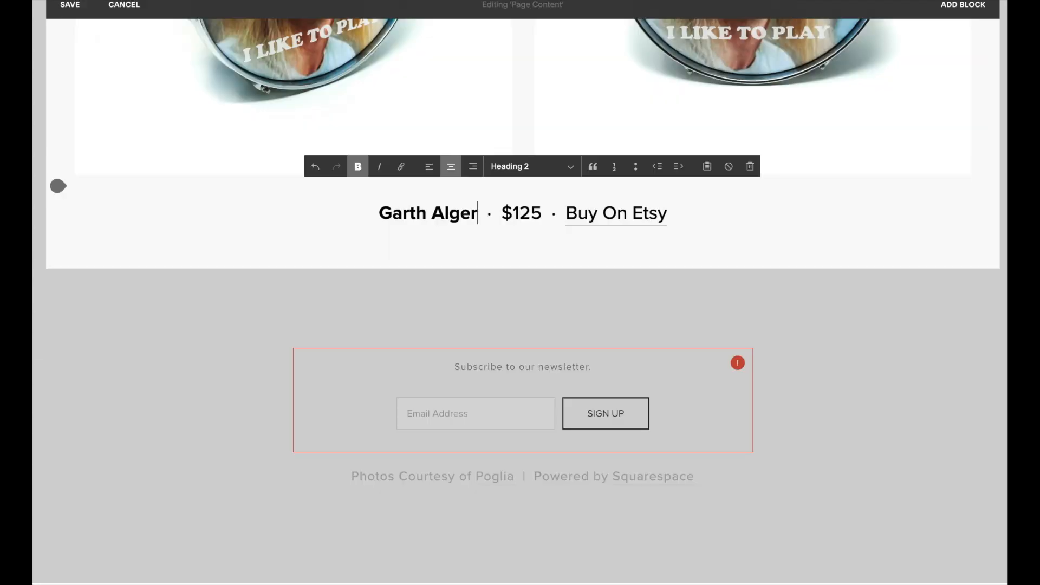
# Step: Add a spacer beneath the last drum's caption, with a button block below it
pyautogui.click(295, 241)
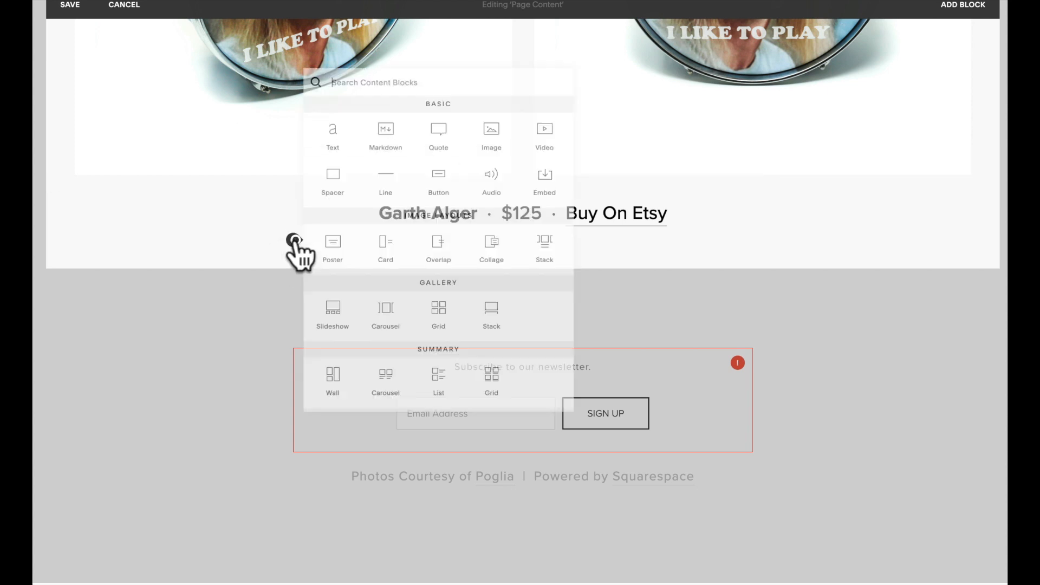
pyautogui.click(335, 184)
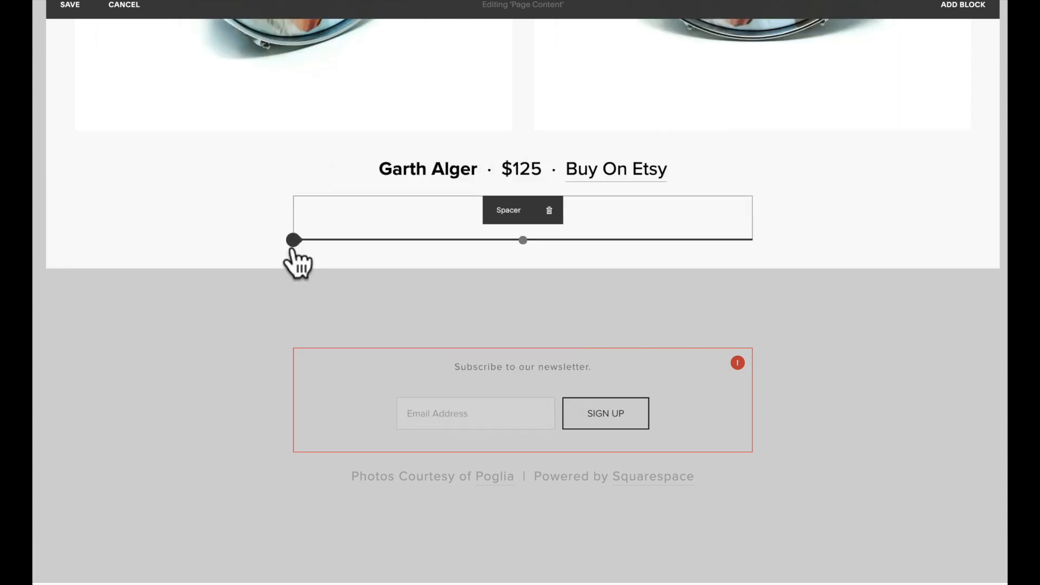
pyautogui.click(294, 240)
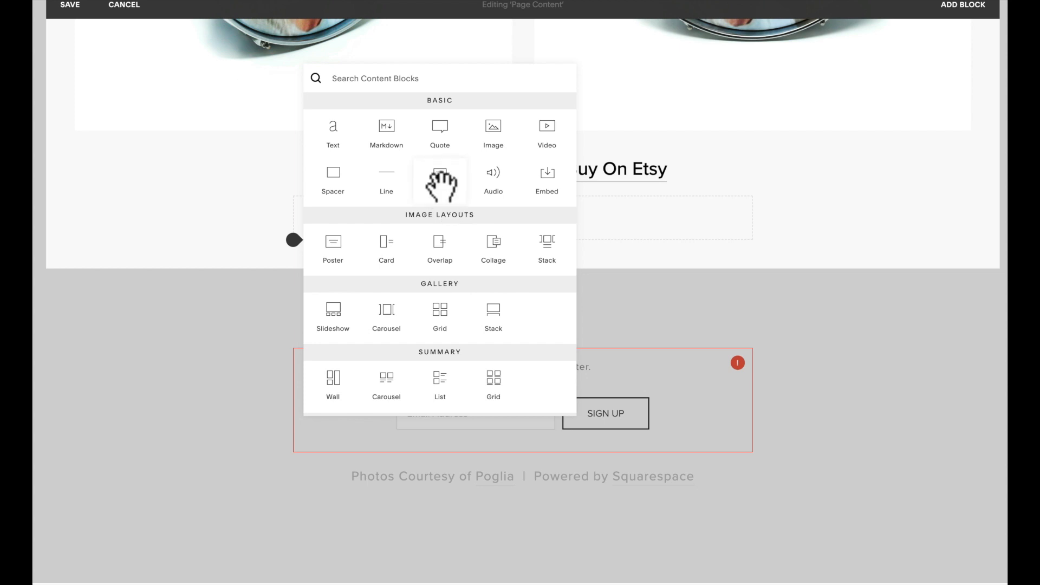
pyautogui.click(439, 179)
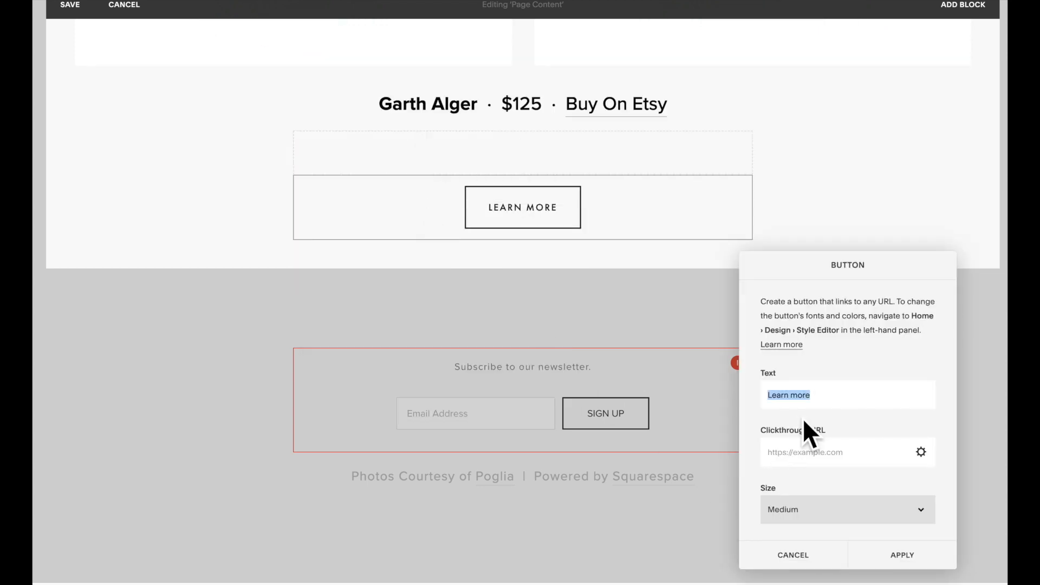
pyautogui.write('Shop More On Etsy')
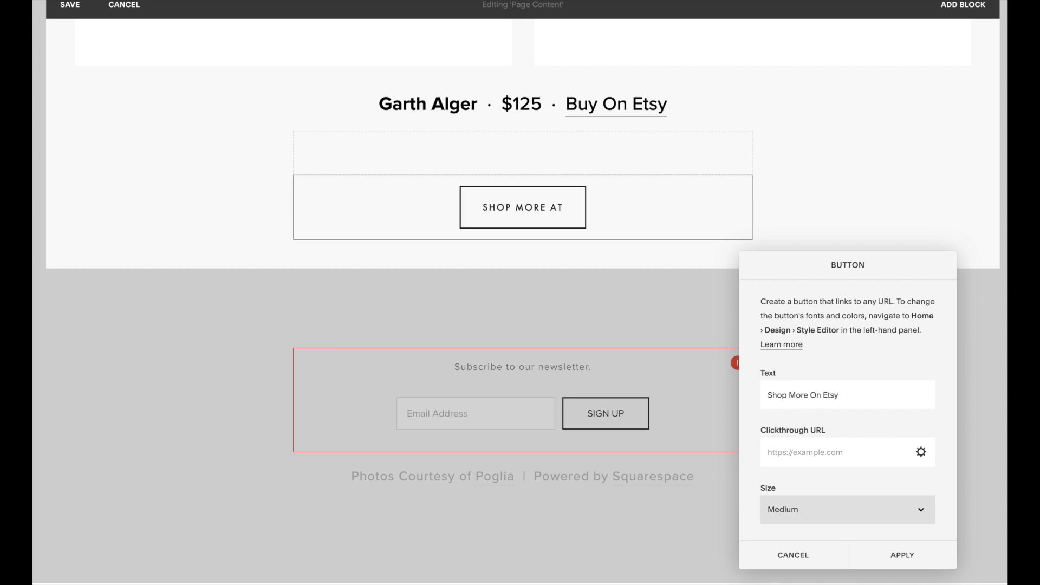
pyautogui.scroll(-2, 878, 399)
pyautogui.click(877, 399)
pyautogui.press('super+v')
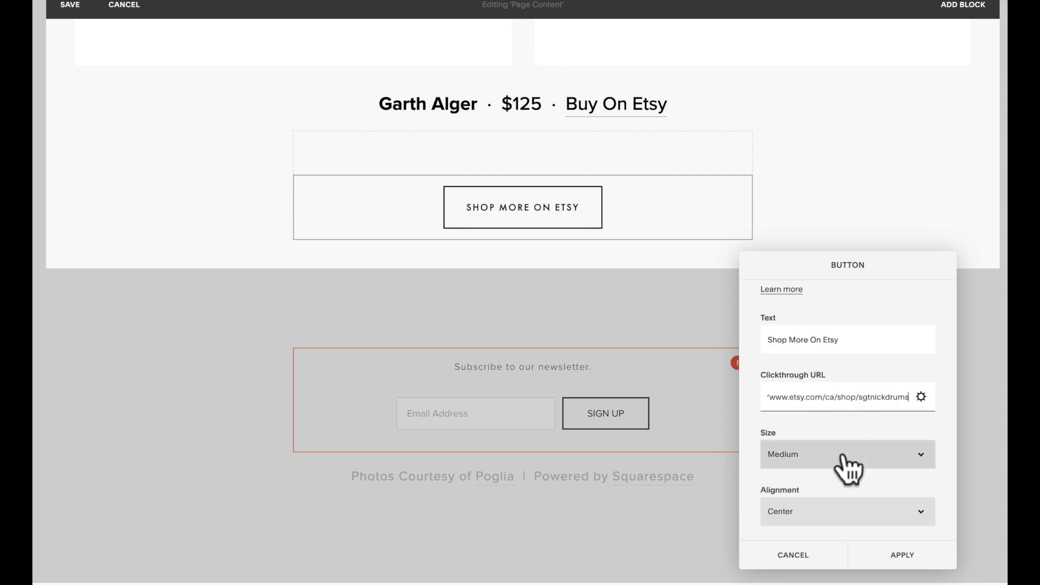
# Step: Make the button Large, change its text to "Browse More Drums On Etsy" and apply the settings
pyautogui.click(846, 461)
pyautogui.click(820, 466)
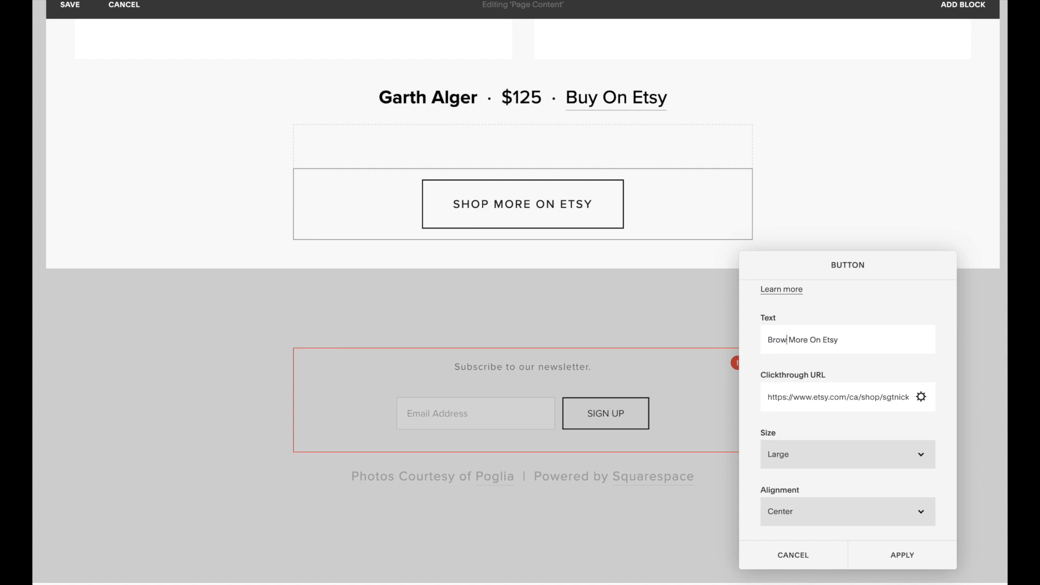
pyautogui.write('ms')
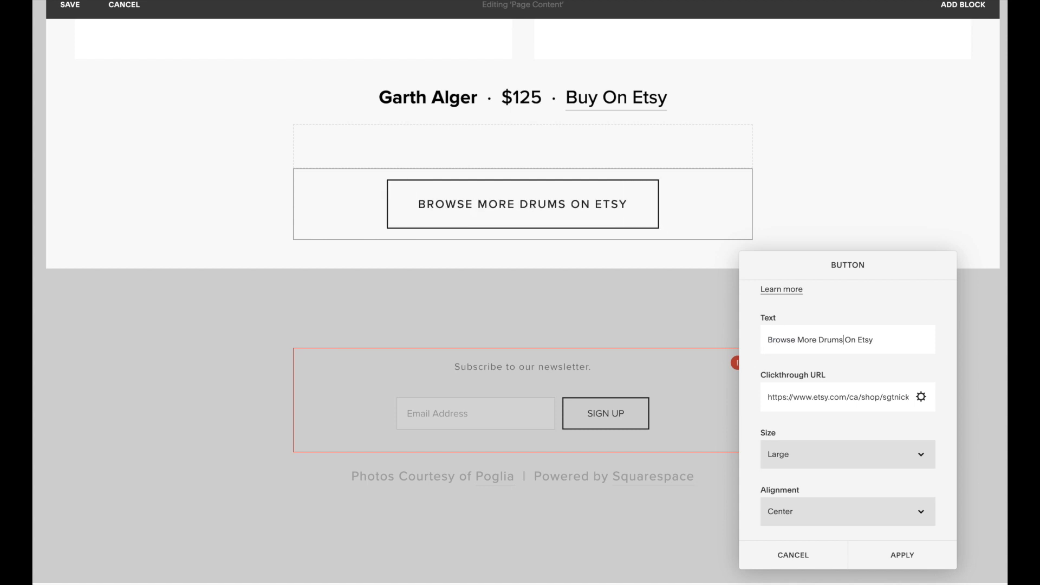
pyautogui.click(891, 553)
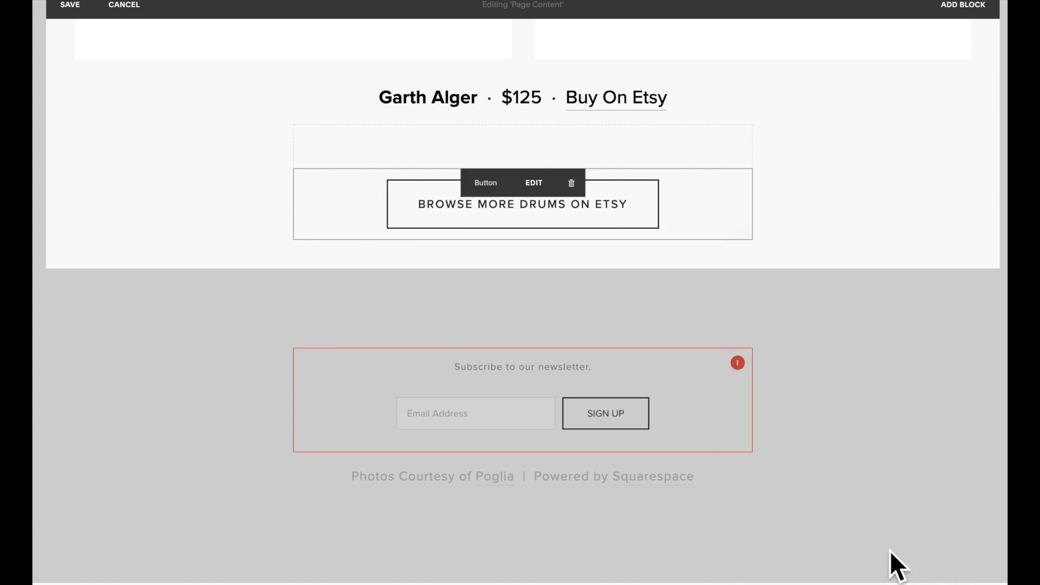
# Step: Save the page content and review the Shop Drums page in the full-width preview
pyautogui.click(68, 5)
pyautogui.scroll(5, 301, 166)
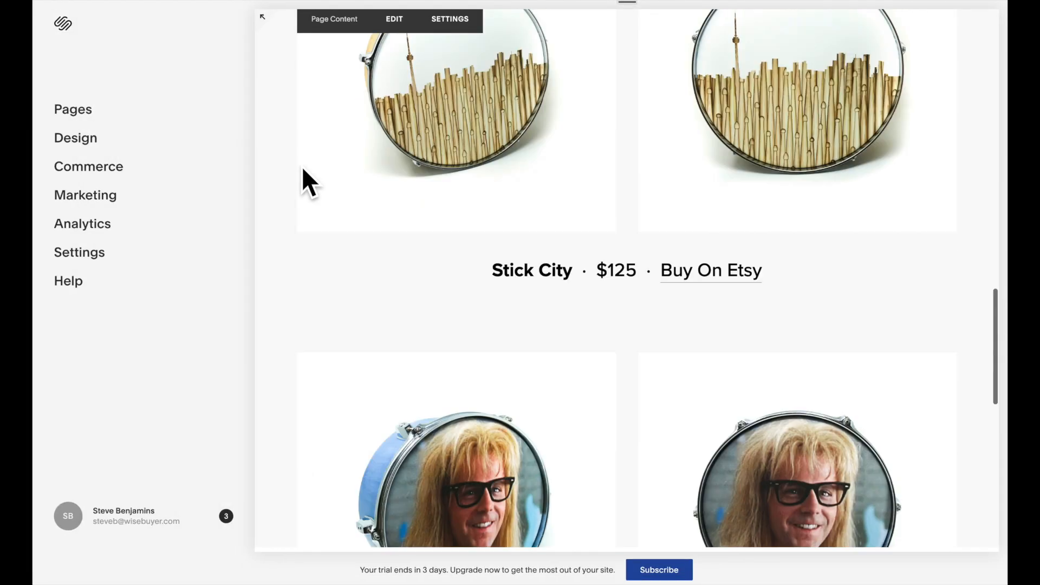
pyautogui.click(262, 17)
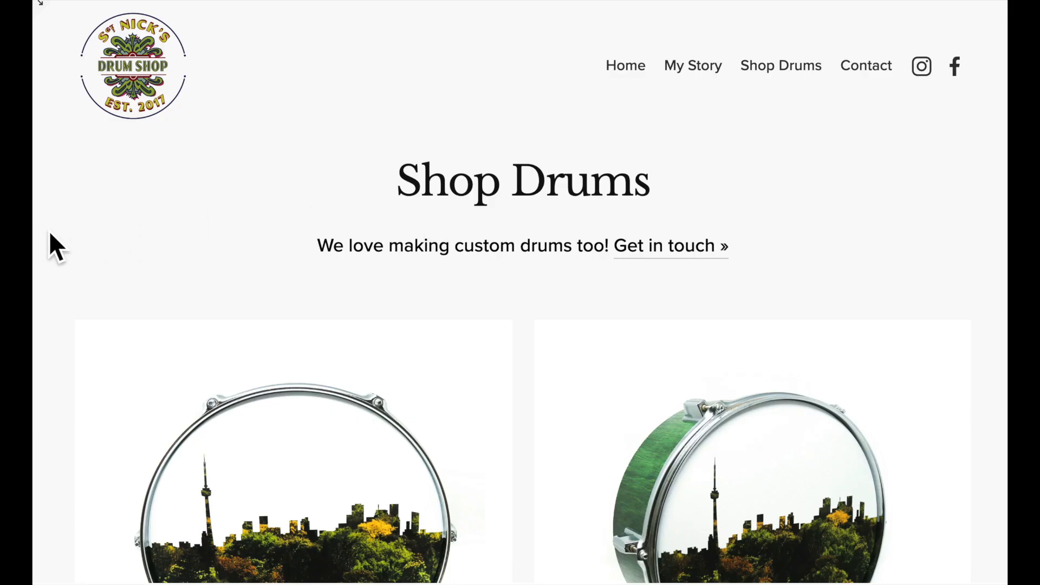
pyautogui.scroll(-1, 49, 233)
pyautogui.scroll(-12, 48, 233)
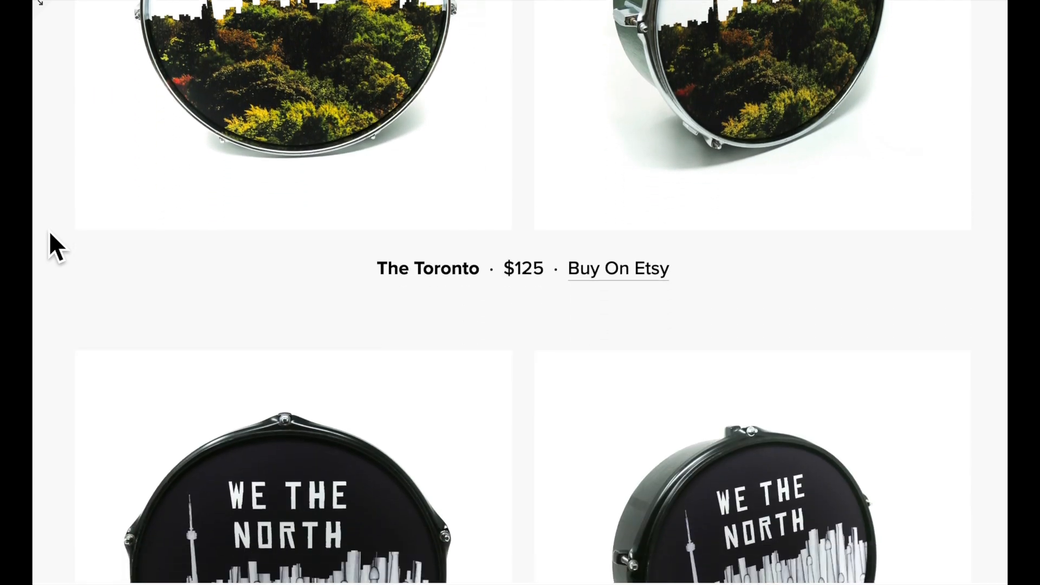
pyautogui.scroll(-15, 50, 234)
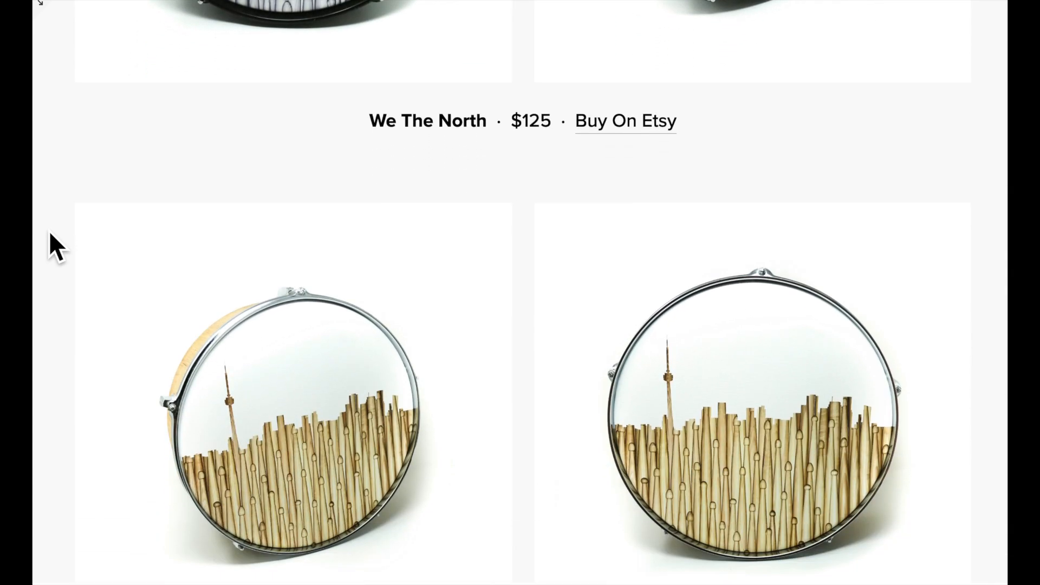
pyautogui.scroll(-10, 49, 231)
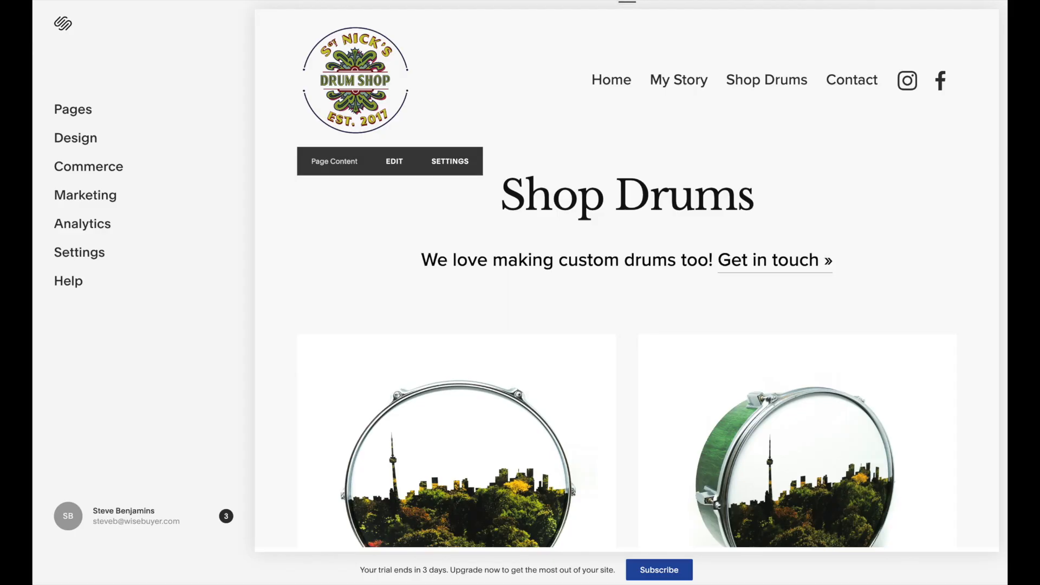
# Step: Start editing the empty Home page and add a text block reading "Handmade, Decorative Drums"
pyautogui.click(618, 85)
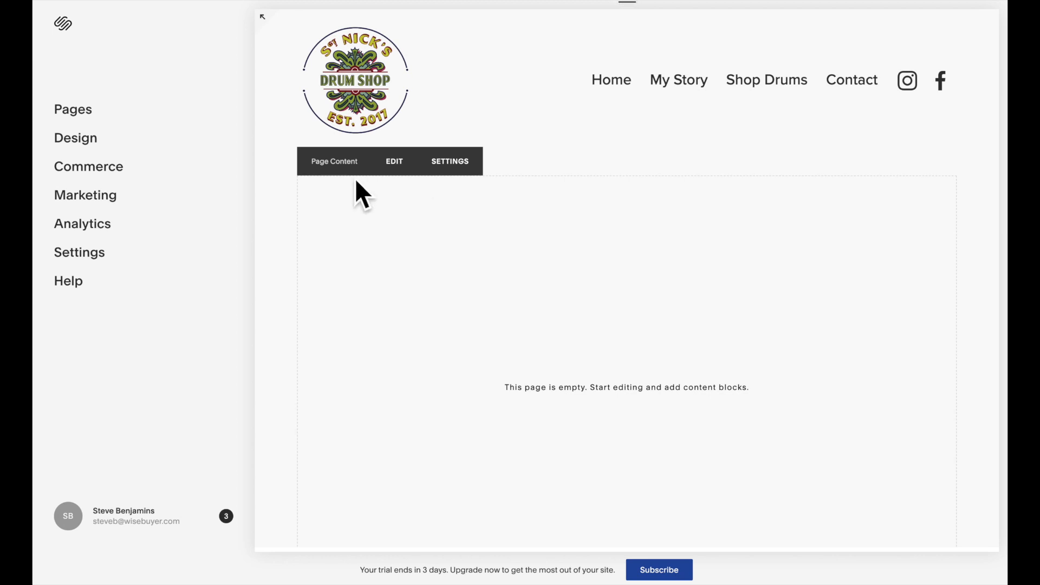
pyautogui.click(394, 161)
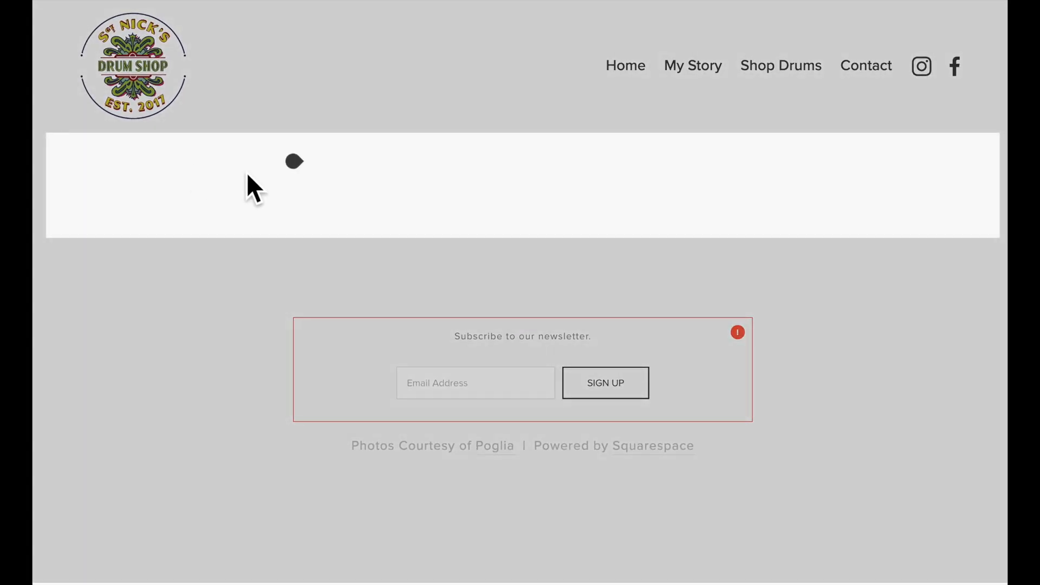
pyautogui.click(293, 161)
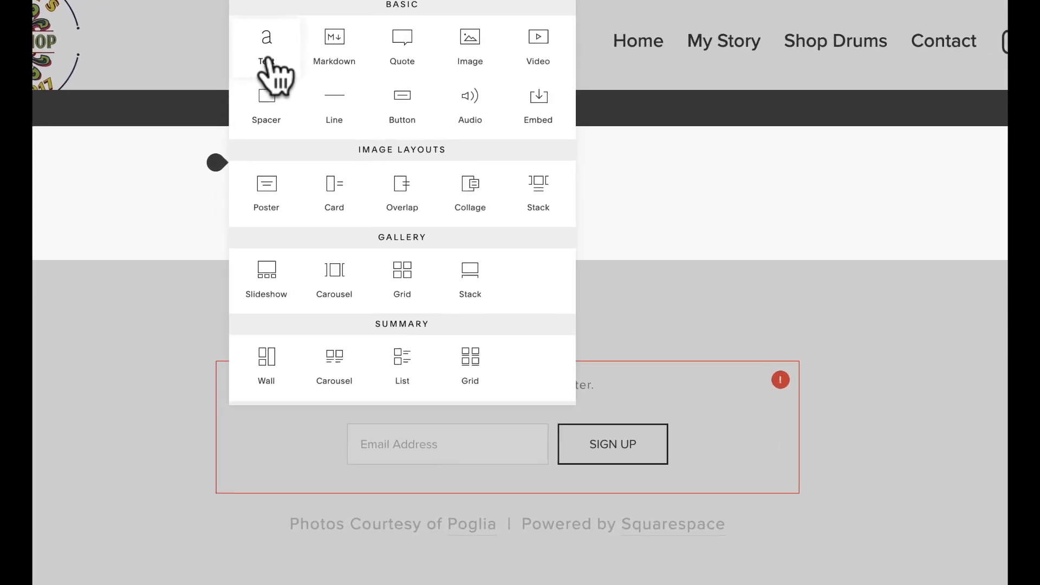
pyautogui.click(297, 65)
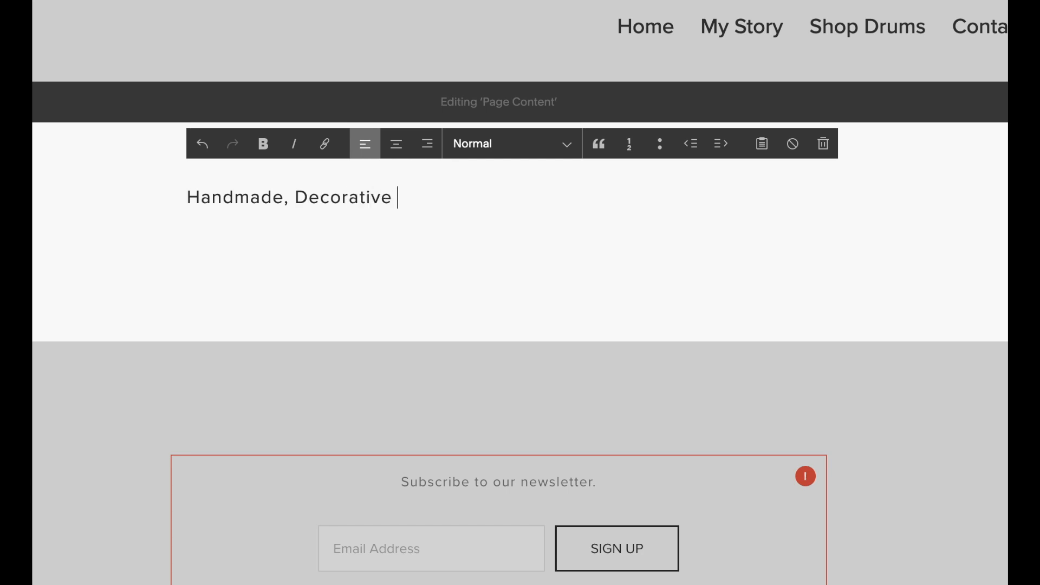
# Step: Format the "Handmade, Decorative Drums" line as a centred Heading 1
pyautogui.click(509, 146)
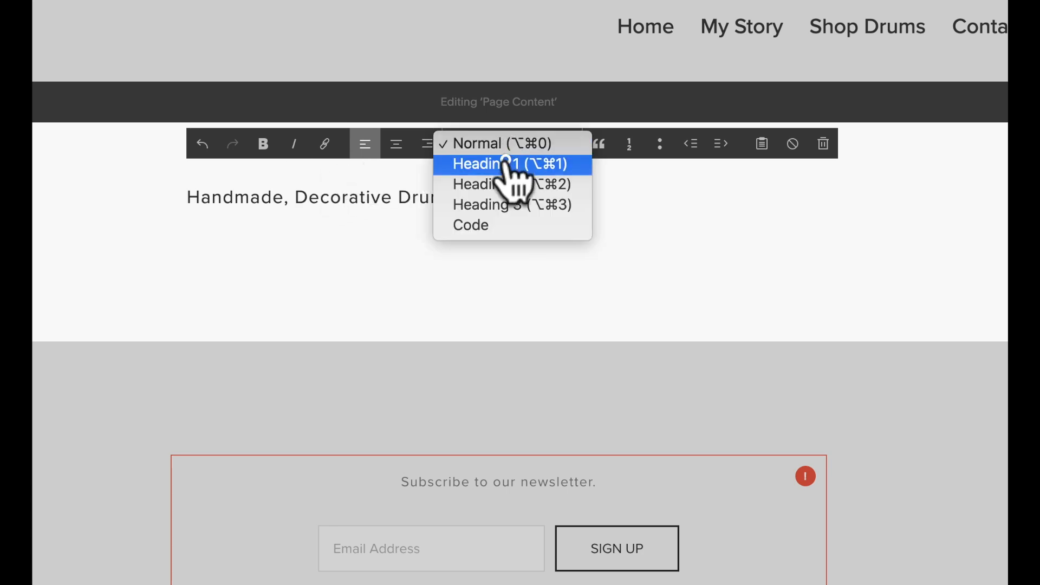
pyautogui.click(511, 174)
pyautogui.click(397, 144)
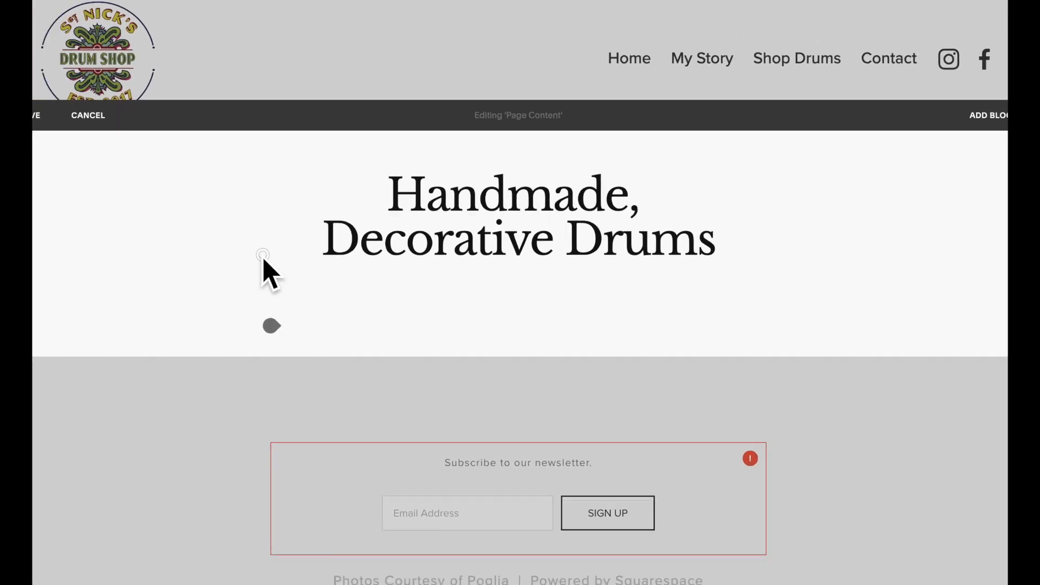
# Step: Add an image block beneath the heading containing 3-drums-w-grey-b.jpg
pyautogui.moveTo(225, 285); pyautogui.dragTo(238, 300)
pyautogui.click(293, 265)
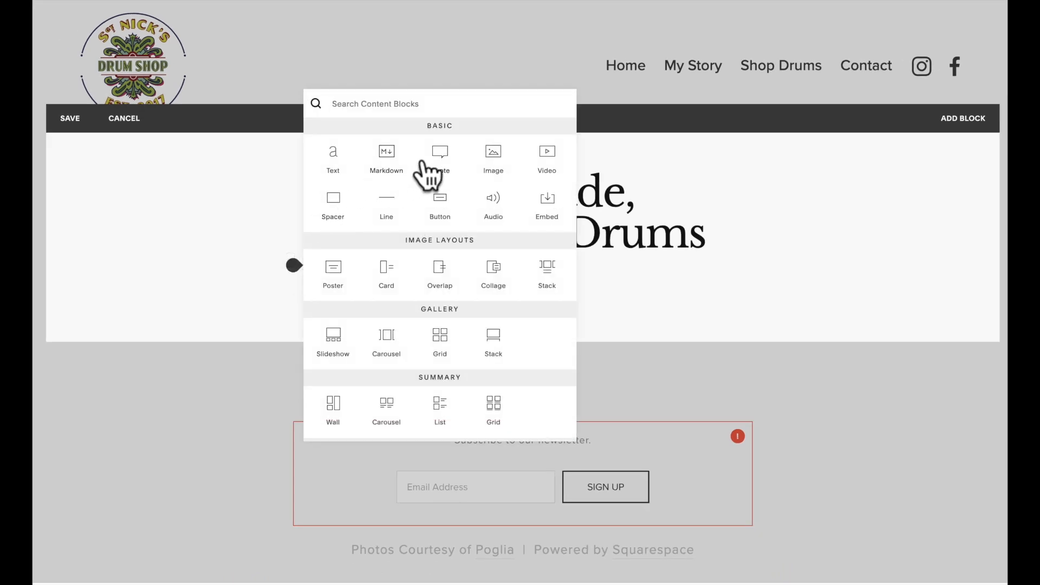
pyautogui.click(493, 162)
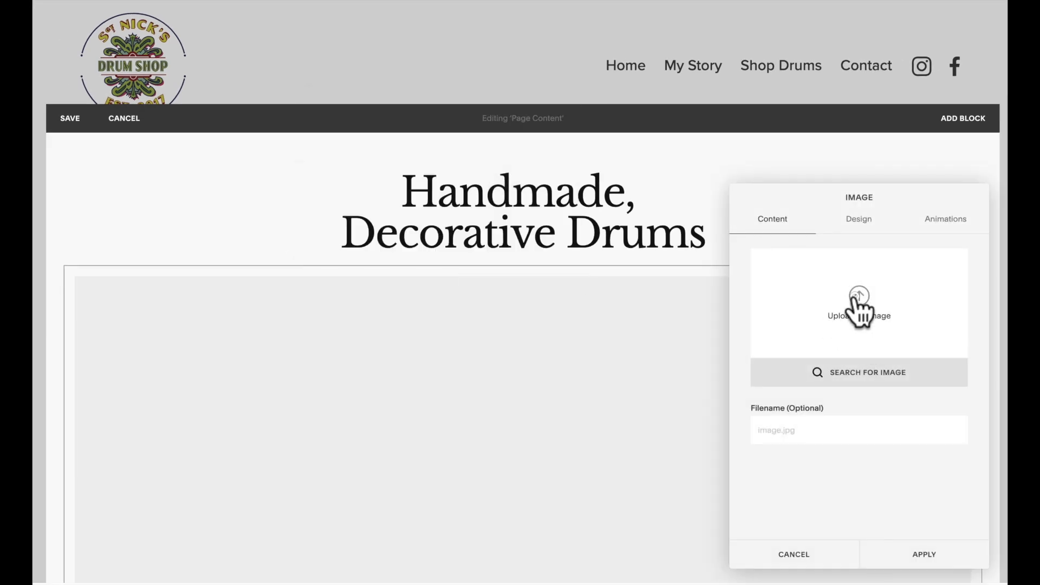
pyautogui.click(856, 306)
pyautogui.press('Right')
pyautogui.press('Return')
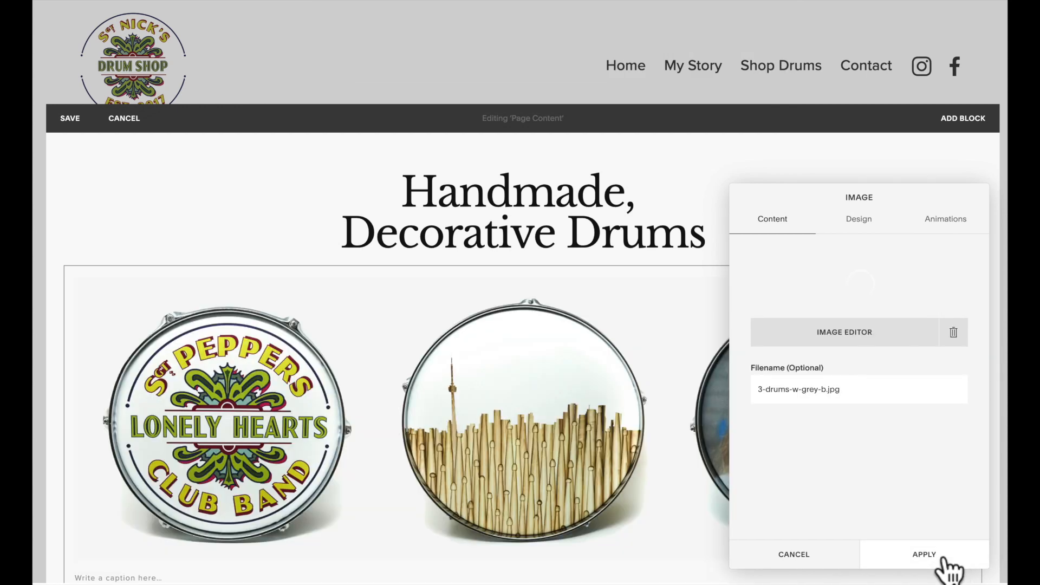
pyautogui.click(945, 561)
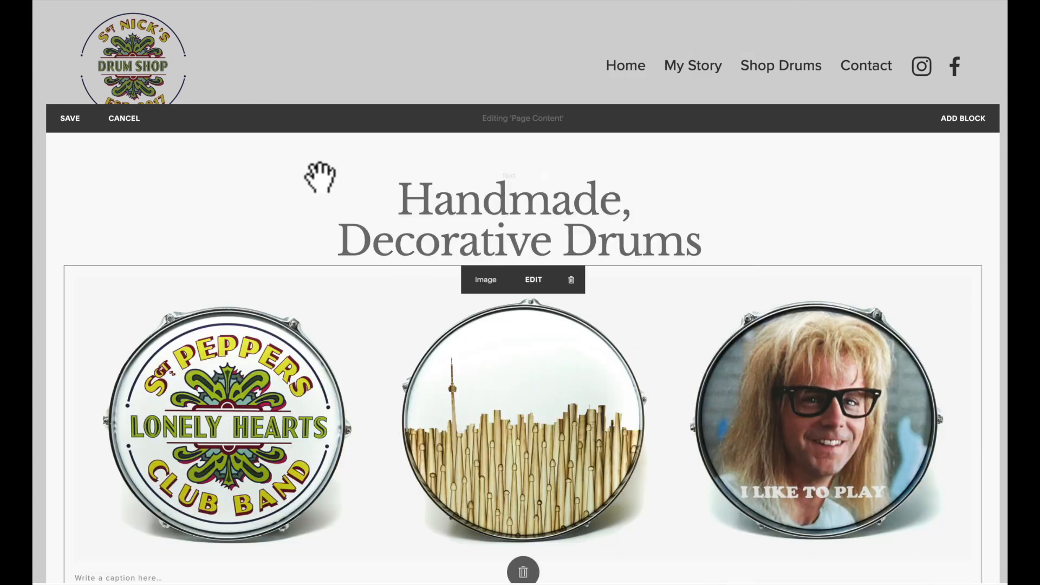
# Step: Add a spacer block and place it to the left of the Home page heading
pyautogui.moveTo(320, 177); pyautogui.dragTo(357, 288)
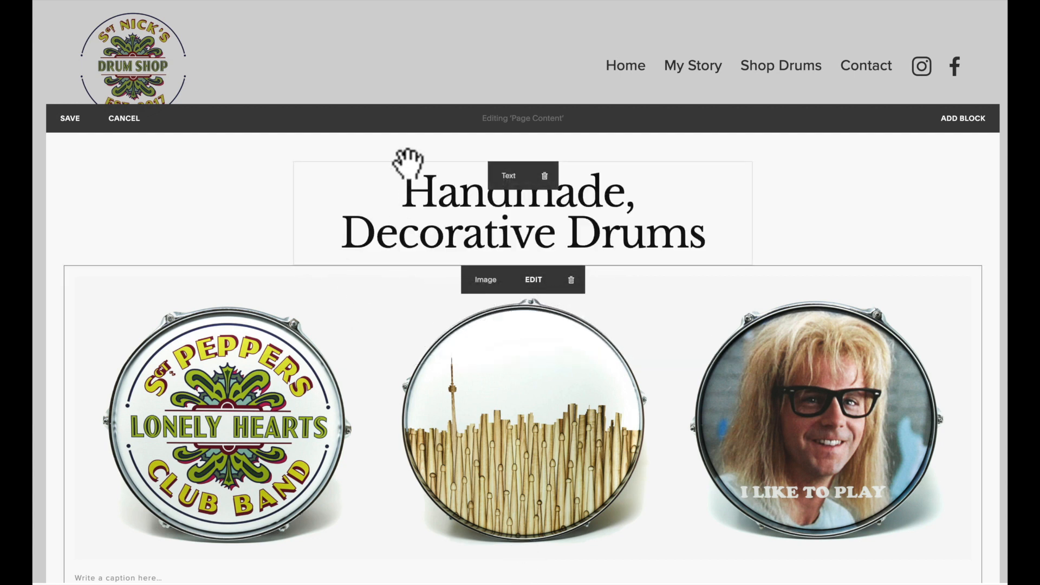
pyautogui.moveTo(407, 162); pyautogui.dragTo(507, 172)
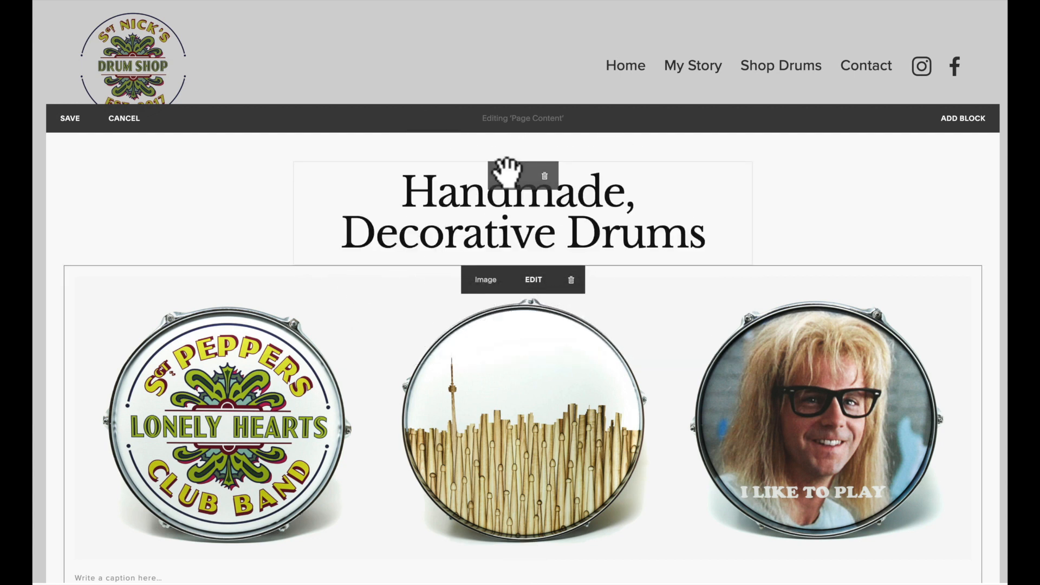
pyautogui.click(293, 162)
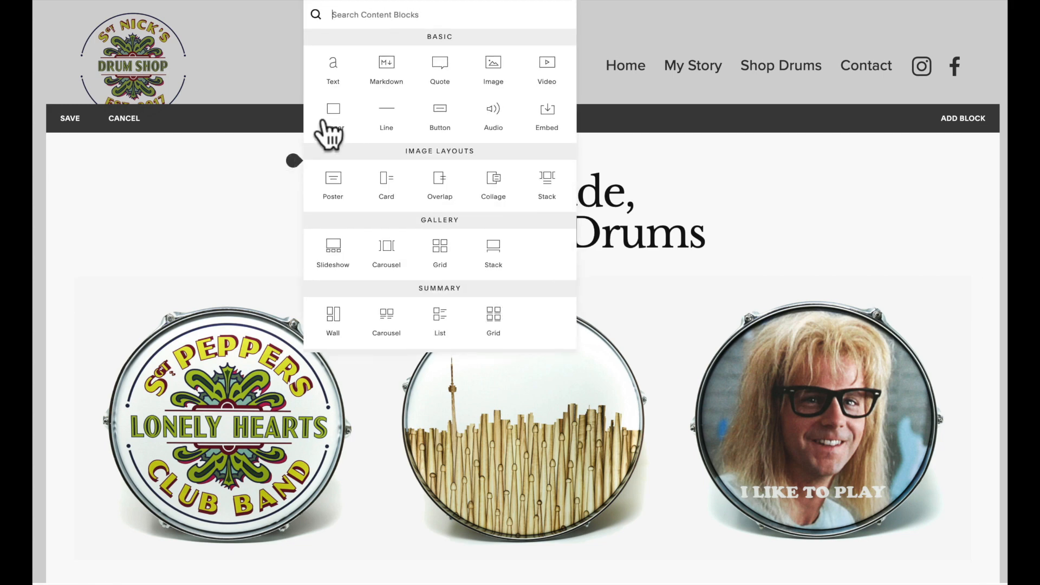
pyautogui.click(325, 122)
pyautogui.moveTo(364, 183); pyautogui.dragTo(318, 248)
pyautogui.moveTo(218, 192); pyautogui.dragTo(142, 193)
# Step: Add a second spacer and move it to the right of the heading to balance the row
pyautogui.click(59, 206)
pyautogui.click(90, 167)
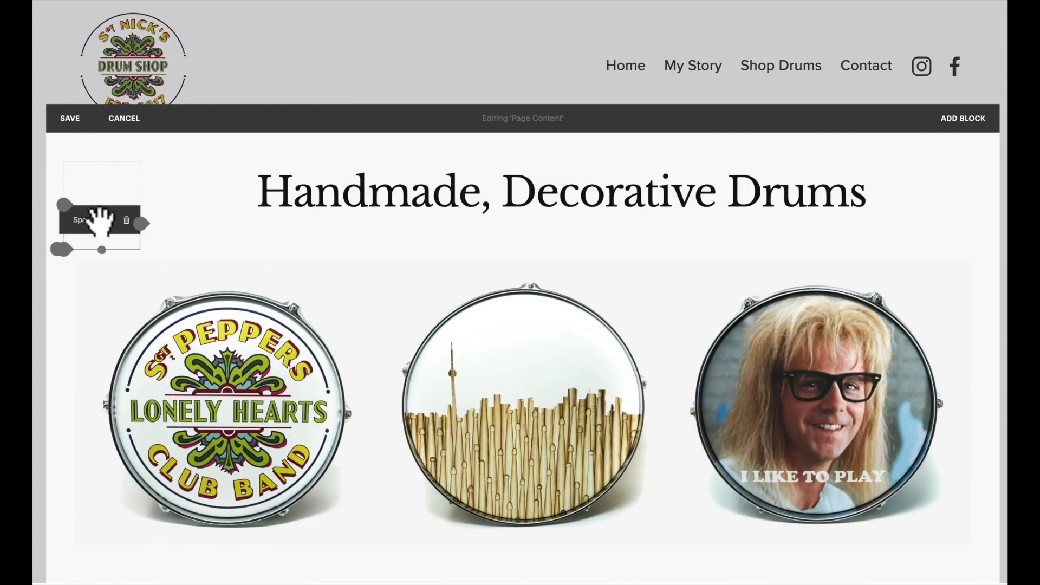
pyautogui.moveTo(97, 225); pyautogui.dragTo(847, 195)
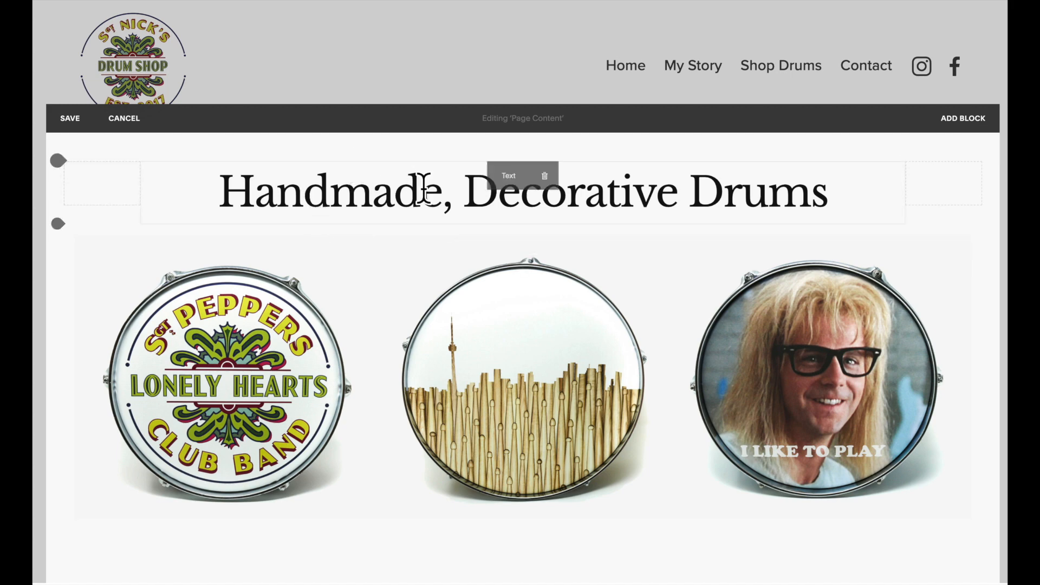
# Step: Add a Large button block labelled "My Story" beneath the drum image on the Home page
pyautogui.scroll(-3, 363, 368)
pyautogui.scroll(-2, 361, 374)
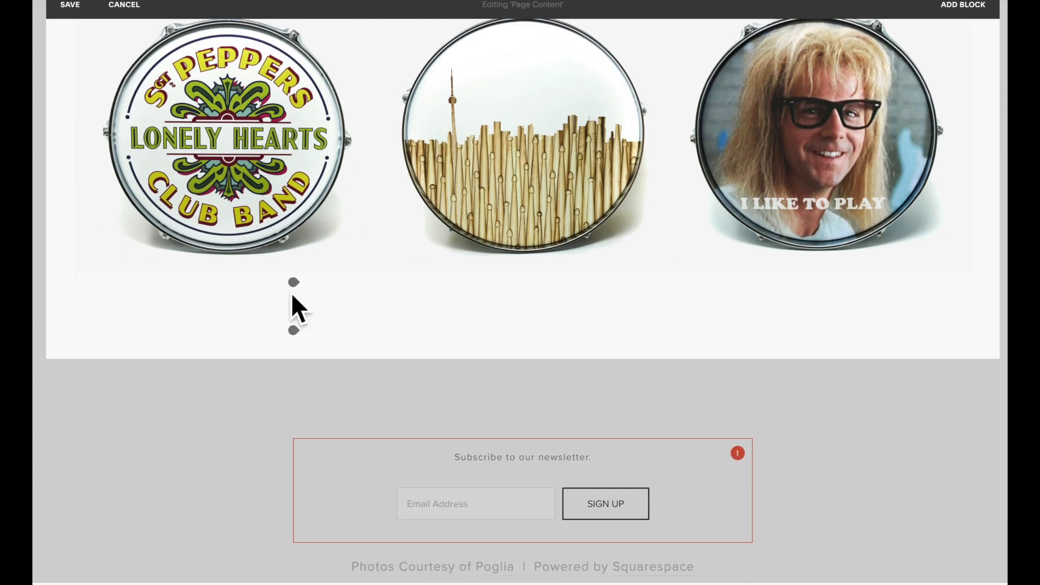
pyautogui.click(293, 283)
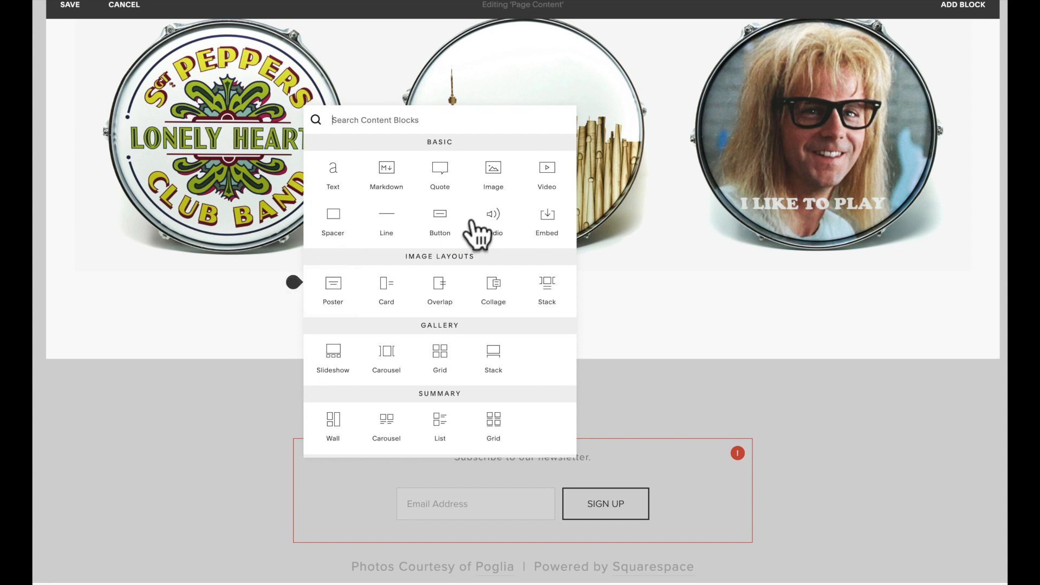
pyautogui.click(440, 216)
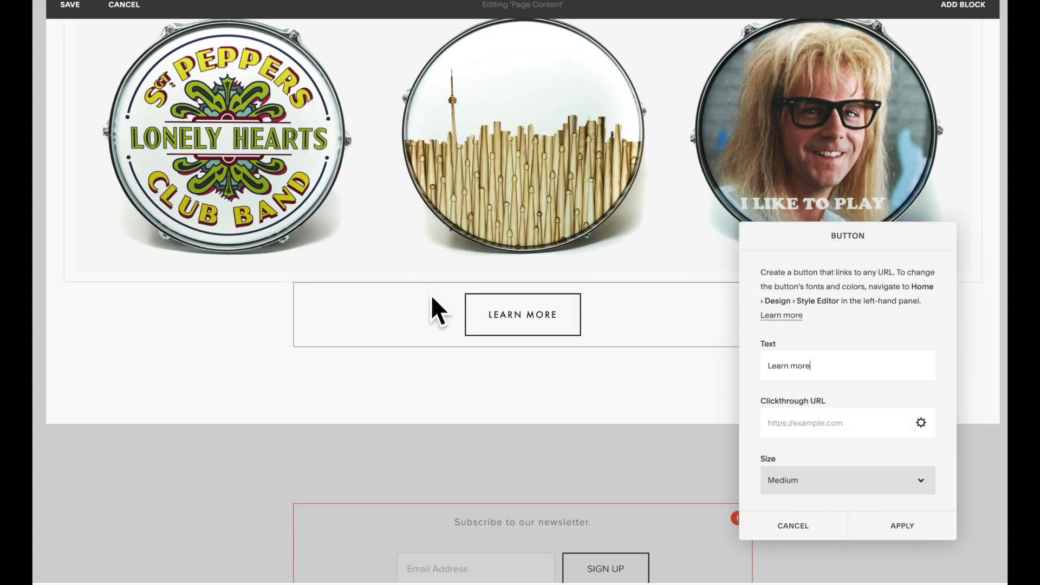
pyautogui.tripleClick(866, 373)
pyautogui.write('My St')
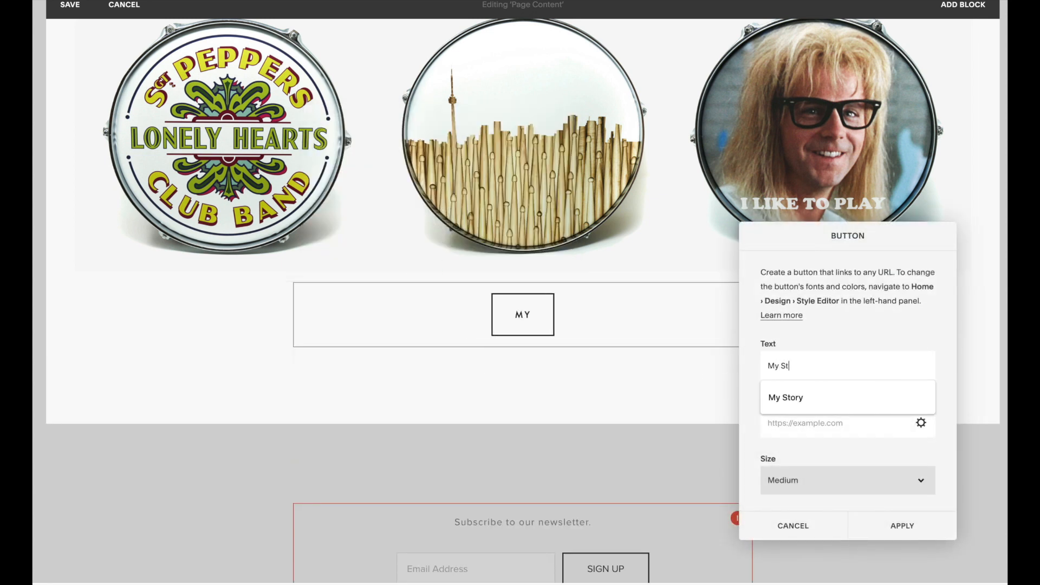
pyautogui.write('ory')
pyautogui.click(857, 483)
pyautogui.click(858, 493)
# Step: Link the My Story button to the site's /my-story page
pyautogui.click(920, 423)
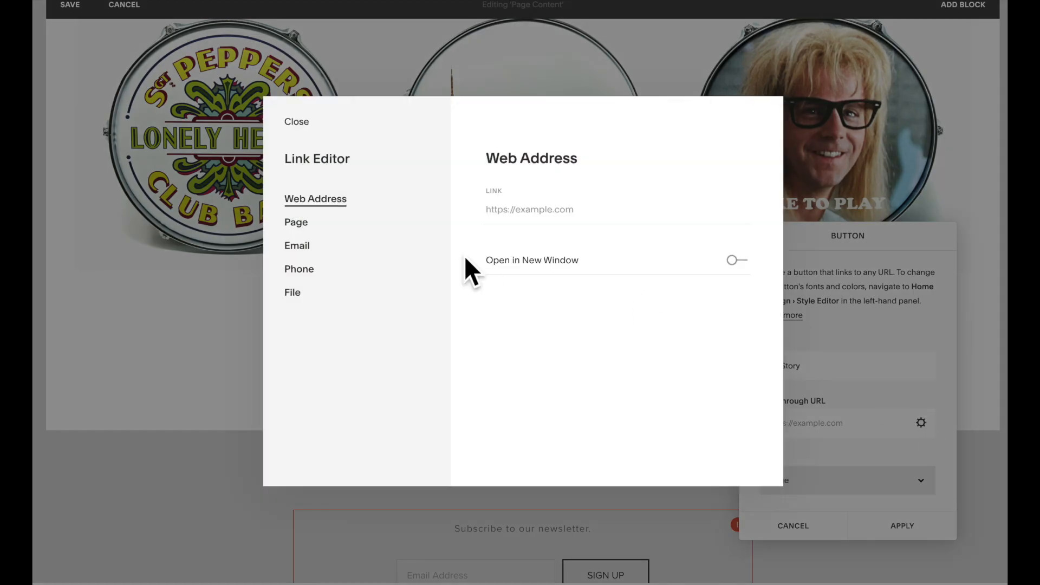
pyautogui.click(325, 223)
pyautogui.click(564, 211)
pyautogui.click(548, 291)
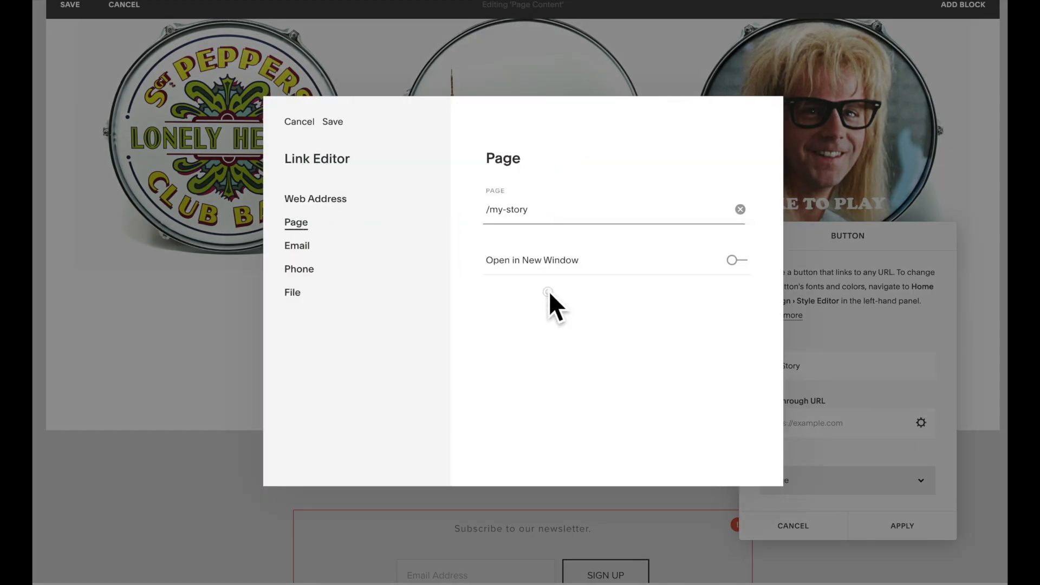
pyautogui.click(332, 122)
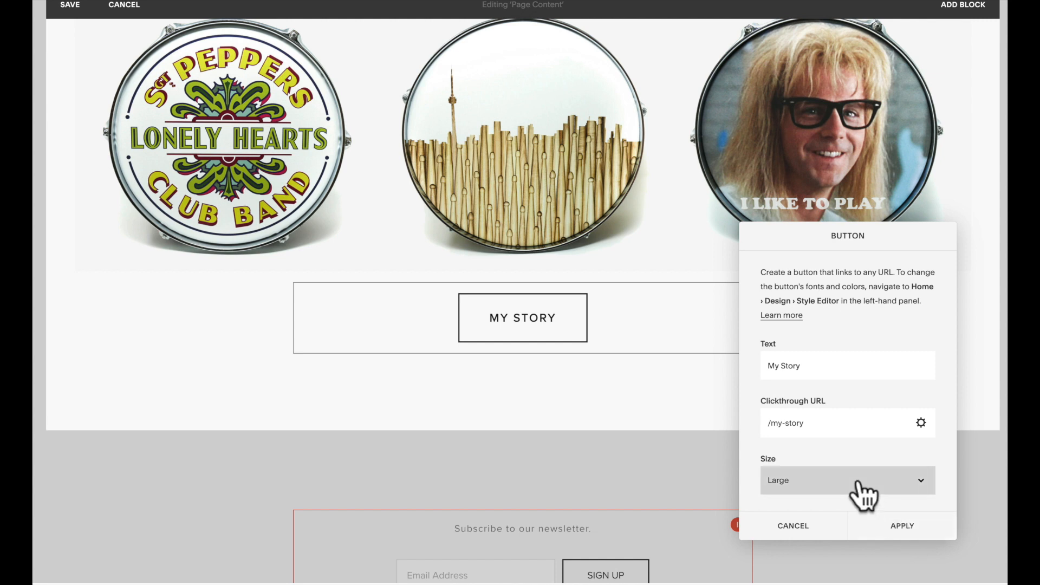
# Step: Align the My Story button to the right within its block and apply the button settings
pyautogui.scroll(-2, 847, 492)
pyautogui.click(823, 483)
pyautogui.click(815, 493)
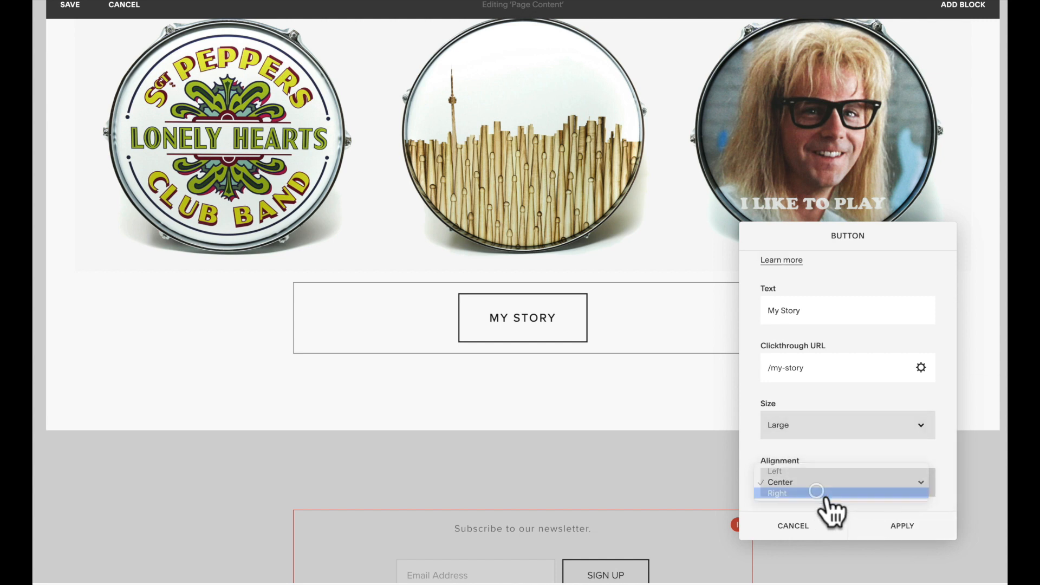
pyautogui.click(883, 527)
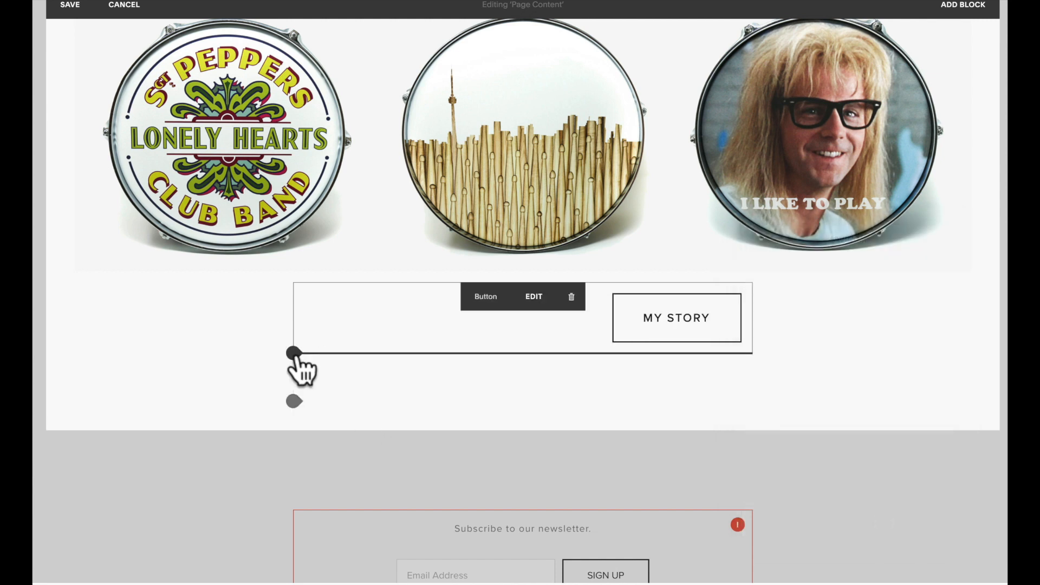
# Step: Add a second button block labelled "Shop Drums" below the My Story button and link it to the /shop-drums page
pyautogui.click(293, 353)
pyautogui.click(446, 294)
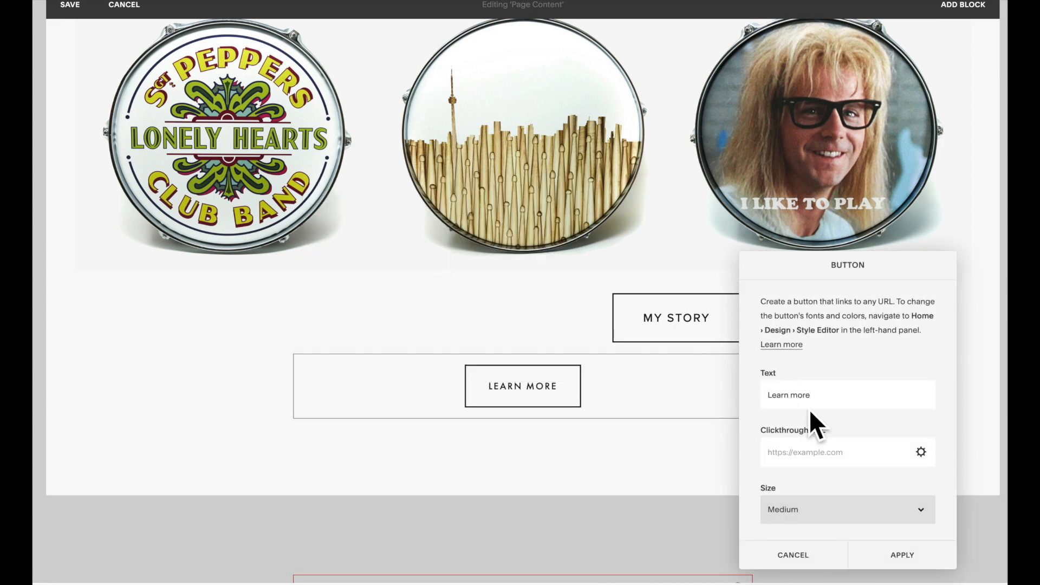
pyautogui.write('Shop Drums')
pyautogui.click(921, 452)
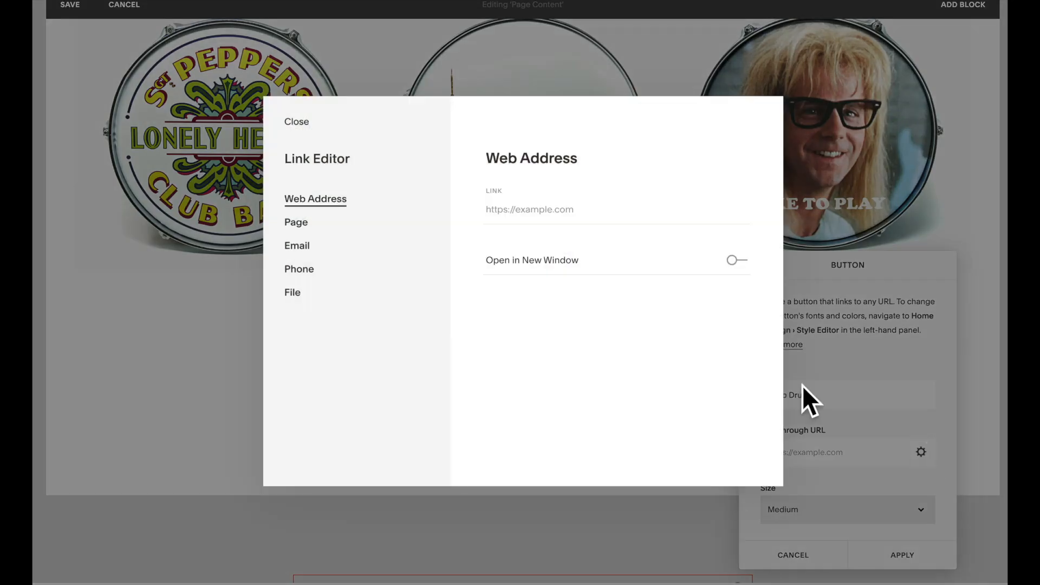
pyautogui.click(339, 227)
pyautogui.click(548, 209)
pyautogui.click(561, 313)
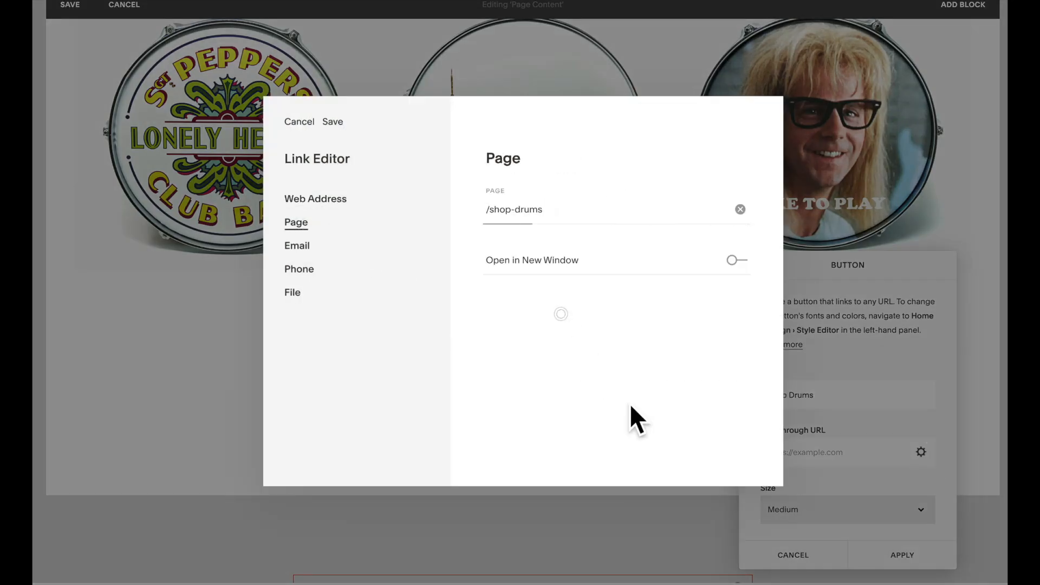
pyautogui.click(332, 122)
# Step: Set the Shop Drums button to Large size with Left alignment and apply the settings
pyautogui.click(811, 510)
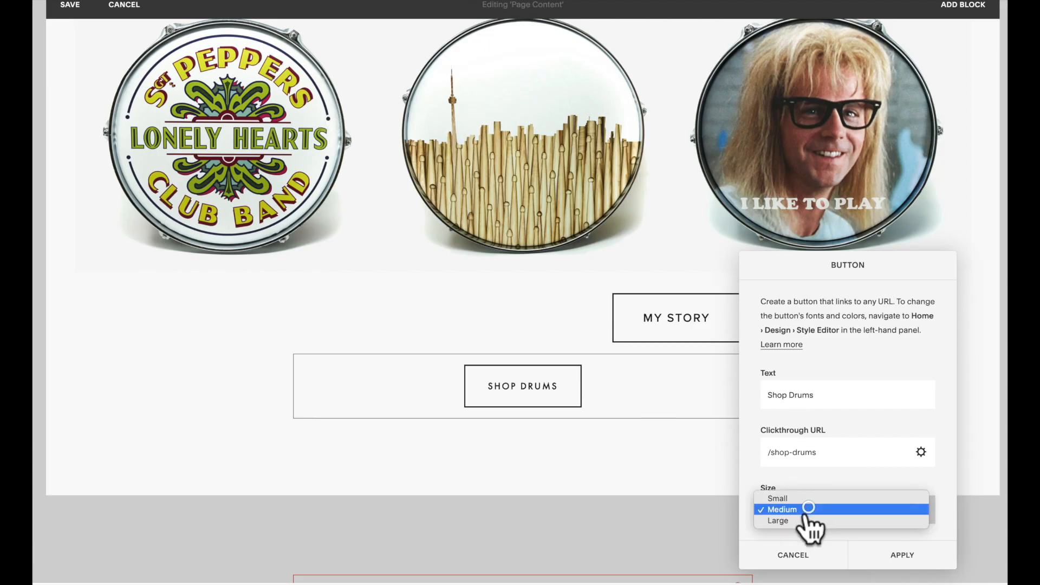
pyautogui.click(807, 520)
pyautogui.scroll(-2, 805, 517)
pyautogui.click(793, 511)
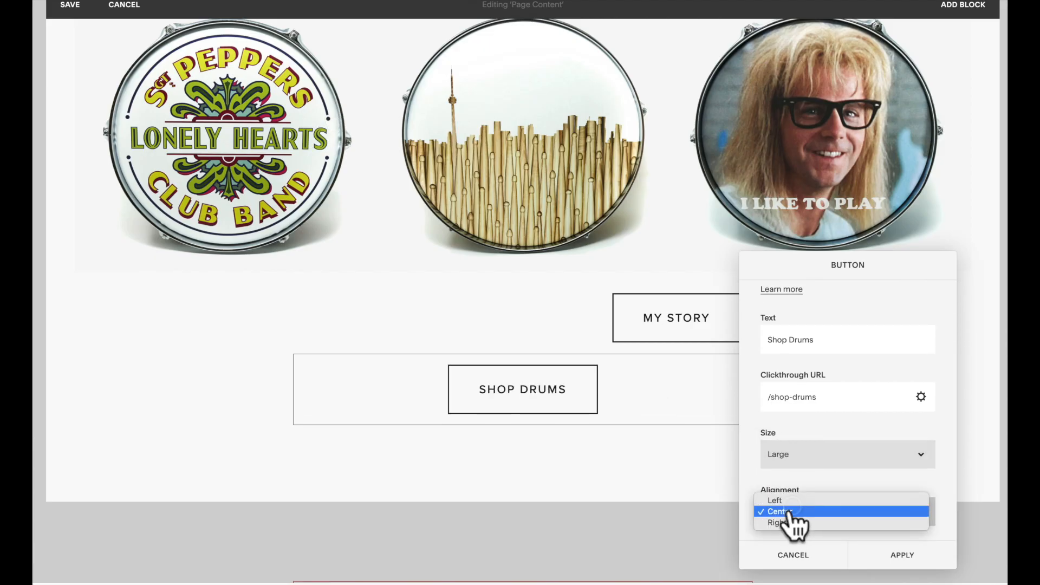
pyautogui.click(791, 500)
pyautogui.click(901, 553)
# Step: Move the Shop Drums button into the same row, to the right of the My Story button, and save the page
pyautogui.moveTo(401, 308); pyautogui.dragTo(315, 383)
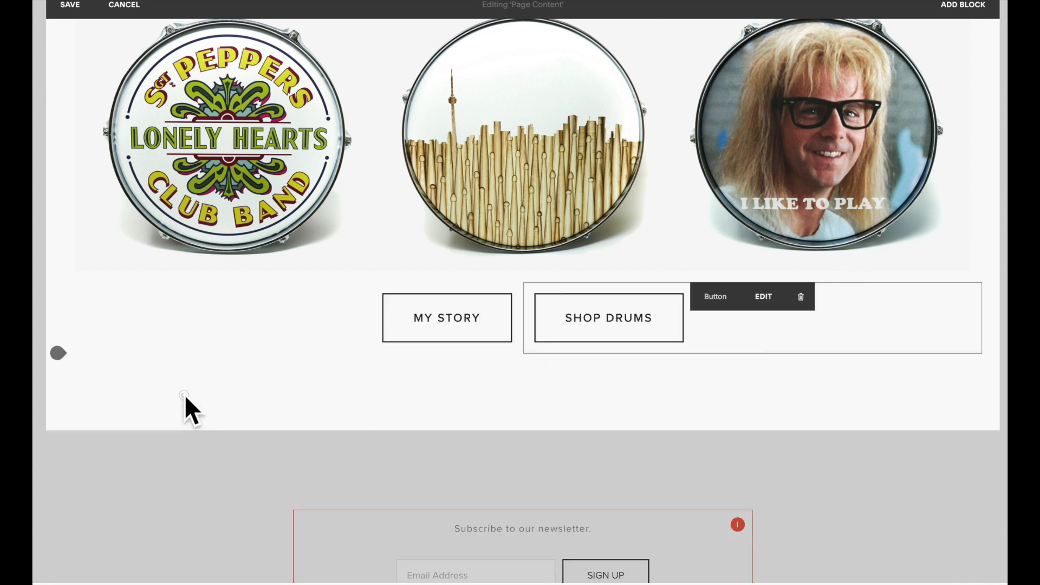
pyautogui.click(73, 7)
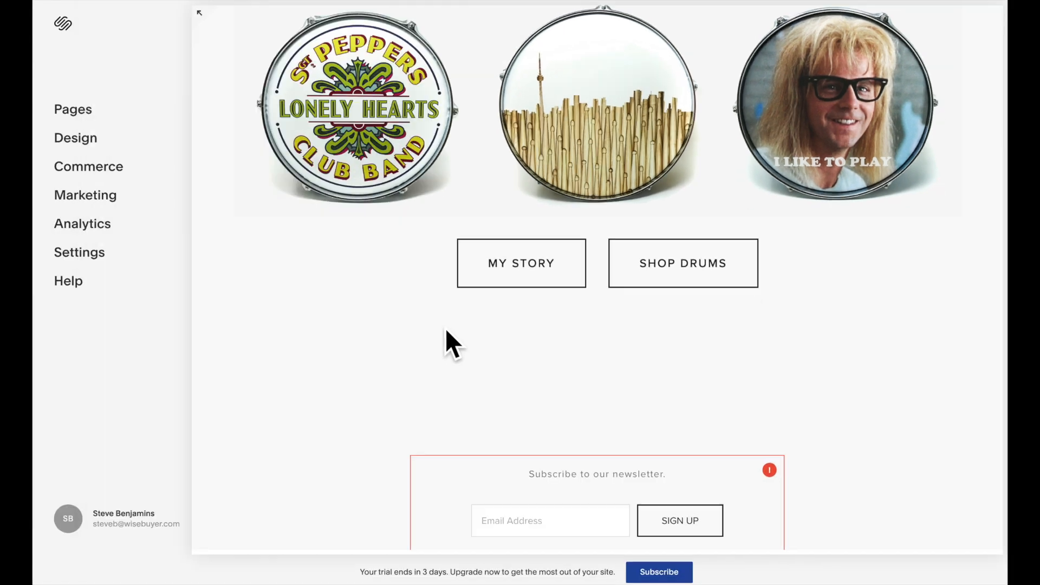
# Step: Preview the saved Home page at full width and return to the editing view
pyautogui.scroll(5, 390, 347)
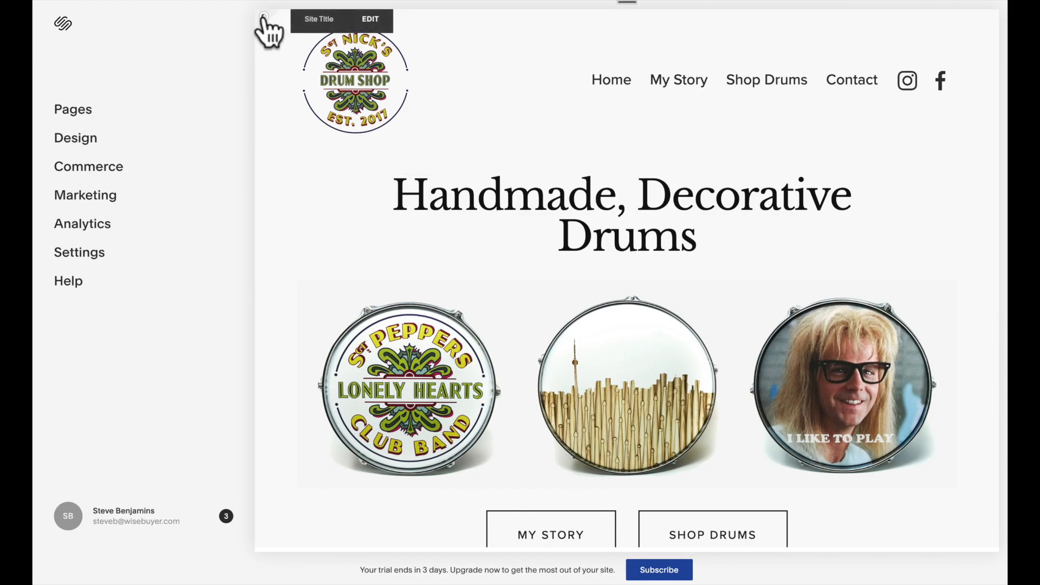
pyautogui.click(264, 16)
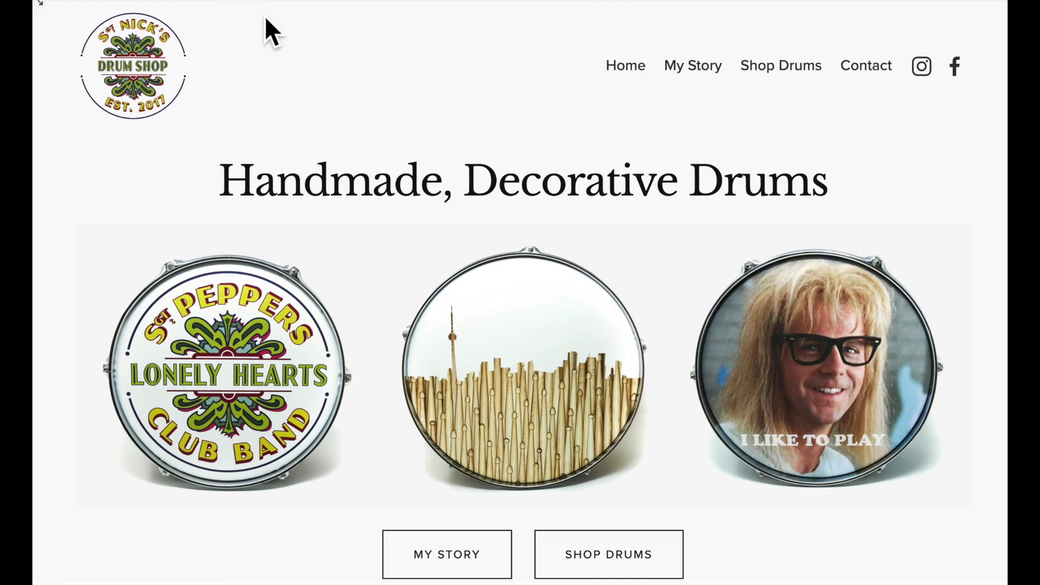
pyautogui.click(39, 6)
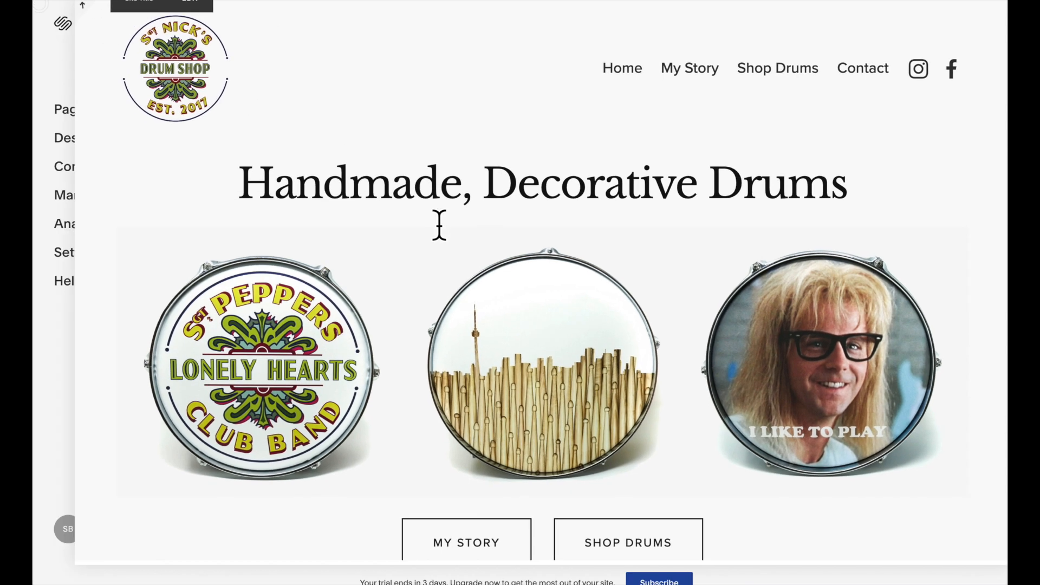
pyautogui.scroll(-1, 522, 314)
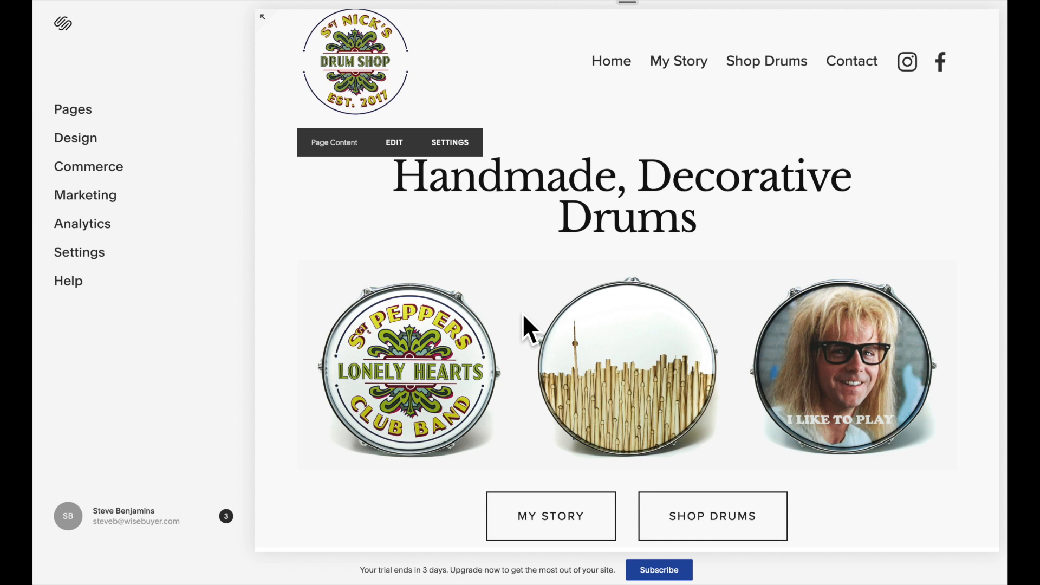
# Step: Shrink the Home page drum image by adding narrow spacer blocks on both sides of it, and save the page
pyautogui.click(396, 144)
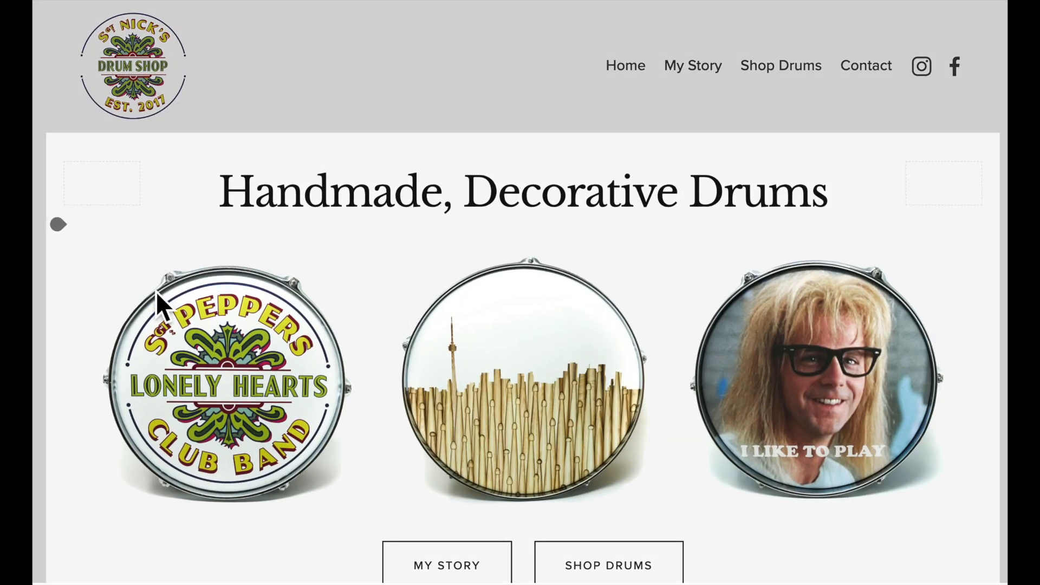
pyautogui.click(58, 224)
pyautogui.click(95, 153)
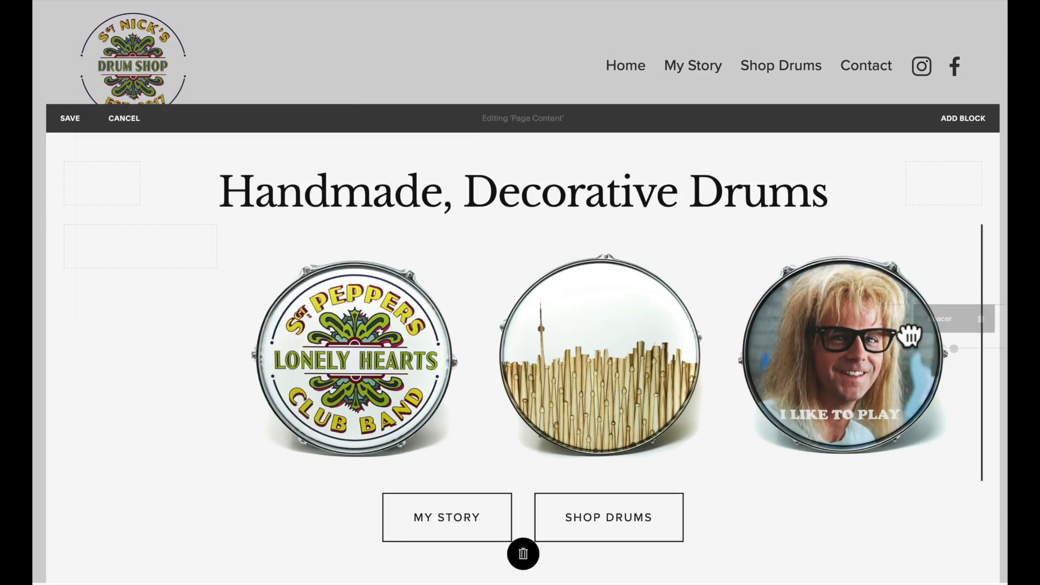
pyautogui.moveTo(905, 332); pyautogui.dragTo(766, 263)
pyautogui.moveTo(681, 248); pyautogui.dragTo(877, 256)
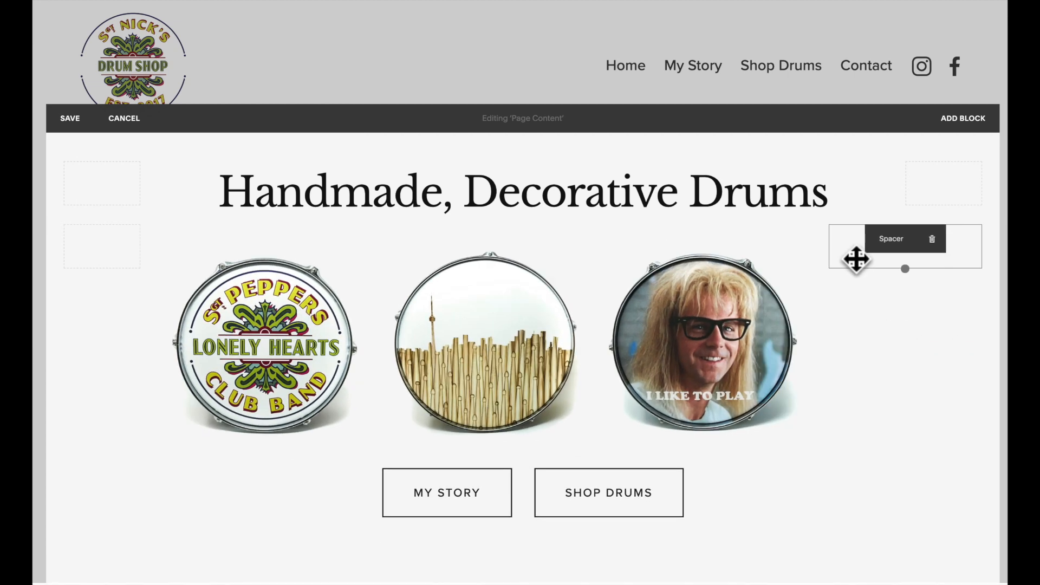
pyautogui.click(57, 120)
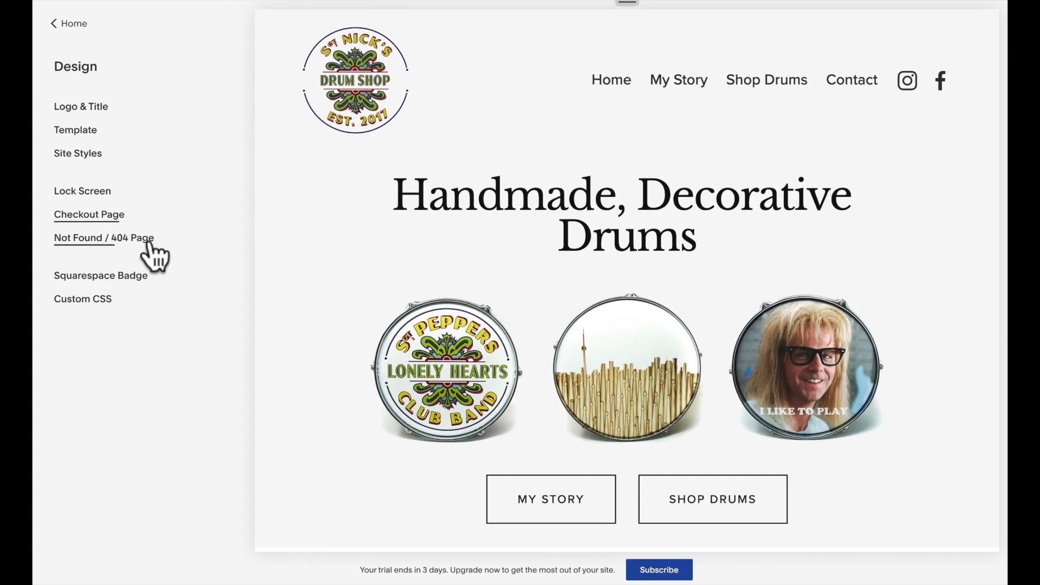
# Step: Open the empty Contact page for editing and add a text block reading "Contact"
pyautogui.click(261, 16)
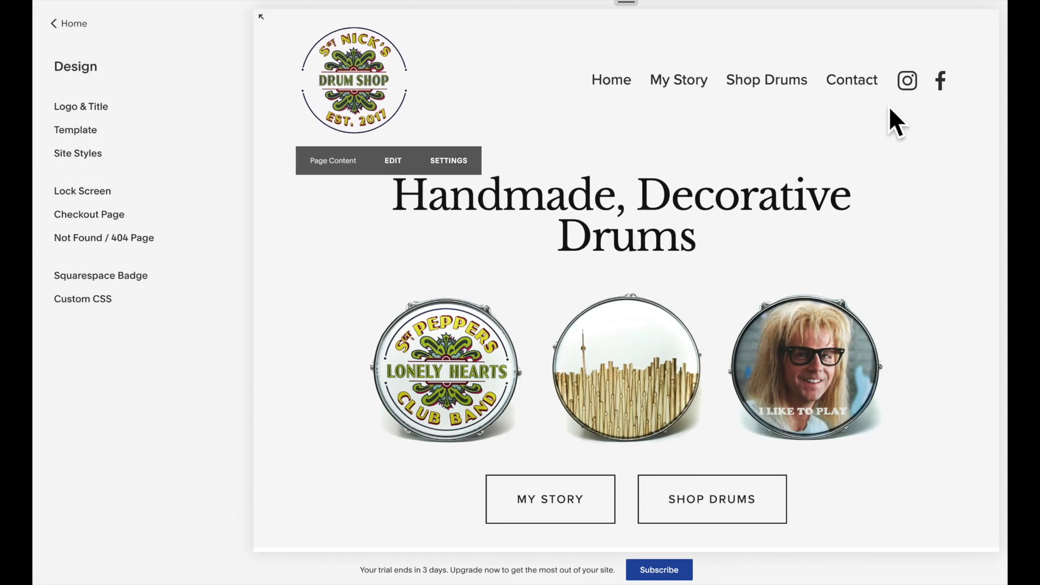
pyautogui.click(847, 84)
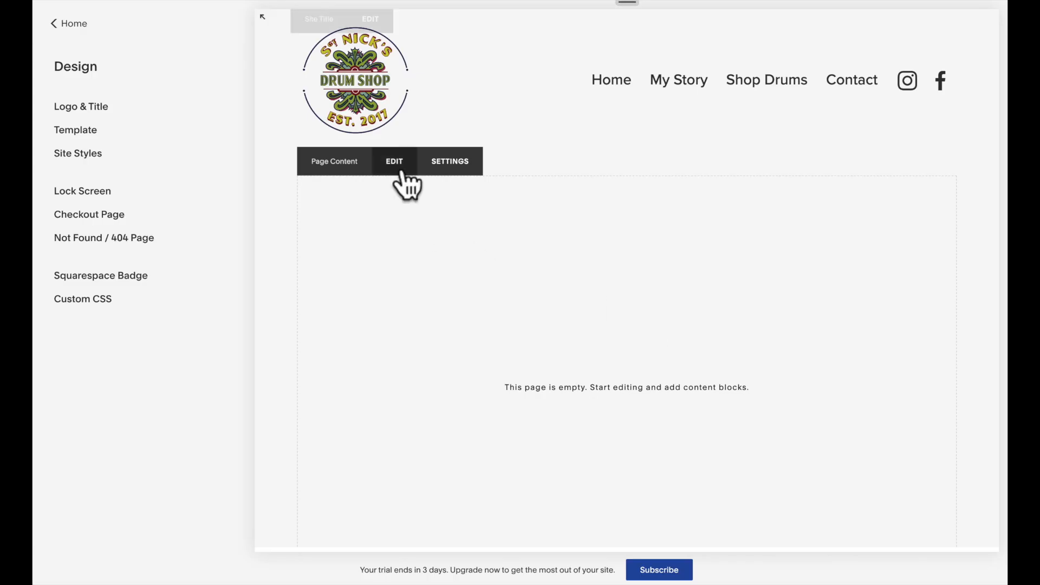
pyautogui.click(402, 168)
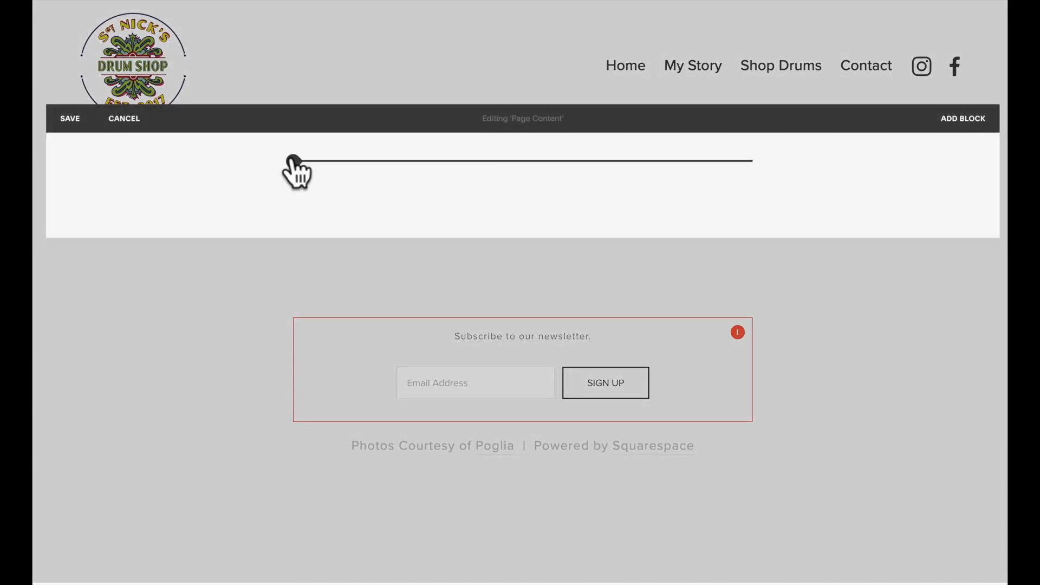
pyautogui.click(284, 160)
pyautogui.click(325, 64)
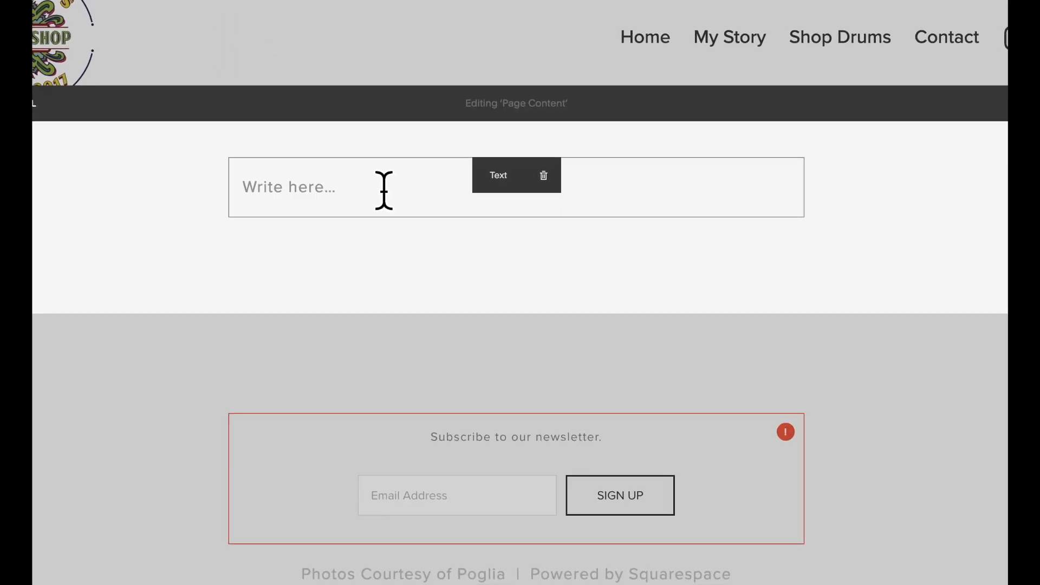
pyautogui.click(412, 135)
pyautogui.write('Contact')
# Step: Format the "Contact" line as a centred Heading 1
pyautogui.click(576, 141)
pyautogui.click(506, 176)
pyautogui.click(426, 141)
# Step: Beneath the Contact heading, add the lines "Ask me anything— I'll reply with one business day." and "I ❤️ custom drum orders!"
pyautogui.press('Return')
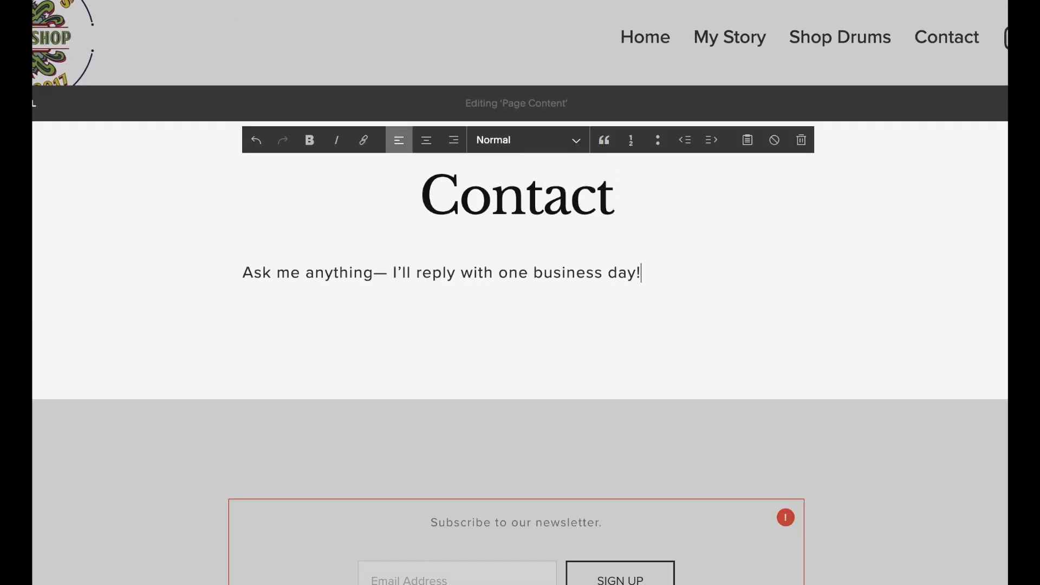
pyautogui.press('Return')
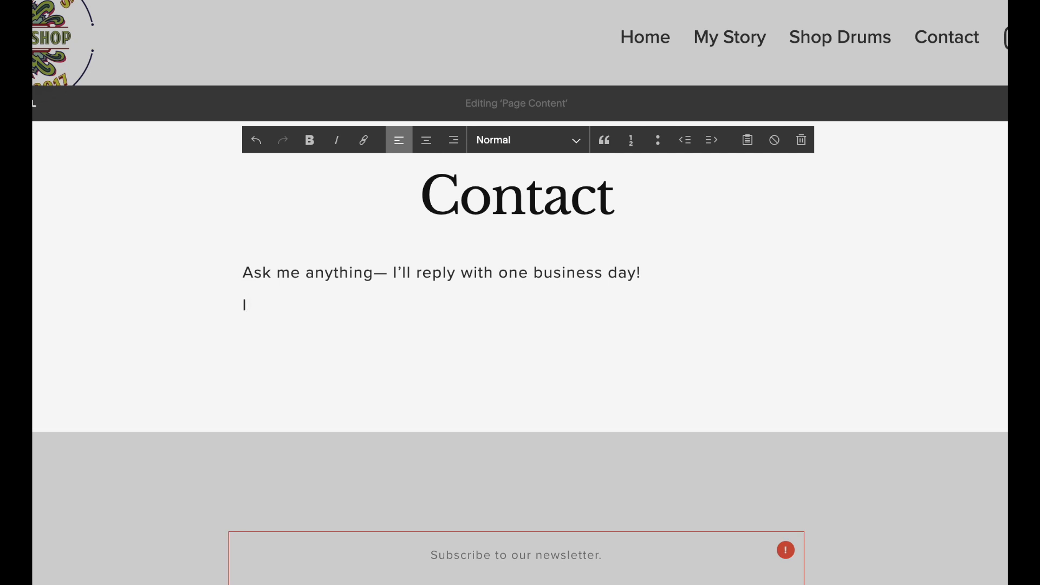
pyautogui.write('I')
pyautogui.press('ctrl+super+space')
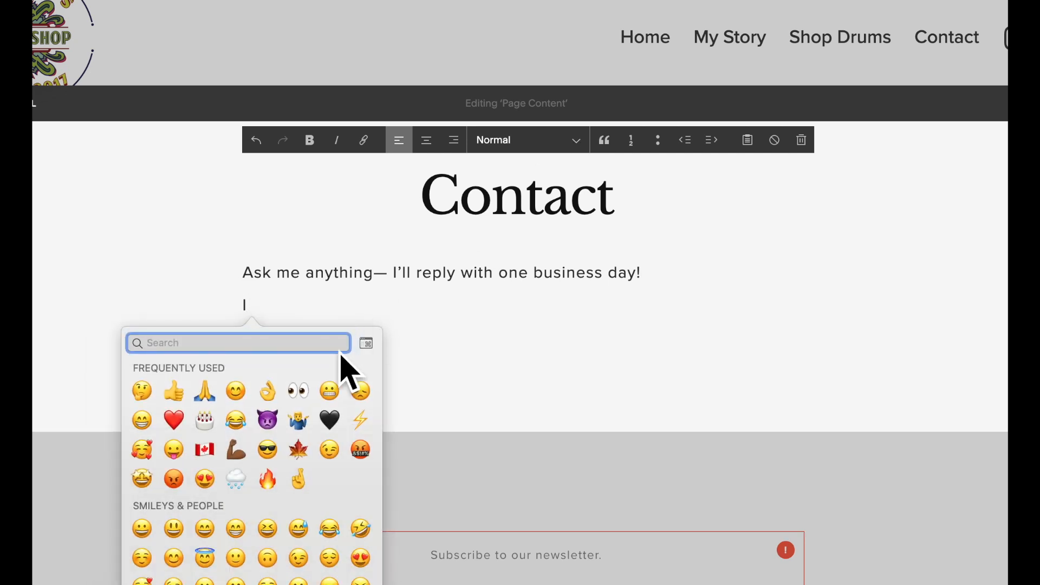
pyautogui.press('Escape')
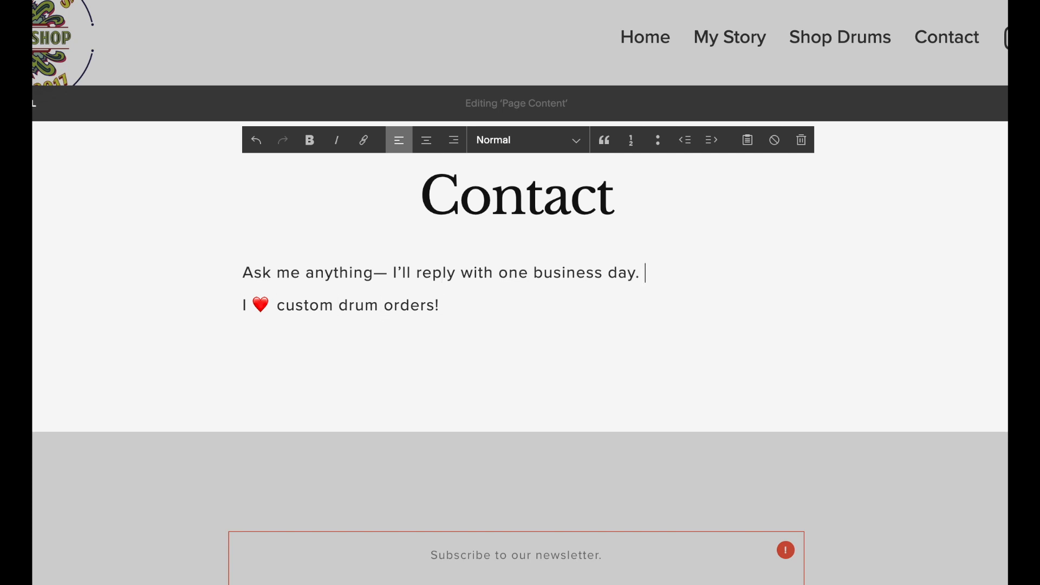
# Step: Format the two lines under the Contact heading as centred Heading 2 text
pyautogui.hotkey('ctrl', 'a')
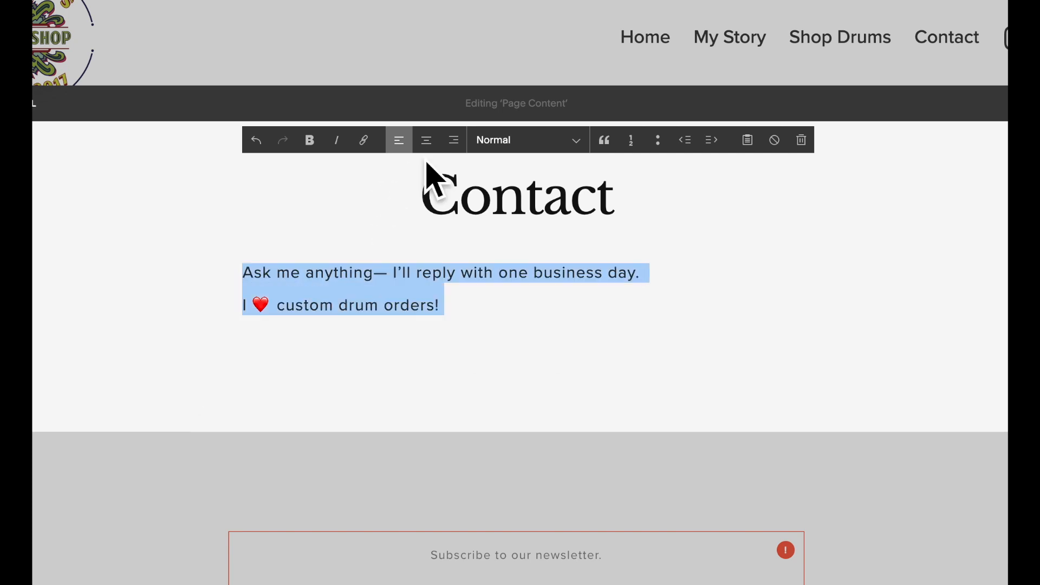
pyautogui.click(427, 142)
pyautogui.click(498, 148)
pyautogui.click(511, 175)
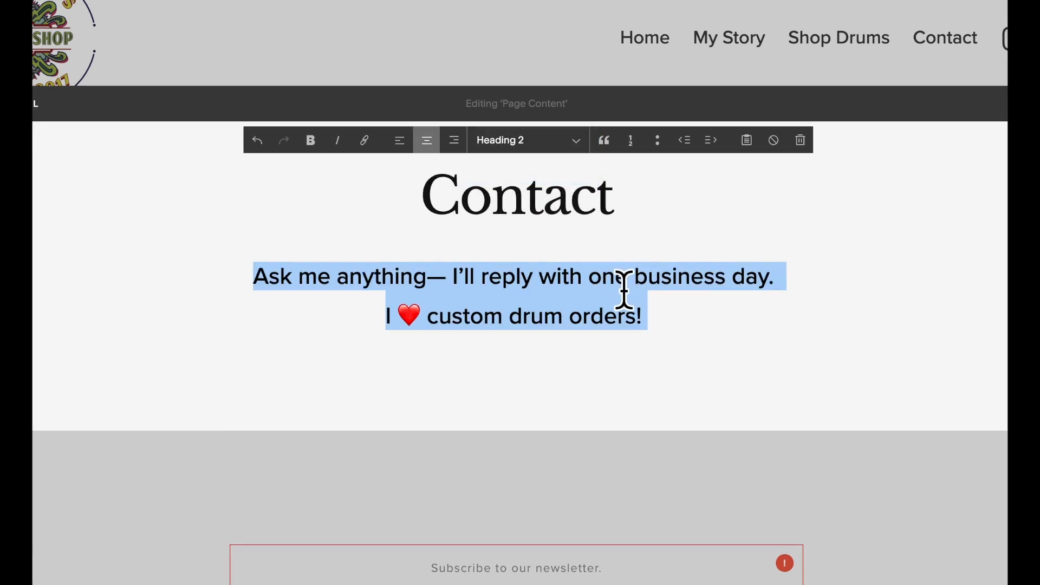
pyautogui.click(620, 300)
pyautogui.click(213, 328)
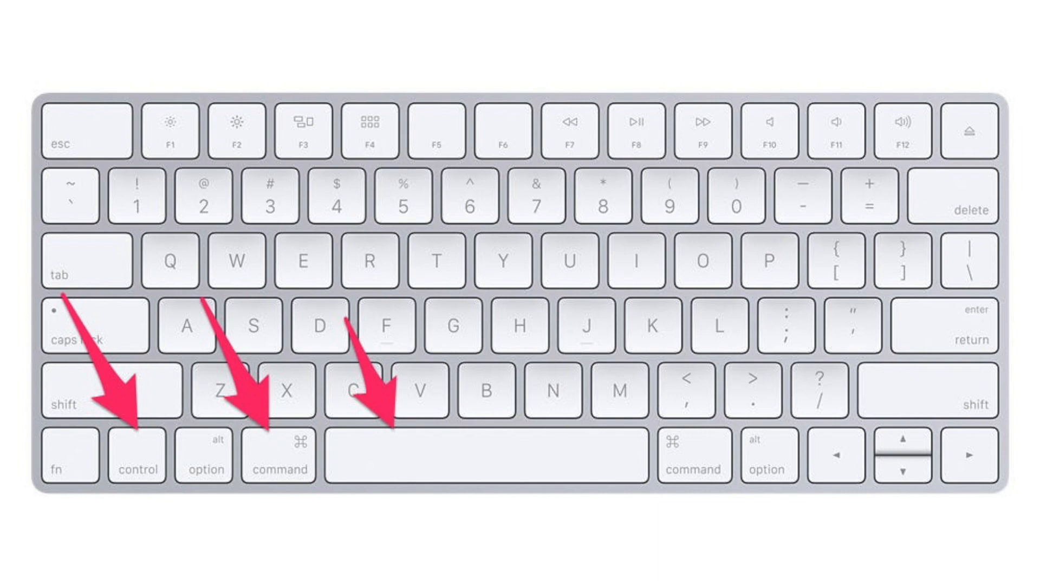
# Step: Add a form block below the Contact intro text, name it "Contact", review its storage options and apply it
pyautogui.click(294, 317)
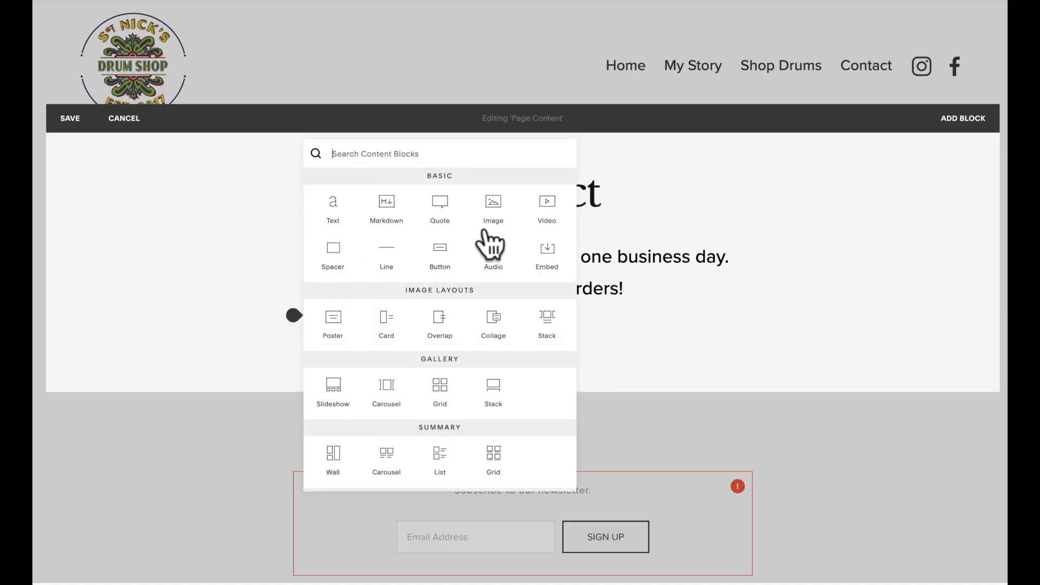
pyautogui.write('form')
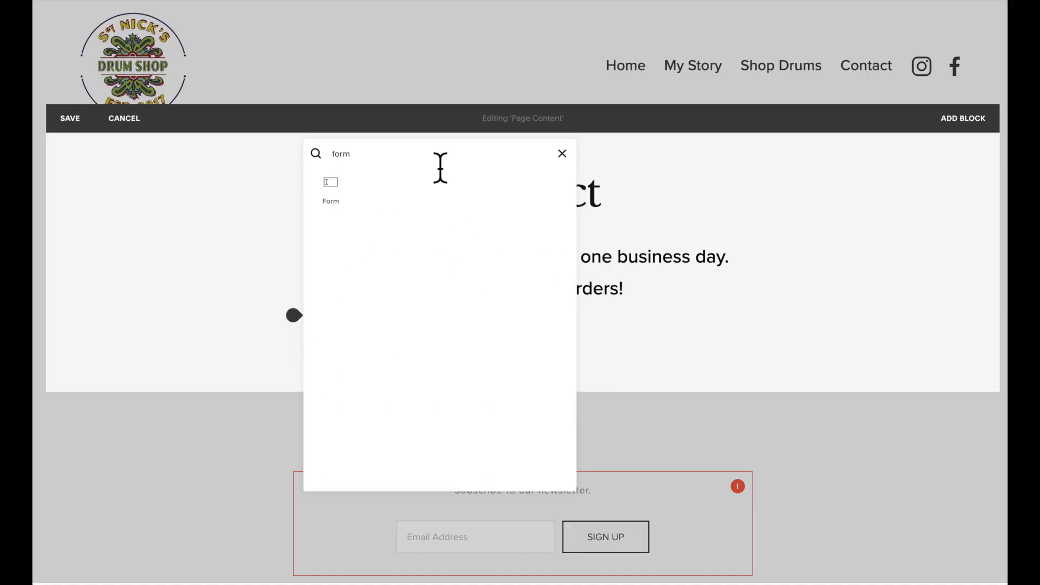
pyautogui.click(331, 184)
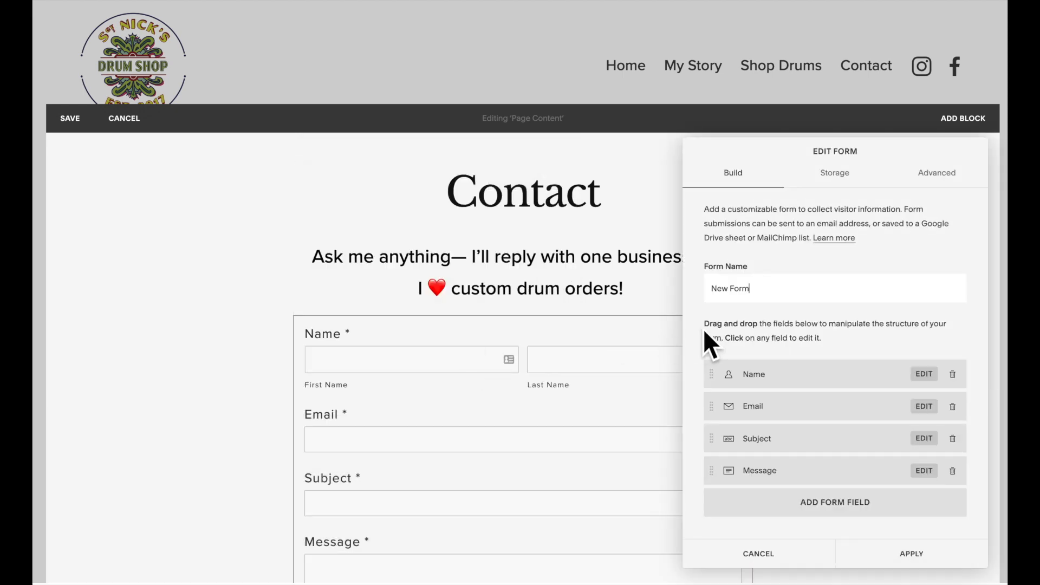
pyautogui.hotkey('ctrl', 'a')
pyautogui.write('Contact')
pyautogui.click(829, 184)
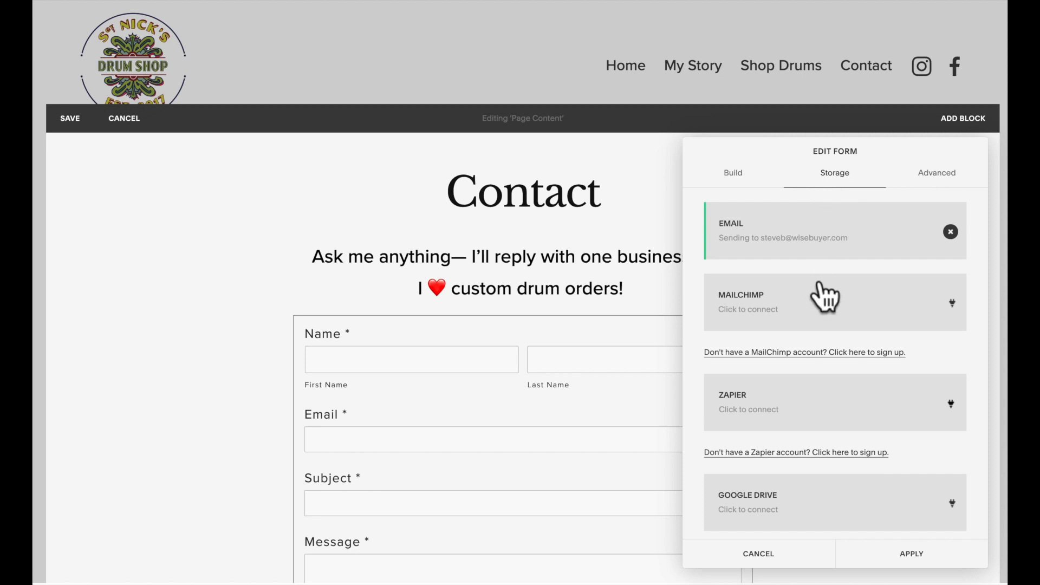
pyautogui.scroll(-1, 861, 309)
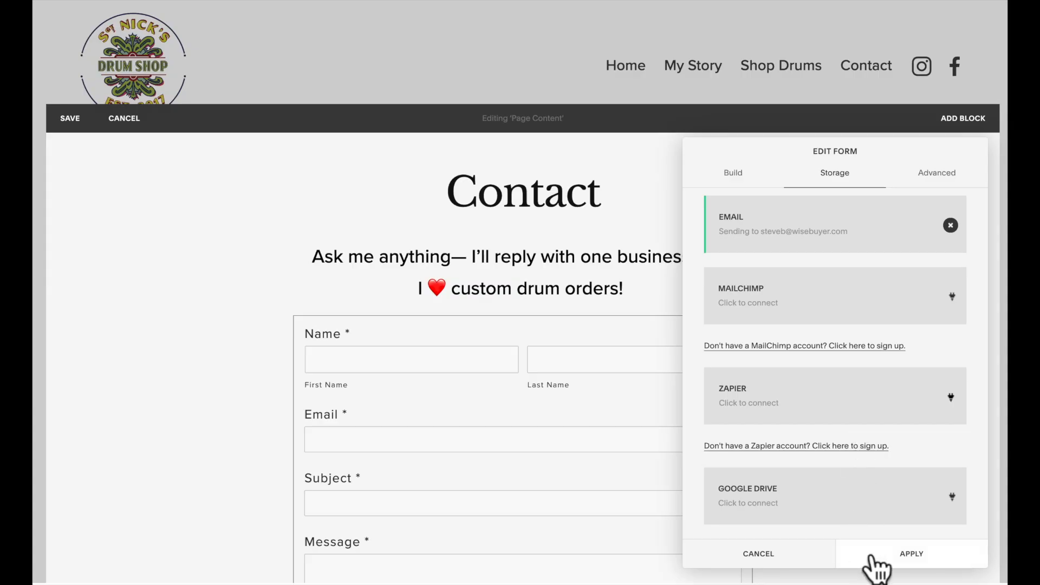
pyautogui.click(876, 564)
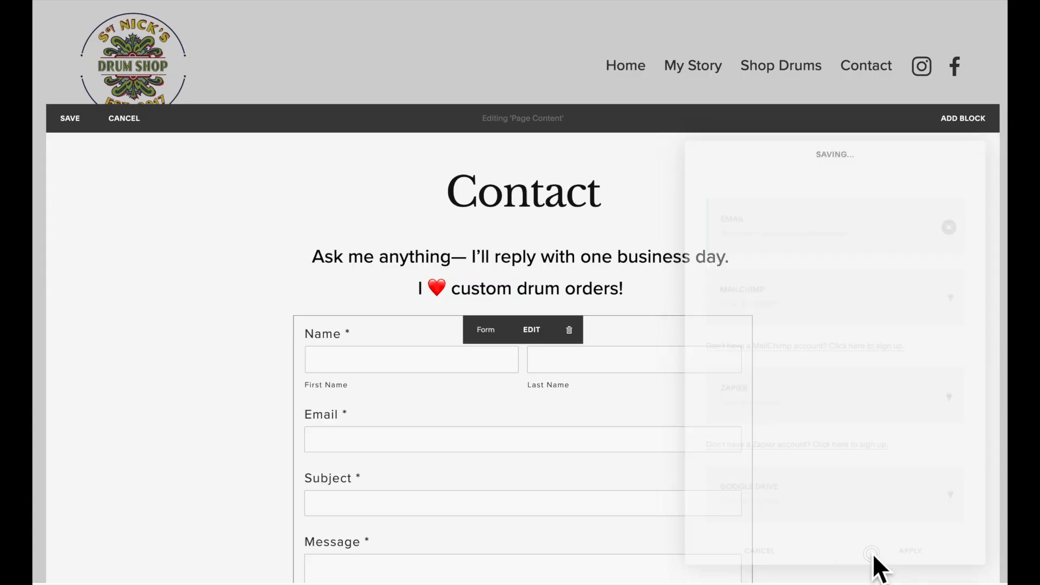
# Step: Insert an image block above the contact form using the uploaded photo "059A7781 edit2.jpg"
pyautogui.click(293, 317)
pyautogui.click(489, 202)
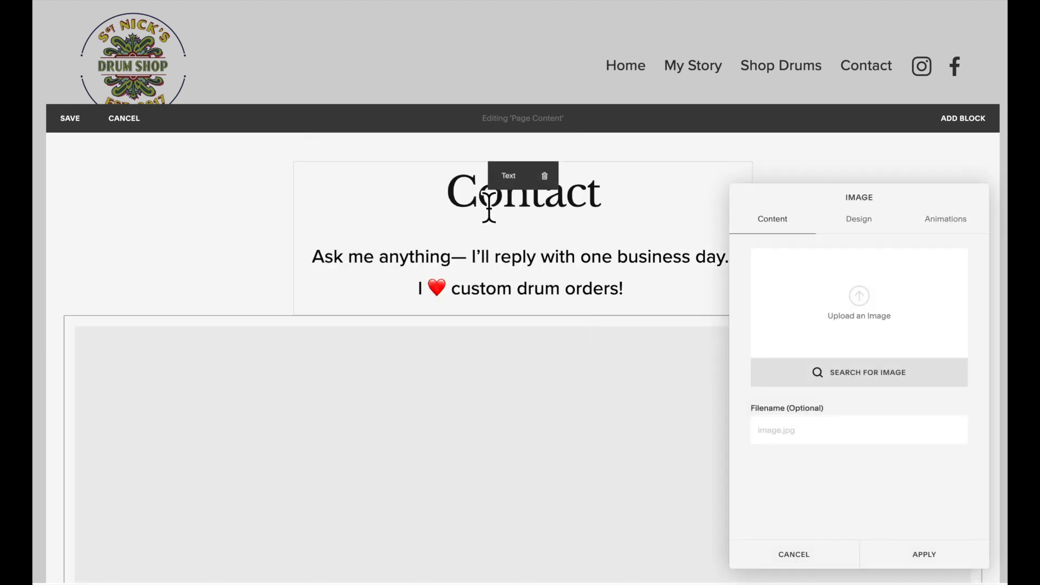
pyautogui.click(859, 300)
pyautogui.click(692, 269)
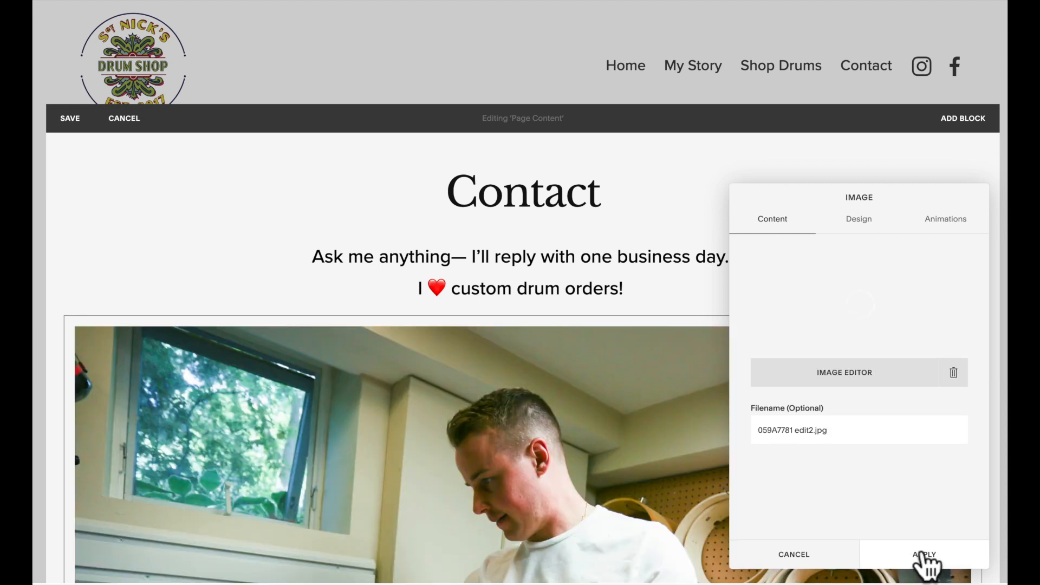
pyautogui.click(922, 551)
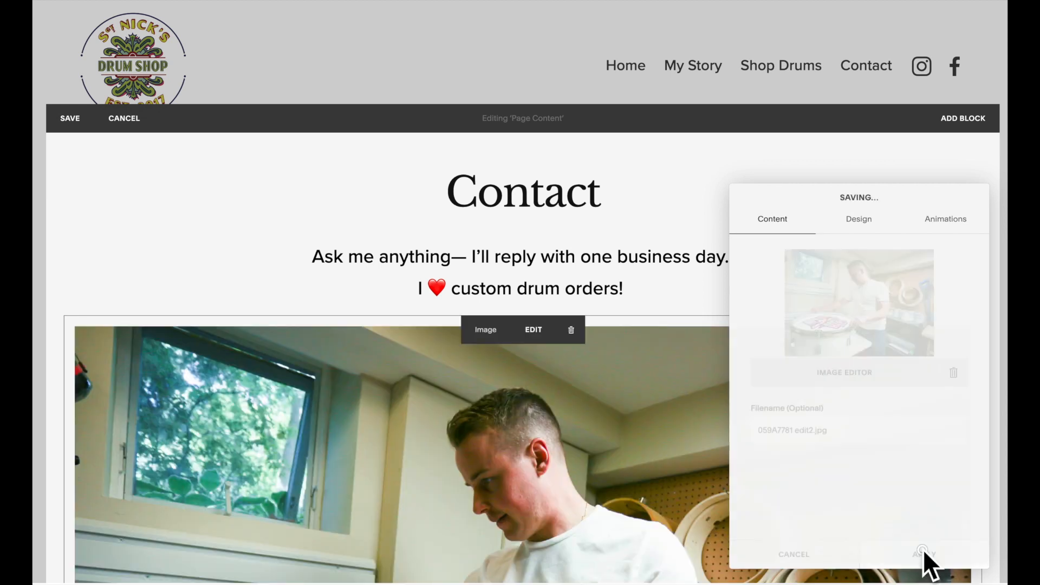
# Step: Move the workshop photo to the left of the contact form so they form two columns
pyautogui.scroll(-10, 840, 544)
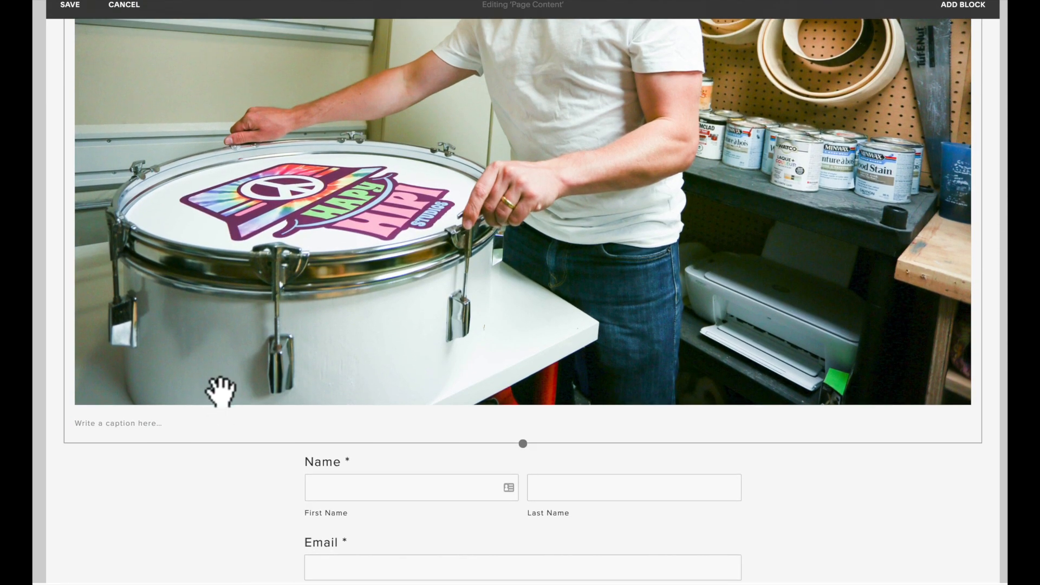
pyautogui.moveTo(219, 390); pyautogui.dragTo(367, 418)
pyautogui.scroll(7, 383, 399)
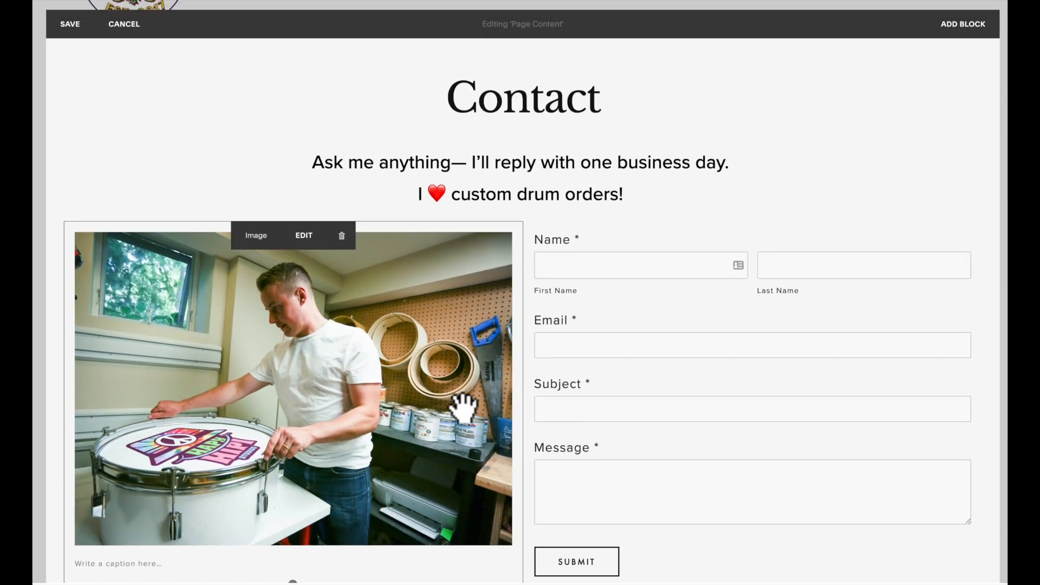
# Step: Insert a spacer between the intro text and the photo-and-form row, shorten it slightly, and save the page
pyautogui.scroll(1, 462, 407)
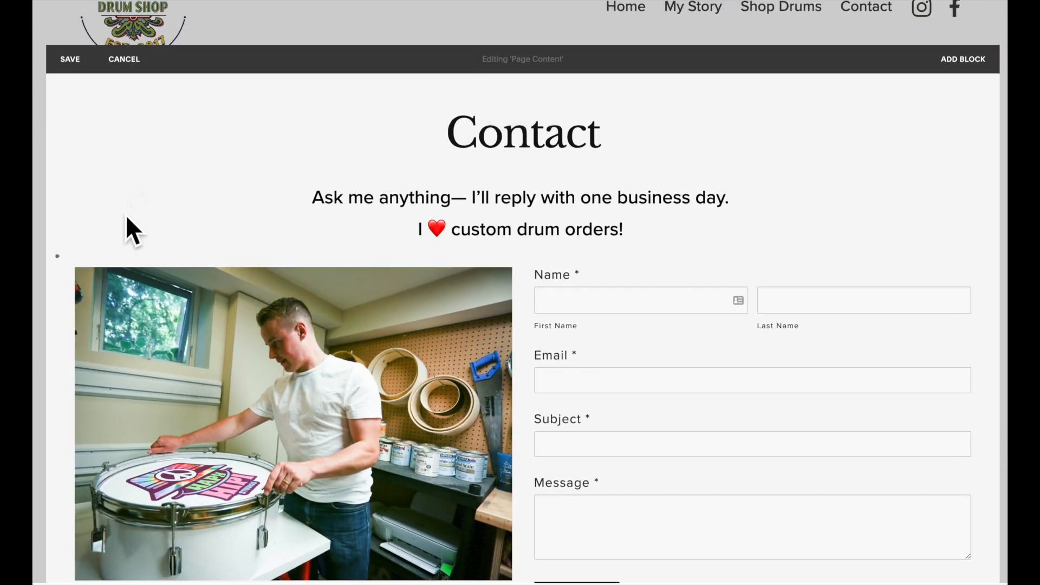
pyautogui.click(57, 257)
pyautogui.click(103, 193)
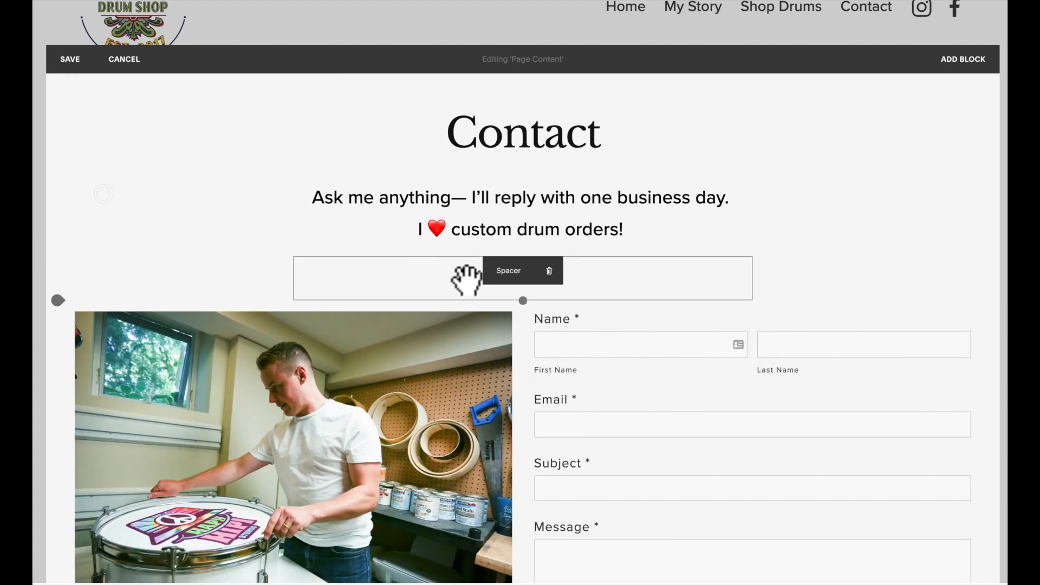
pyautogui.moveTo(522, 301); pyautogui.dragTo(522, 295)
pyautogui.scroll(2, 249, 237)
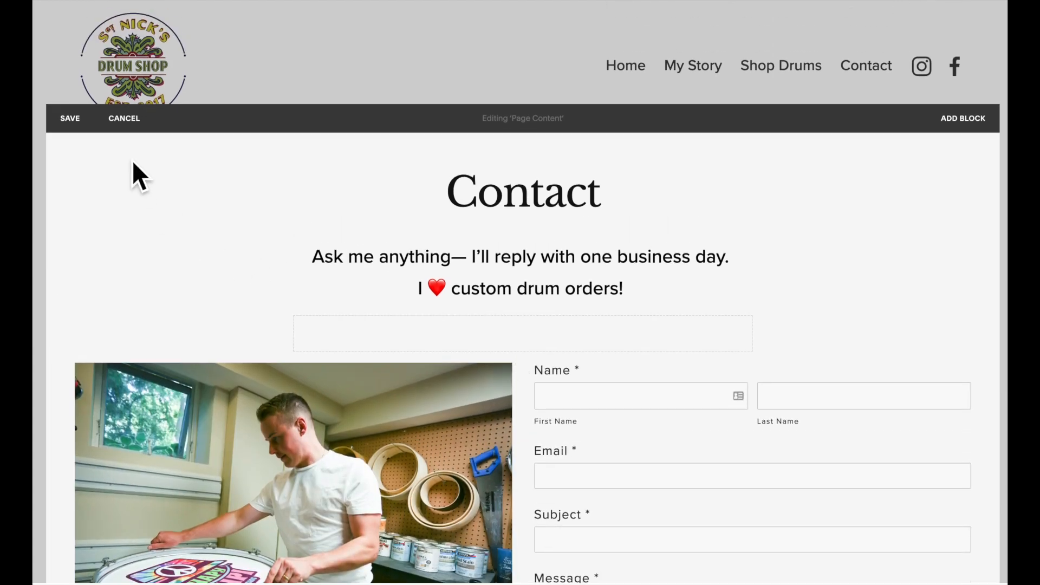
pyautogui.click(68, 119)
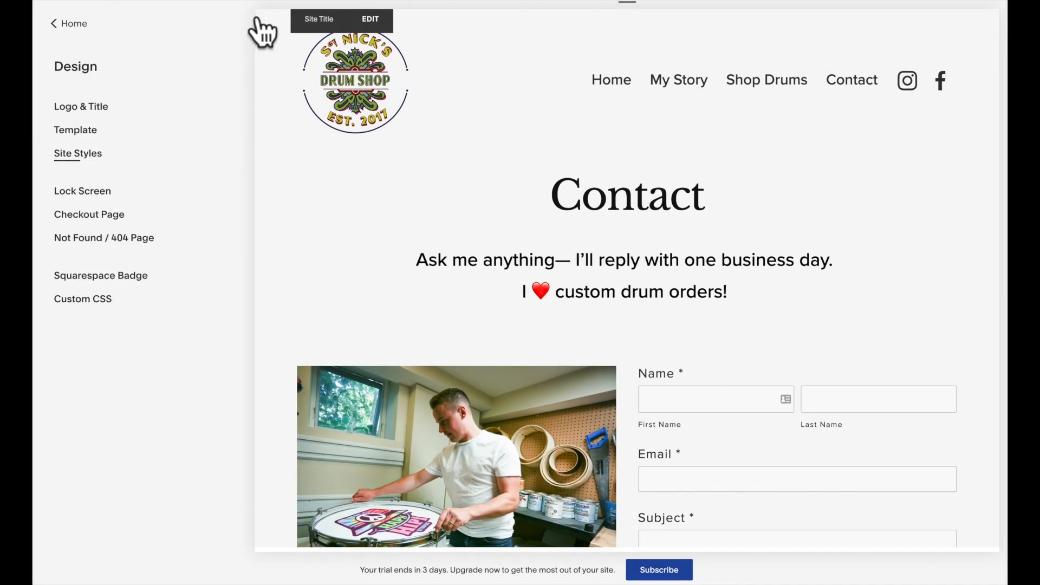
# Step: Preview the Contact page at full size down to its footer and return to the editor
pyautogui.click(257, 18)
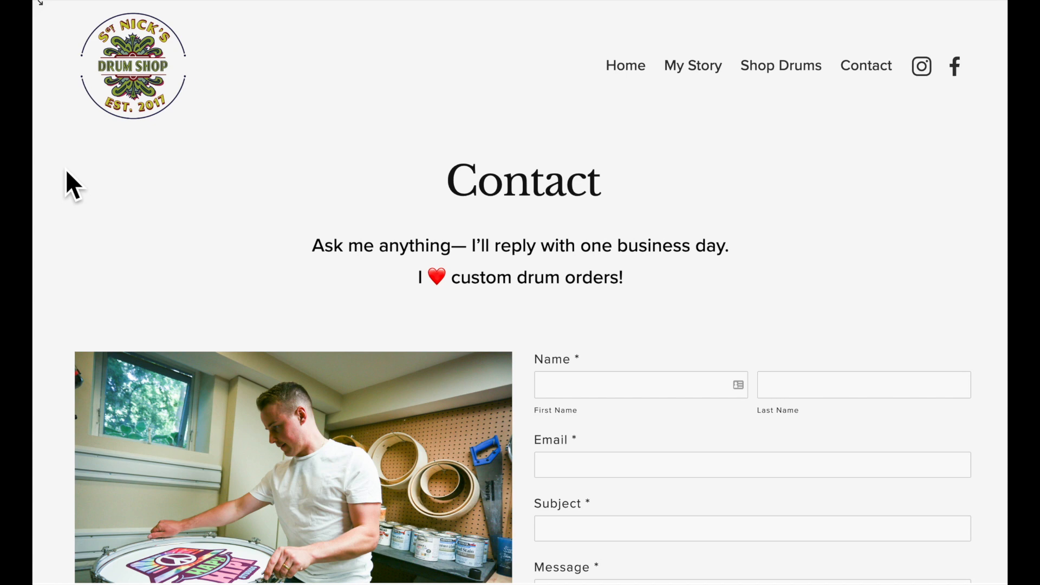
pyautogui.scroll(-3, 66, 170)
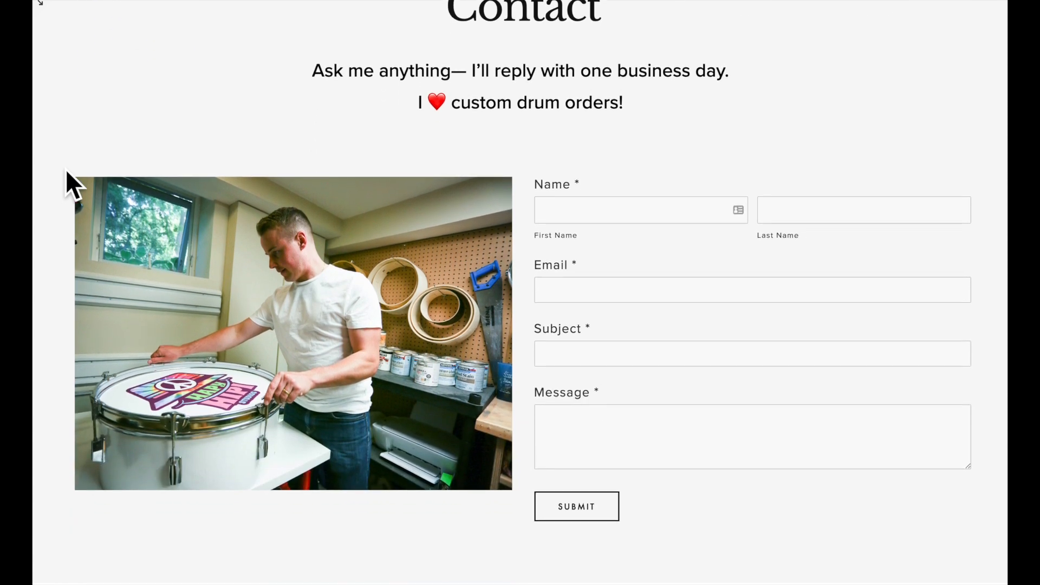
pyautogui.scroll(-3, 66, 170)
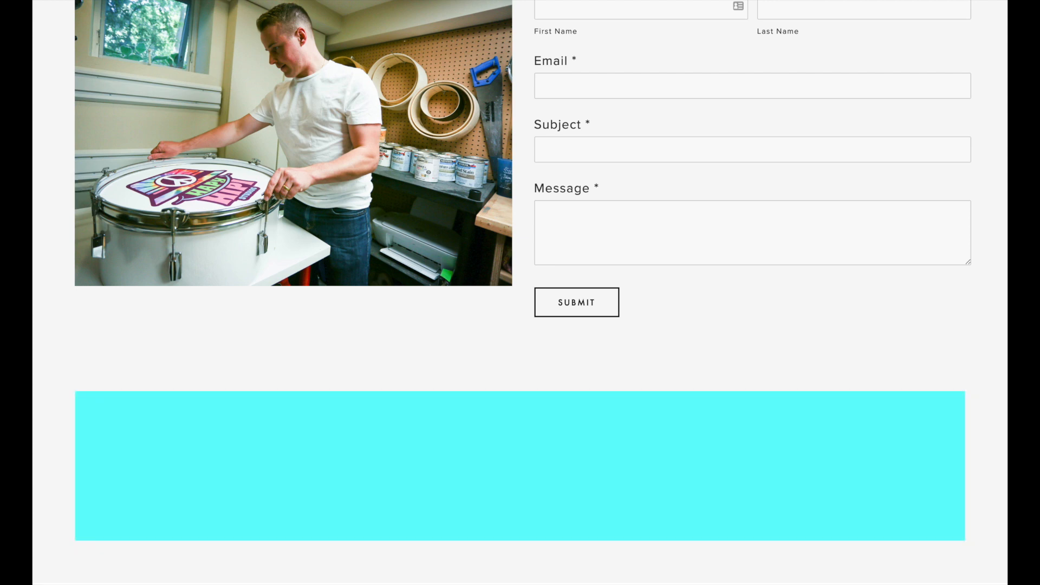
pyautogui.scroll(6, 262, 320)
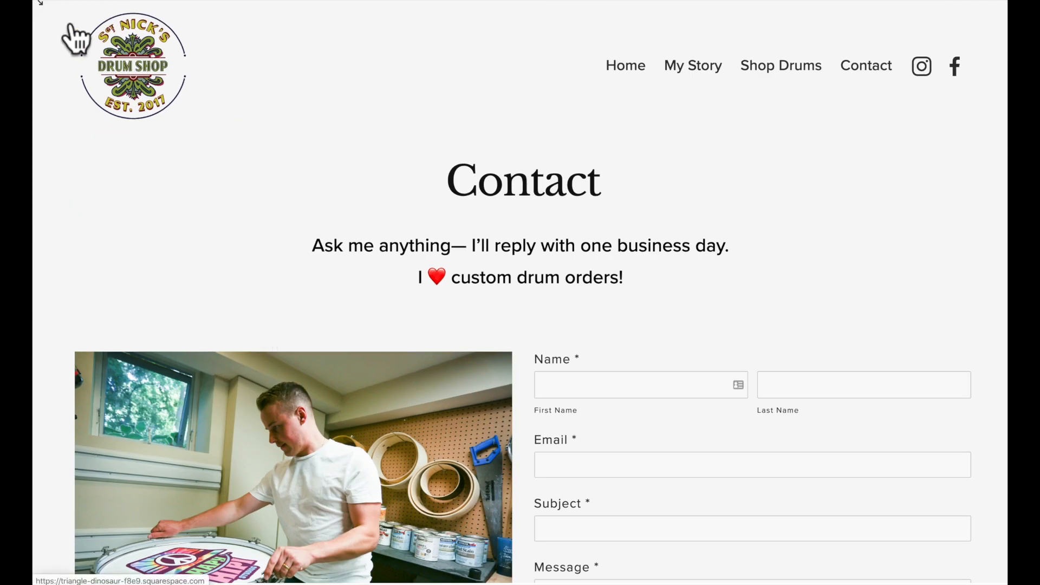
pyautogui.click(41, 5)
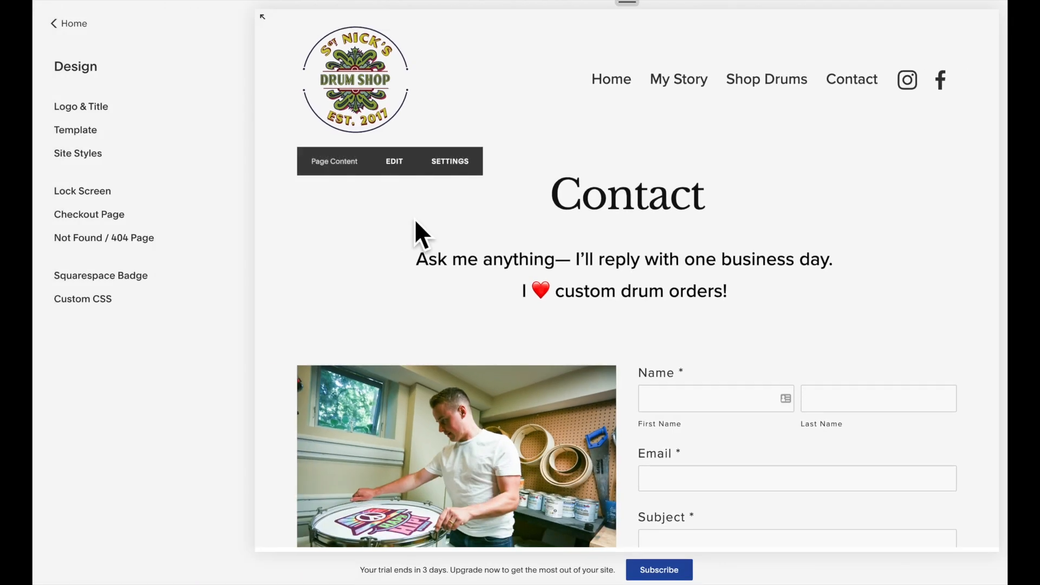
# Step: Open the Footer Bottom Blocks for editing and delete the newsletter block and the "Photos Courtesy of Poglia" credit text
pyautogui.scroll(-10, 419, 239)
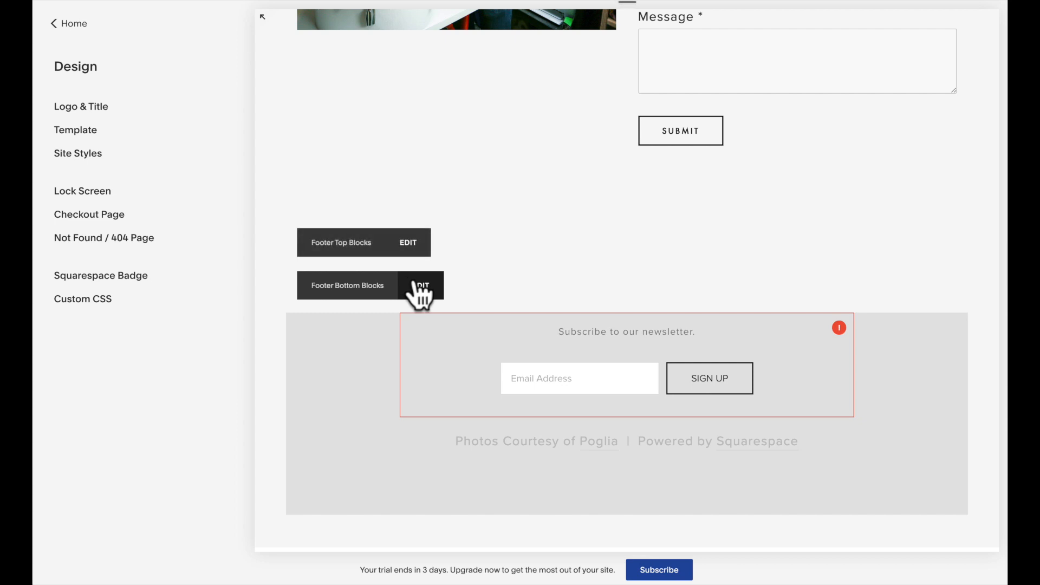
pyautogui.click(414, 281)
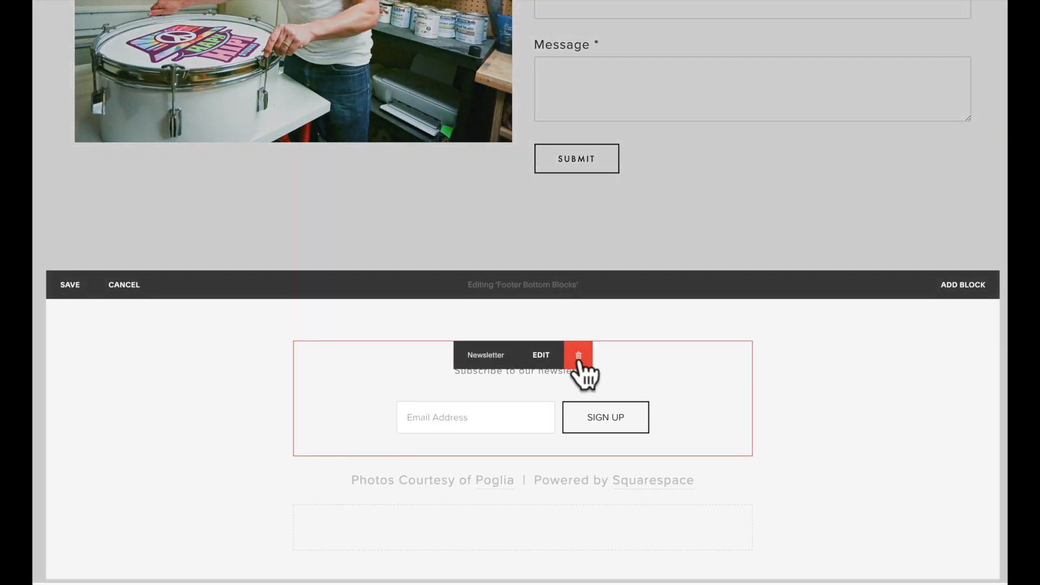
pyautogui.click(578, 353)
pyautogui.click(601, 397)
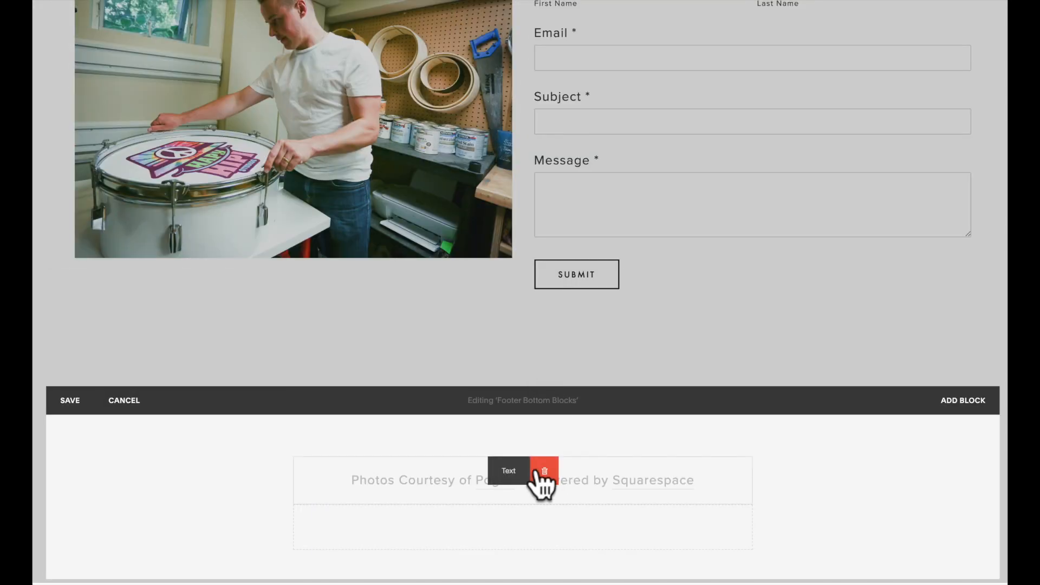
pyautogui.click(541, 472)
pyautogui.press('Return')
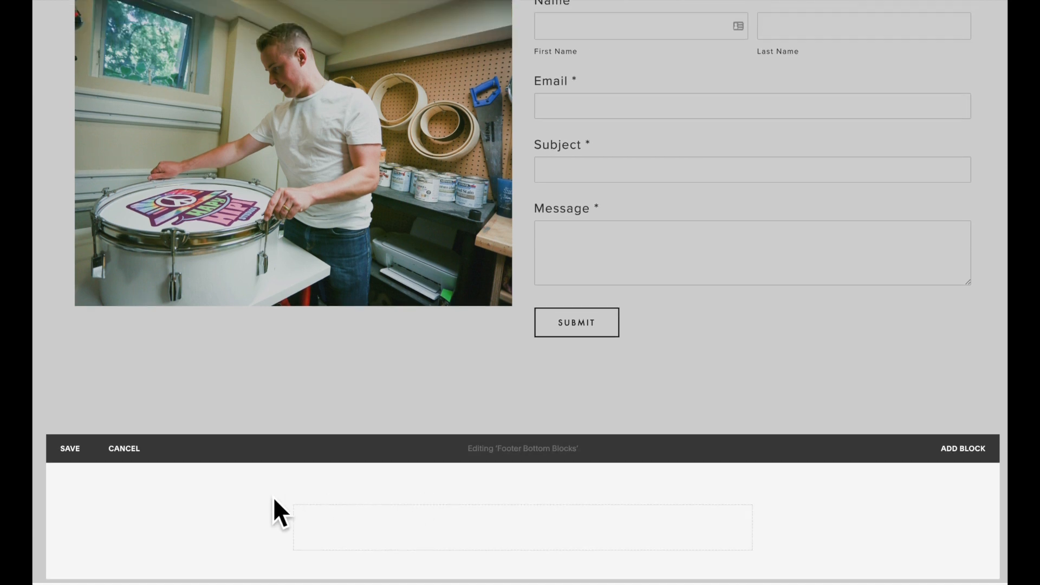
# Step: Add a text block to the bottom footer reading "Made With 🖤 In Toronto"
pyautogui.click(292, 506)
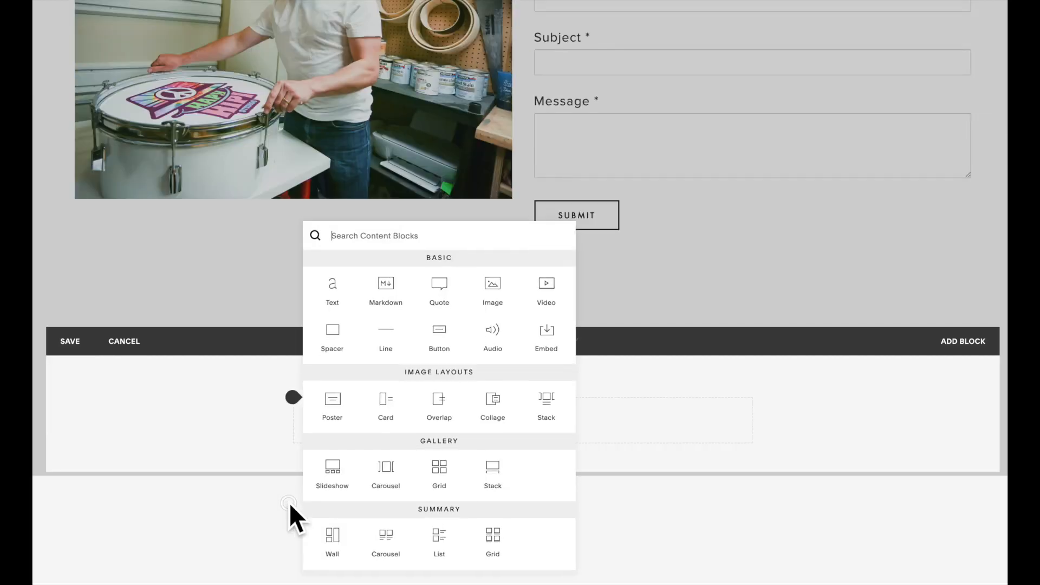
pyautogui.click(352, 301)
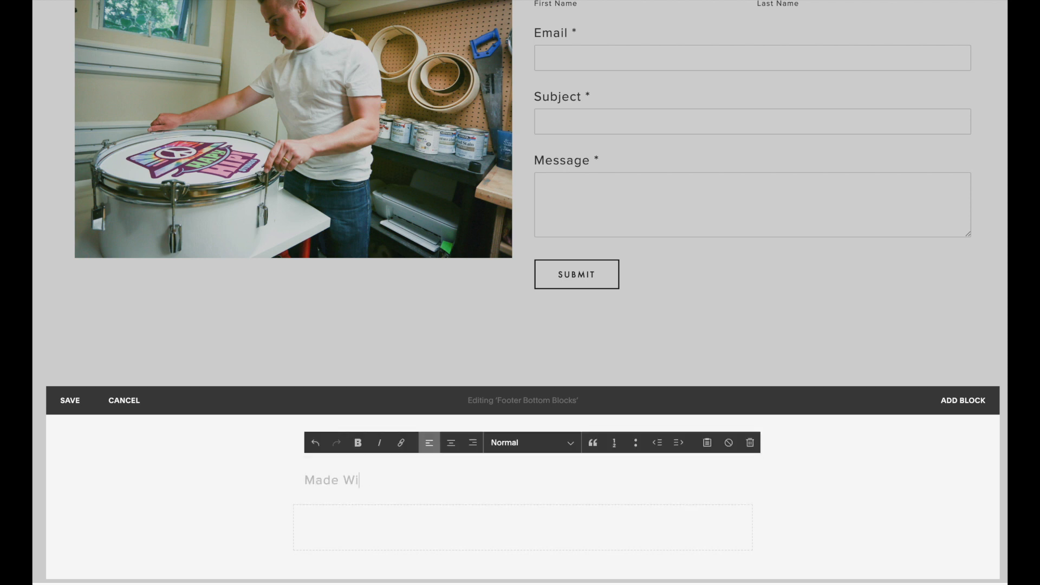
pyautogui.press('ctrl+super+space')
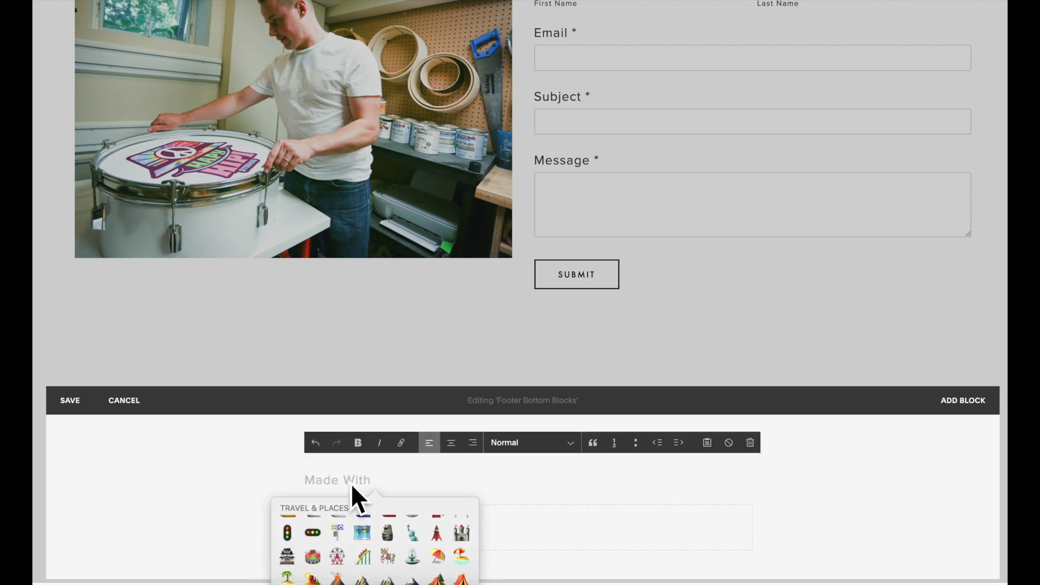
pyautogui.scroll(15, 366, 542)
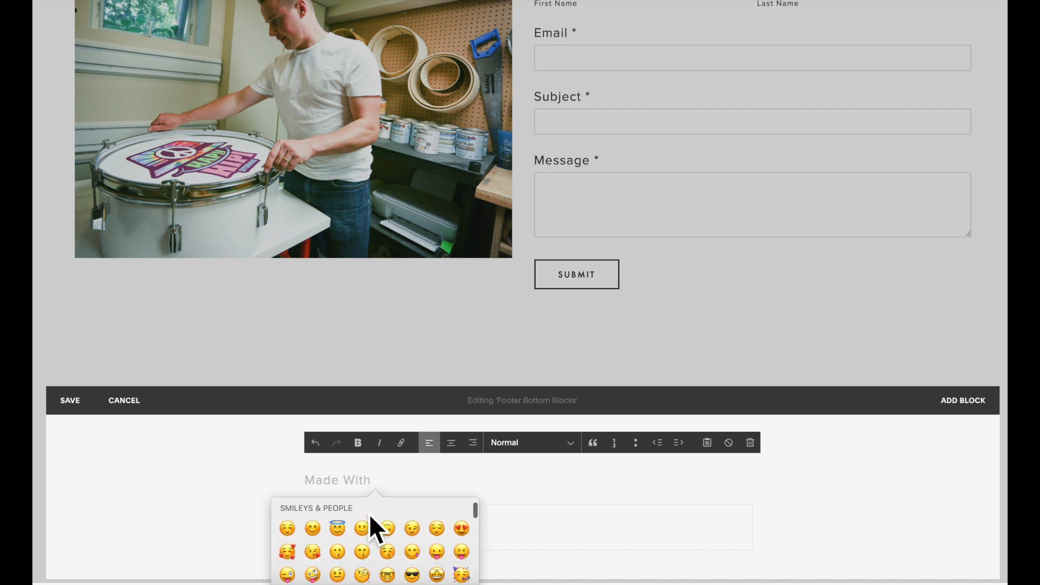
pyautogui.scroll(3, 368, 514)
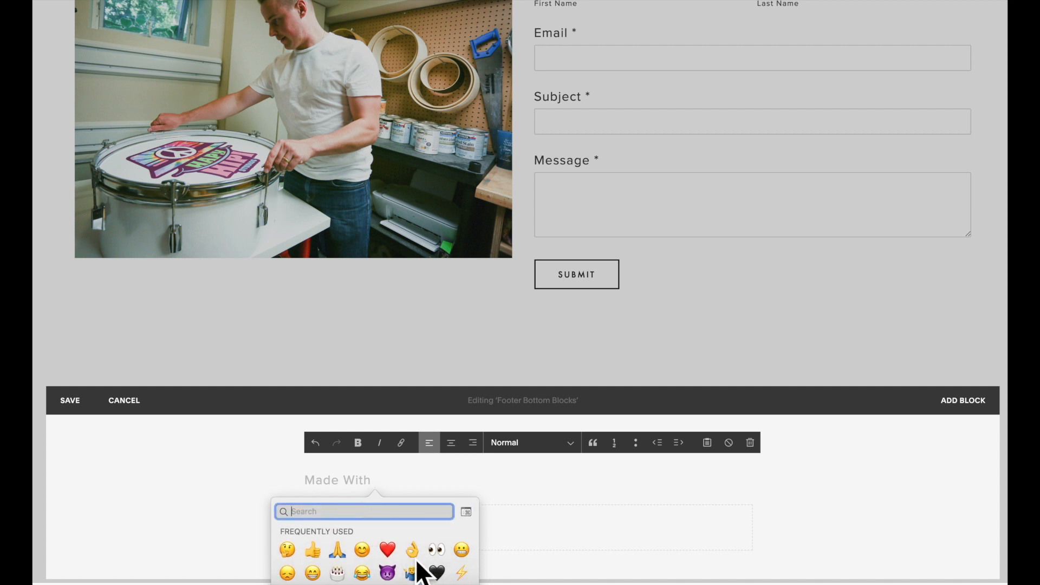
pyautogui.click(435, 571)
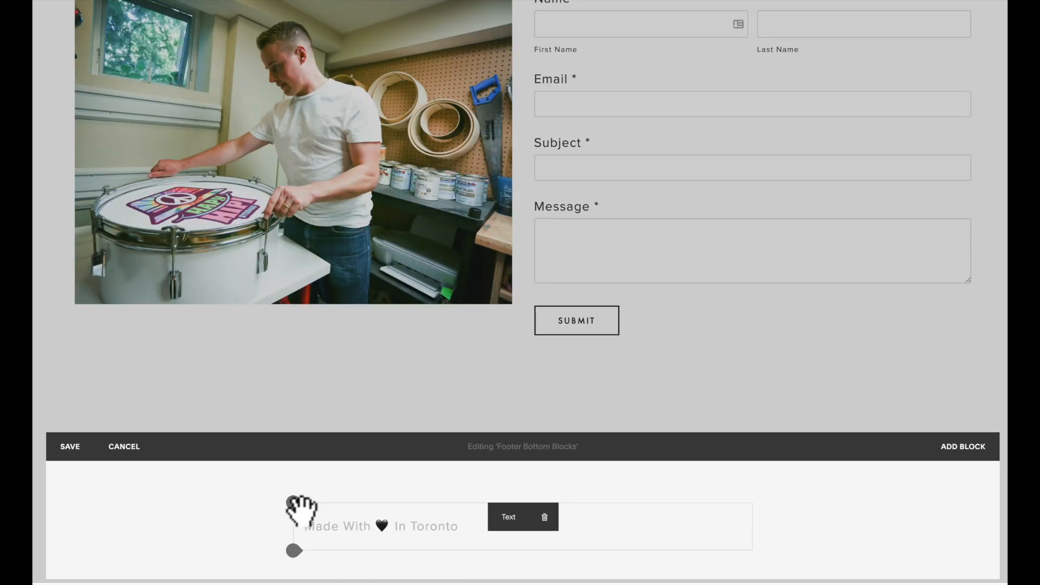
# Step: Above the "Made With 🖤 In Toronto" line, add a text block reading "© Sgt Nick Drums · All Rights Reserved"
pyautogui.click(294, 501)
pyautogui.click(330, 295)
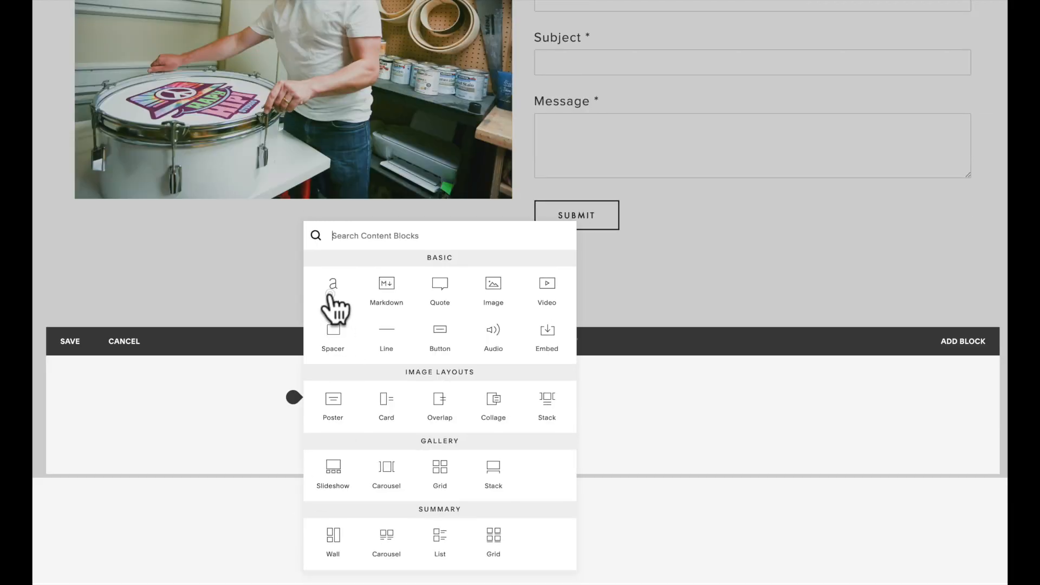
pyautogui.write('© Sgt Nick Drums · All Rights Reserved')
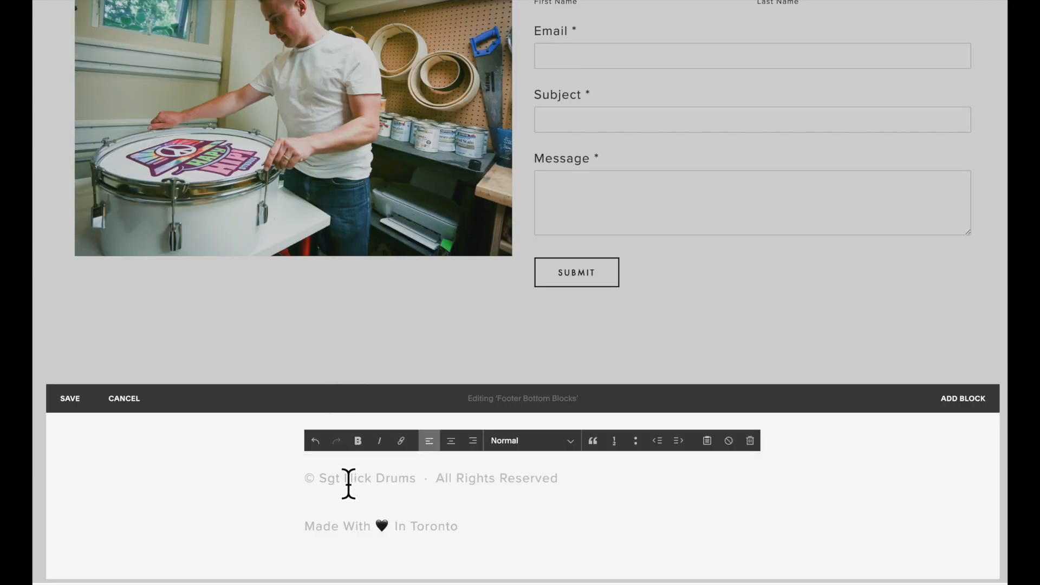
# Step: Right-align the copyright line, place its block to the right of the "Made With 🖤 In Toronto" block, and save the footer
pyautogui.click(473, 441)
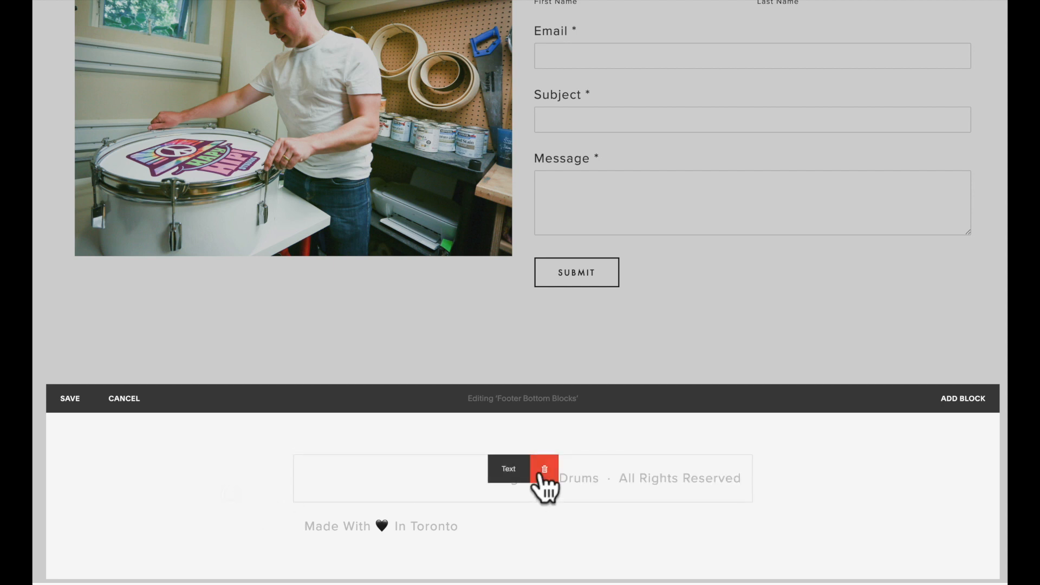
pyautogui.moveTo(422, 465)
pyautogui.mouseDown()
pyautogui.moveTo(485, 473)
pyautogui.moveTo(597, 522)
pyautogui.moveTo(759, 522)
pyautogui.moveTo(738, 520)
pyautogui.mouseUp()
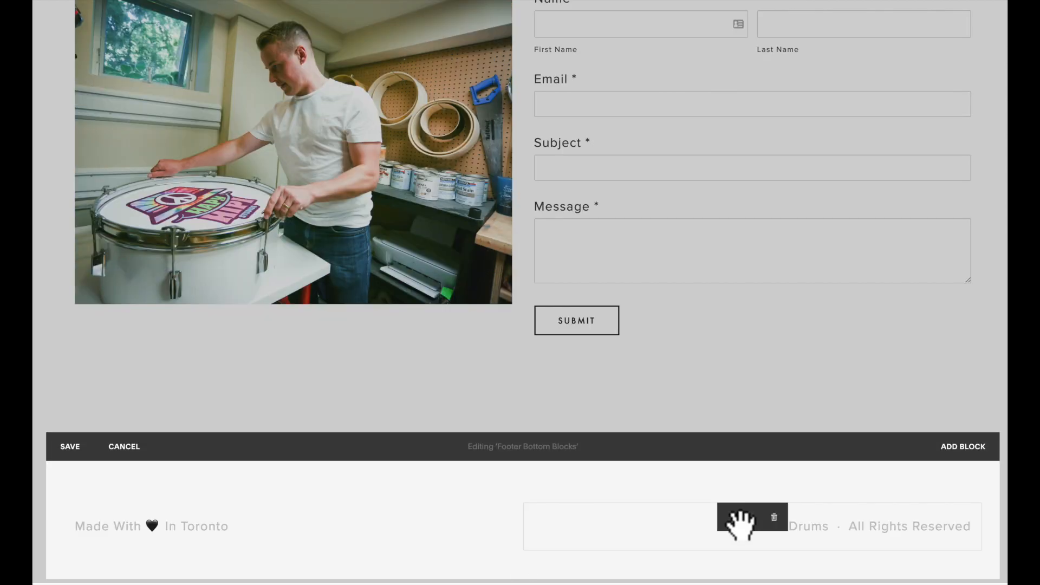
pyautogui.click(72, 454)
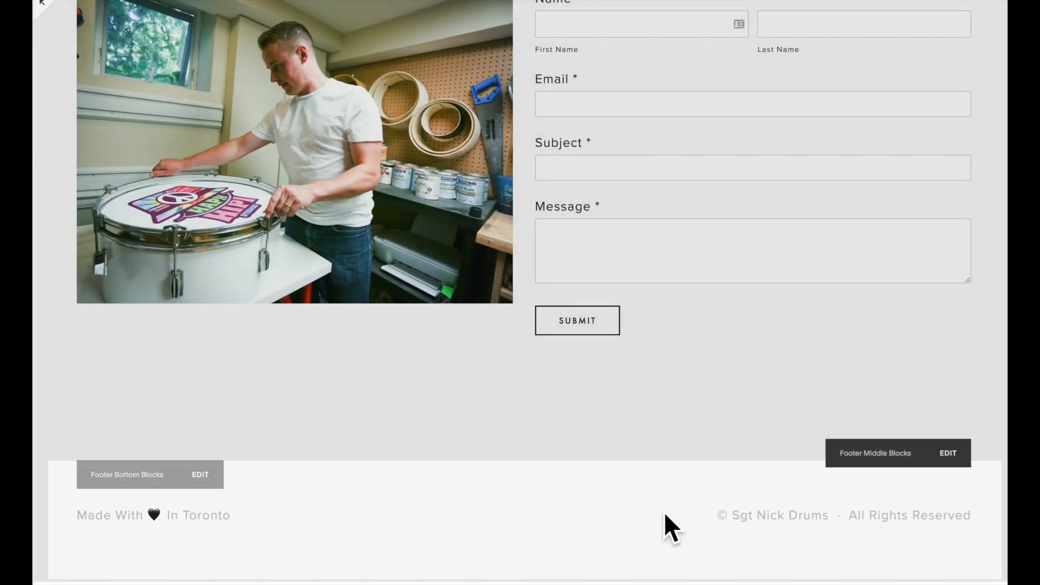
# Step: Set the footer content's body text color to #333333 in the site styles and save the change
pyautogui.scroll(-1, 780, 515)
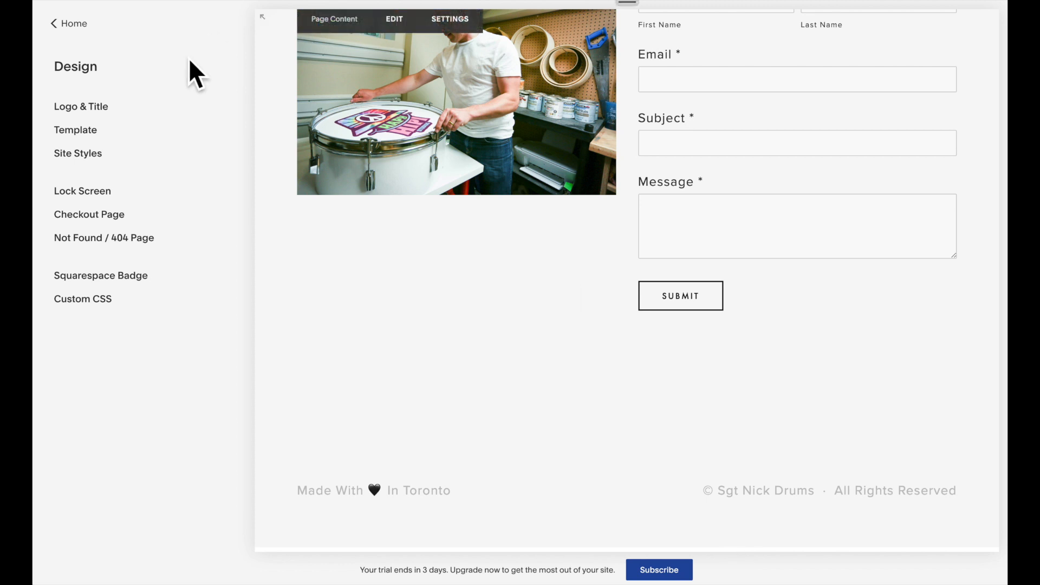
pyautogui.click(84, 155)
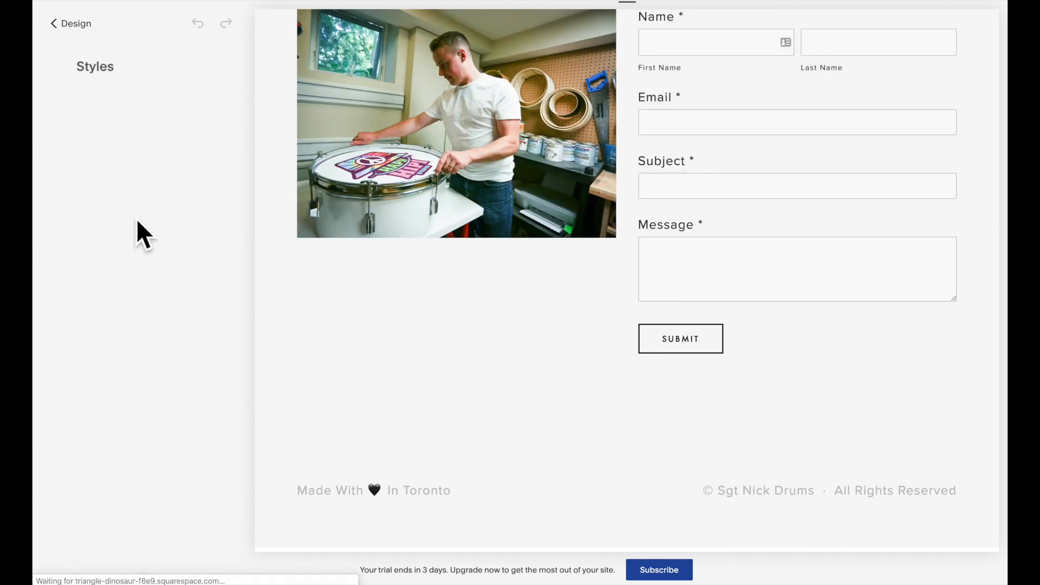
pyautogui.click(320, 490)
pyautogui.click(159, 244)
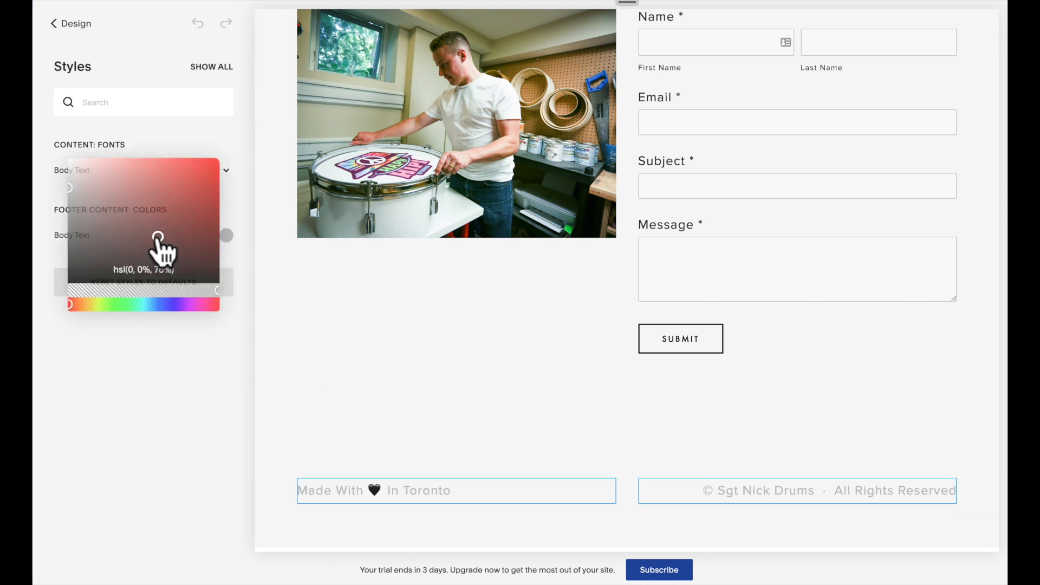
pyautogui.click(131, 269)
pyautogui.write('#33')
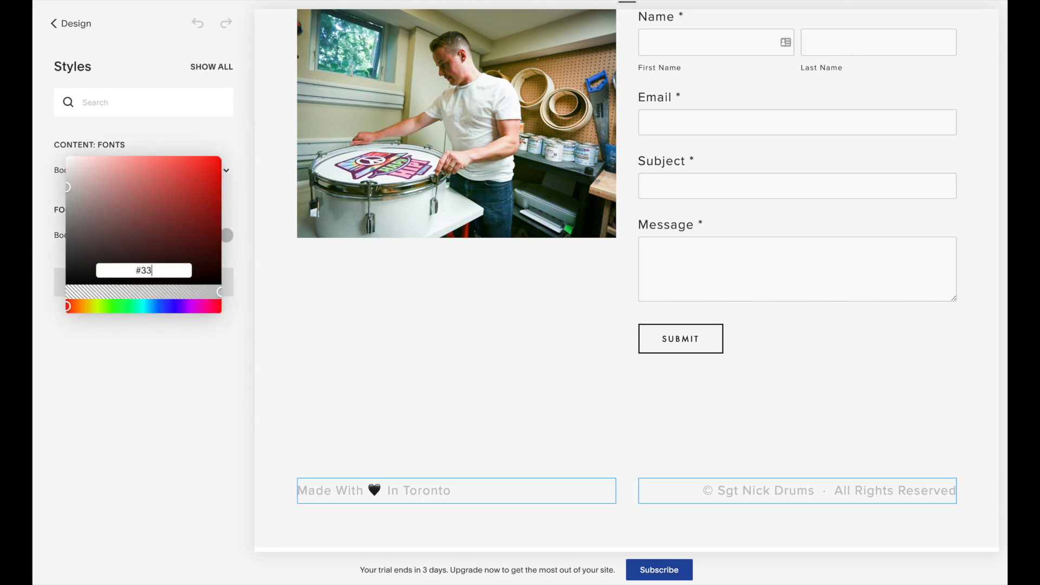
pyautogui.write('3333')
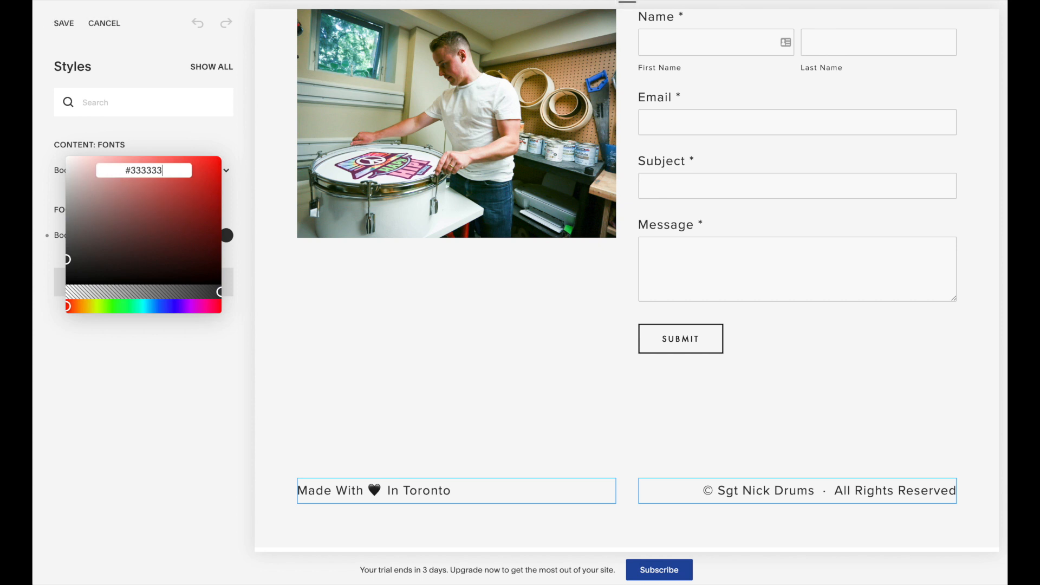
pyautogui.click(64, 24)
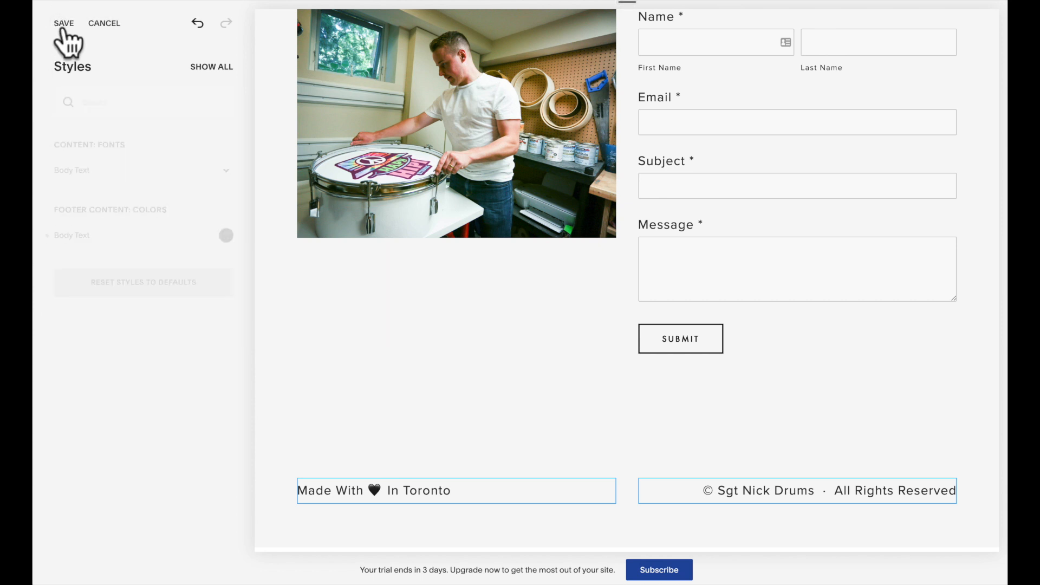
pyautogui.click(66, 24)
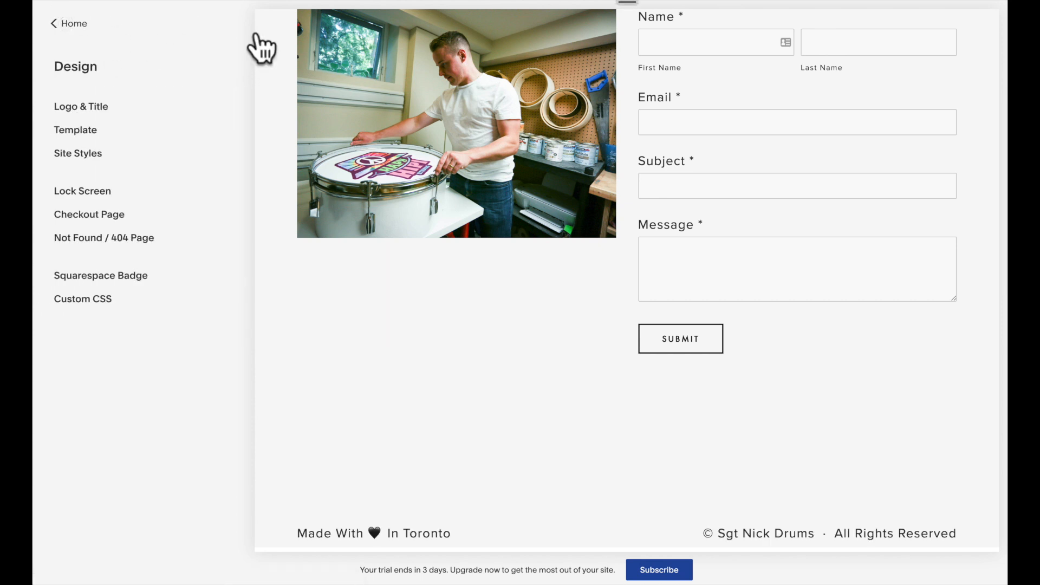
# Step: Preview the site full screen and open the Home page to check its layout down to the footer
pyautogui.click(259, 15)
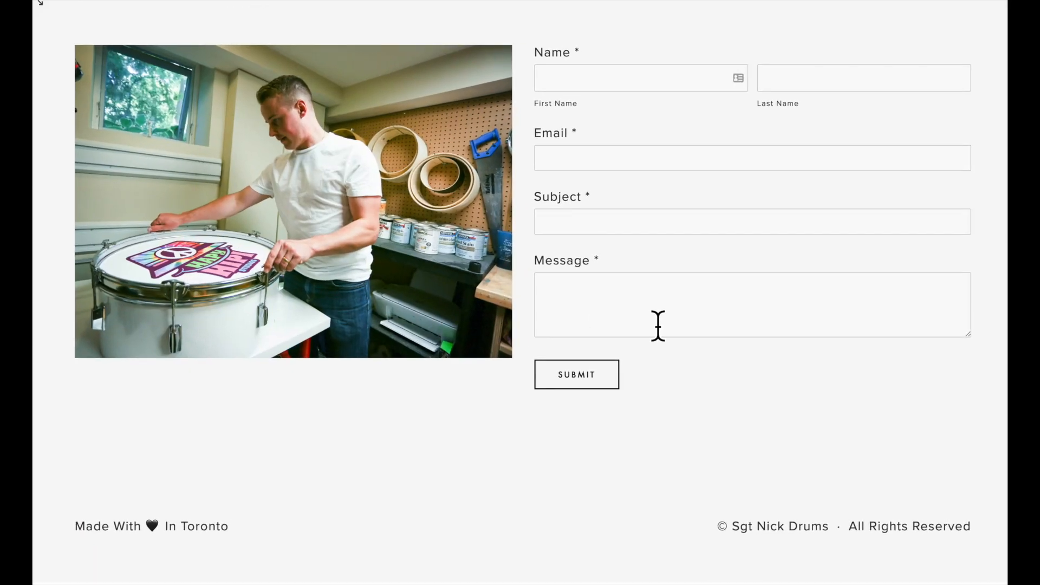
pyautogui.scroll(6, 658, 325)
pyautogui.click(627, 76)
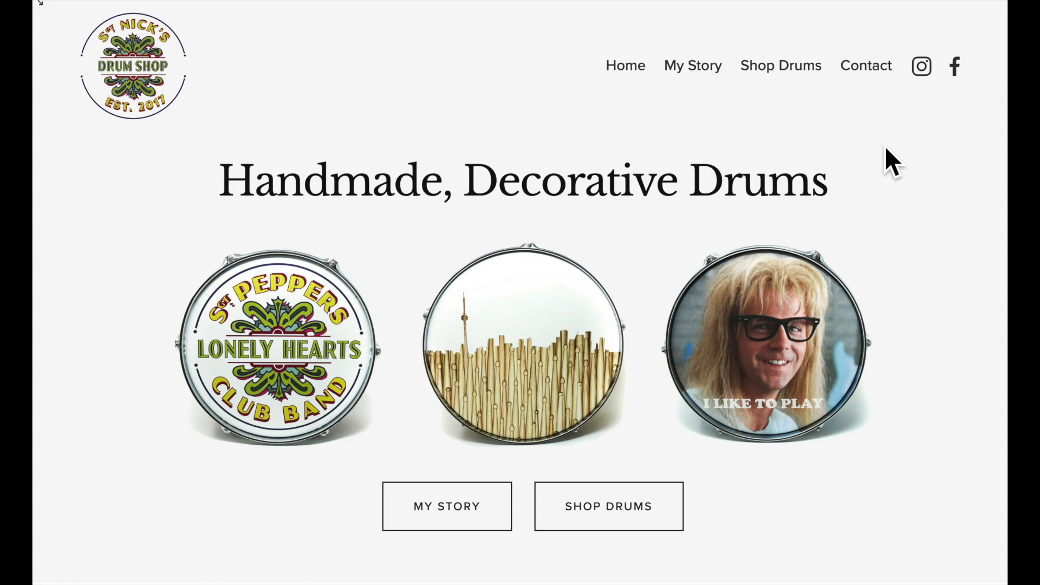
pyautogui.scroll(-3, 892, 162)
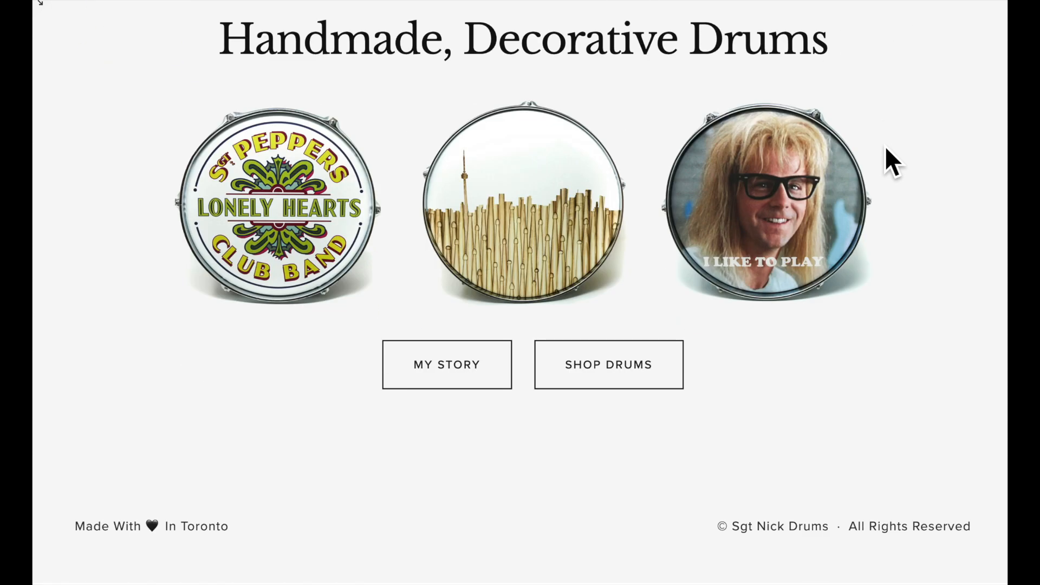
pyautogui.scroll(3, 889, 161)
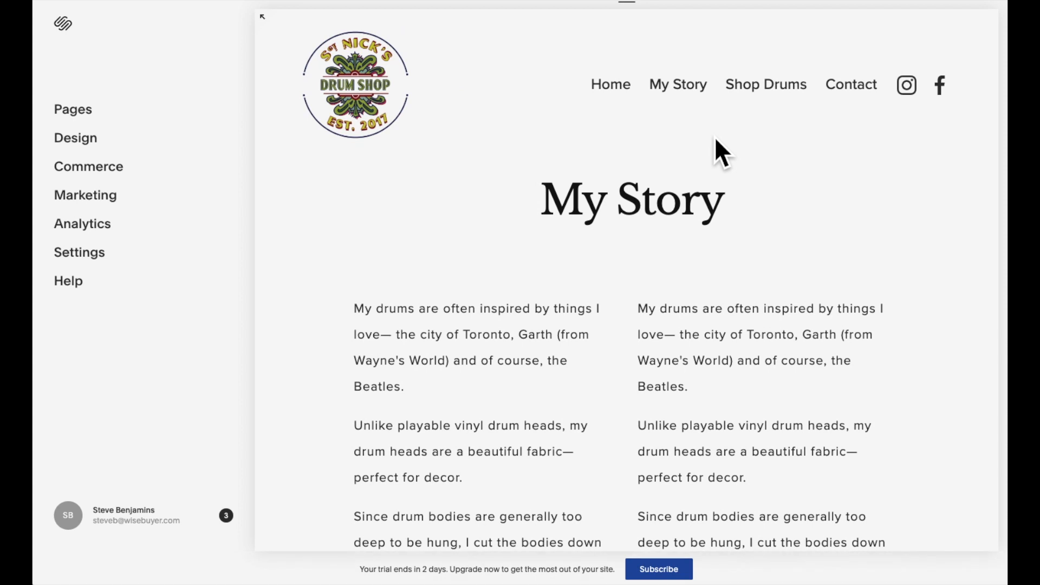
# Step: Switch the My Story page preview to the mobile device size
pyautogui.click(627, 2)
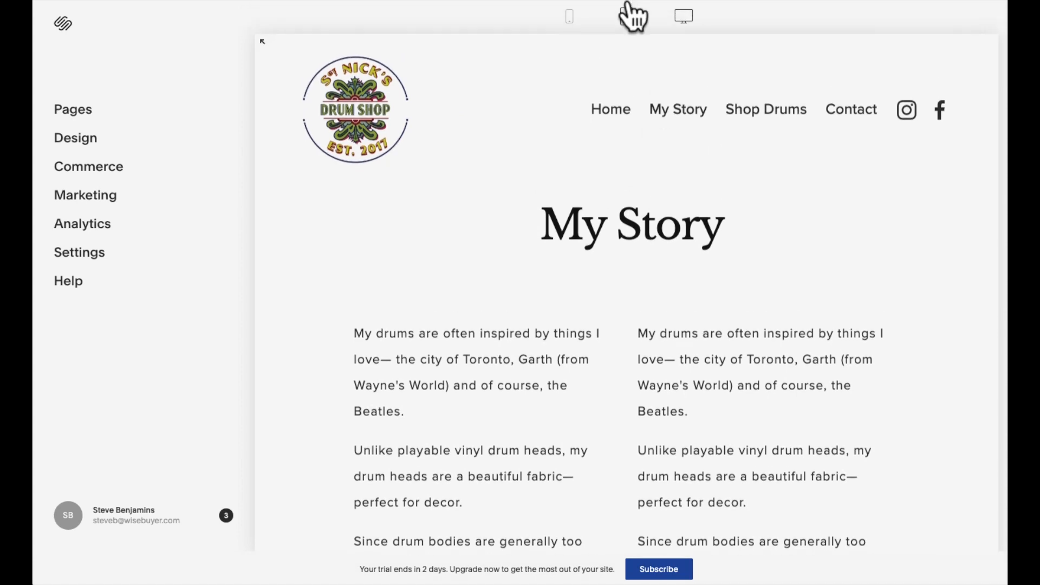
pyautogui.click(628, 21)
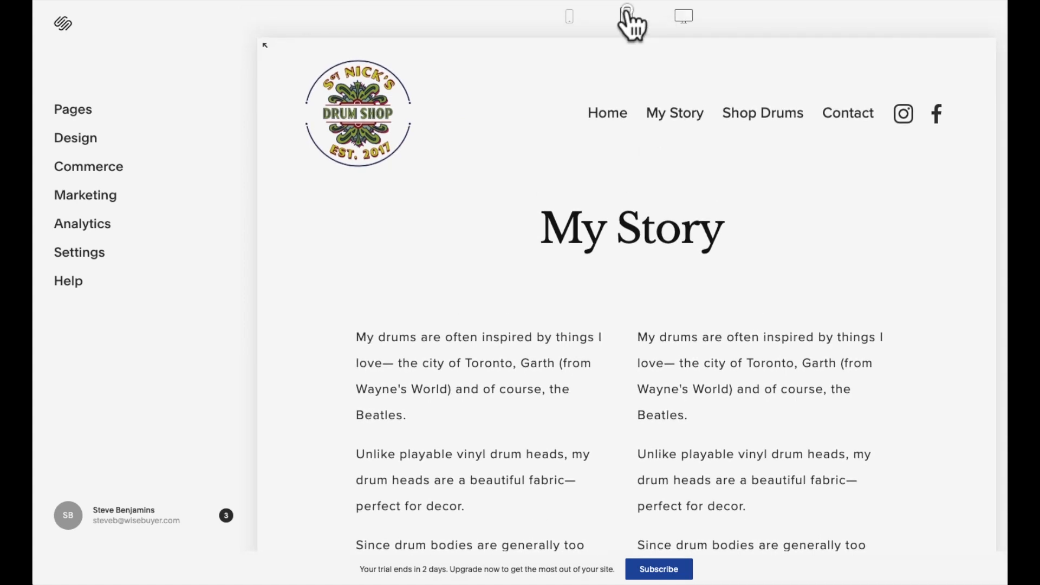
pyautogui.click(573, 21)
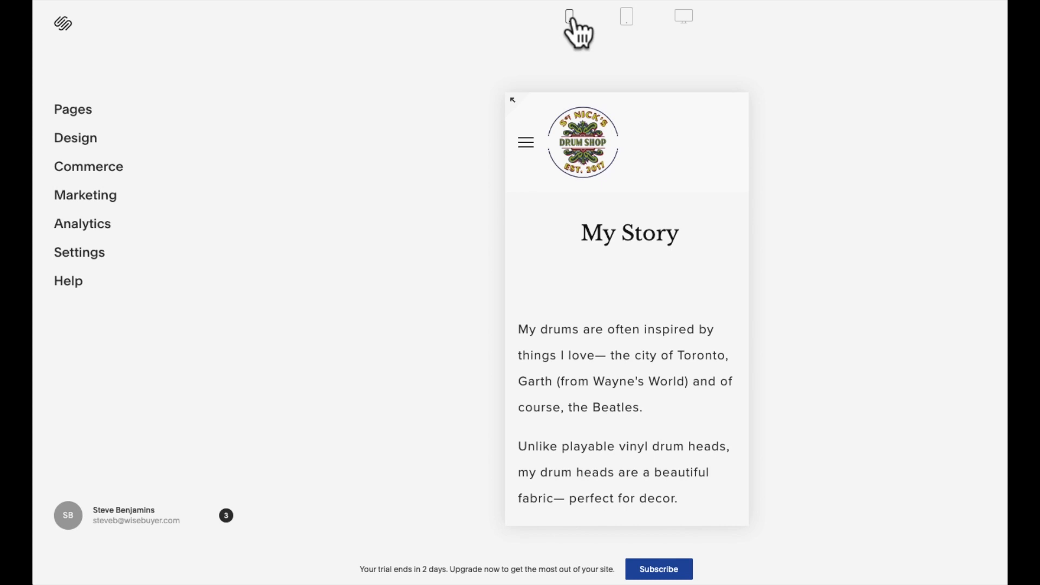
# Step: Set the mobile menu icon position to Top Right in the site styles and save the change
pyautogui.click(84, 141)
pyautogui.click(81, 154)
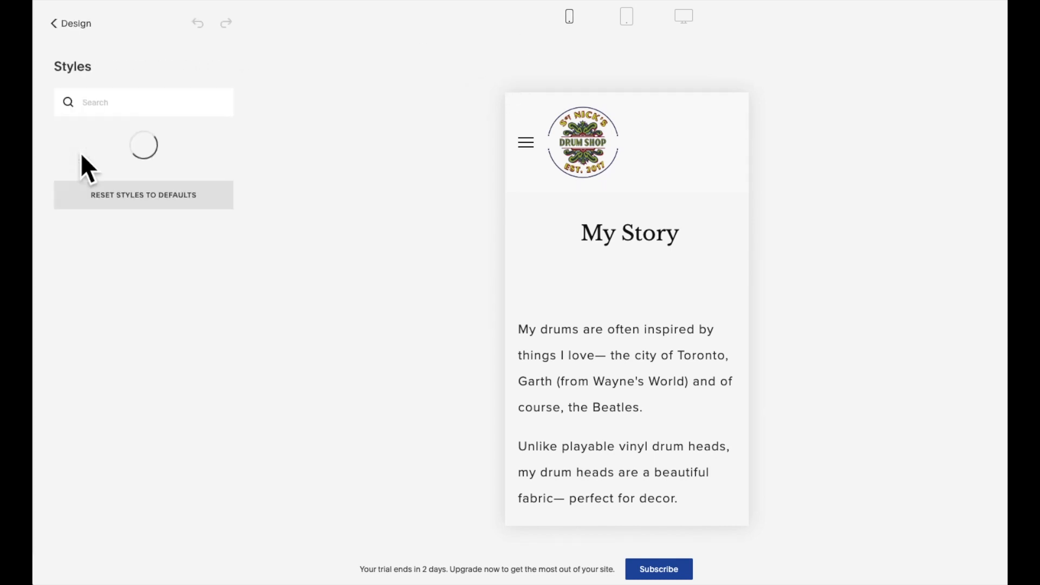
pyautogui.scroll(-5, 129, 209)
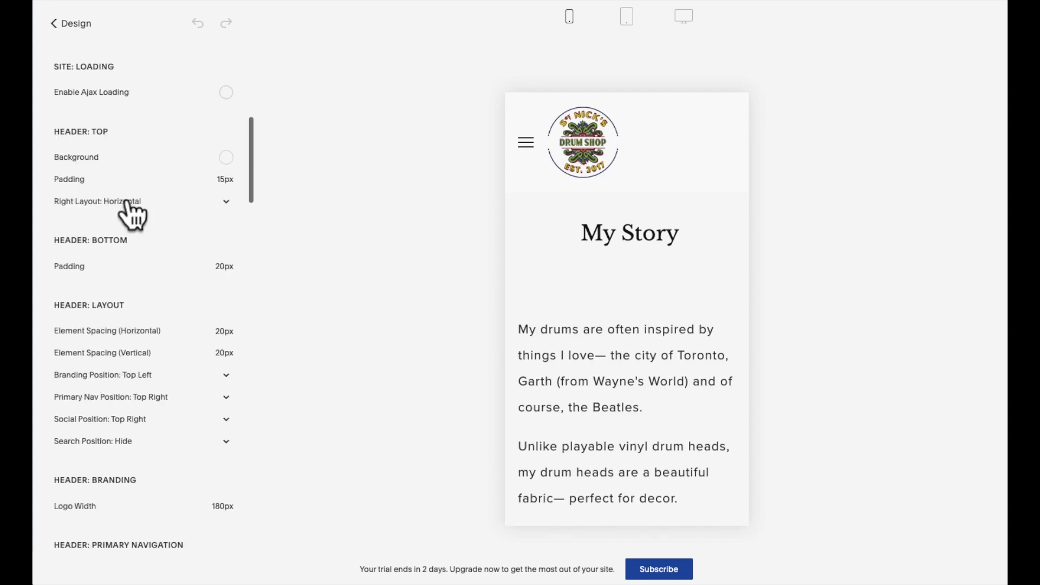
pyautogui.scroll(-15, 128, 202)
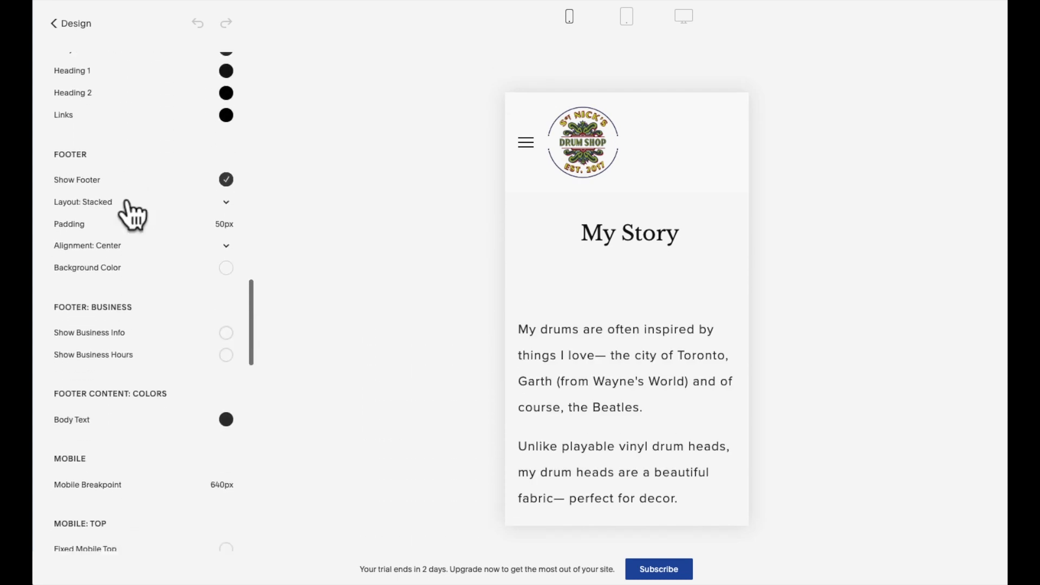
pyautogui.scroll(-10, 128, 201)
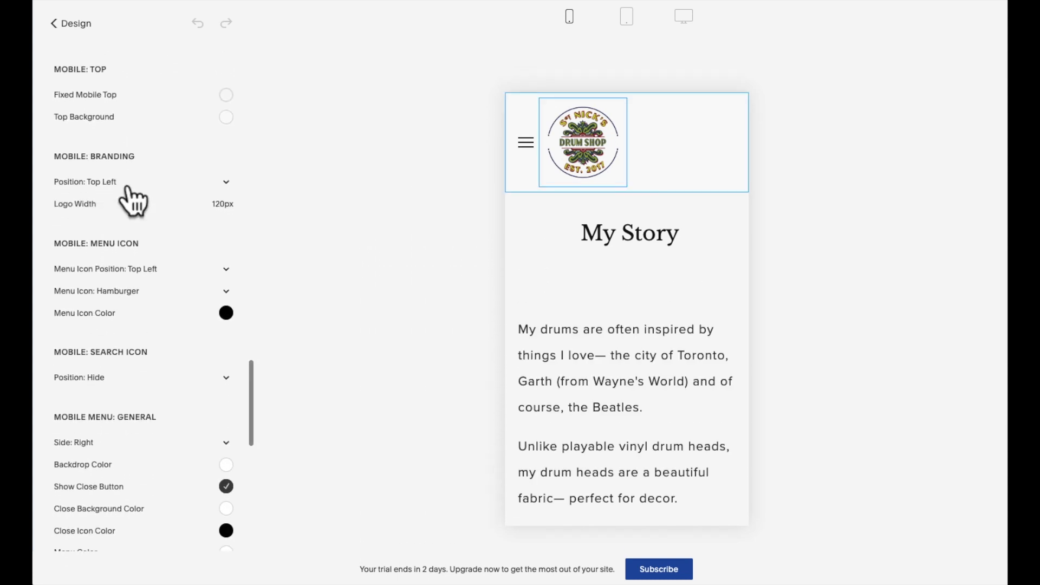
pyautogui.scroll(-1, 128, 190)
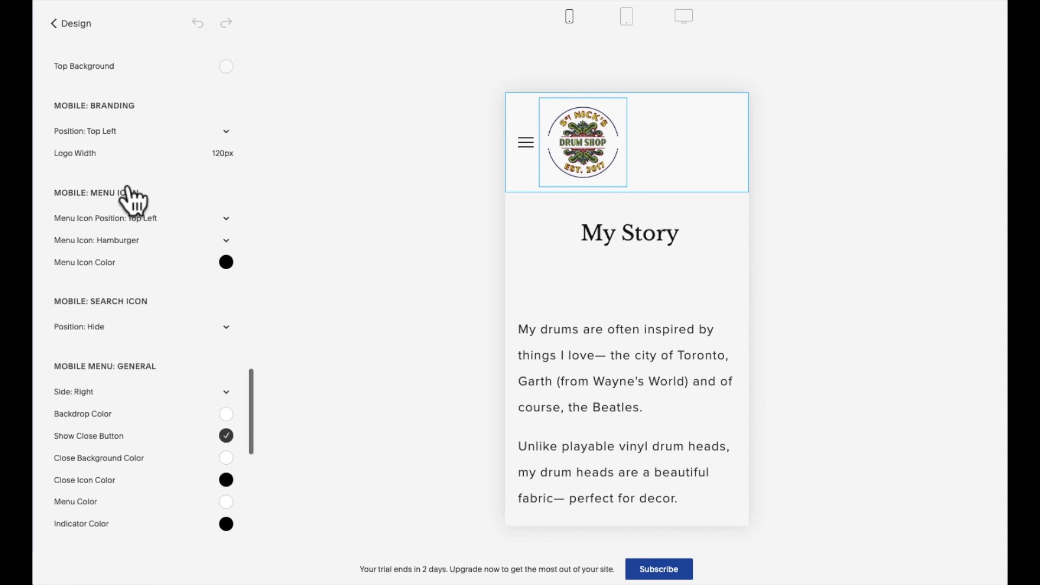
pyautogui.click(121, 218)
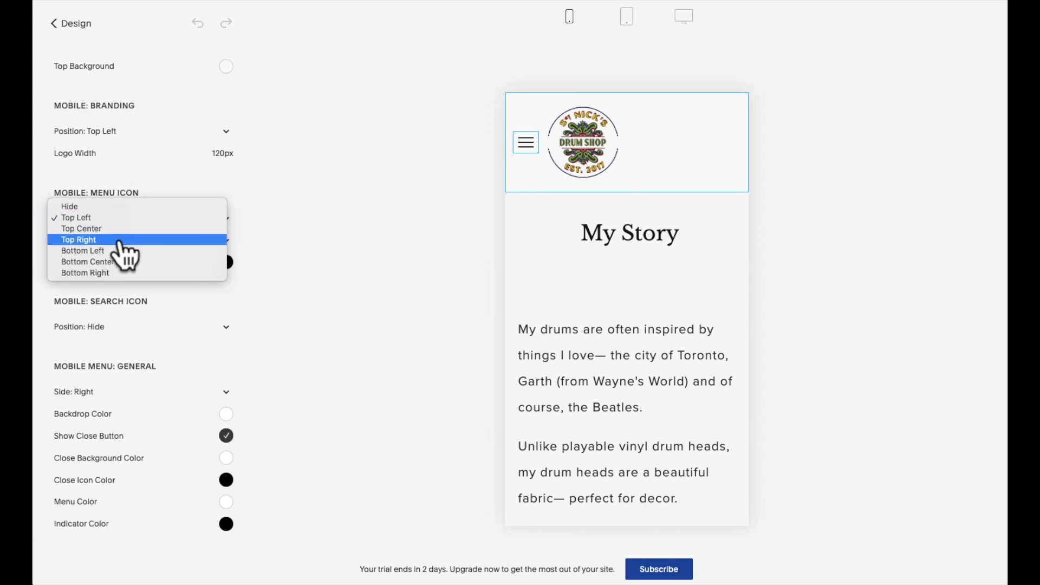
pyautogui.click(121, 239)
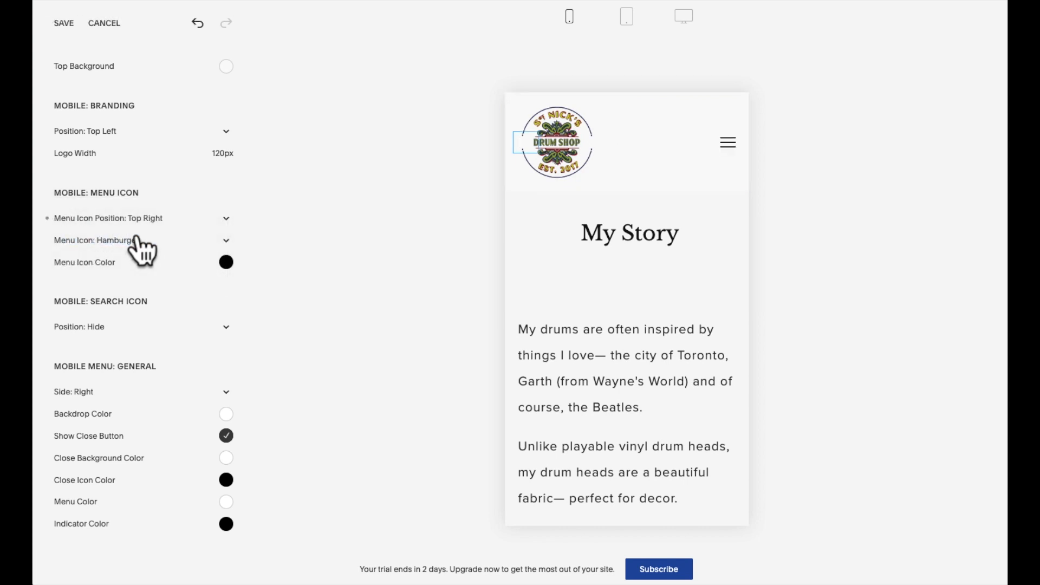
pyautogui.click(60, 23)
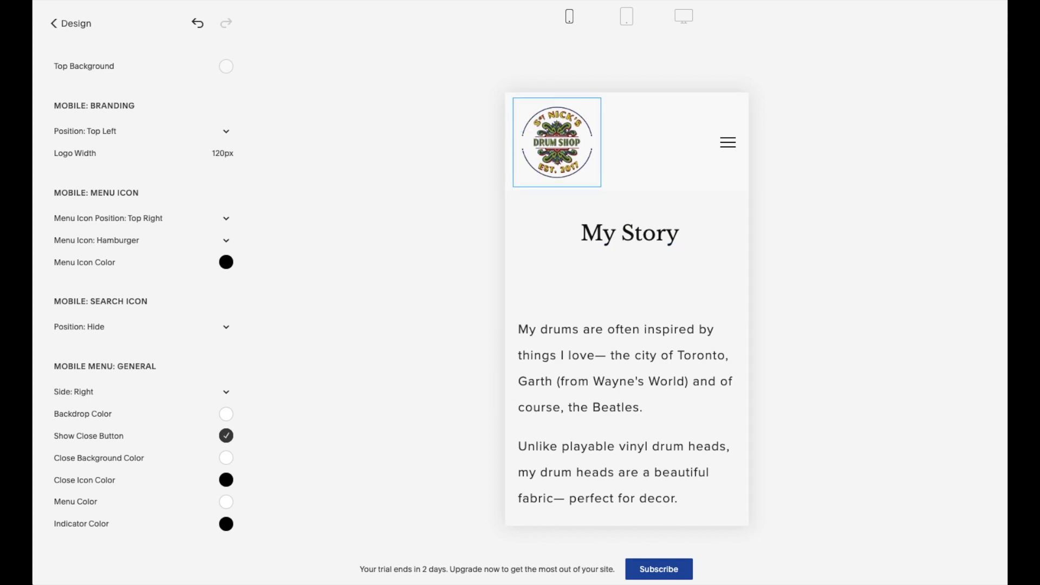
pyautogui.click(73, 24)
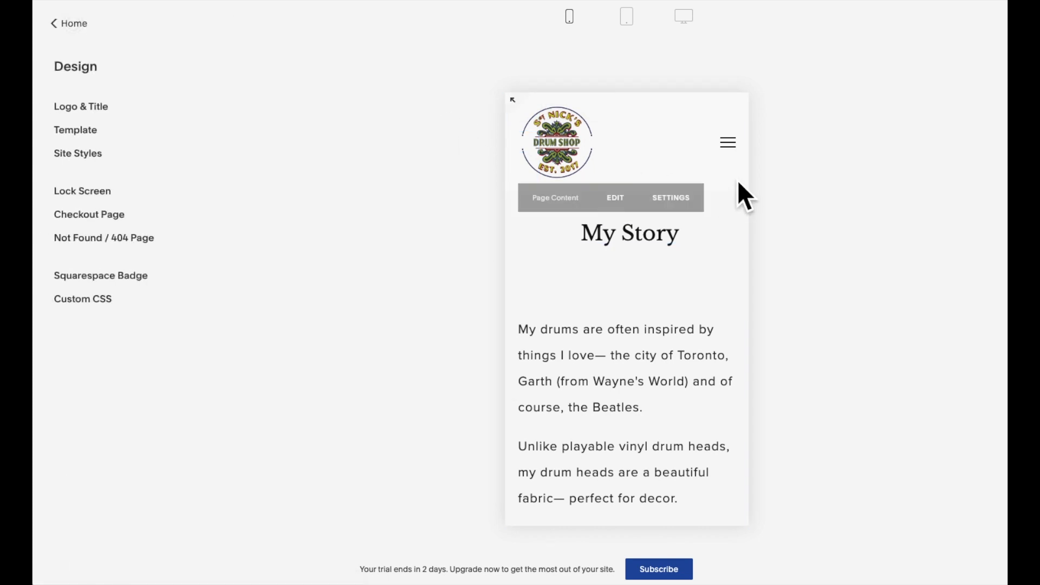
# Step: Open and close the mobile navigation menu, and review the My Story page in the mobile preview
pyautogui.click(728, 143)
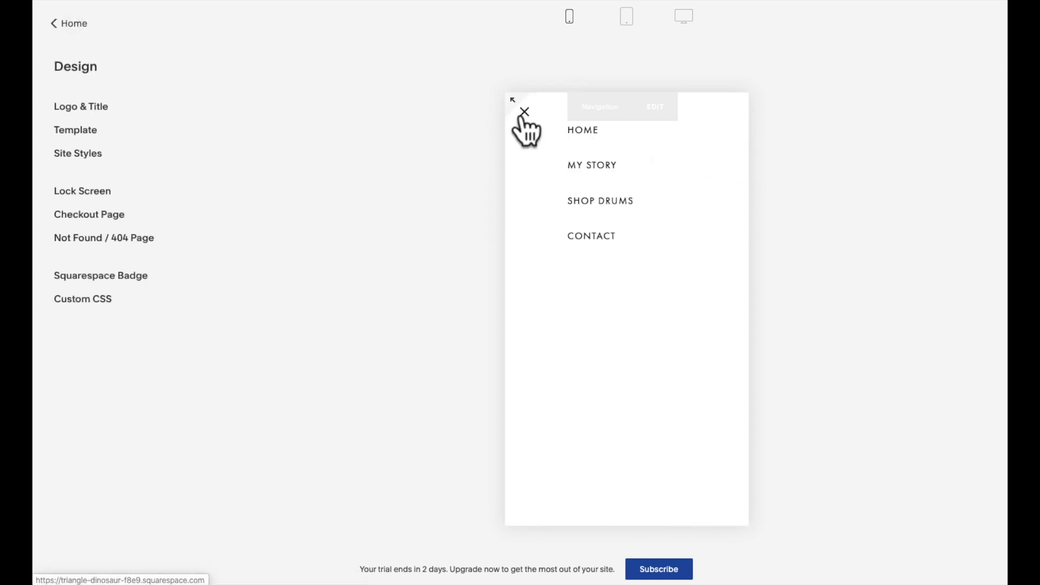
pyautogui.click(524, 113)
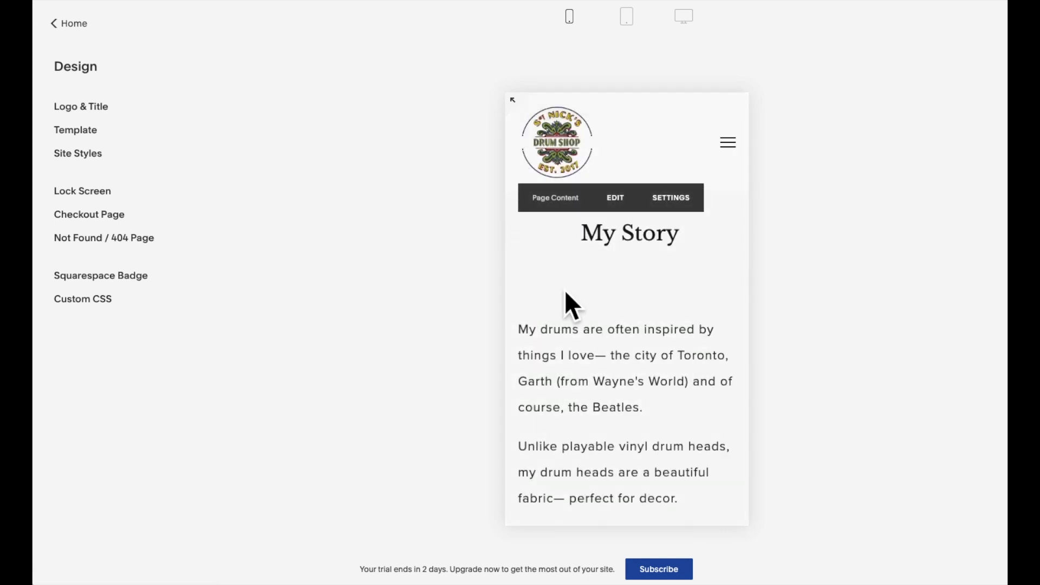
pyautogui.scroll(-10, 565, 293)
pyautogui.scroll(-10, 564, 293)
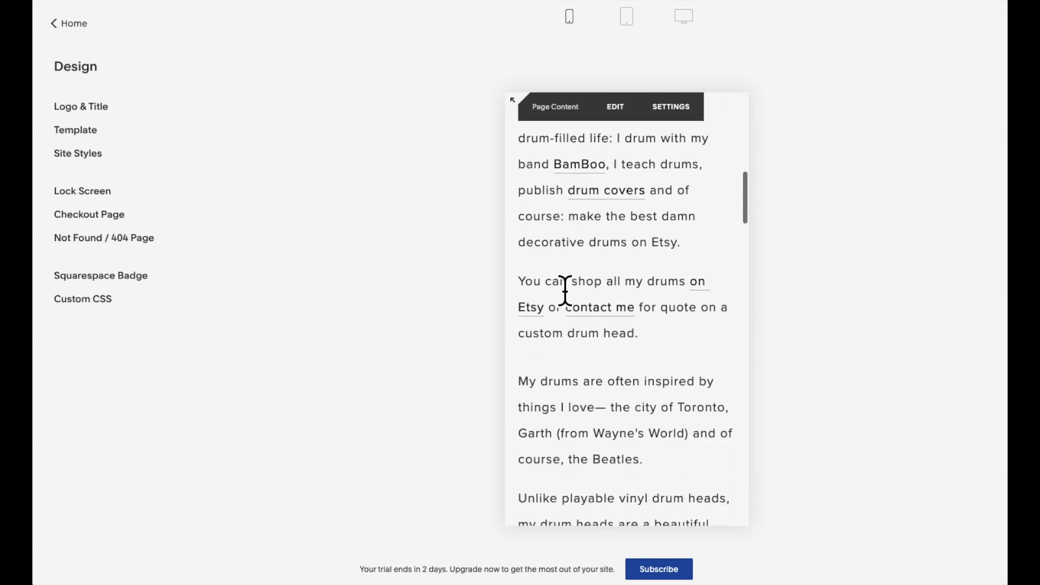
pyautogui.scroll(-10, 565, 293)
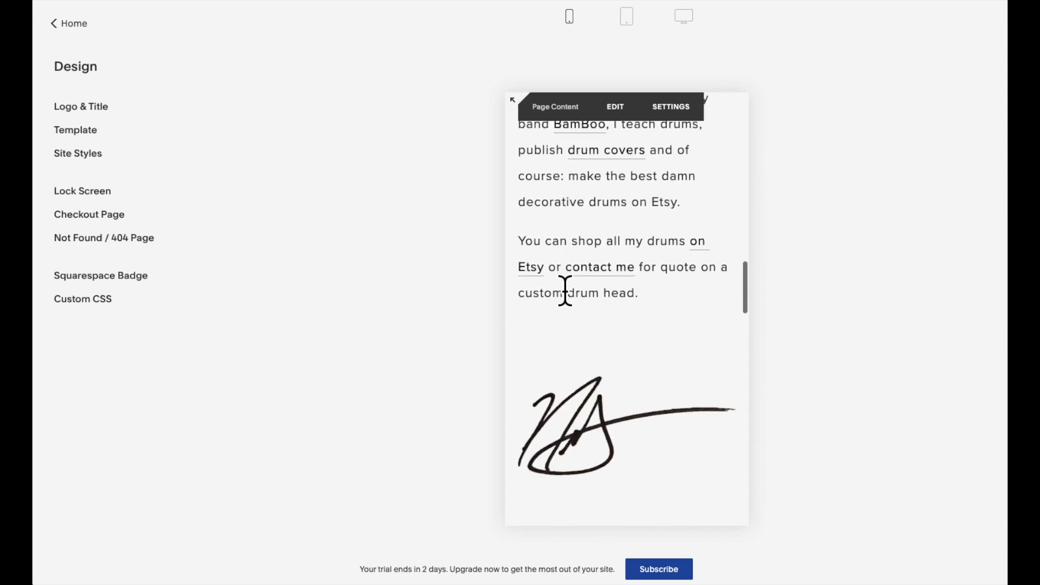
pyautogui.scroll(-7, 565, 292)
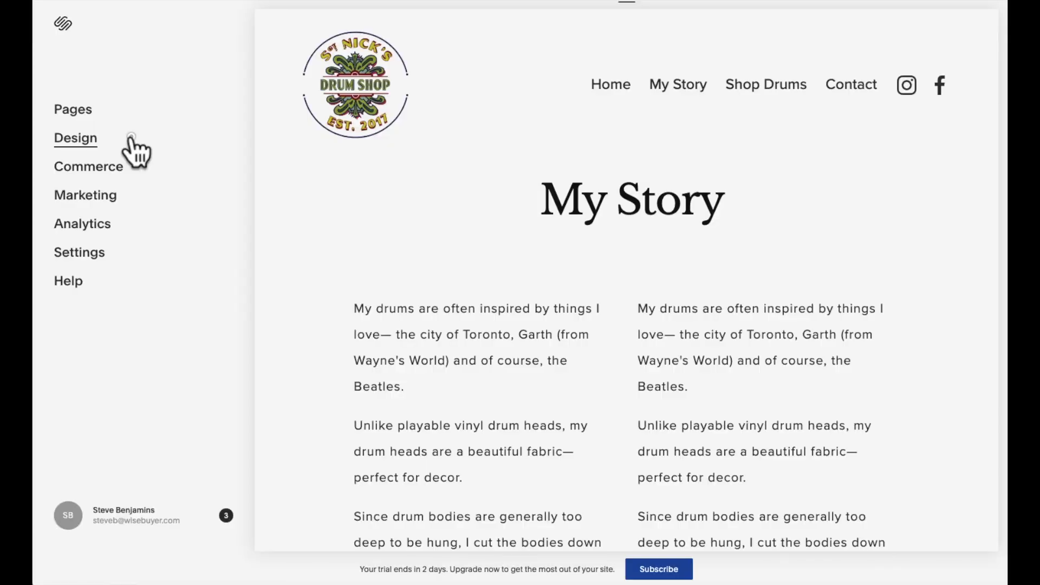
# Step: Upload favicon.png from the Logo folder as the site's browser icon and reload the page to check it
pyautogui.click(127, 138)
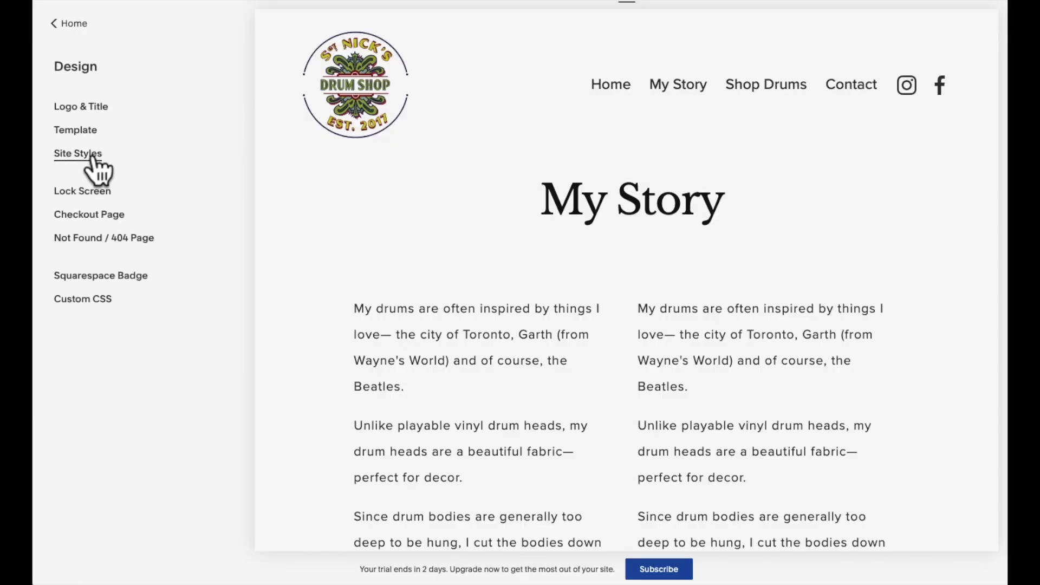
pyautogui.click(94, 110)
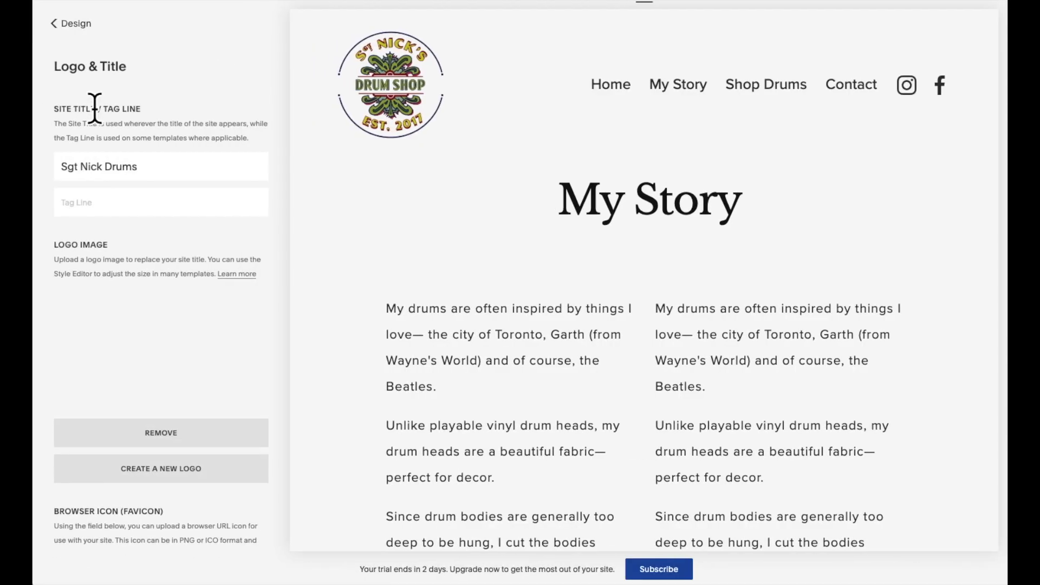
pyautogui.scroll(-5, 94, 109)
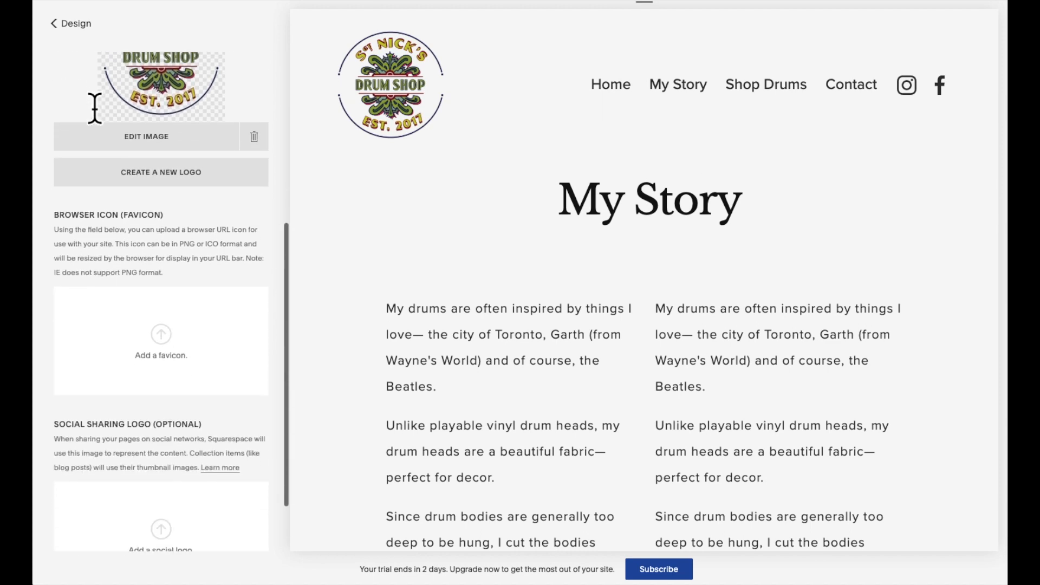
pyautogui.click(172, 346)
pyautogui.press('Down')
pyautogui.press('Down')
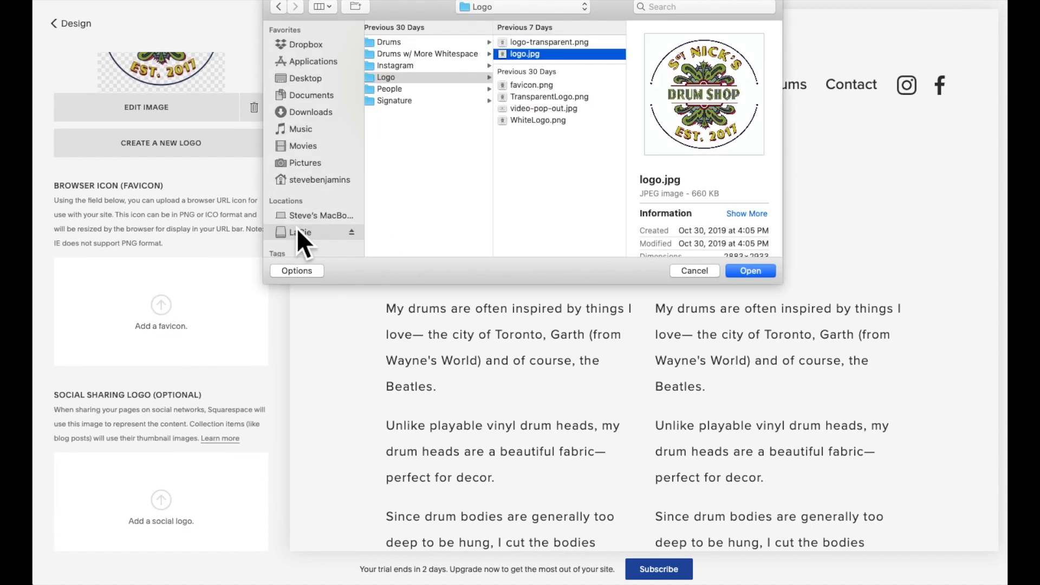
pyautogui.press('Return')
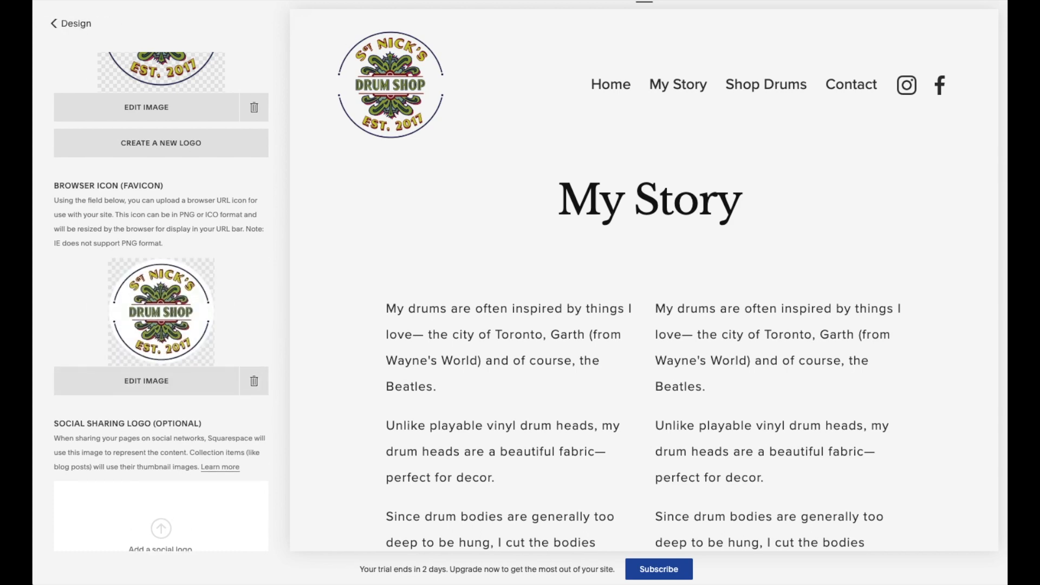
pyautogui.moveTo(435, 7)
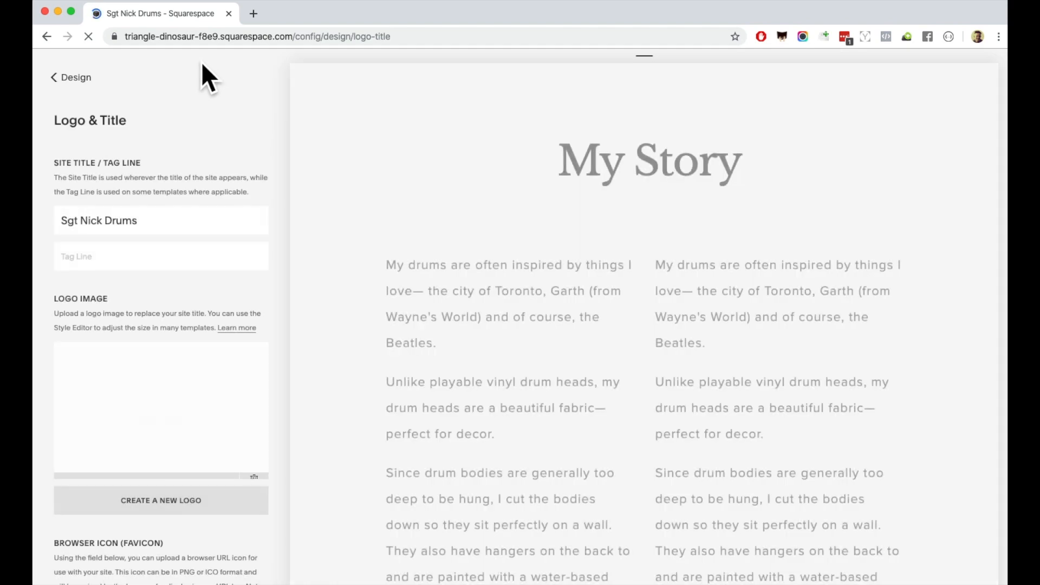
pyautogui.scroll(-7, 204, 133)
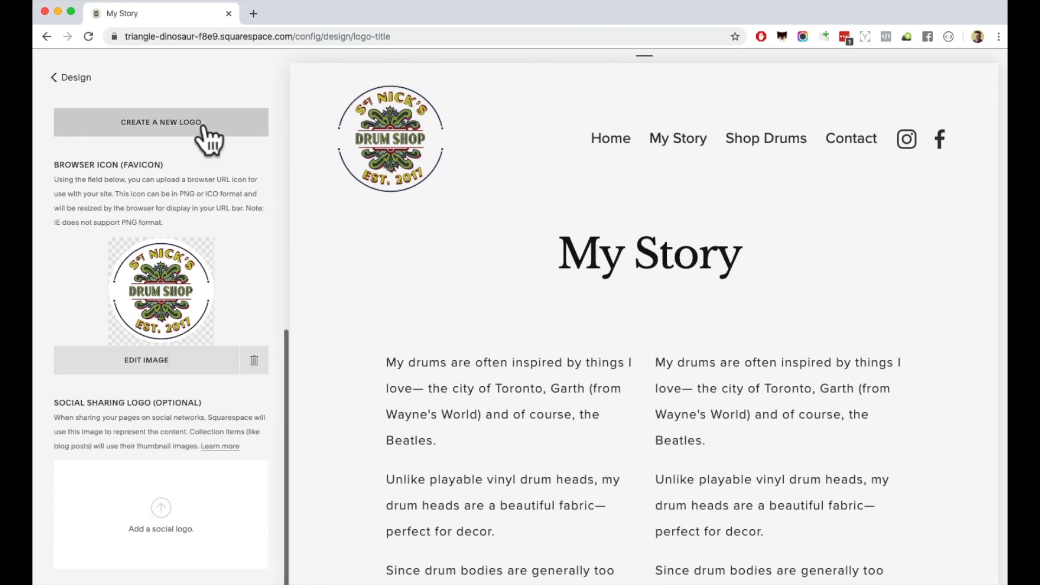
# Step: Review the Logo & Title settings and open the Home page in the site preview
pyautogui.scroll(6, 204, 130)
pyautogui.scroll(2, 209, 142)
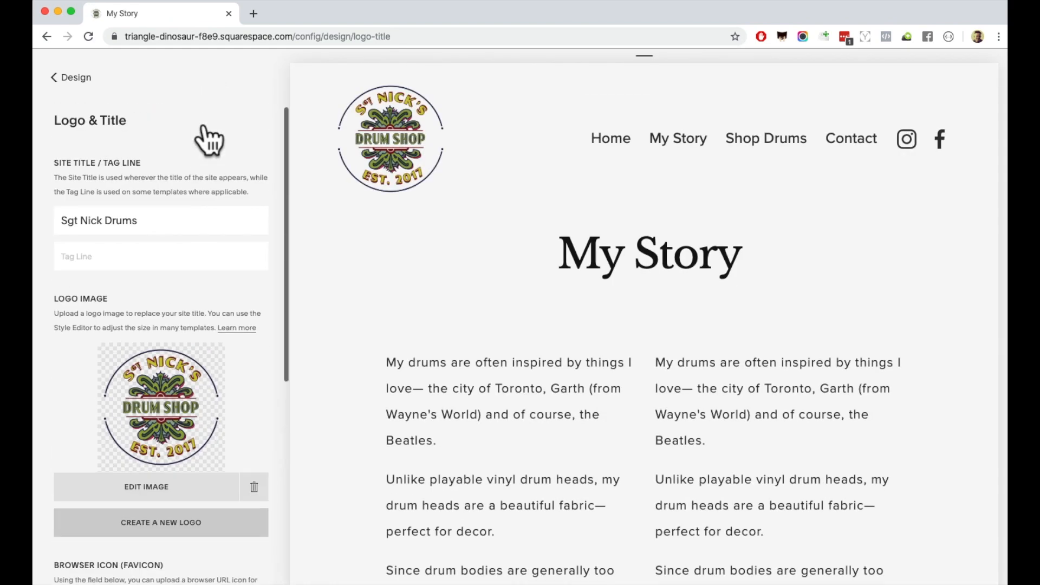
pyautogui.click(623, 139)
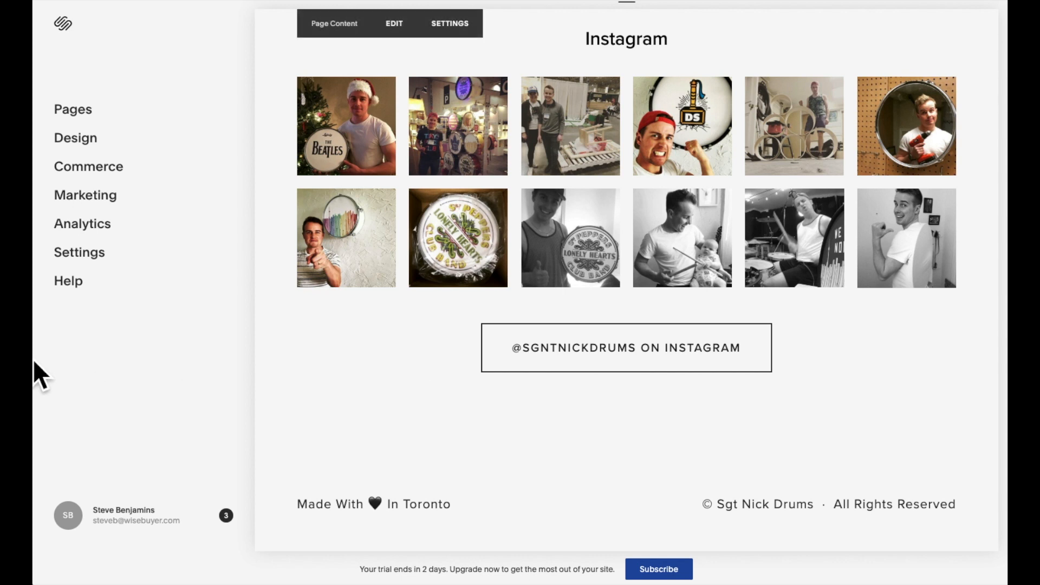
# Step: Set the SEO title format for pages to %p in the site's marketing settings and save the change
pyautogui.click(93, 203)
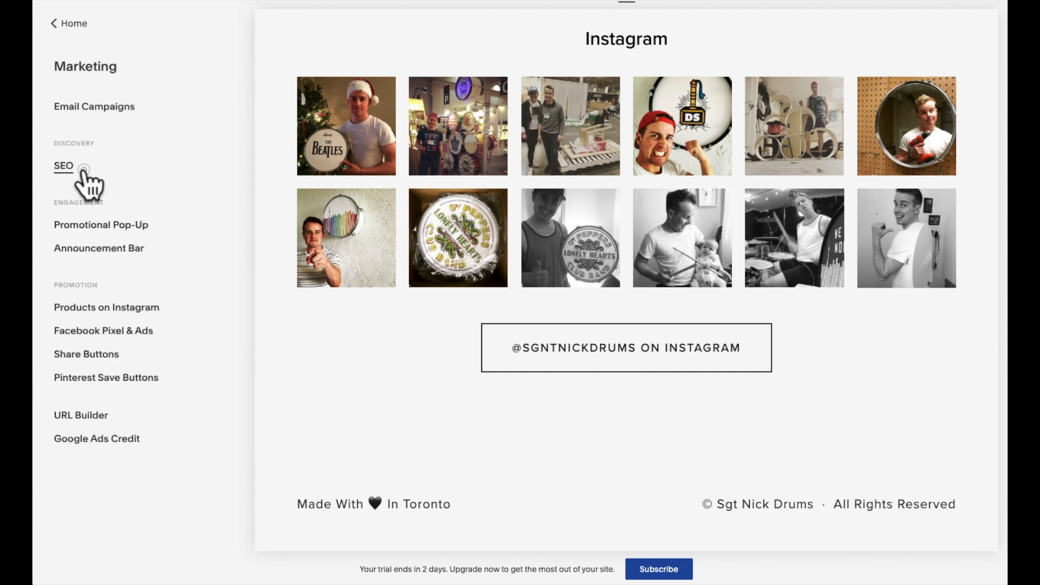
pyautogui.click(84, 169)
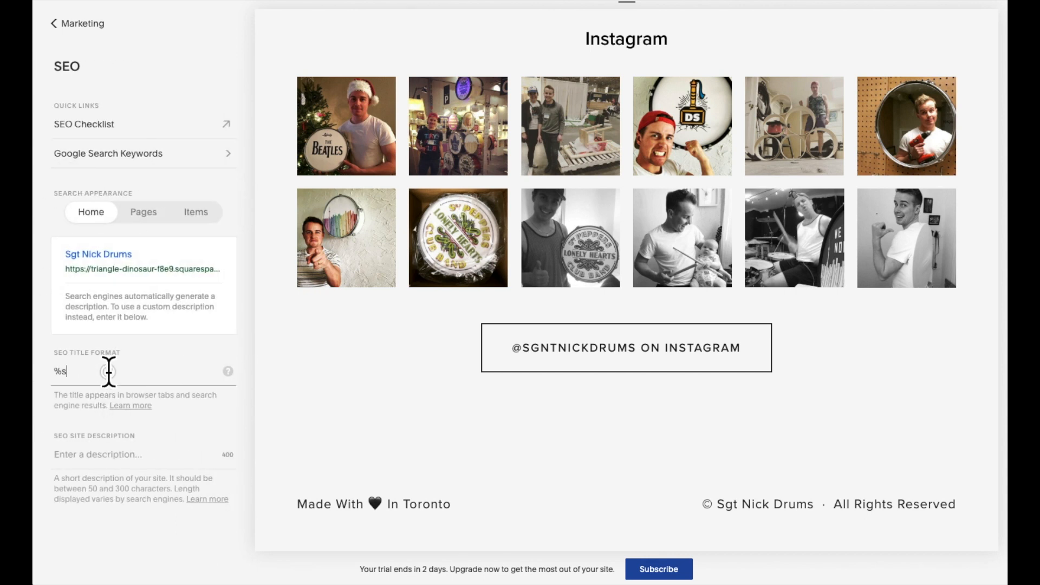
pyautogui.click(142, 213)
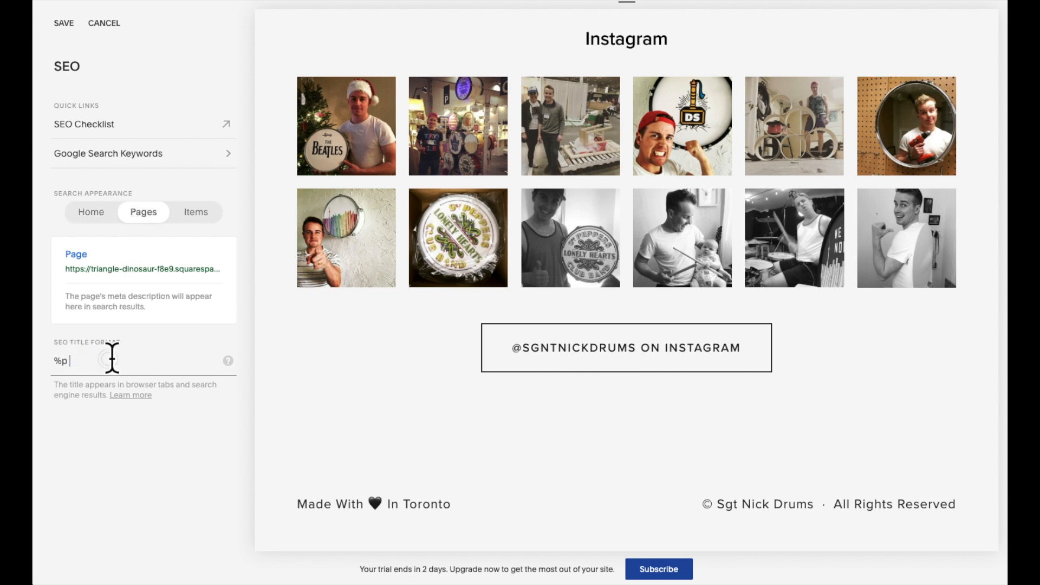
pyautogui.press('BackSpace')
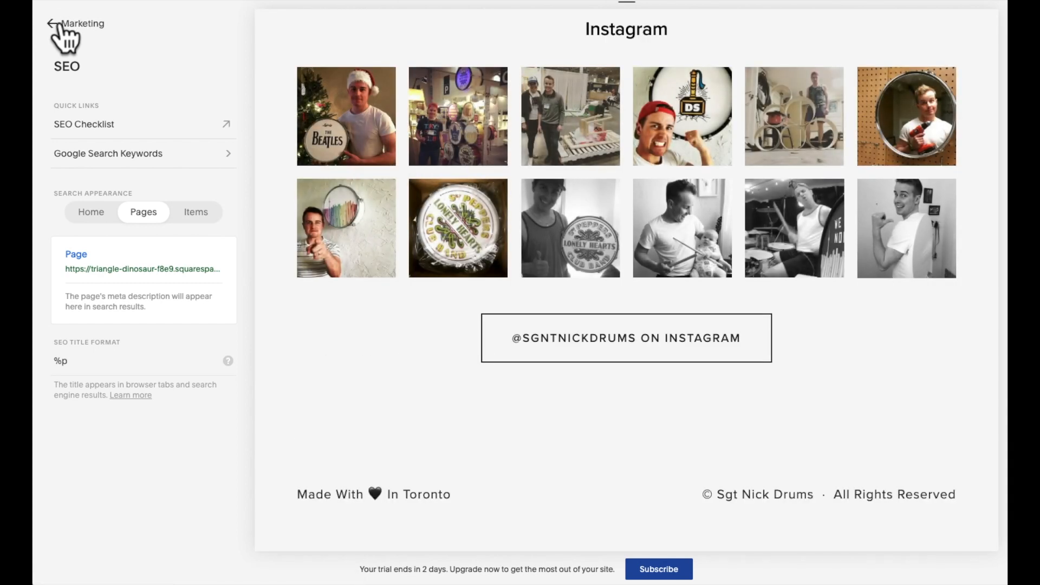
pyautogui.click(60, 23)
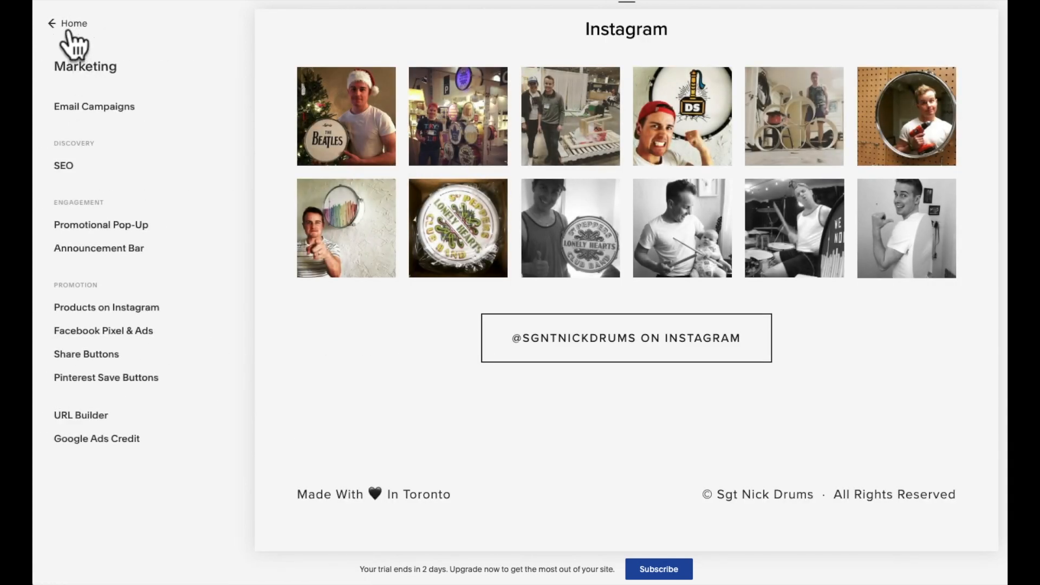
# Step: Open the SEO settings of the Shop Drums page and start entering its SEO title with "H"
pyautogui.click(68, 31)
pyautogui.click(111, 113)
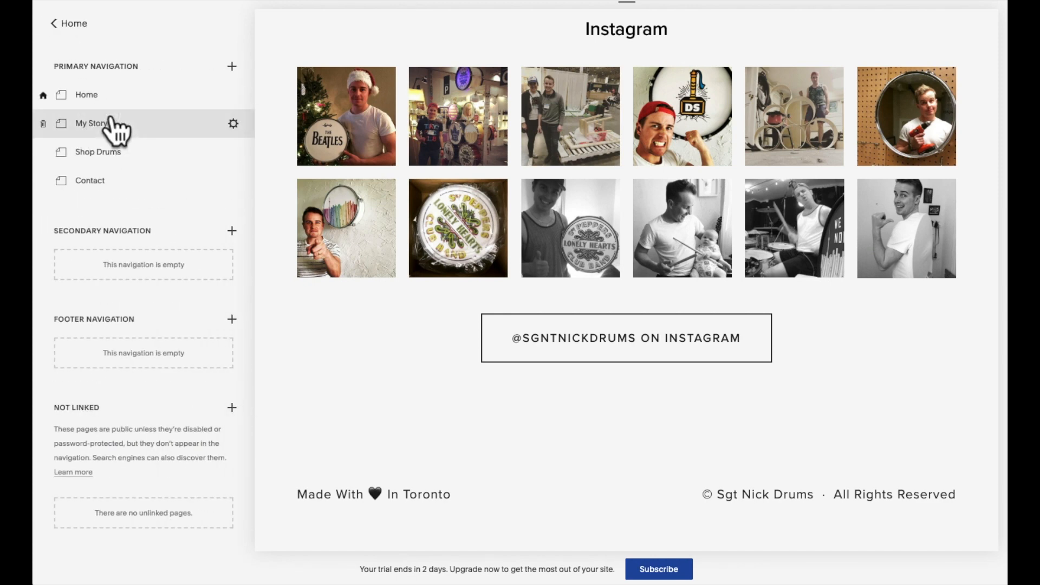
pyautogui.click(233, 152)
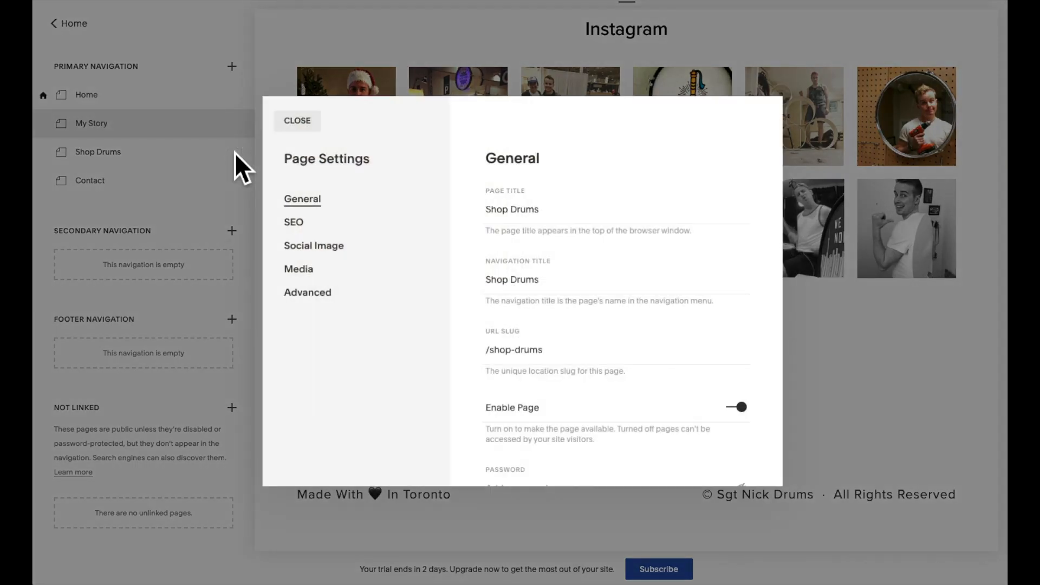
pyautogui.click(334, 223)
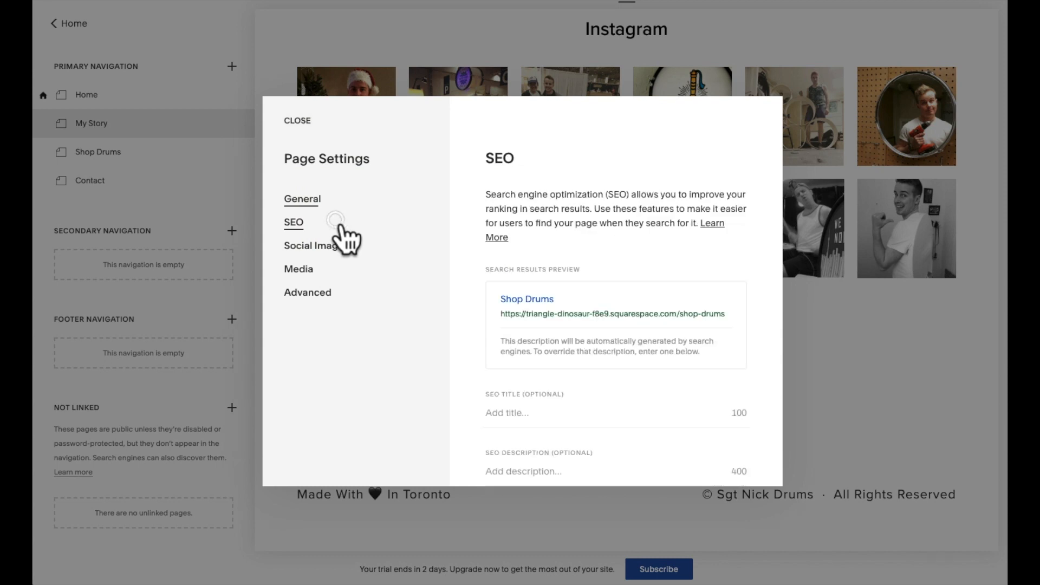
pyautogui.scroll(-2, 501, 233)
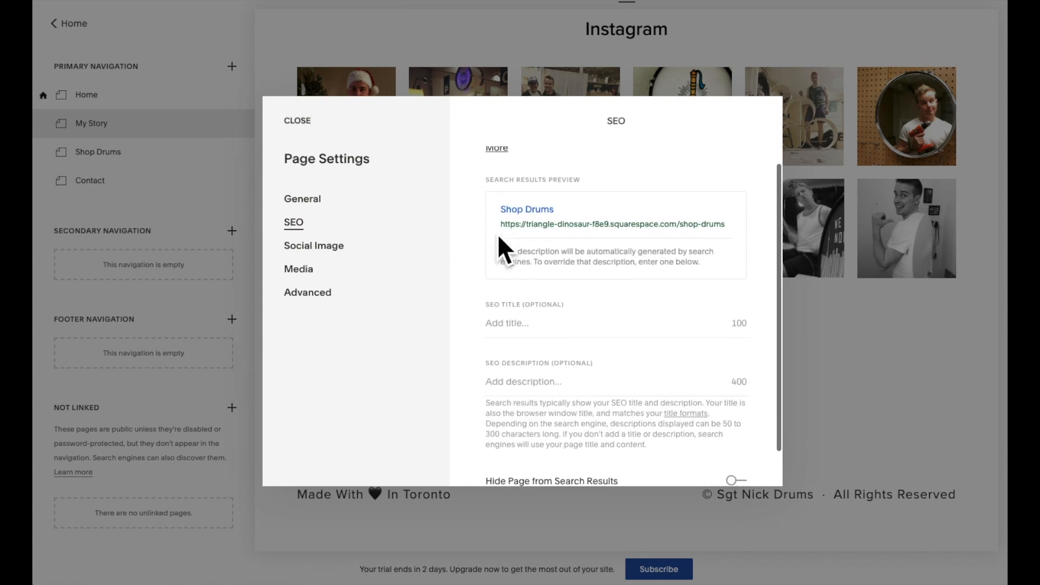
pyautogui.click(531, 334)
pyautogui.write('H')
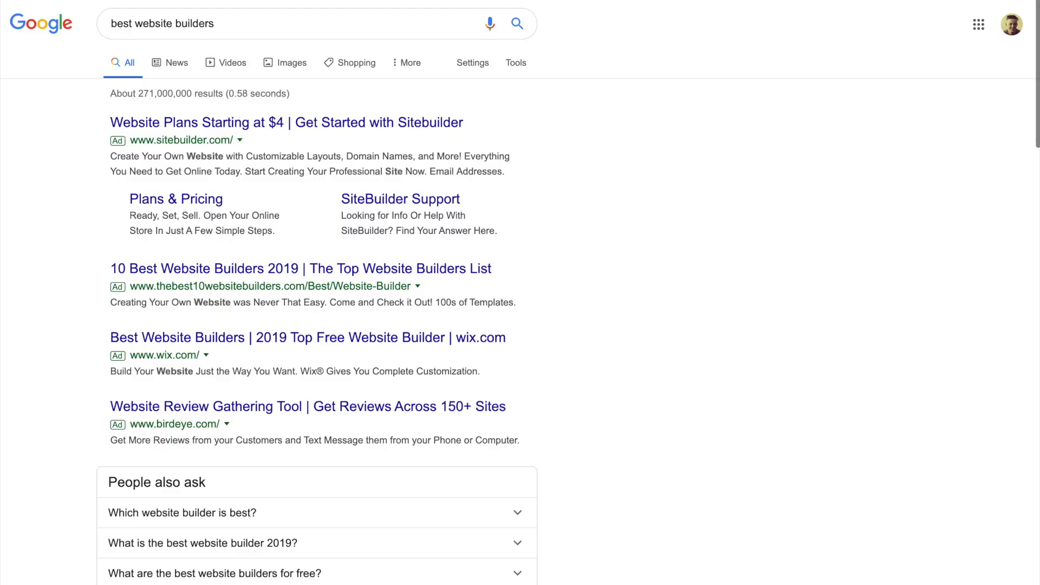
# Step: Look through the Google search results for "best website builders" down to the organic listings
pyautogui.scroll(-5, 520, 293)
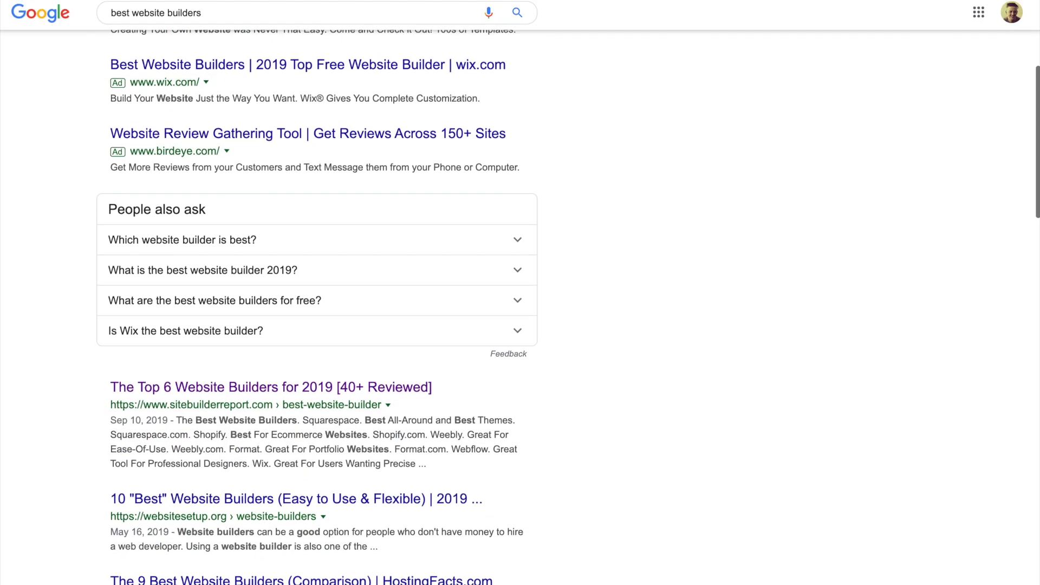